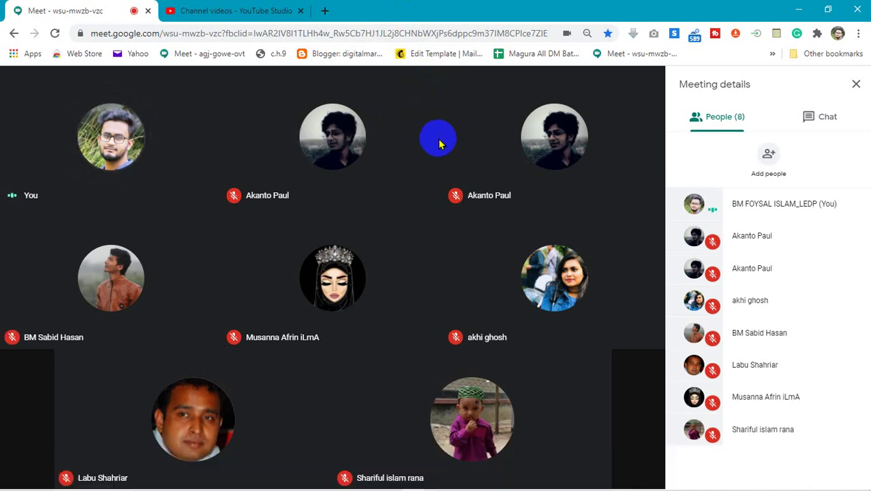
Present the entire screen to the Google Meet call and hide the screen-sharing notice
{"action": "left_click", "coordinate": [580, 457]}
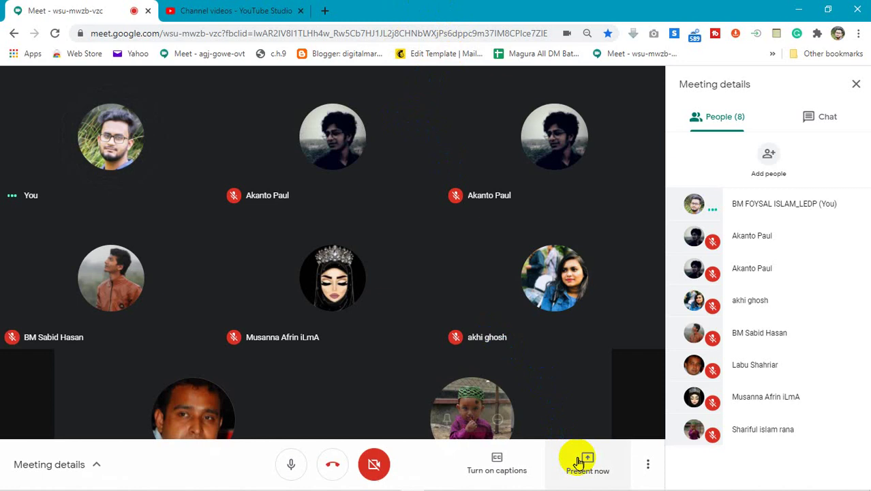
{"action": "left_click", "coordinate": [573, 364]}
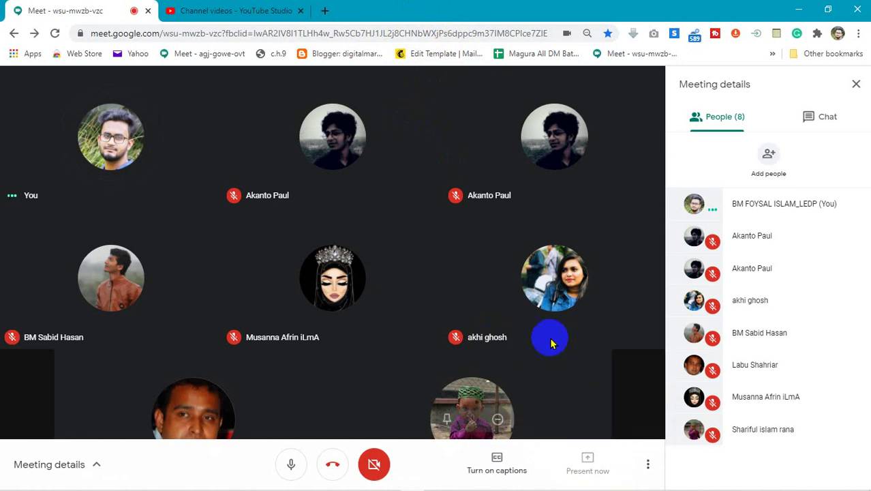
{"action": "left_click", "coordinate": [350, 189]}
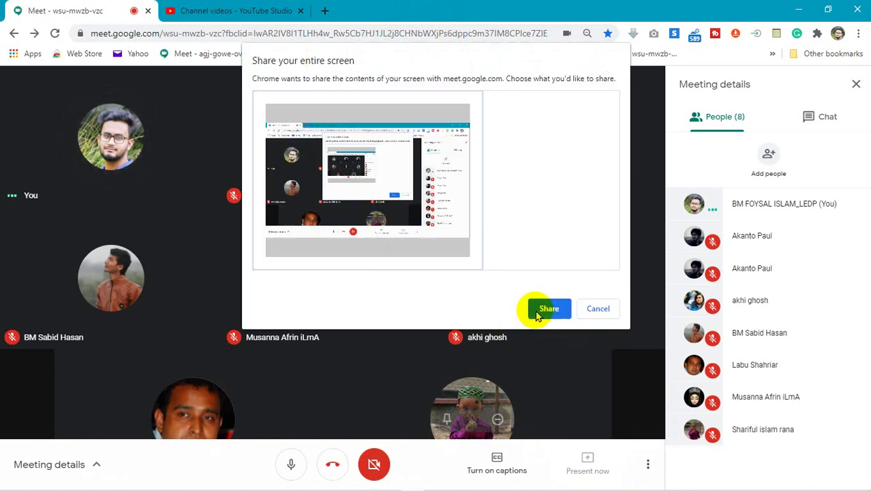
{"action": "left_click", "coordinate": [537, 315]}
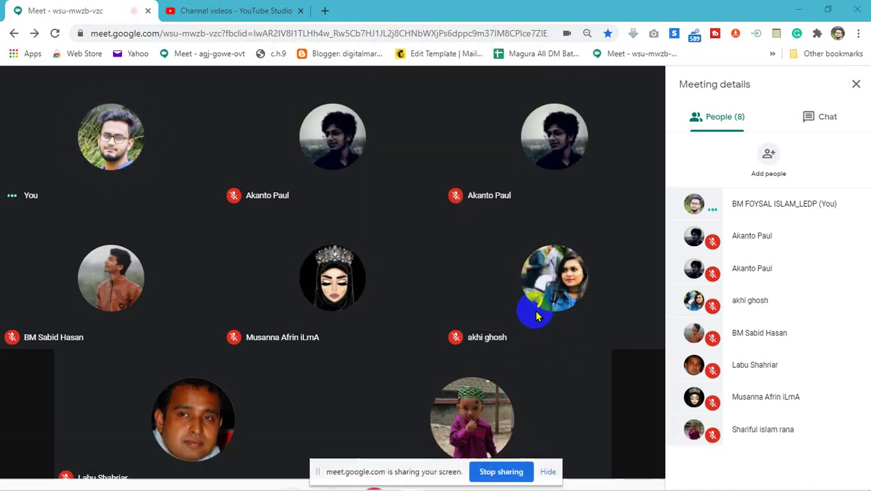
{"action": "left_click", "coordinate": [550, 471]}
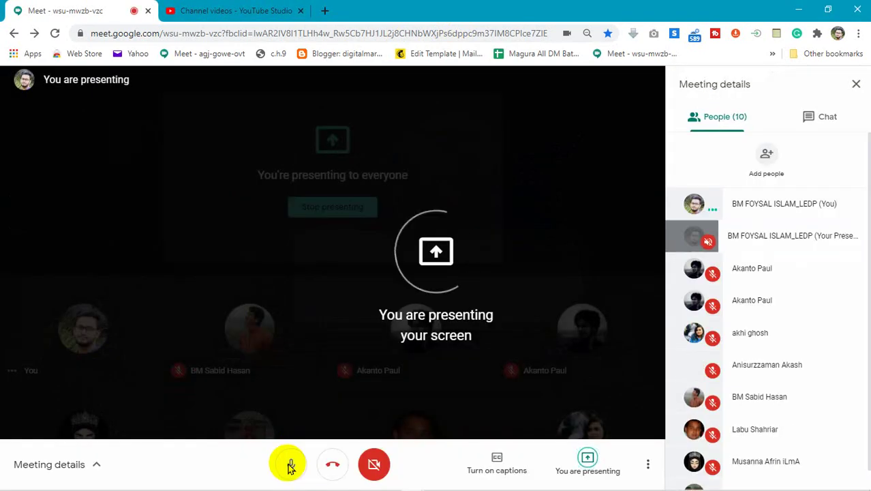
Mute the meeting microphone and unmute it again
{"action": "left_click", "coordinate": [290, 467]}
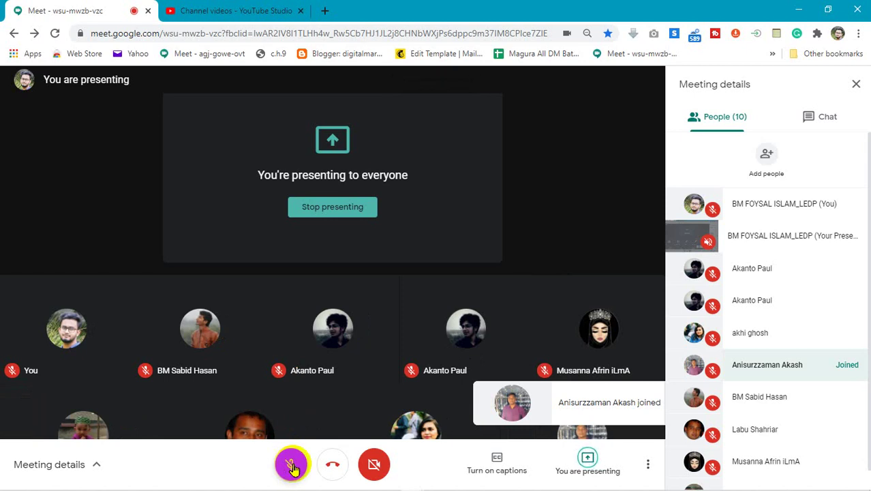
{"action": "left_click", "coordinate": [292, 467]}
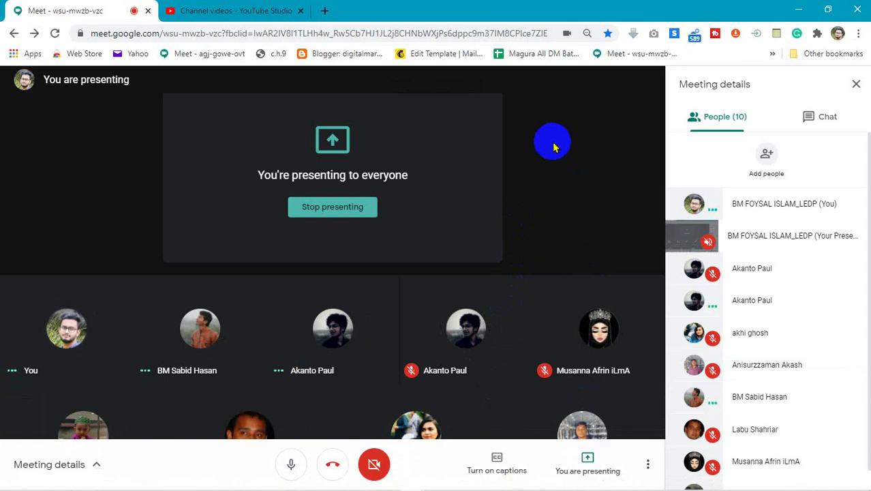
Dismiss the presenting notification, switch from the browser to Camtasia, and add a second track to the empty timeline
{"action": "left_click", "coordinate": [799, 9]}
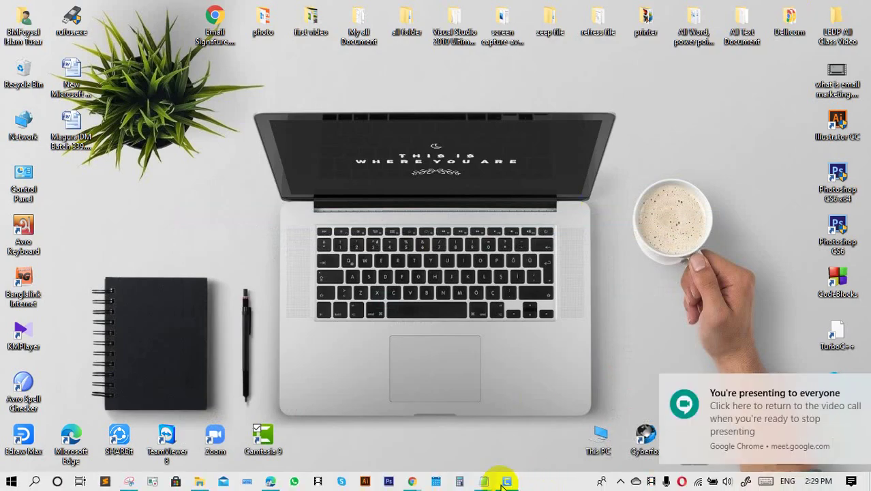
{"action": "left_click", "coordinate": [849, 385]}
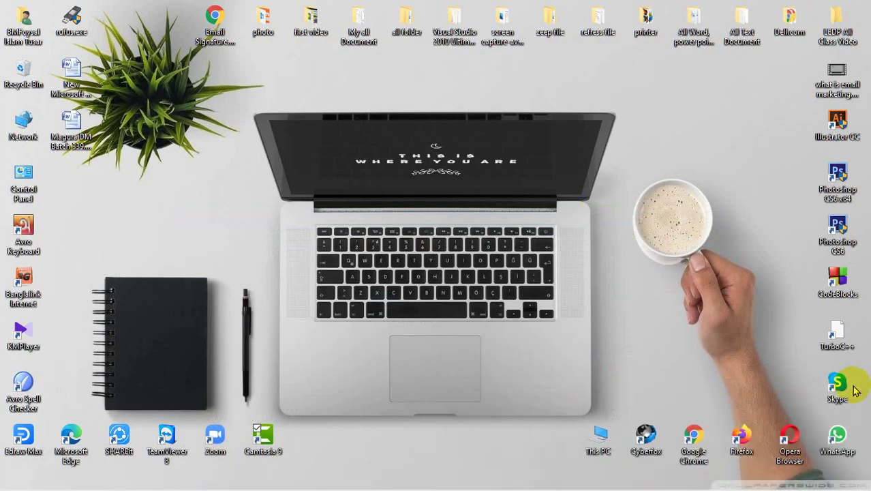
{"action": "left_click", "coordinate": [505, 481]}
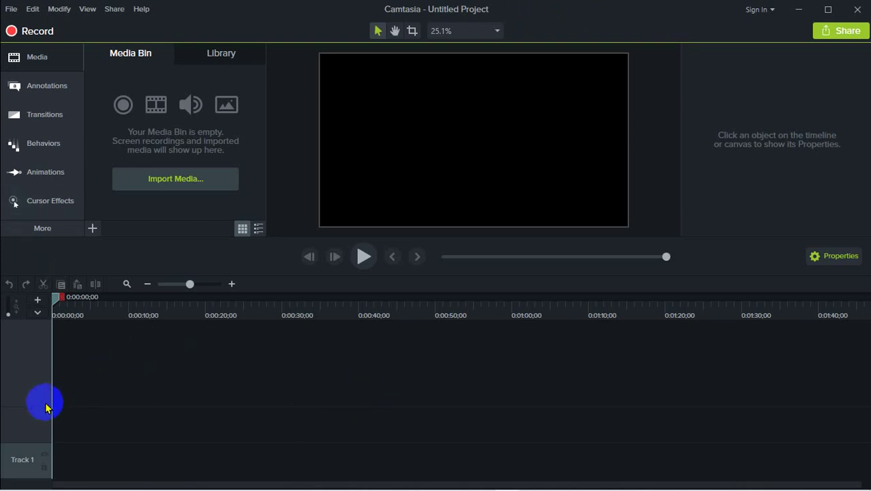
{"action": "mouse_move", "coordinate": [43, 380]}
{"action": "left_mouse_down"}
{"action": "mouse_move", "coordinate": [46, 367]}
{"action": "mouse_move", "coordinate": [46, 386]}
{"action": "left_mouse_up"}
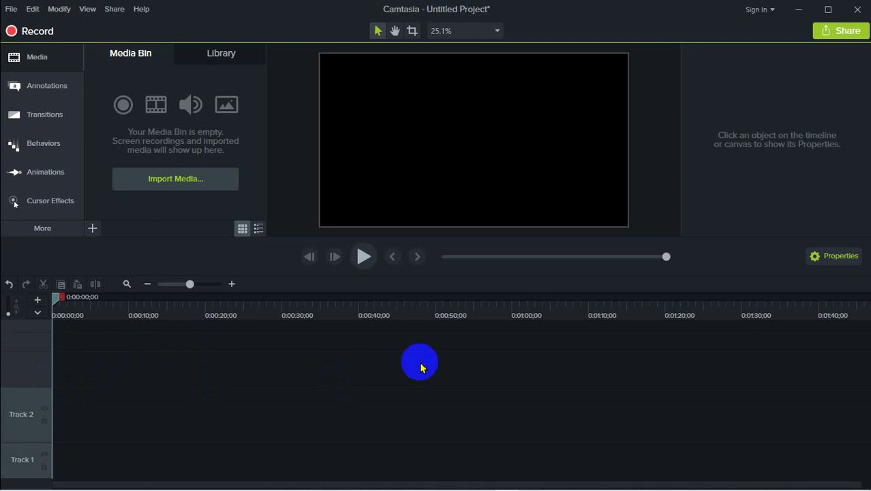
Minimize Camtasia and switch back to the Google Meet window in Chrome
{"action": "left_click", "coordinate": [797, 8]}
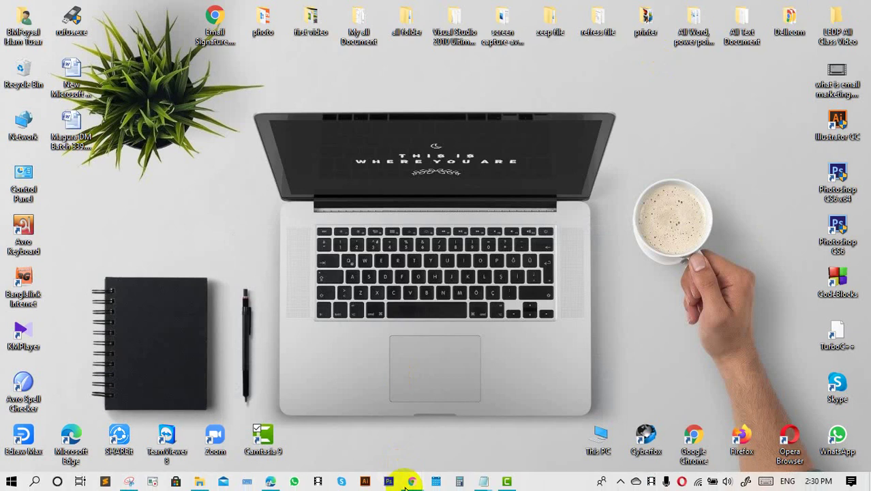
{"action": "mouse_move", "coordinate": [408, 483]}
{"action": "left_click", "coordinate": [368, 433]}
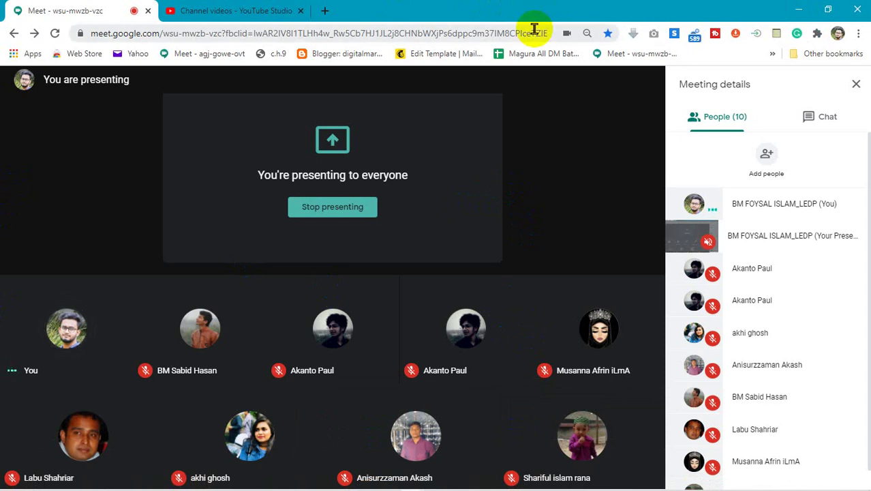
{"action": "left_click", "coordinate": [508, 105]}
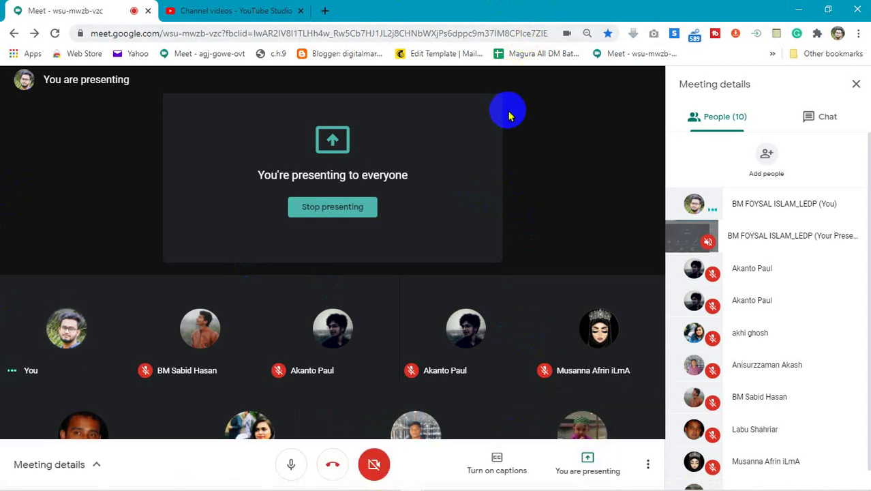
Open Google in a new tab and use the recent search "pixels" to reach the Pexels website
{"action": "left_click", "coordinate": [328, 10]}
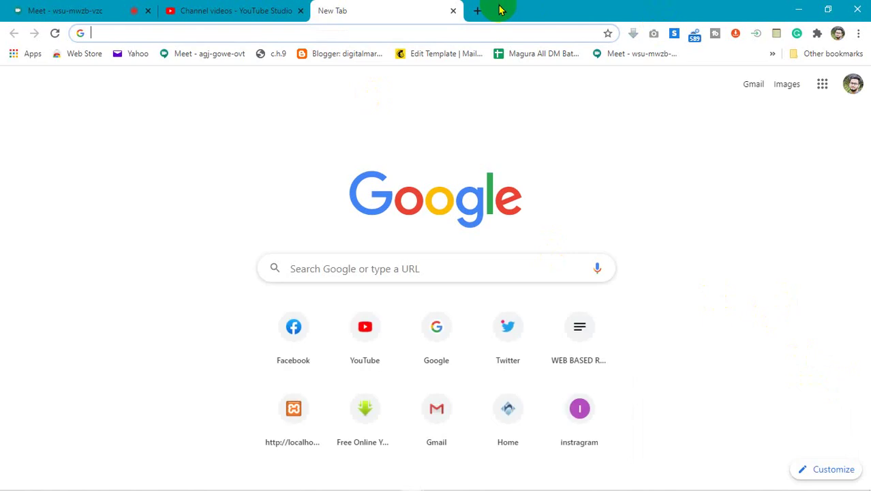
{"action": "left_click", "coordinate": [437, 326]}
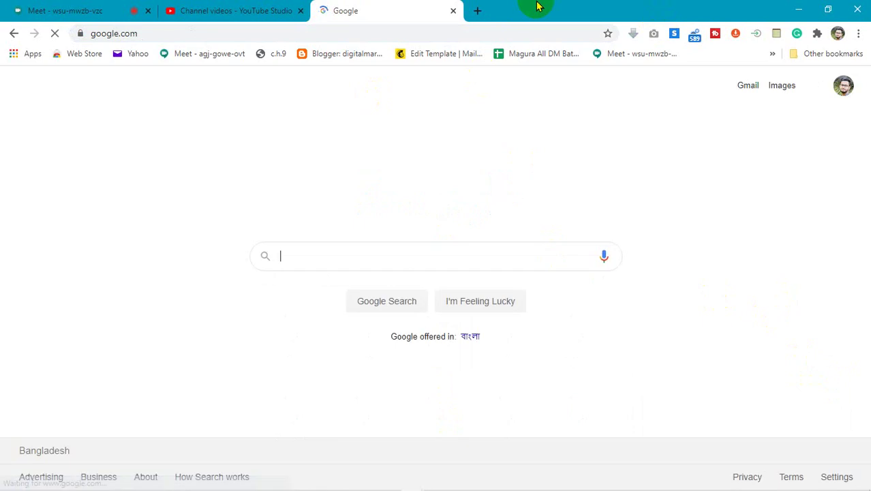
{"action": "left_click", "coordinate": [459, 257]}
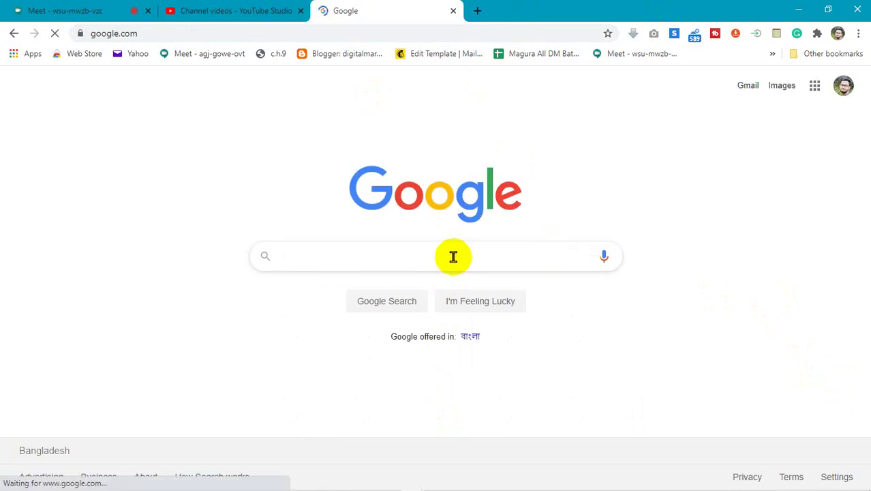
{"action": "left_click", "coordinate": [453, 256]}
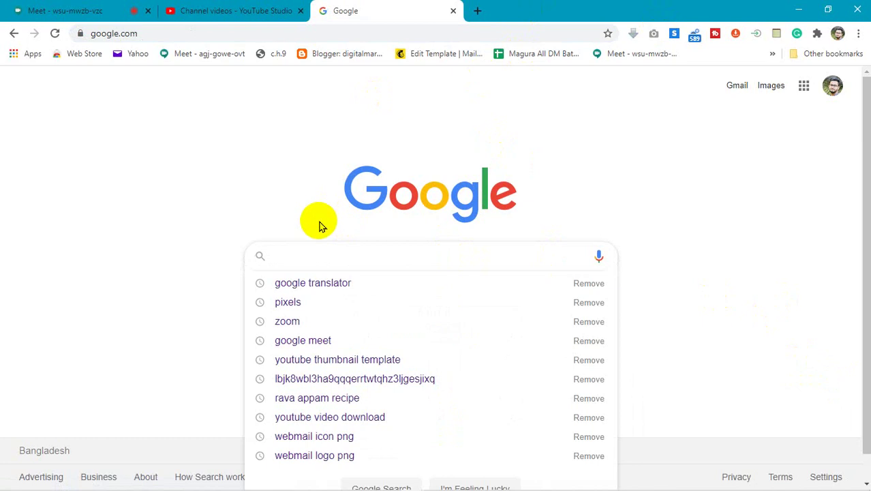
{"action": "left_click", "coordinate": [293, 305]}
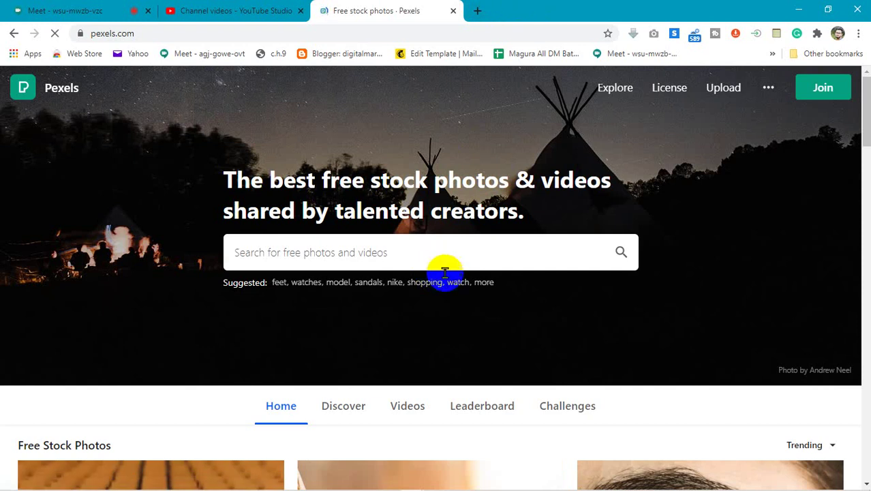
{"action": "mouse_move", "coordinate": [866, 119]}
{"action": "left_mouse_down"}
{"action": "mouse_move", "coordinate": [865, 157]}
{"action": "mouse_move", "coordinate": [865, 116]}
{"action": "left_mouse_up"}
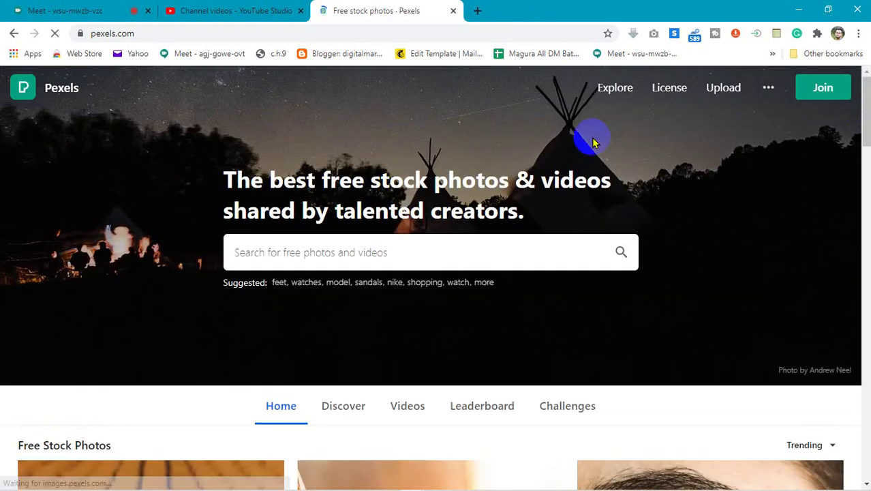
{"action": "left_click", "coordinate": [461, 30]}
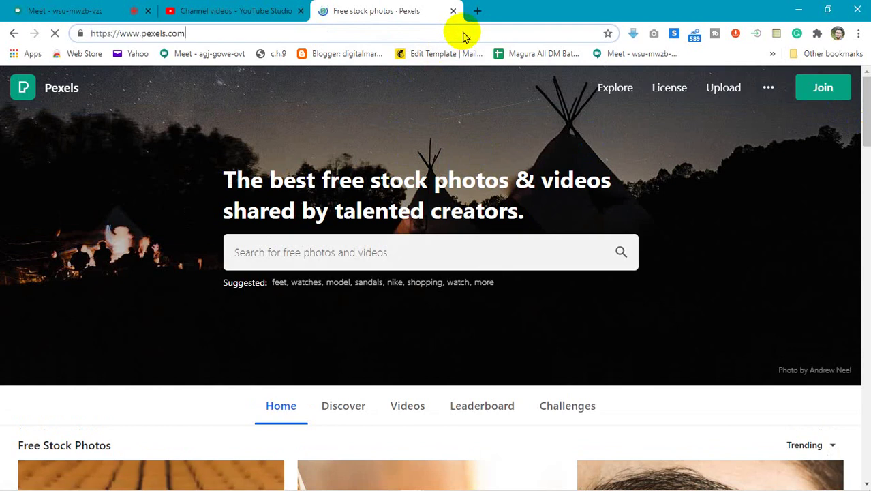
{"action": "left_click", "coordinate": [447, 137]}
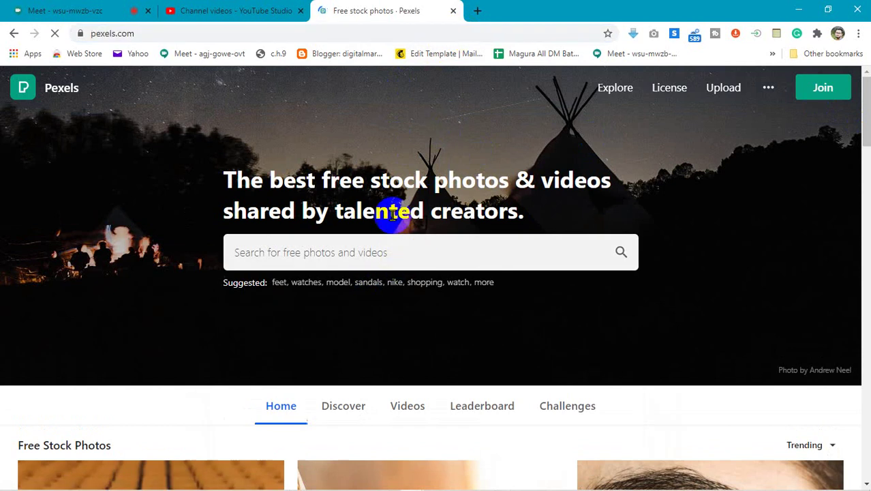
{"action": "left_click", "coordinate": [293, 247]}
{"action": "left_click", "coordinate": [59, 229]}
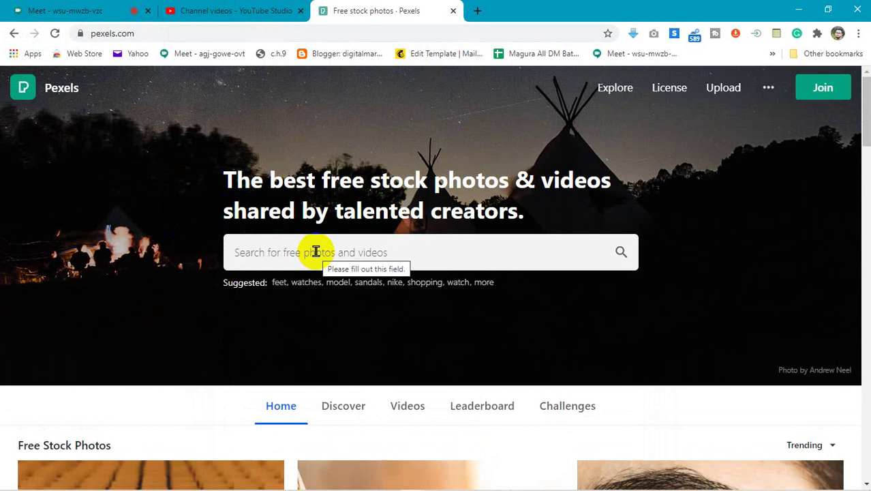
{"action": "left_click", "coordinate": [521, 286]}
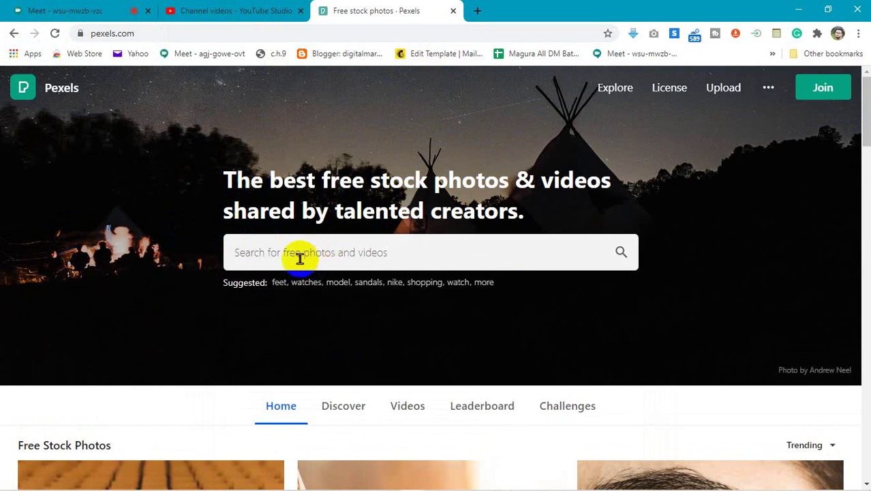
Search Pexels for "Digital Marketing" and look through the photo results
{"action": "left_click", "coordinate": [418, 252]}
{"action": "type", "text": "D"}
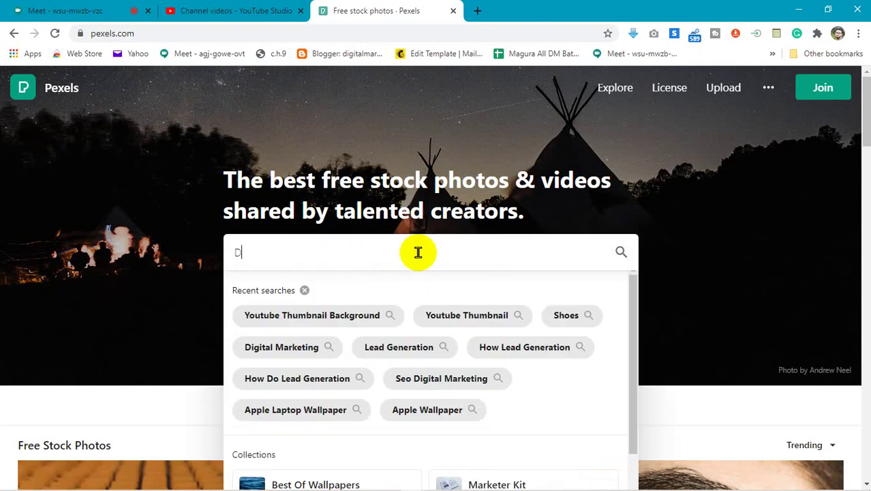
{"action": "type", "text": "igital Marketing"}
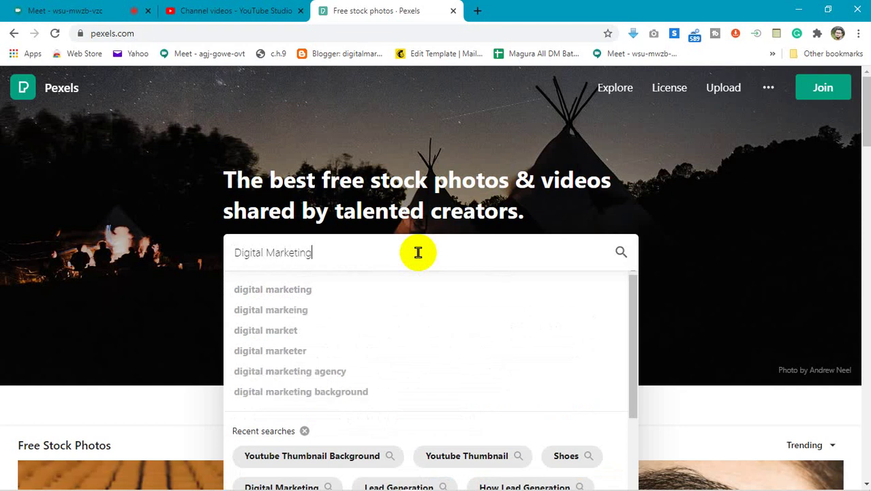
{"action": "key", "text": "Return"}
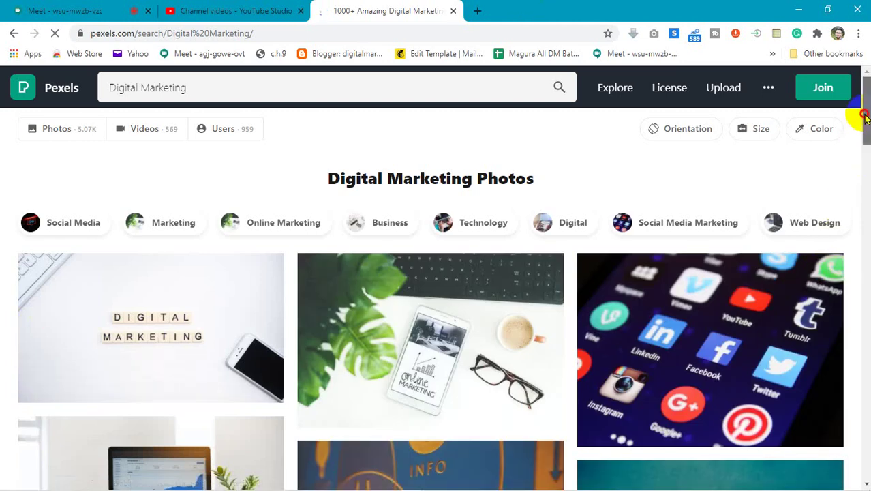
{"action": "left_click_drag", "start_coordinate": [863, 112], "coordinate": [869, 373]}
{"action": "scroll", "coordinate": [436, 300], "scroll_direction": "down", "scroll_amount": 5}
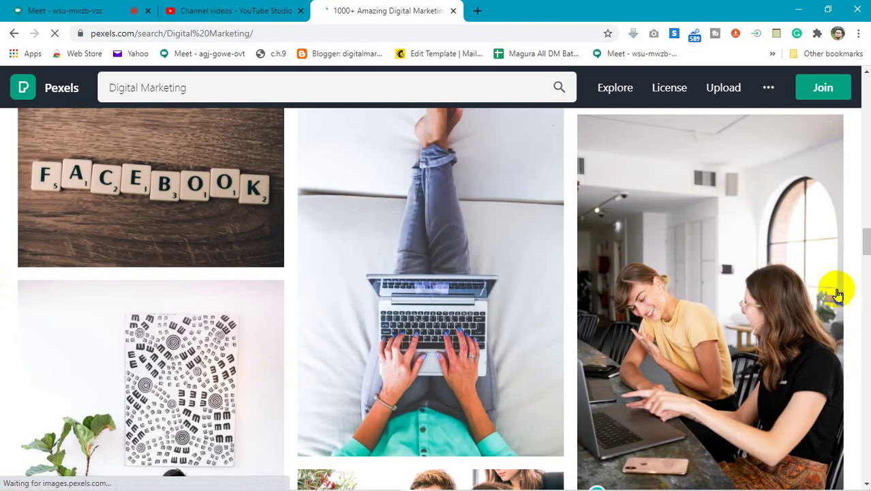
{"action": "left_click_drag", "start_coordinate": [864, 238], "coordinate": [867, 88]}
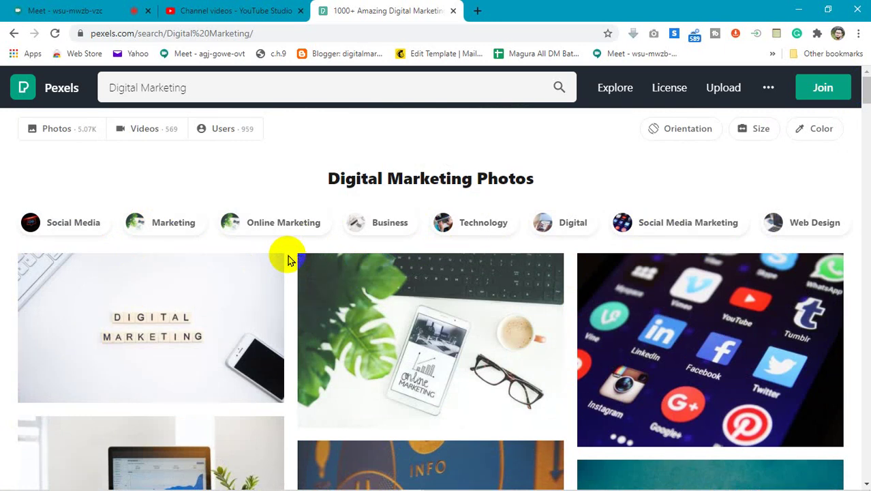
Open the related Technology category and browse its images
{"action": "left_click", "coordinate": [469, 224]}
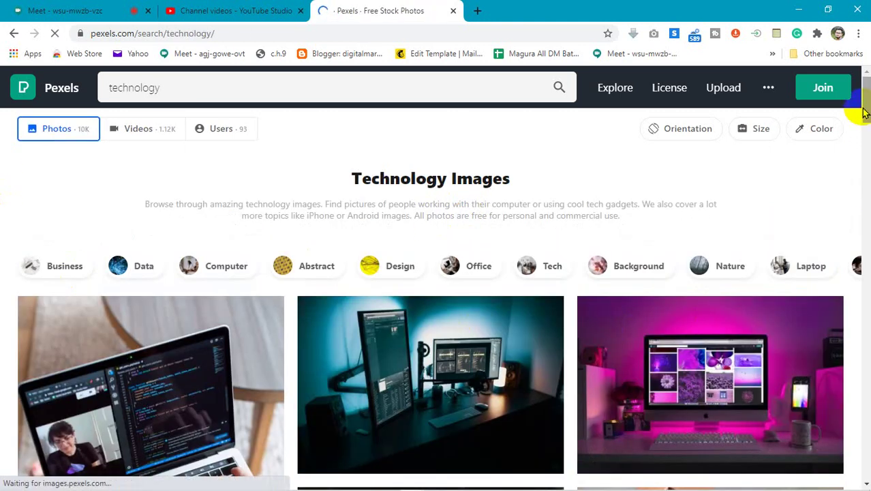
{"action": "left_click_drag", "start_coordinate": [862, 133], "coordinate": [865, 193]}
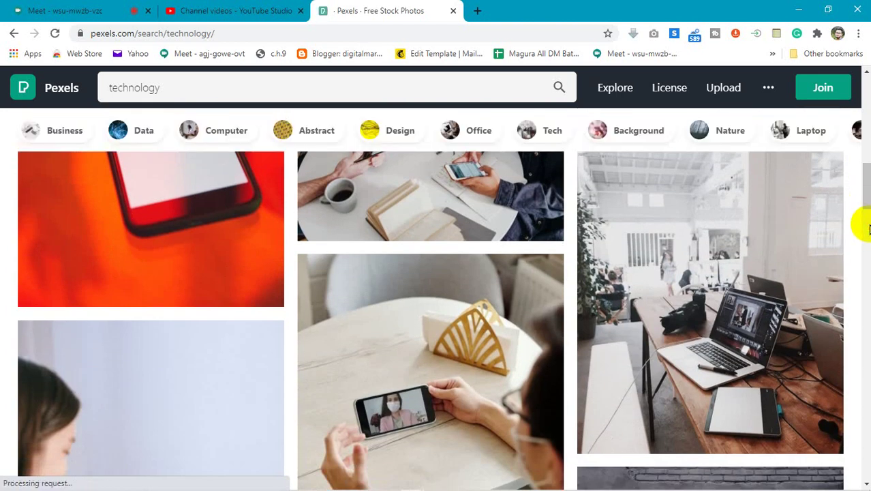
{"action": "scroll", "coordinate": [864, 198], "scroll_direction": "up", "scroll_amount": 15}
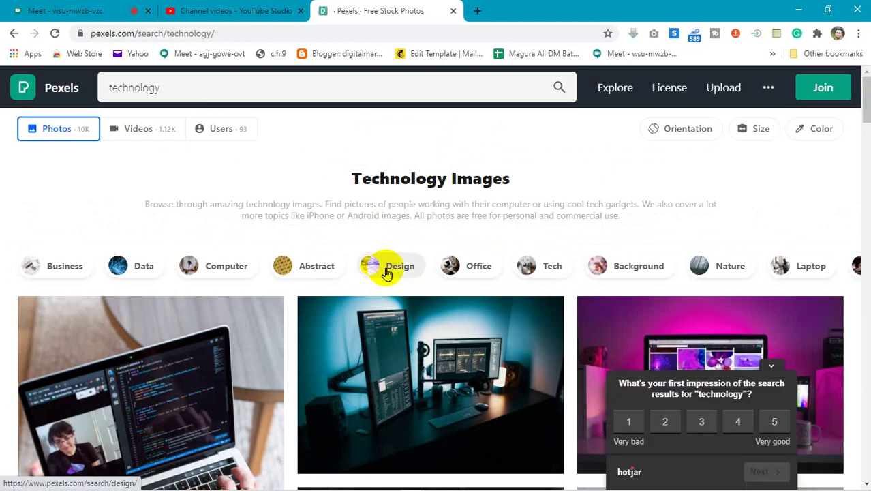
Browse the images in the related Computer category and dismiss the invitation to upload photos
{"action": "left_click", "coordinate": [229, 270]}
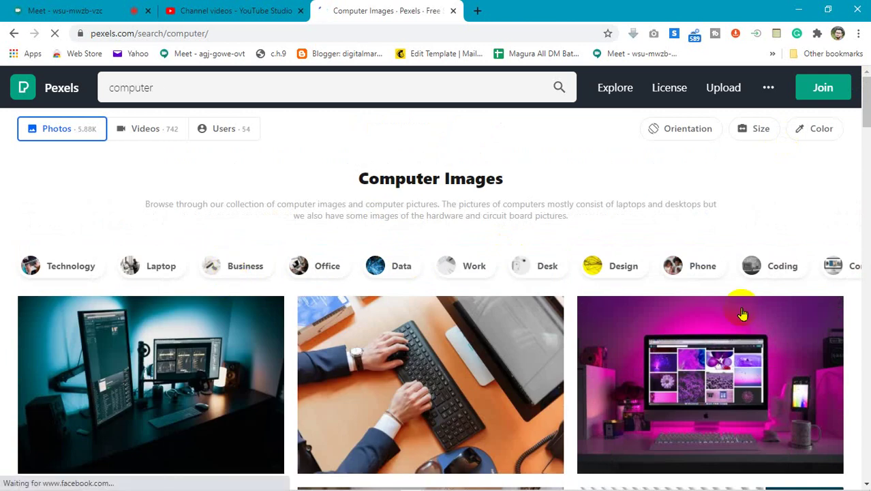
{"action": "left_click_drag", "start_coordinate": [867, 109], "coordinate": [858, 171]}
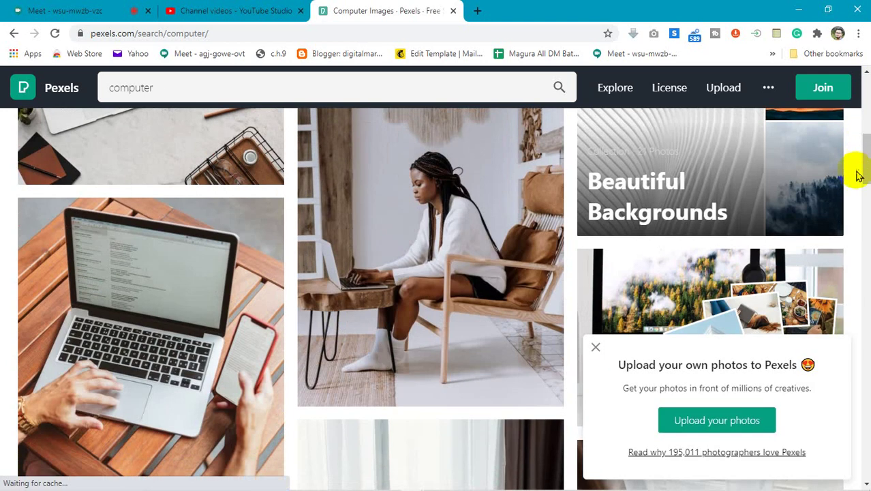
{"action": "left_click", "coordinate": [596, 349]}
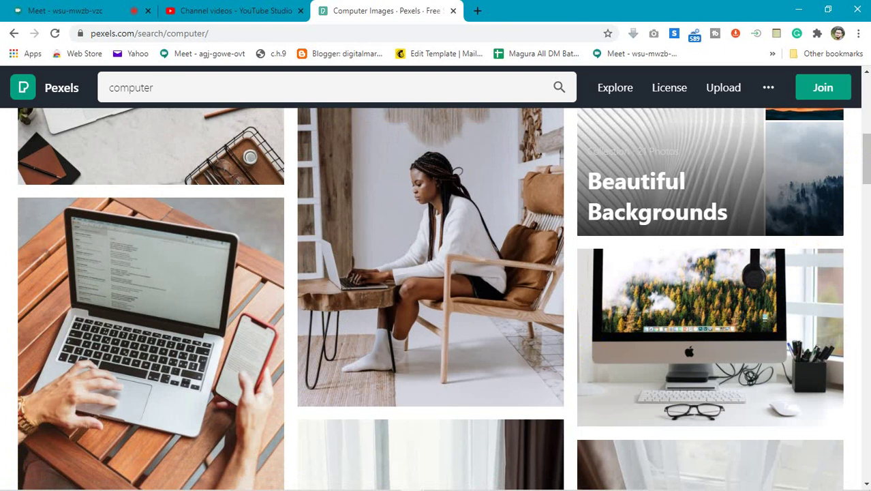
Return from the Computer images to the Digital Marketing photo results
{"action": "left_click_drag", "start_coordinate": [865, 154], "coordinate": [866, 102]}
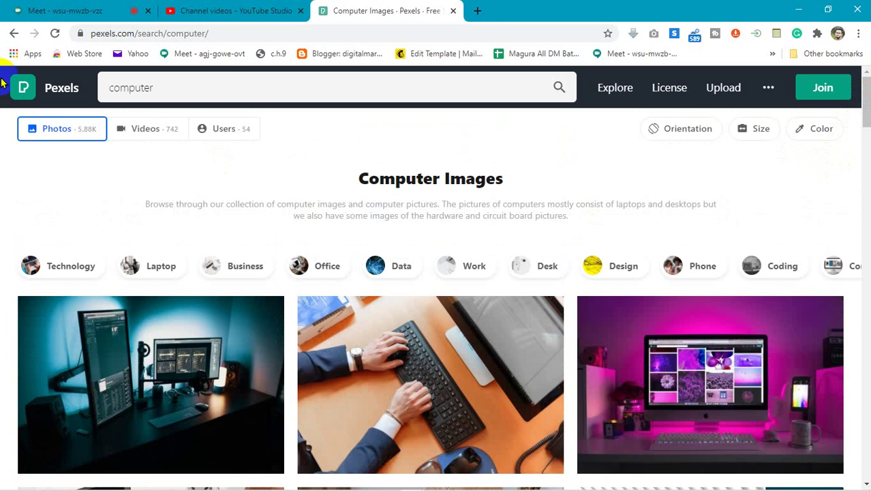
{"action": "left_click", "coordinate": [13, 34]}
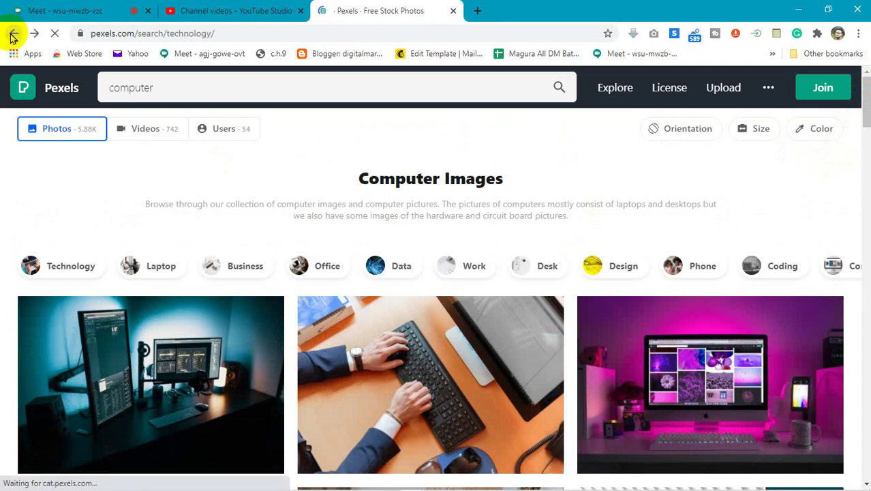
{"action": "left_click", "coordinate": [13, 34]}
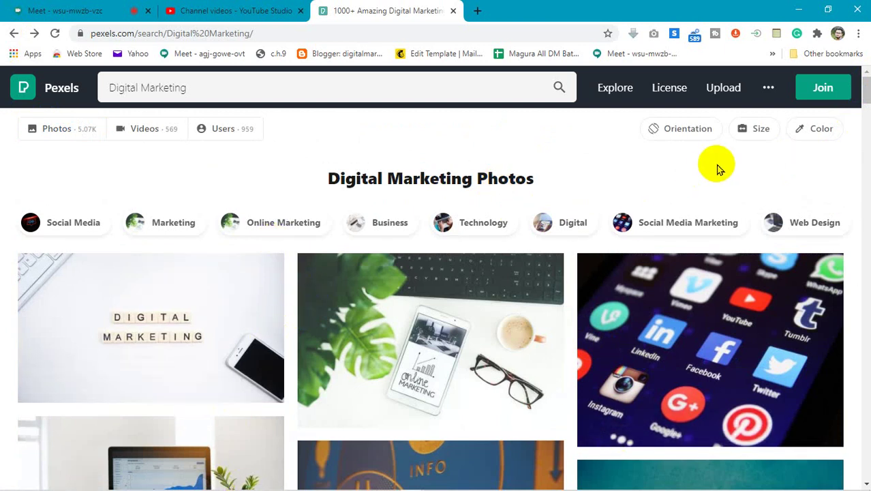
Filter the Digital Marketing photos by the color blue and browse the matching images
{"action": "left_click", "coordinate": [821, 130]}
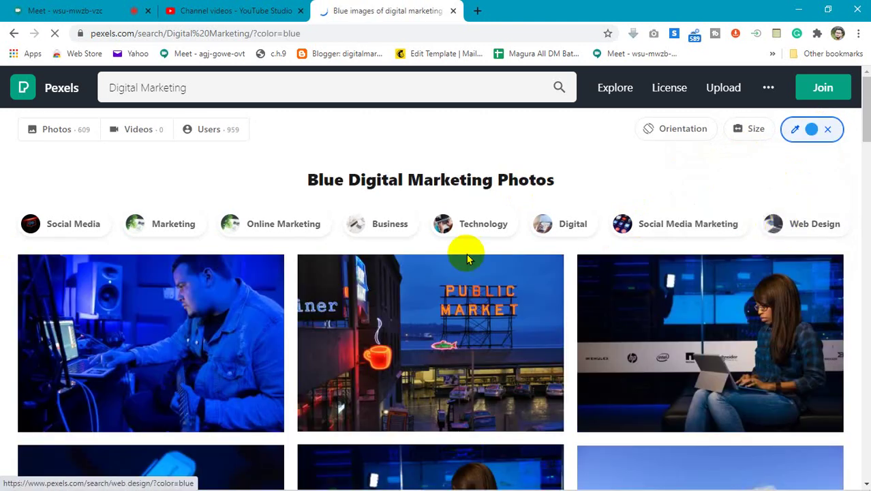
{"action": "left_click_drag", "start_coordinate": [866, 122], "coordinate": [865, 267]}
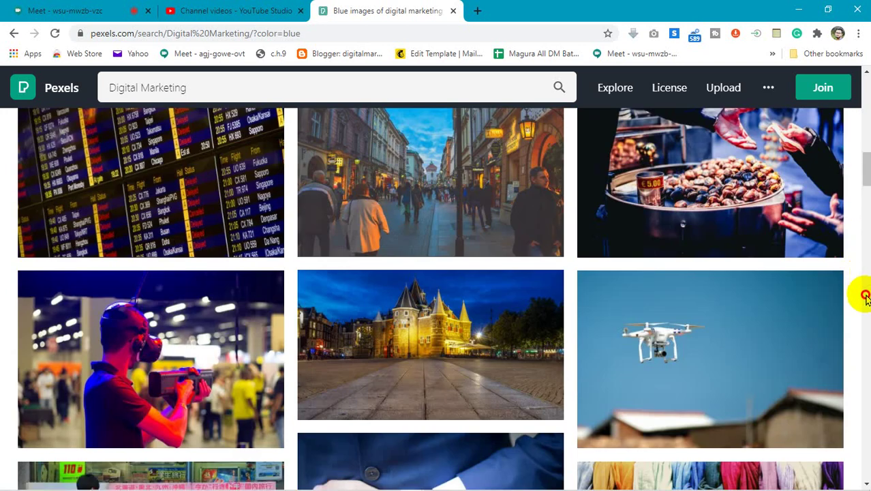
{"action": "left_click_drag", "start_coordinate": [866, 187], "coordinate": [866, 92]}
Change the color filter of the Digital Marketing photos to green
{"action": "left_click", "coordinate": [818, 129]}
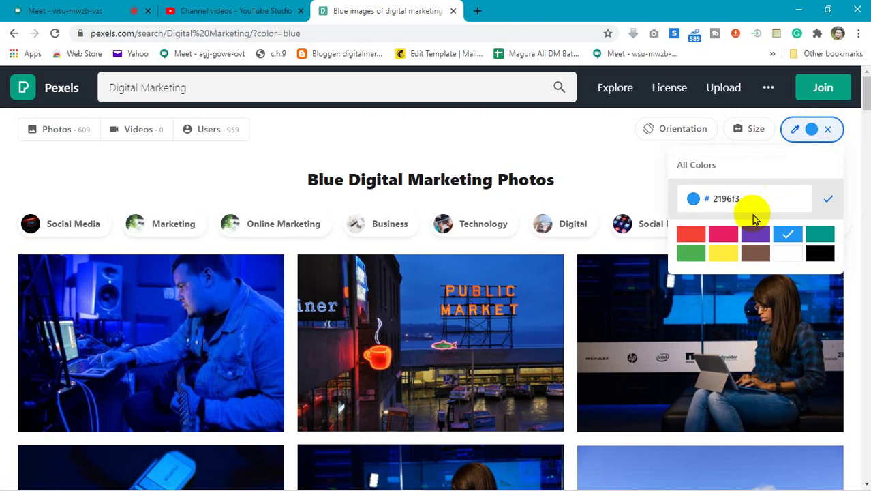
{"action": "left_click", "coordinate": [695, 256]}
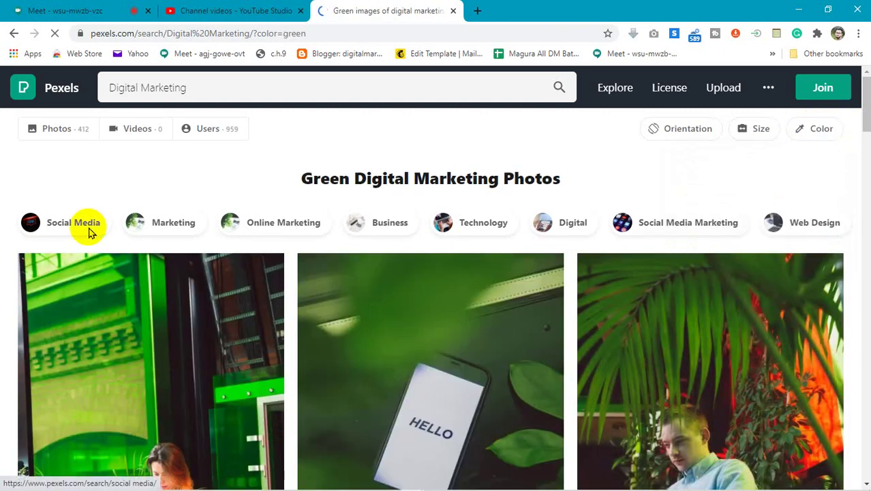
{"action": "mouse_move", "coordinate": [868, 98]}
{"action": "left_mouse_down"}
{"action": "mouse_move", "coordinate": [866, 238]}
{"action": "mouse_move", "coordinate": [864, 102]}
{"action": "left_mouse_up"}
Change the color filter to black and browse the black Digital Marketing photos
{"action": "left_click", "coordinate": [812, 130]}
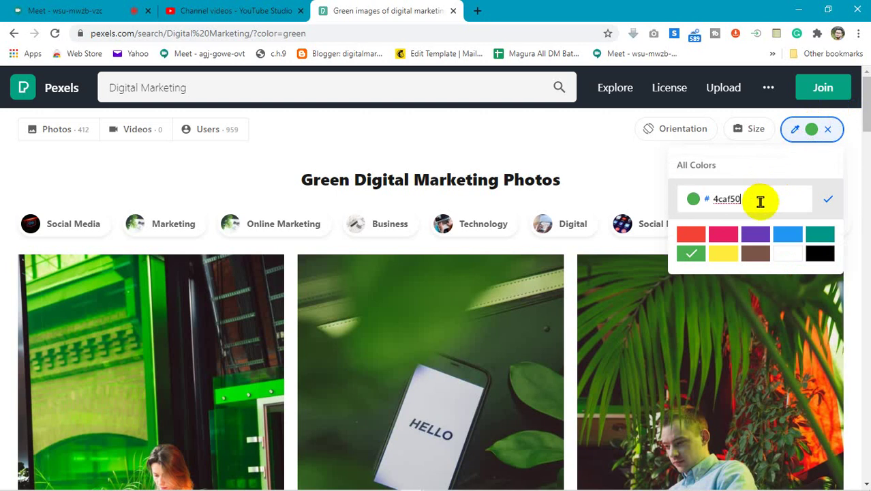
{"action": "mouse_move", "coordinate": [821, 133]}
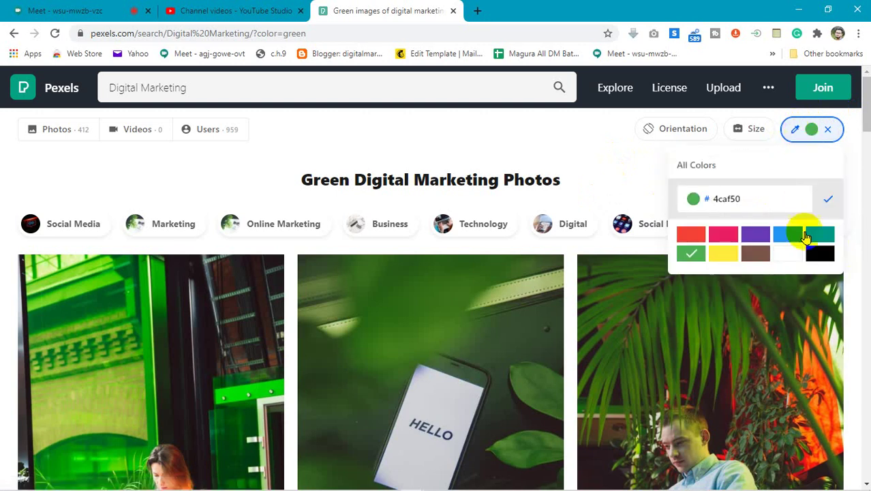
{"action": "left_click", "coordinate": [822, 253]}
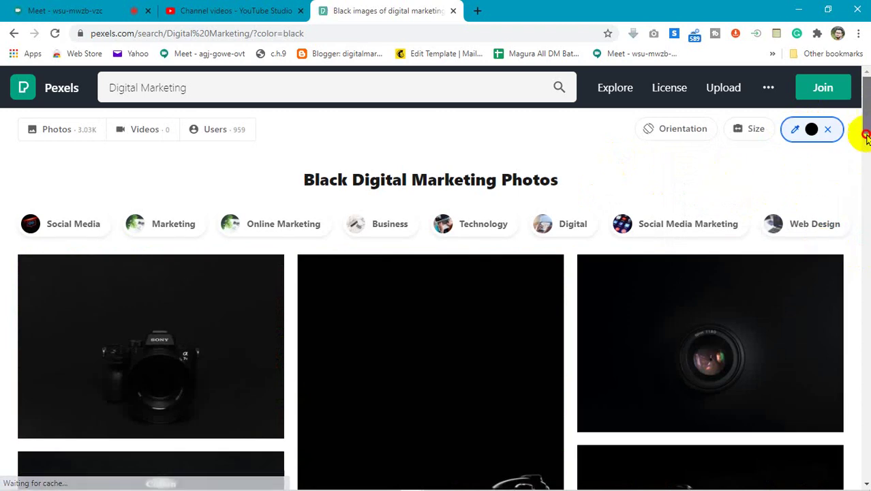
{"action": "left_click_drag", "start_coordinate": [865, 109], "coordinate": [865, 262]}
{"action": "scroll", "coordinate": [866, 307], "scroll_direction": "down", "scroll_amount": 10}
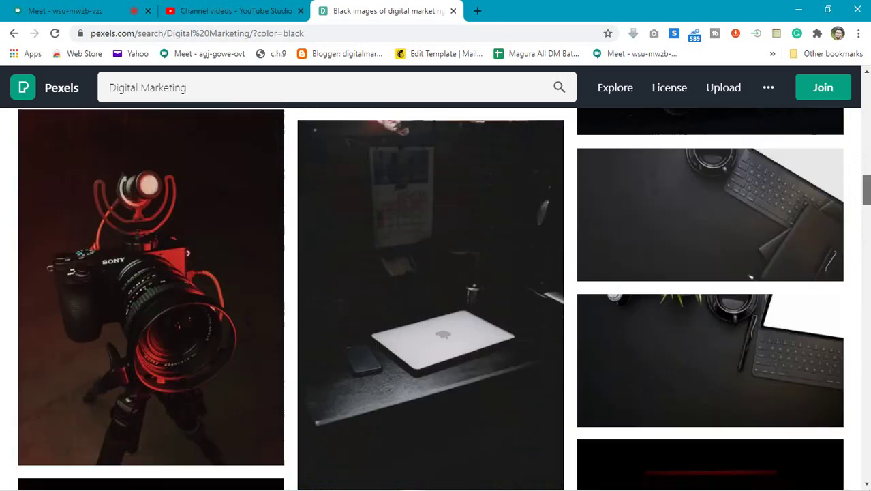
{"action": "scroll", "coordinate": [865, 306], "scroll_direction": "down", "scroll_amount": 15}
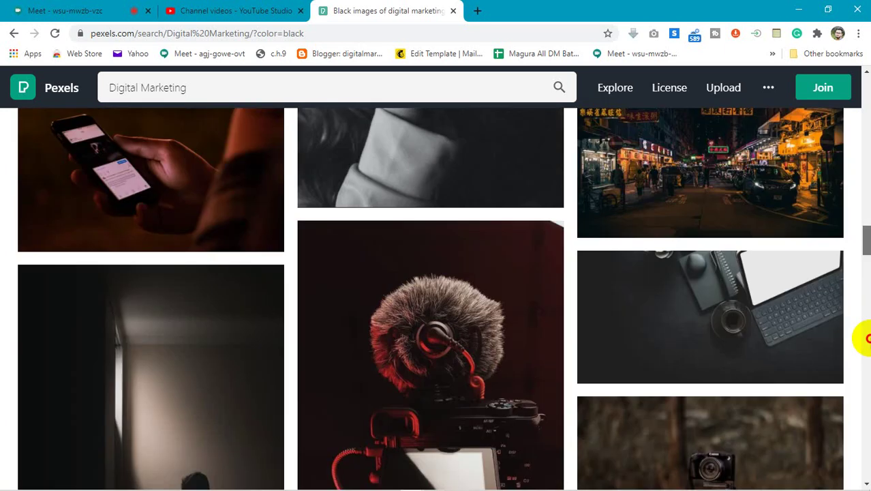
{"action": "scroll", "coordinate": [866, 306], "scroll_direction": "down", "scroll_amount": 6}
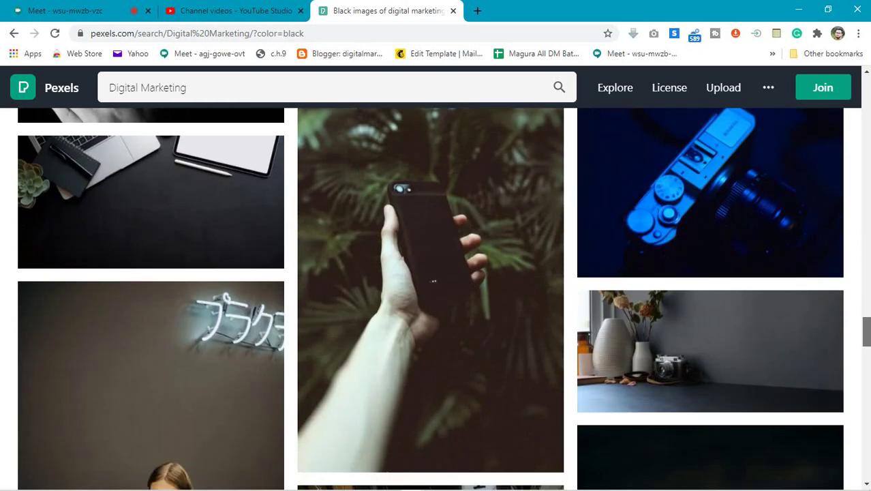
{"action": "scroll", "coordinate": [866, 306], "scroll_direction": "up", "scroll_amount": 5}
{"action": "scroll", "coordinate": [865, 273], "scroll_direction": "up", "scroll_amount": 20}
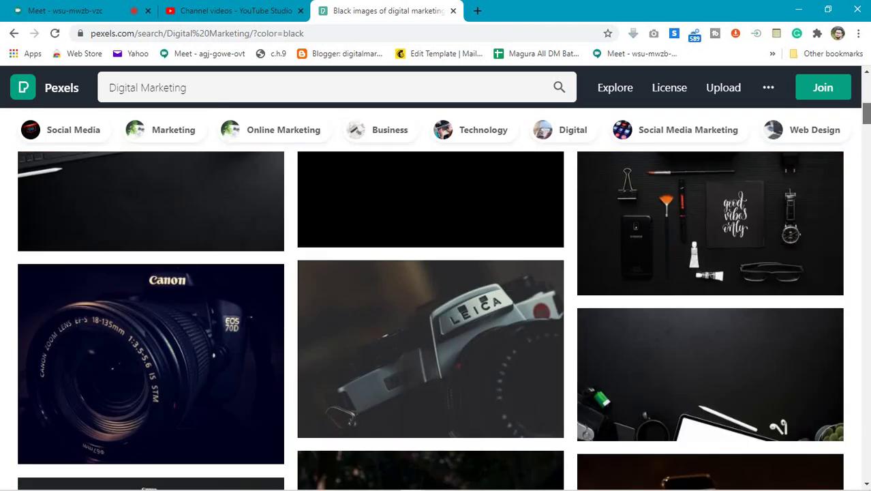
{"action": "scroll", "coordinate": [818, 219], "scroll_direction": "up", "scroll_amount": 1}
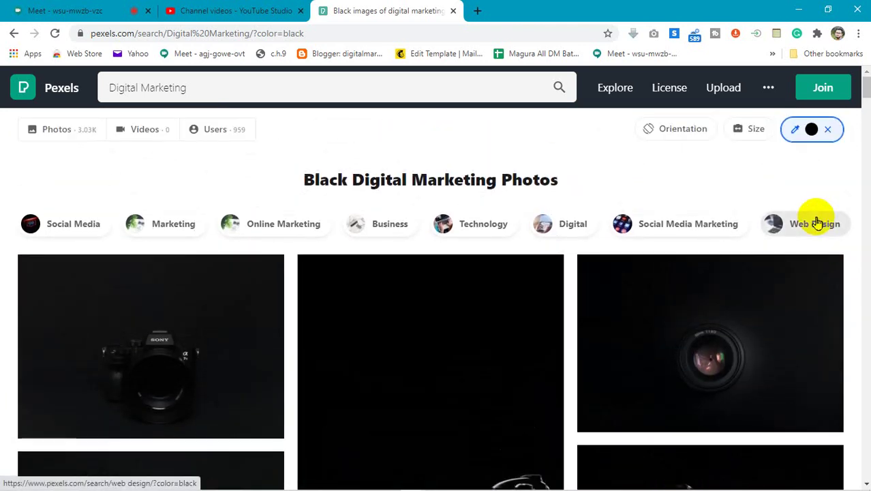
Reset the color filter to All Colors and browse the unfiltered Digital Marketing photos
{"action": "left_click", "coordinate": [812, 130]}
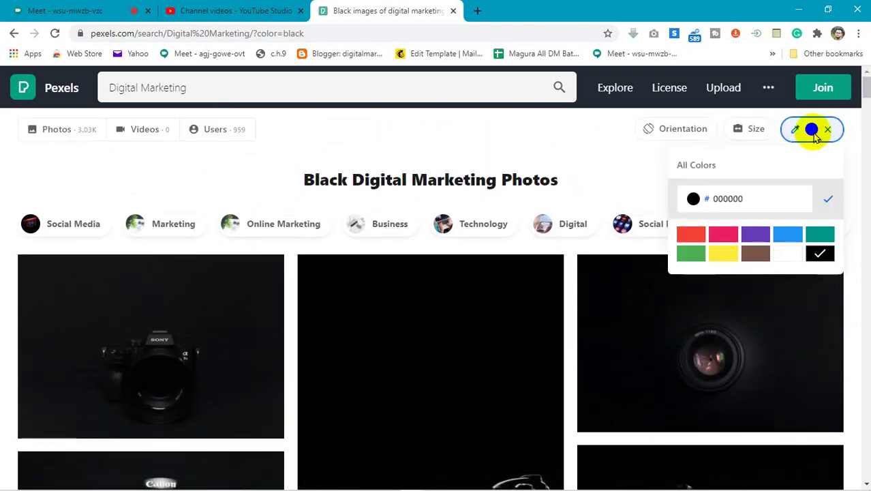
{"action": "left_click", "coordinate": [688, 166]}
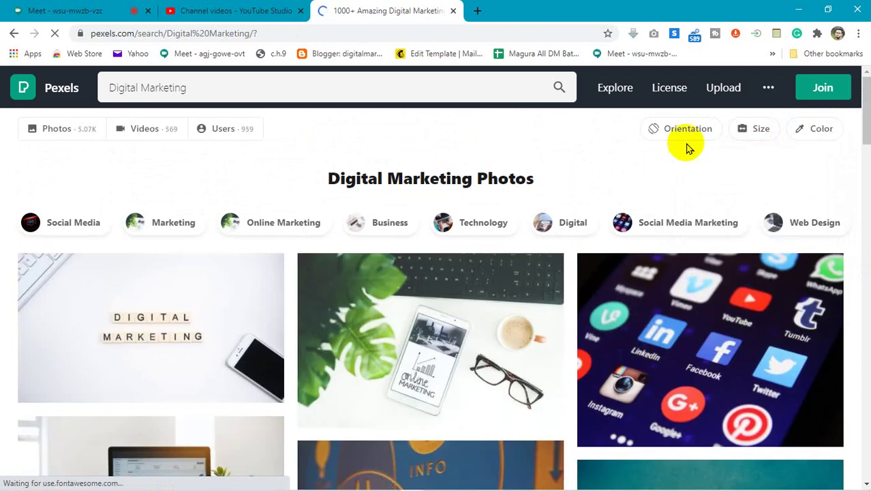
{"action": "left_click_drag", "start_coordinate": [861, 113], "coordinate": [862, 302]}
{"action": "scroll", "coordinate": [436, 307], "scroll_direction": "up", "scroll_amount": 10}
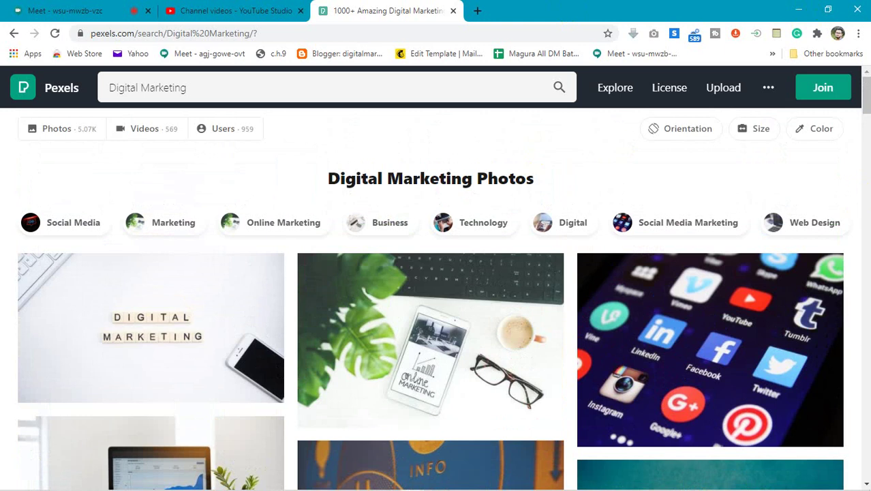
{"action": "left_click", "coordinate": [802, 131]}
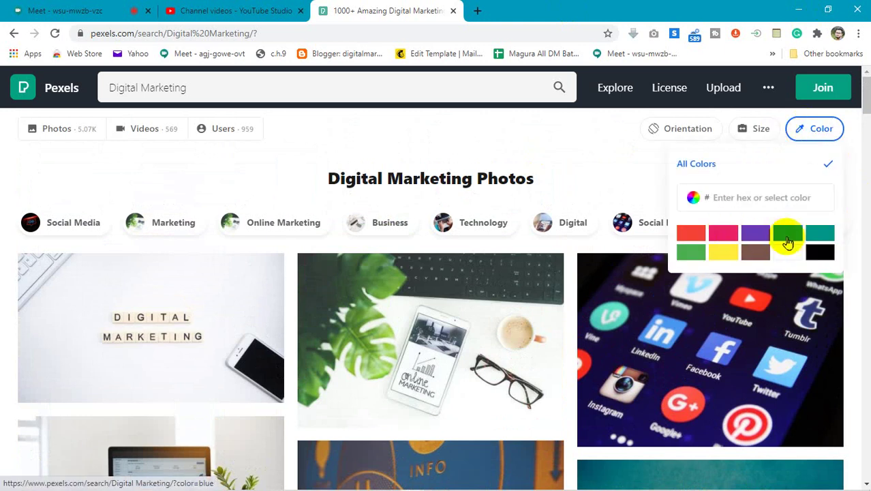
{"action": "left_click", "coordinate": [804, 131]}
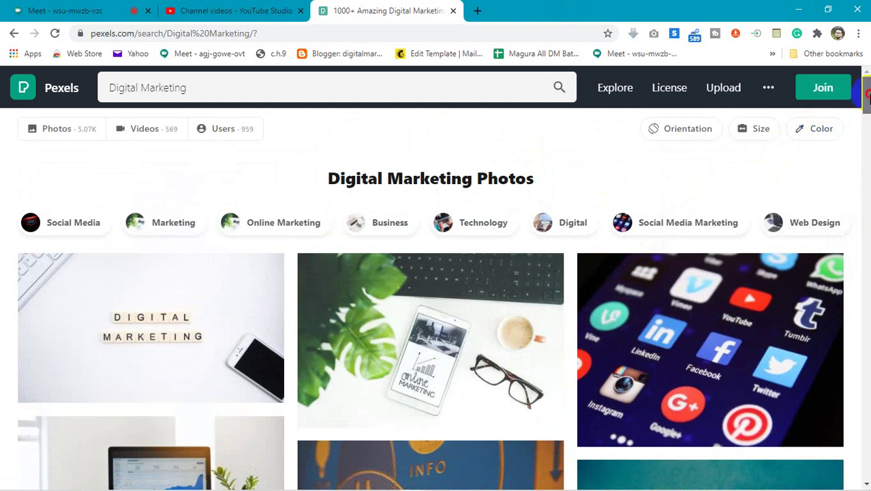
{"action": "mouse_move", "coordinate": [864, 95]}
{"action": "left_mouse_down"}
{"action": "mouse_move", "coordinate": [865, 144]}
{"action": "mouse_move", "coordinate": [865, 95]}
{"action": "left_mouse_up"}
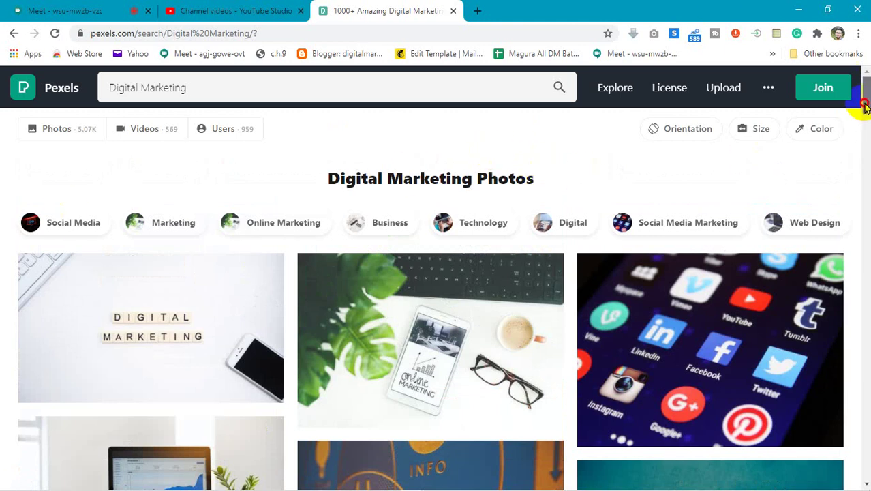
{"action": "mouse_move", "coordinate": [865, 107]}
{"action": "left_mouse_down"}
{"action": "mouse_move", "coordinate": [867, 189]}
{"action": "mouse_move", "coordinate": [866, 96]}
{"action": "left_mouse_up"}
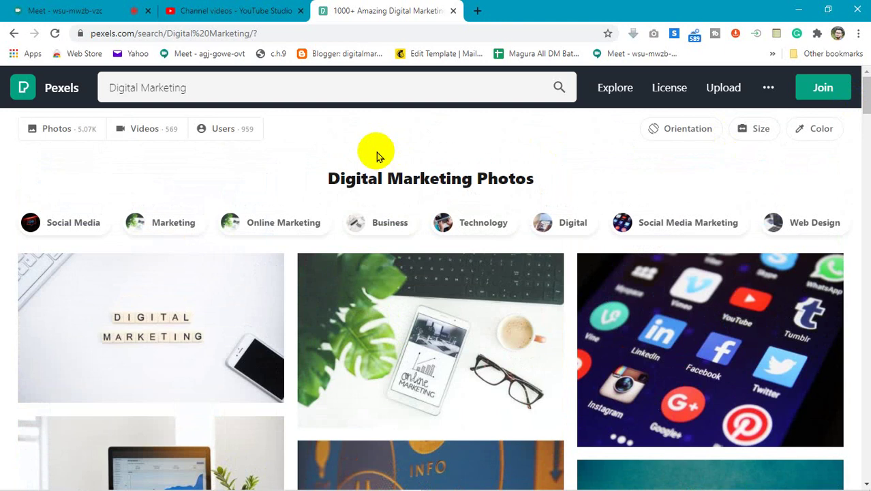
{"action": "left_click_drag", "start_coordinate": [6, 165], "coordinate": [318, 188]}
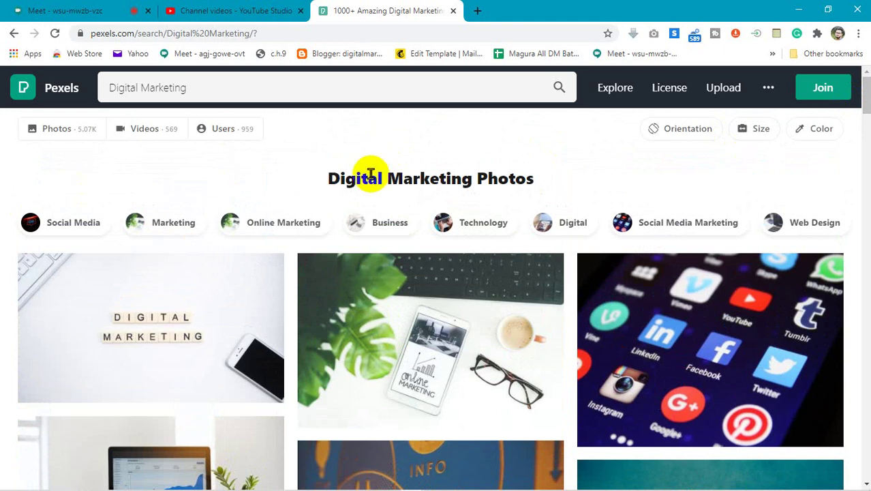
Filter the Digital Marketing photos by the Small size, and change the size filter to Large
{"action": "left_click", "coordinate": [762, 130]}
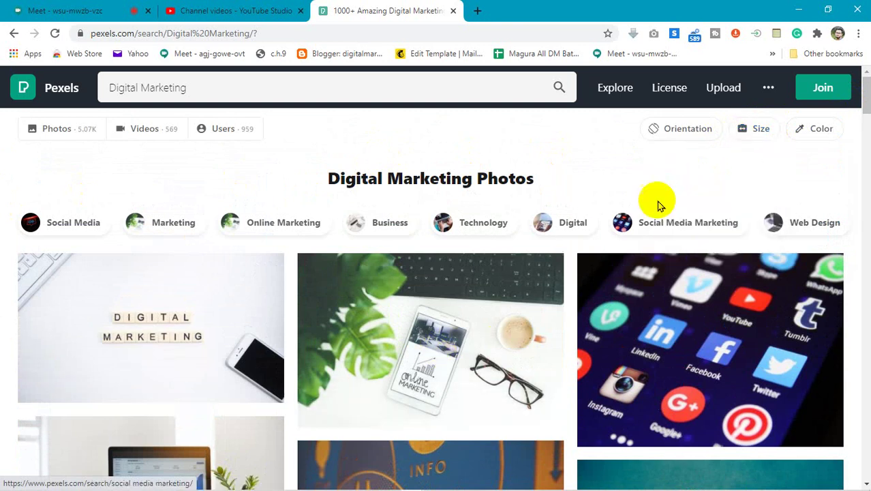
{"action": "mouse_move", "coordinate": [760, 129]}
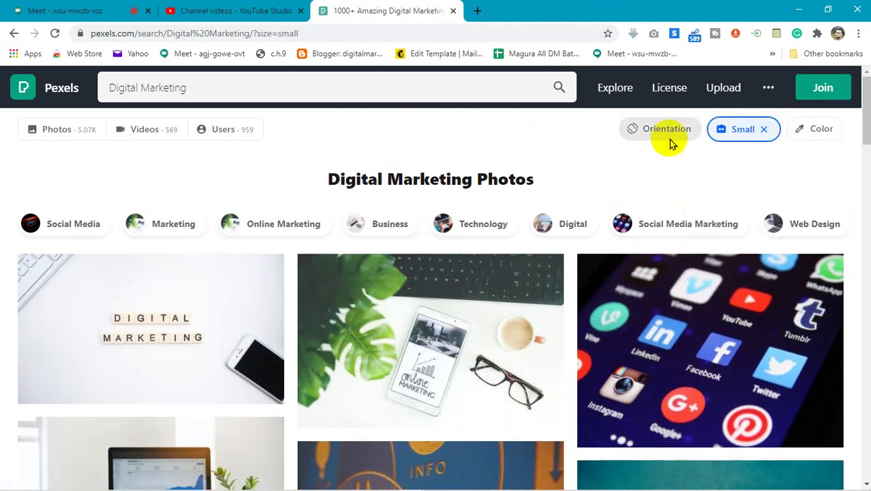
{"action": "left_click", "coordinate": [707, 192]}
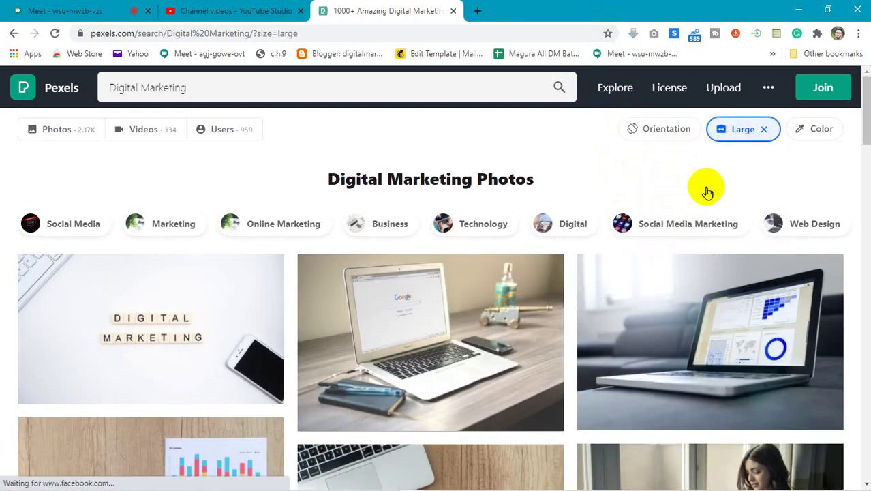
Look through the available orientation, color and size filter options for the photos
{"action": "left_click", "coordinate": [670, 131]}
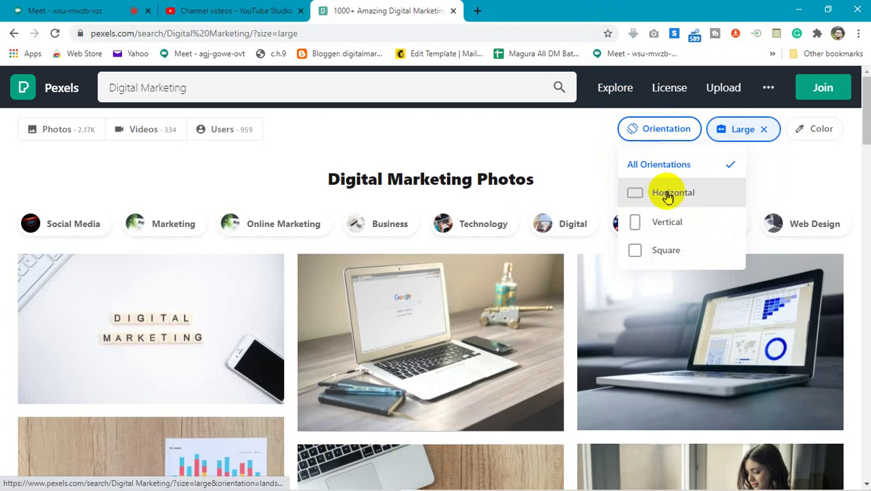
{"action": "left_click", "coordinate": [575, 158]}
{"action": "left_click", "coordinate": [821, 129]}
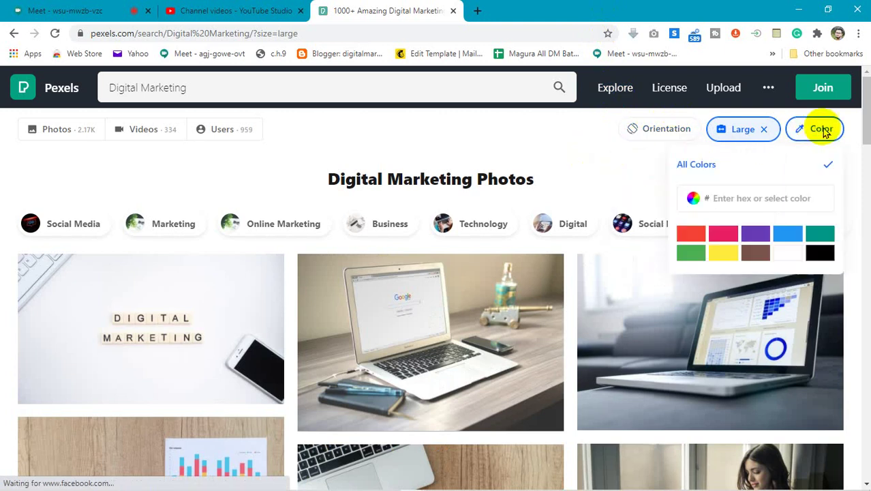
{"action": "left_click", "coordinate": [743, 128]}
{"action": "left_click", "coordinate": [580, 157]}
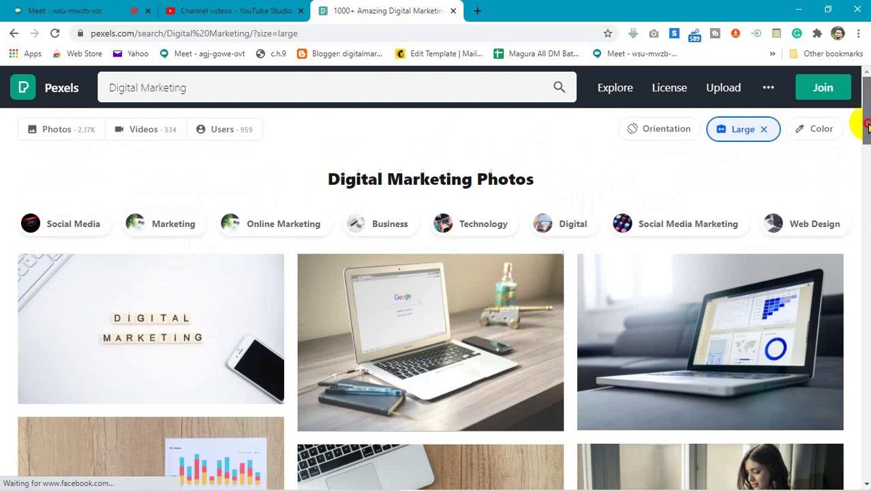
{"action": "left_click", "coordinate": [533, 179]}
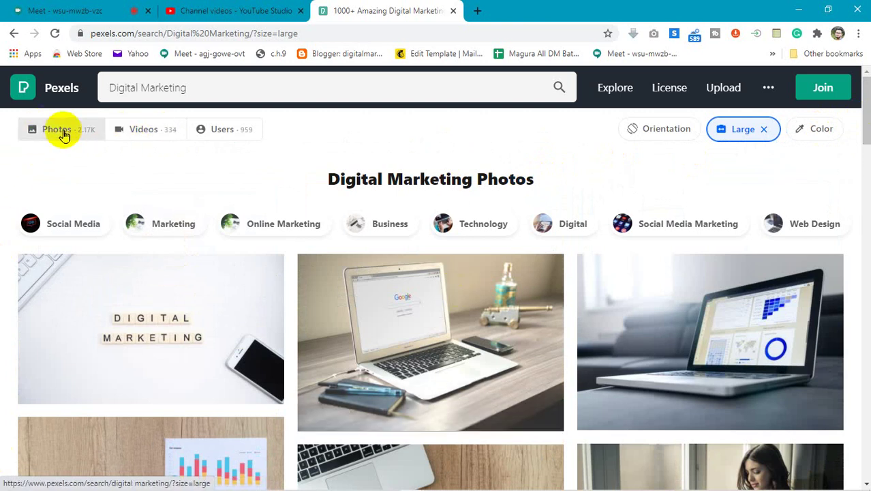
Switch the Digital Marketing results from photos to videos and browse the available clips
{"action": "left_click", "coordinate": [135, 129]}
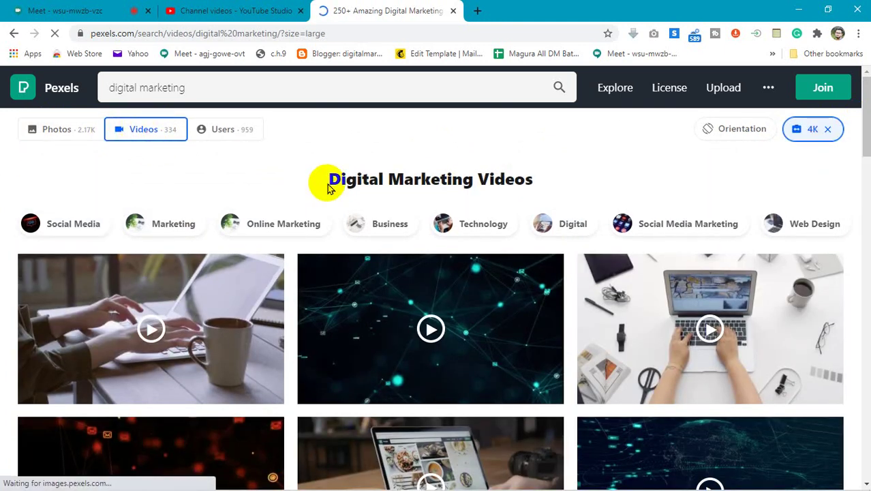
{"action": "left_click_drag", "start_coordinate": [329, 179], "coordinate": [539, 182]}
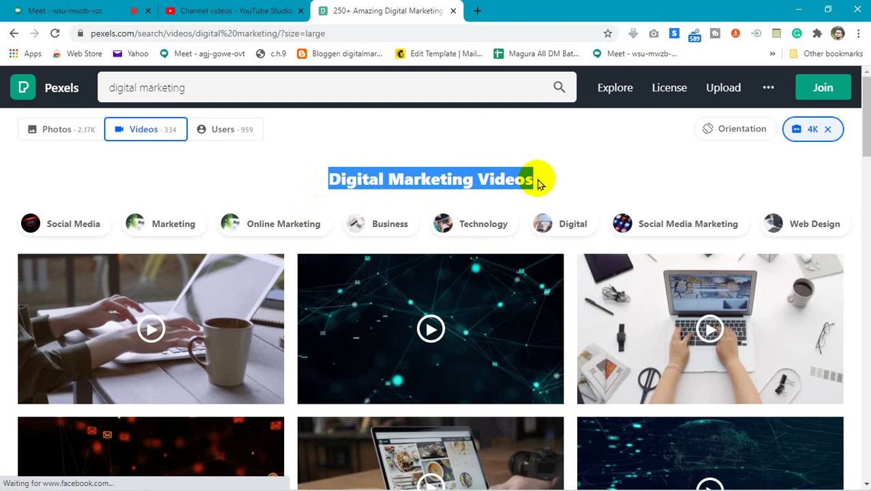
{"action": "left_click", "coordinate": [537, 183]}
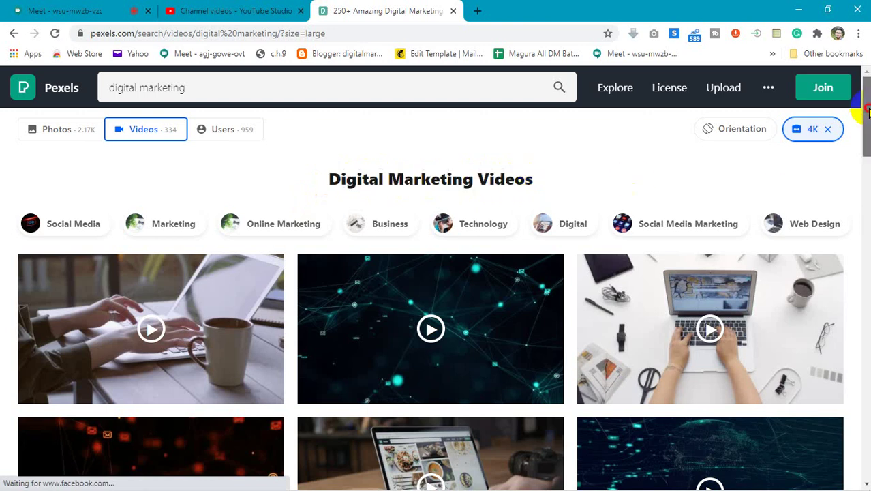
{"action": "scroll", "coordinate": [867, 113], "scroll_direction": "down", "scroll_amount": 10}
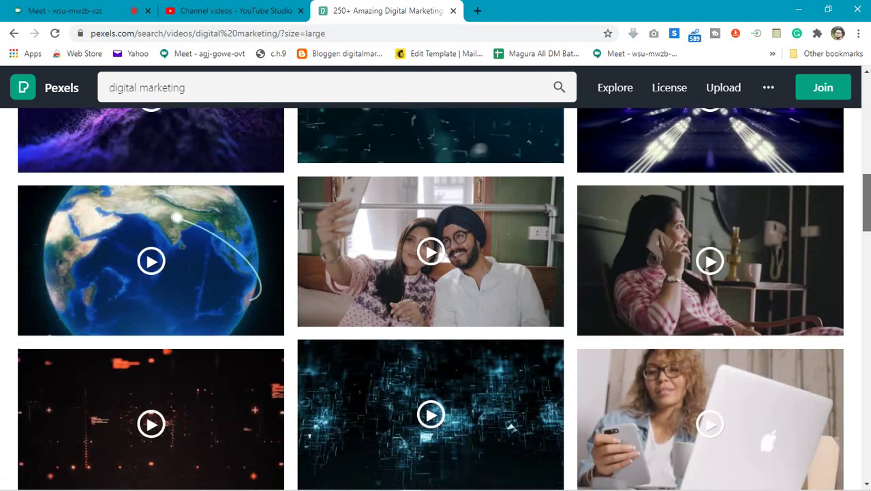
{"action": "scroll", "coordinate": [436, 300], "scroll_direction": "down", "scroll_amount": 5}
{"action": "scroll", "coordinate": [436, 300], "scroll_direction": "up", "scroll_amount": 15}
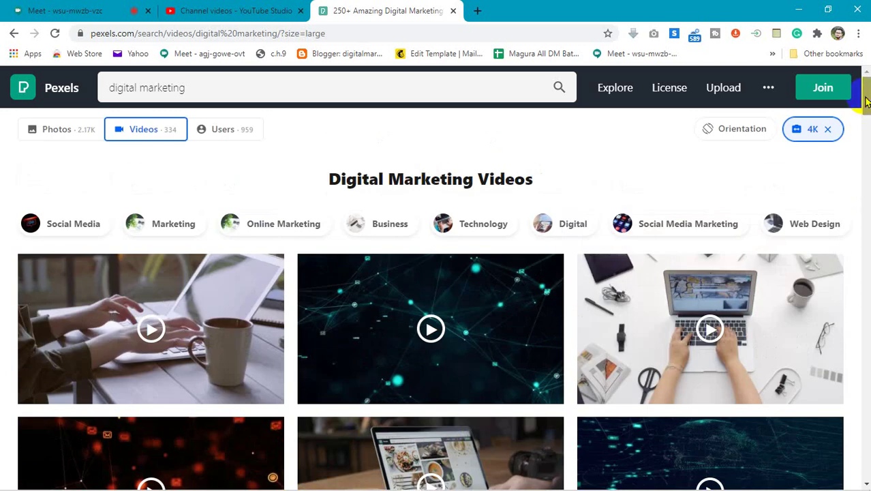
Browse the 4K Digital Marketing videos, preview the close-up clip of hands typing on a laptop, and close it
{"action": "left_click", "coordinate": [866, 129]}
{"action": "left_click_drag", "start_coordinate": [867, 138], "coordinate": [865, 88]}
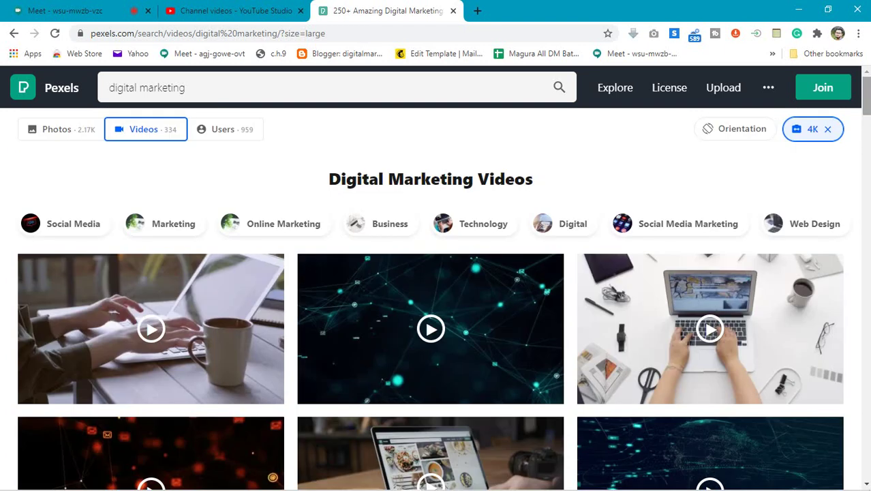
{"action": "left_click_drag", "start_coordinate": [867, 99], "coordinate": [867, 195]}
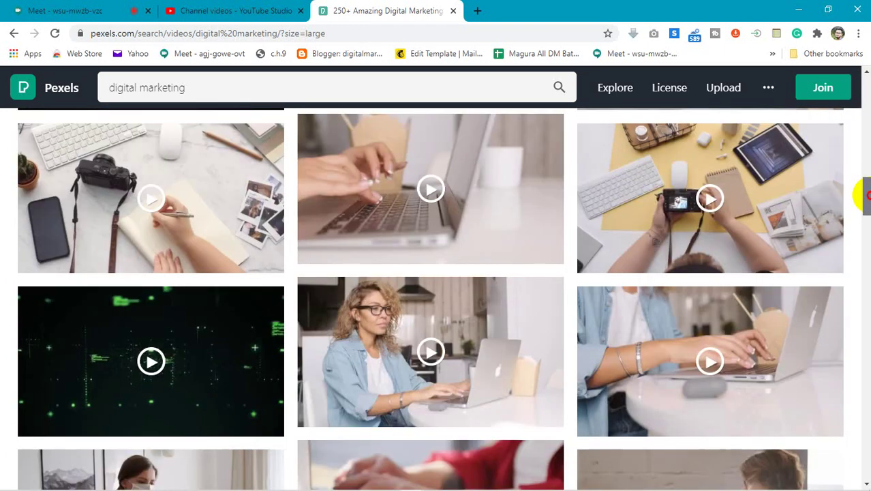
{"action": "left_click", "coordinate": [433, 189]}
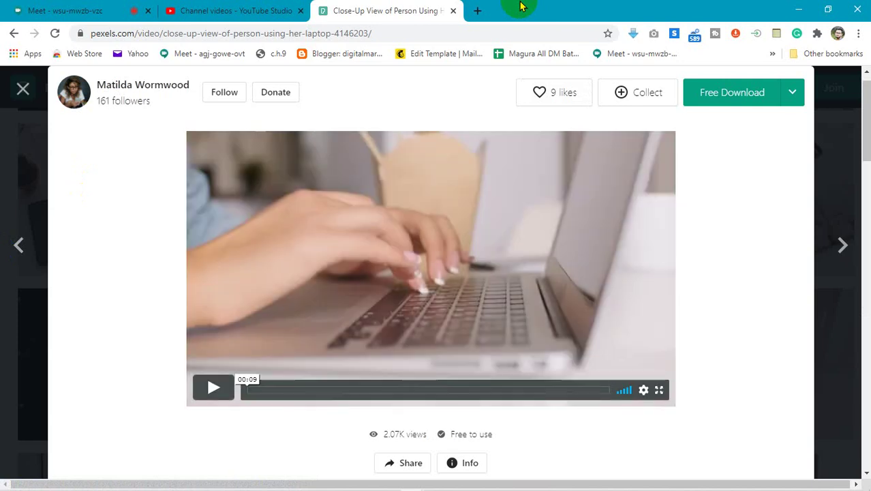
{"action": "left_click", "coordinate": [208, 387]}
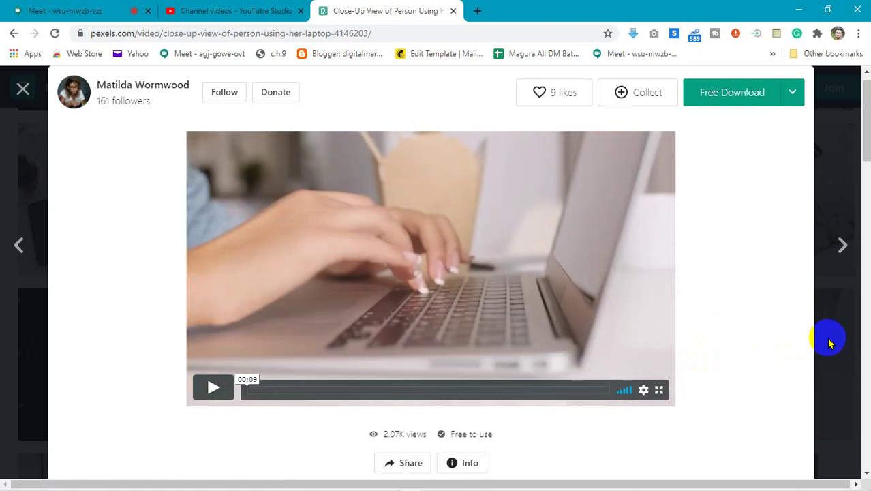
{"action": "left_click", "coordinate": [211, 388]}
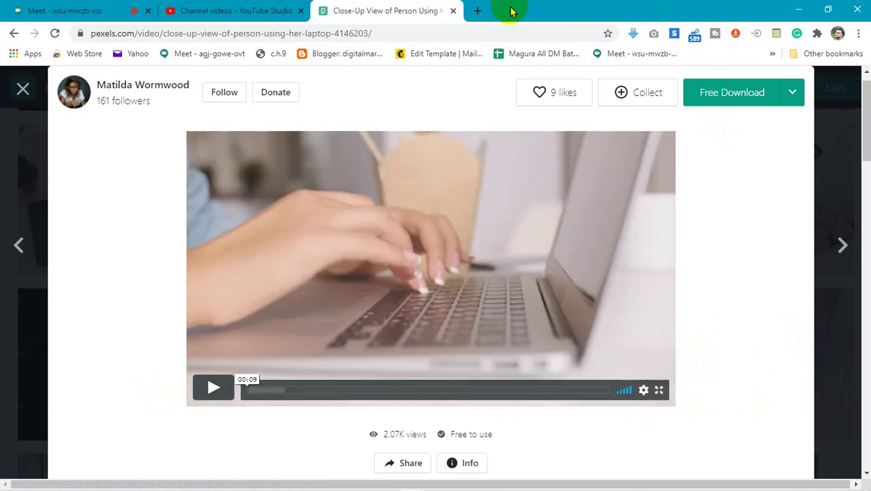
{"action": "left_click", "coordinate": [21, 103]}
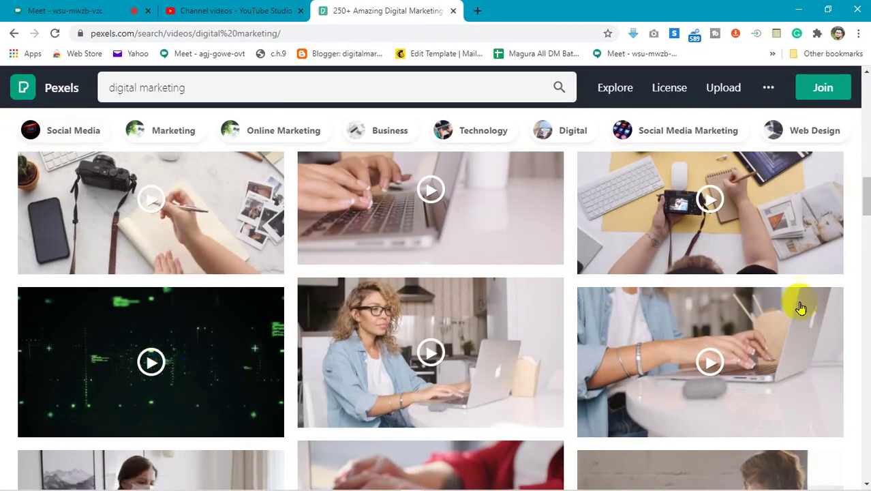
Preview the clip of a person in a blue shirt using her laptop, and return to the video results
{"action": "mouse_move", "coordinate": [750, 355]}
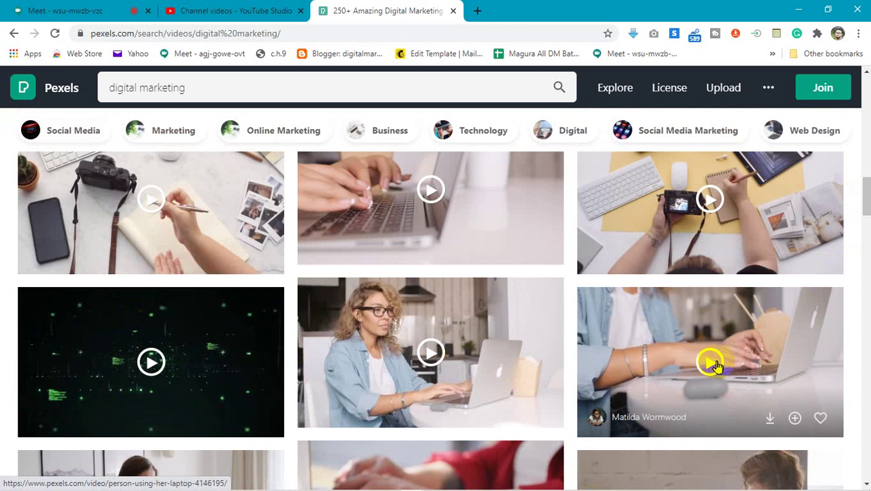
{"action": "left_click", "coordinate": [718, 366]}
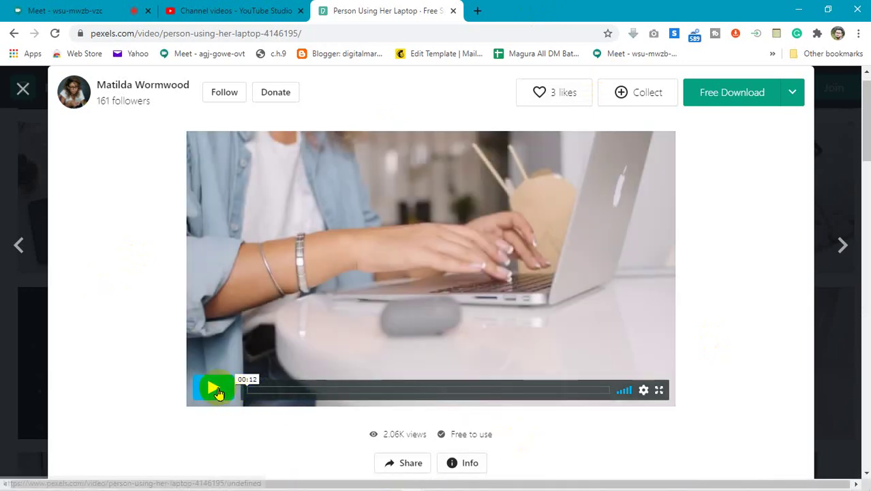
{"action": "left_click", "coordinate": [213, 388]}
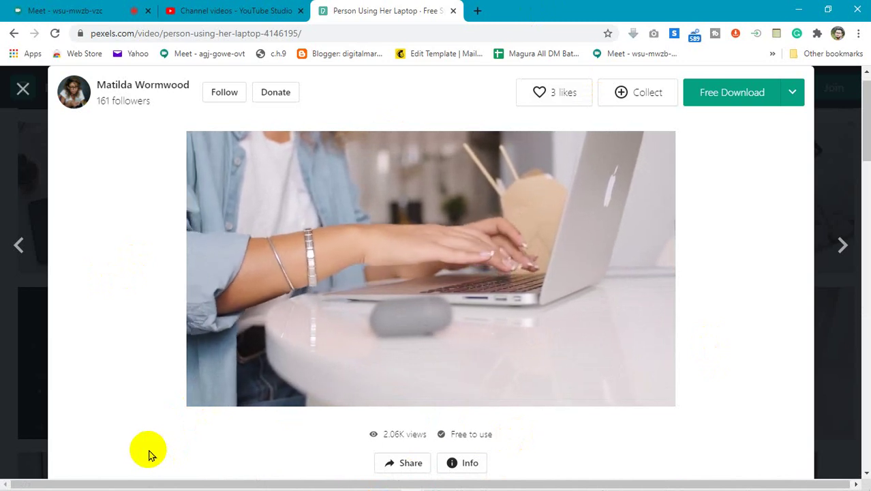
{"action": "left_click", "coordinate": [22, 88]}
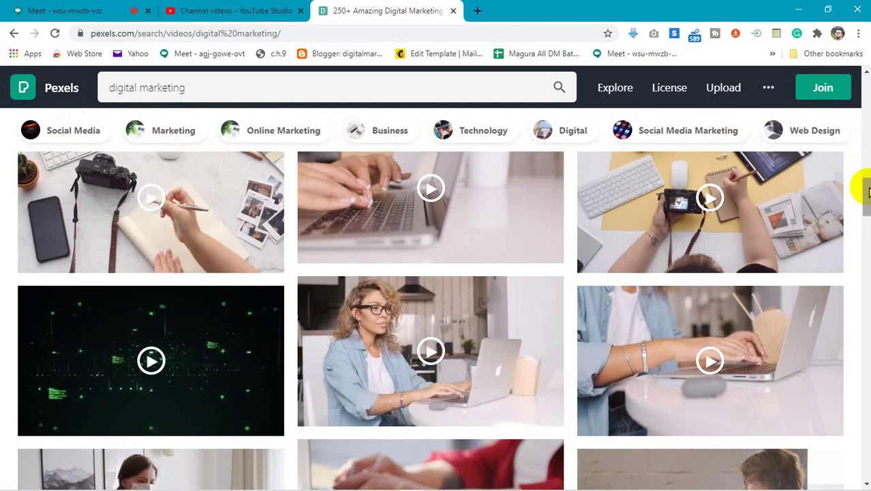
Reopen the clip of the person in a blue shirt using her laptop and show its download size options
{"action": "left_click_drag", "start_coordinate": [868, 194], "coordinate": [870, 173]}
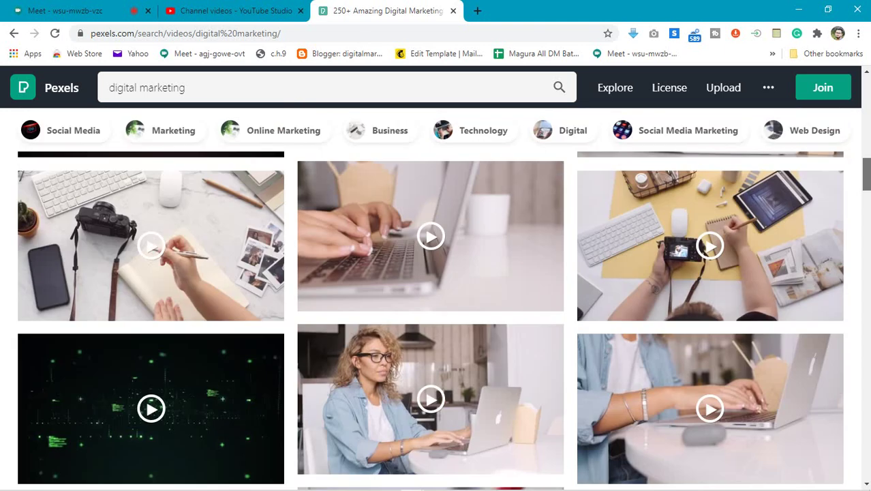
{"action": "left_click", "coordinate": [769, 415]}
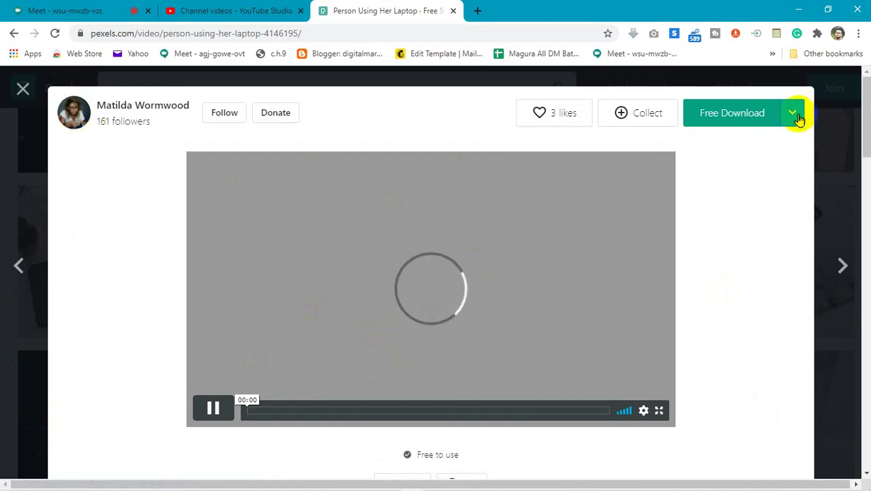
{"action": "left_click", "coordinate": [794, 115]}
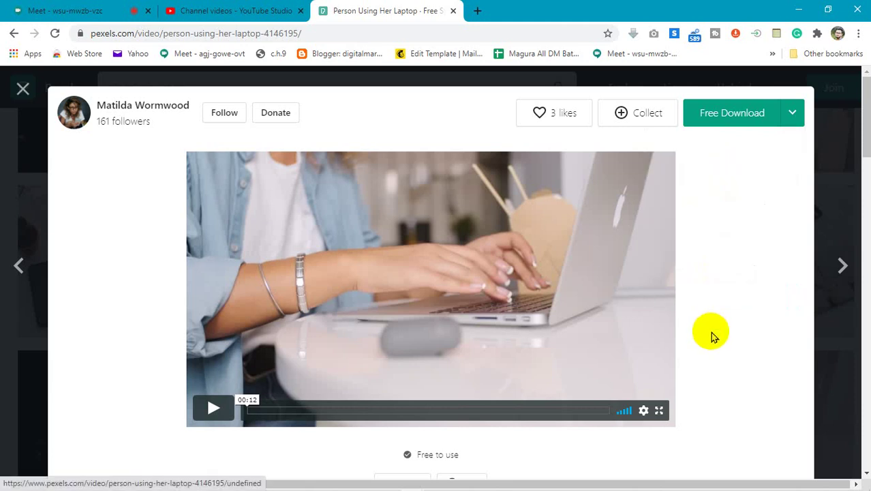
{"action": "left_click", "coordinate": [790, 115]}
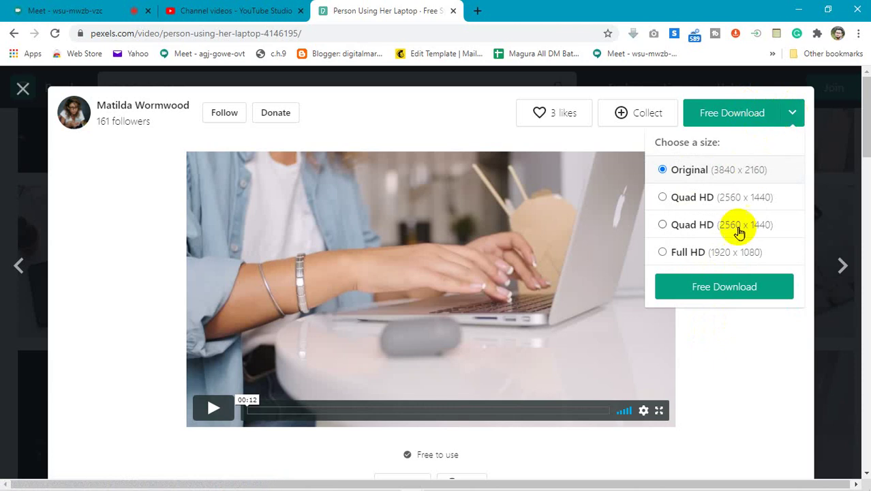
Download the laptop clip for free, dismiss the attribution message and close the video's page
{"action": "left_click", "coordinate": [721, 292]}
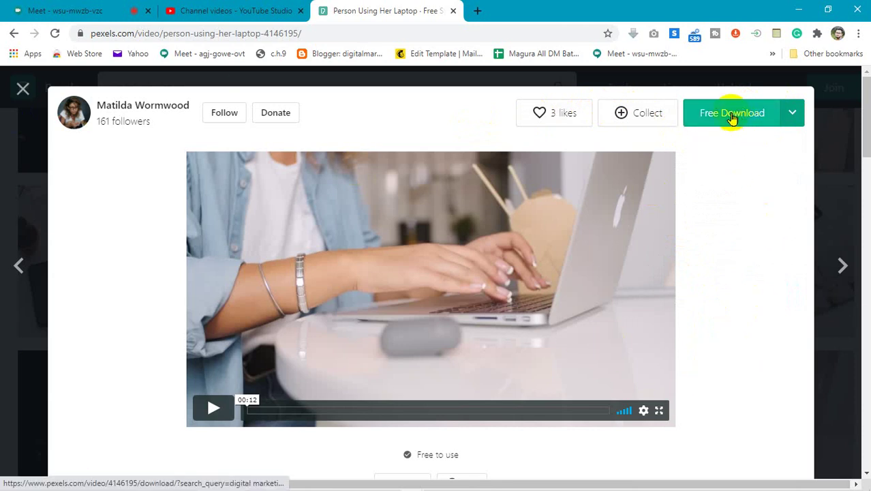
{"action": "left_click", "coordinate": [731, 114]}
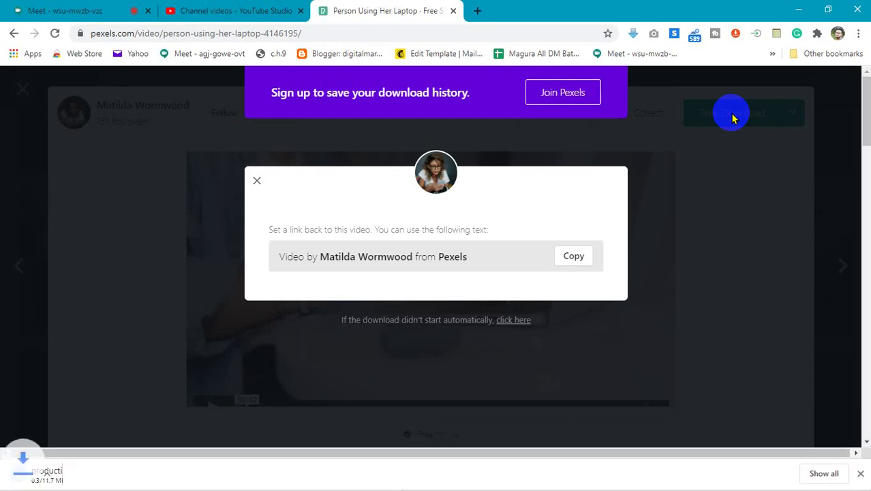
{"action": "left_click", "coordinate": [257, 181]}
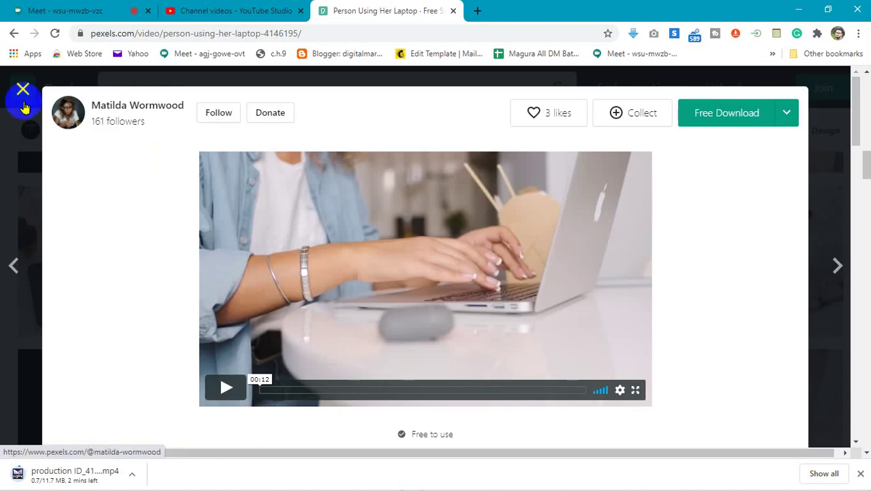
{"action": "left_click", "coordinate": [22, 87]}
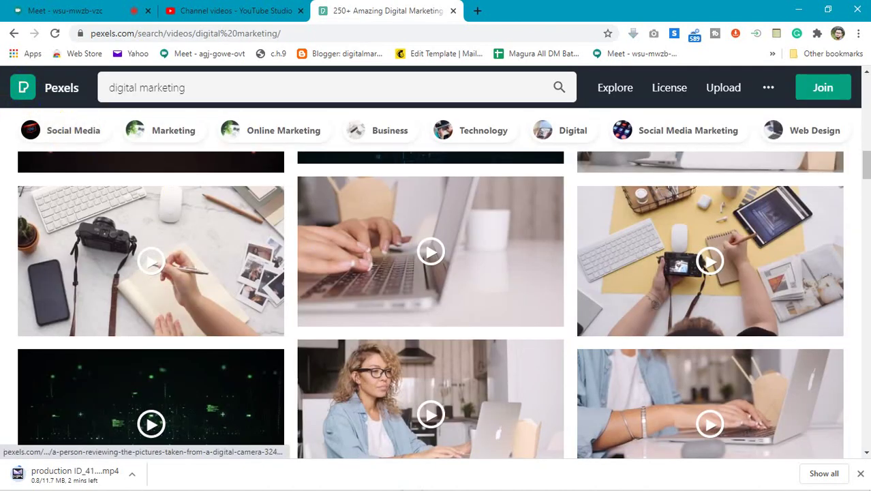
Return to the beginning of the video results and switch to the Google Meet call to check on the class
{"action": "left_click_drag", "start_coordinate": [863, 172], "coordinate": [865, 88]}
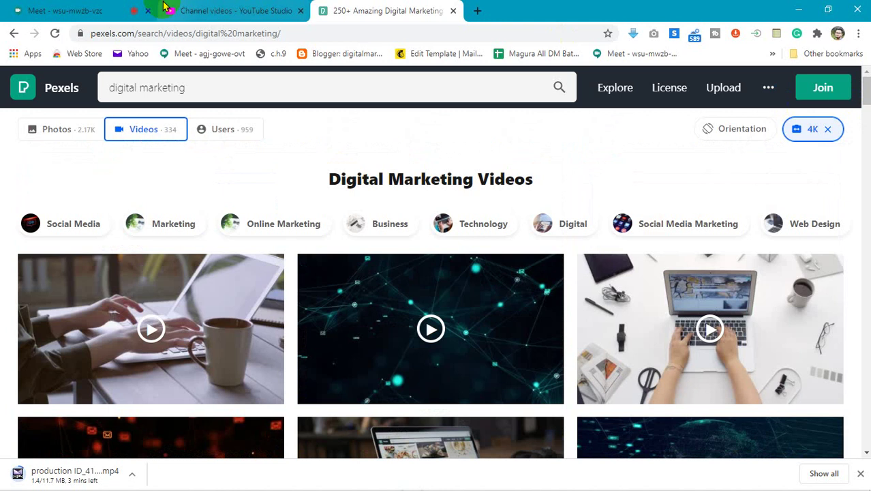
{"action": "left_click", "coordinate": [11, 8]}
{"action": "mouse_move", "coordinate": [461, 315]}
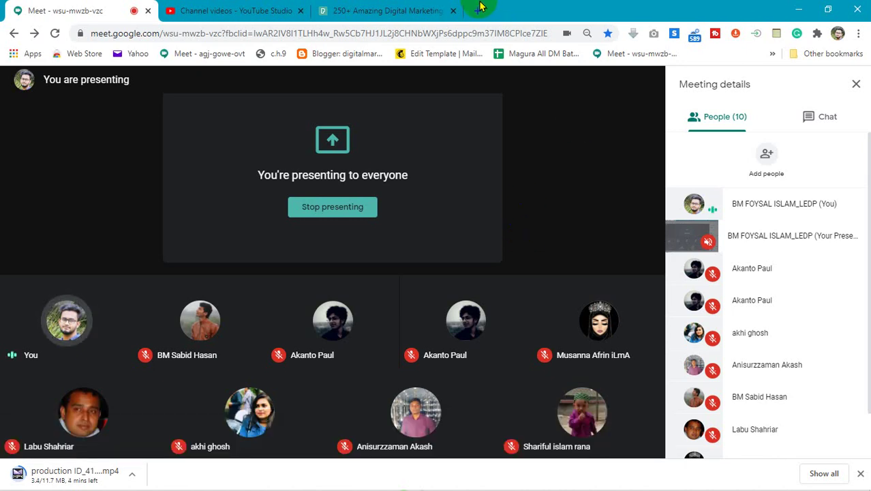
Switch back to Pexels to browse more Digital Marketing videos, and return to the Google Meet call
{"action": "left_click", "coordinate": [339, 8]}
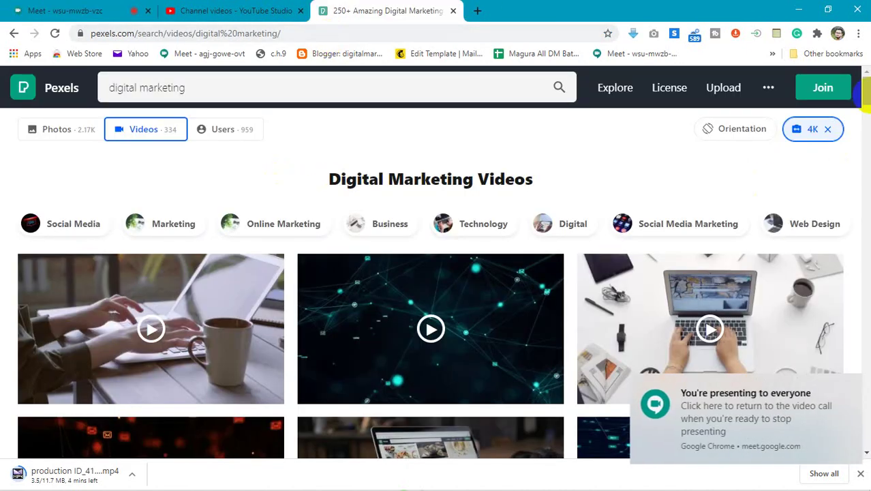
{"action": "left_click", "coordinate": [850, 388]}
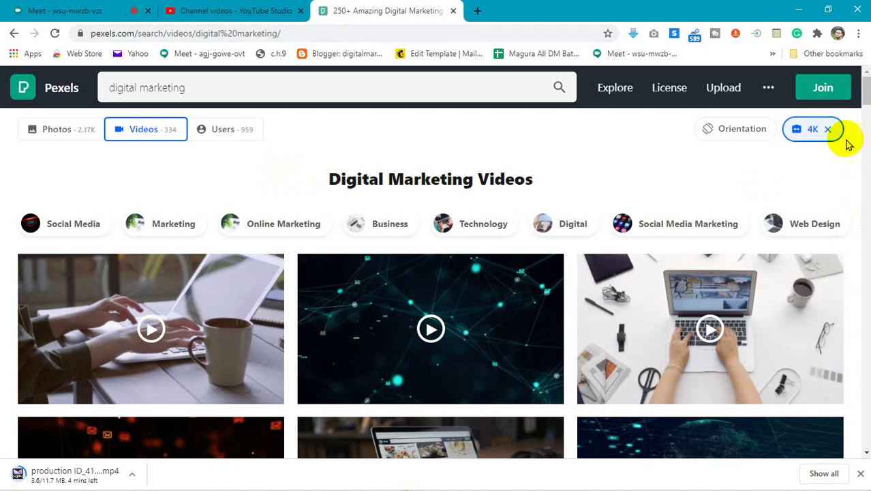
{"action": "left_click_drag", "start_coordinate": [865, 92], "coordinate": [866, 353]}
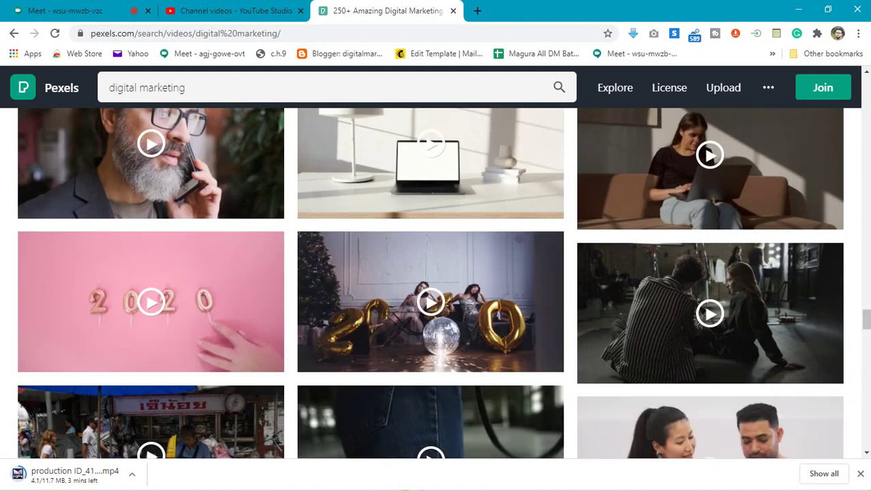
{"action": "left_click_drag", "start_coordinate": [864, 315], "coordinate": [865, 413]}
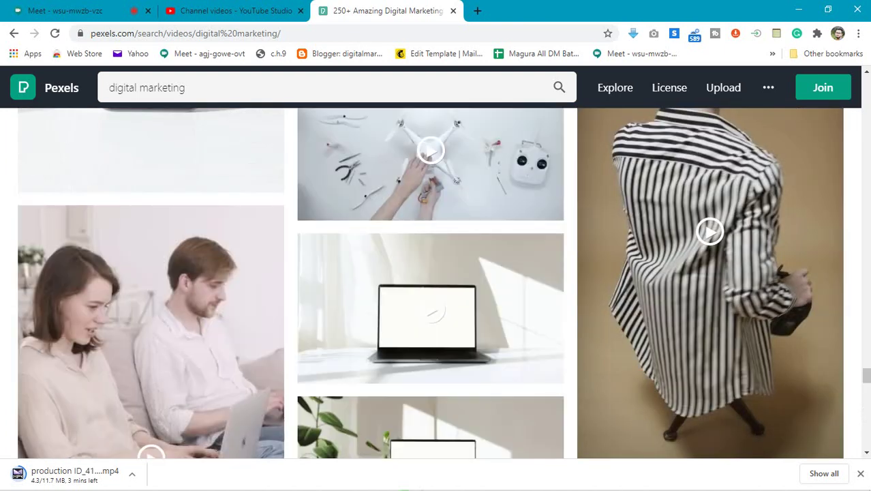
{"action": "left_click_drag", "start_coordinate": [862, 376], "coordinate": [865, 82]}
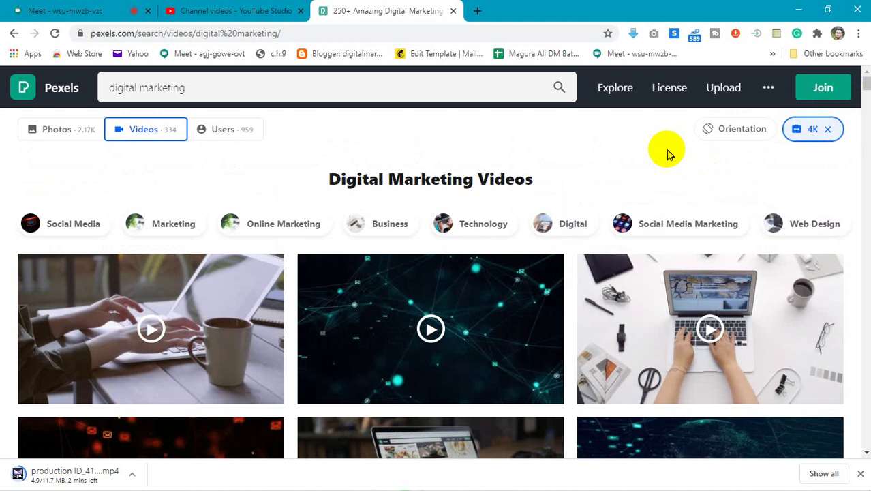
{"action": "left_click", "coordinate": [90, 9]}
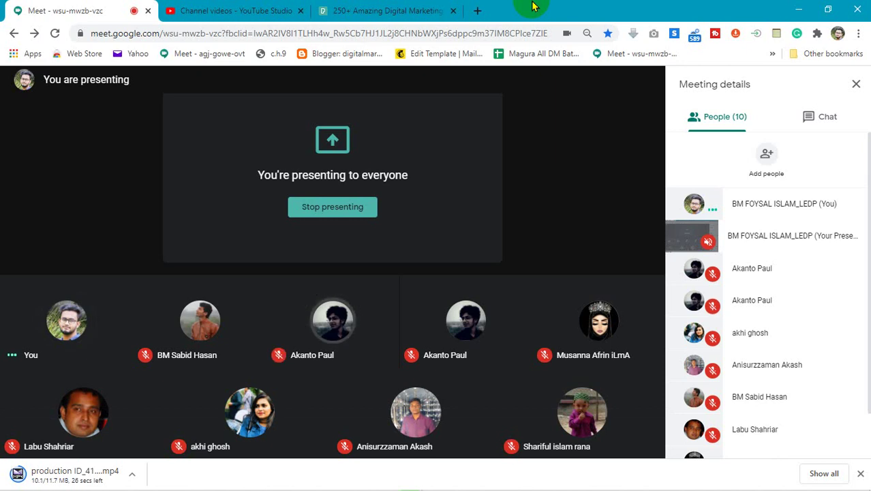
{"action": "left_click", "coordinate": [339, 7]}
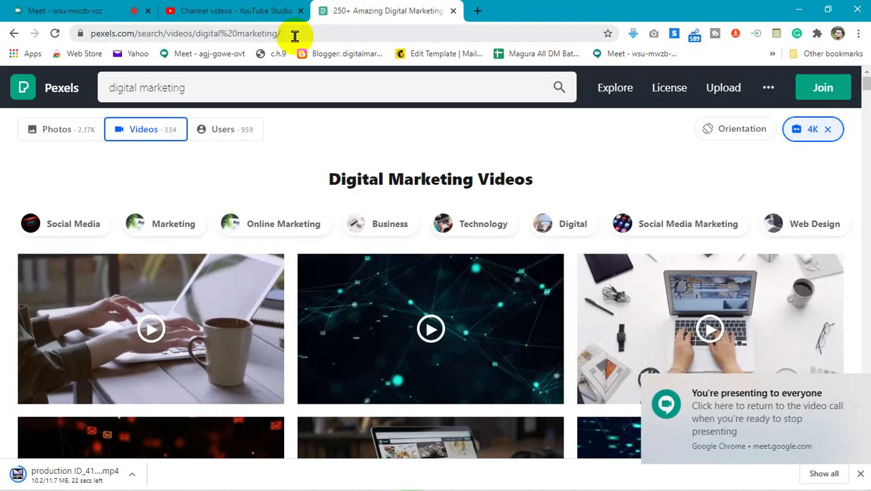
{"action": "left_click", "coordinate": [293, 35]}
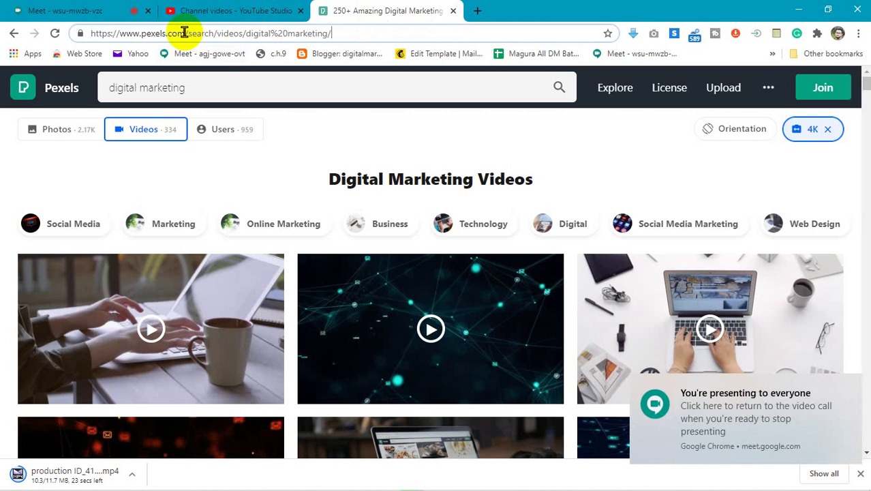
{"action": "left_click_drag", "start_coordinate": [185, 33], "coordinate": [55, 43]}
{"action": "key", "text": "ctrl+c"}
{"action": "left_click", "coordinate": [36, 8]}
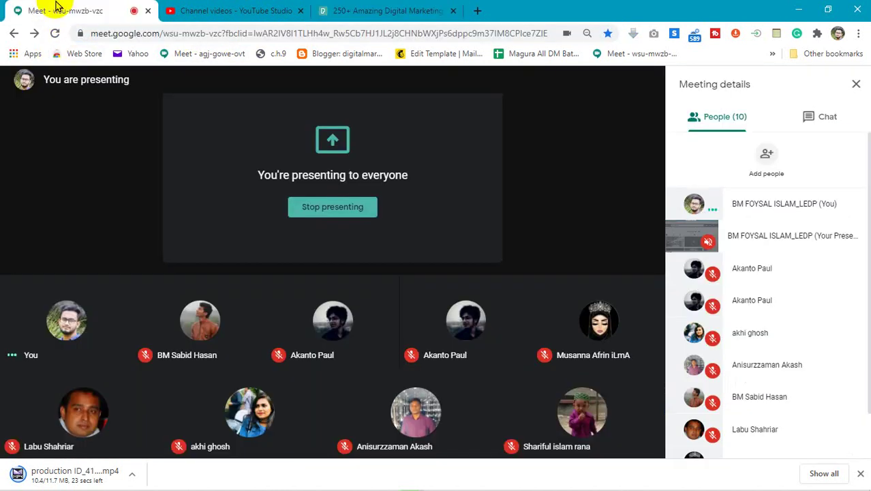
{"action": "left_click", "coordinate": [815, 117]}
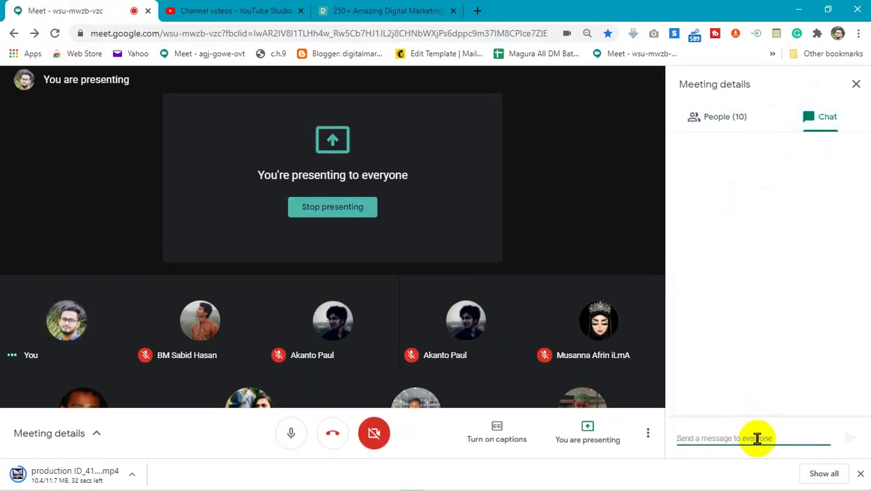
{"action": "key", "text": "ctrl+v"}
{"action": "key", "text": "Return"}
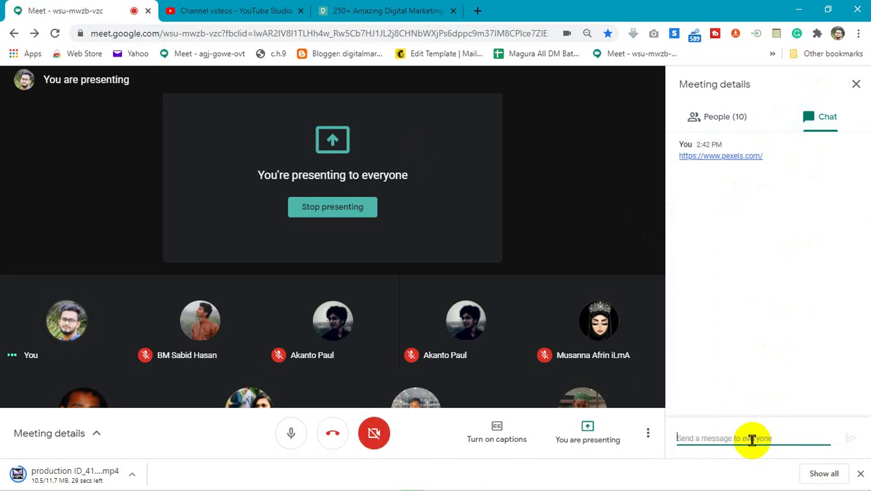
Check the new message in the meeting chat and return to the list of participants
{"action": "left_click", "coordinate": [709, 118]}
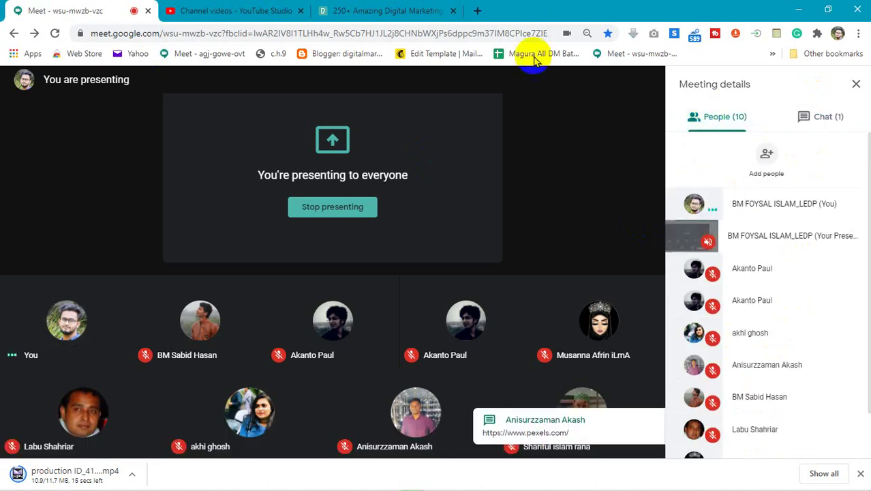
{"action": "left_click", "coordinate": [791, 117]}
{"action": "left_click", "coordinate": [701, 129]}
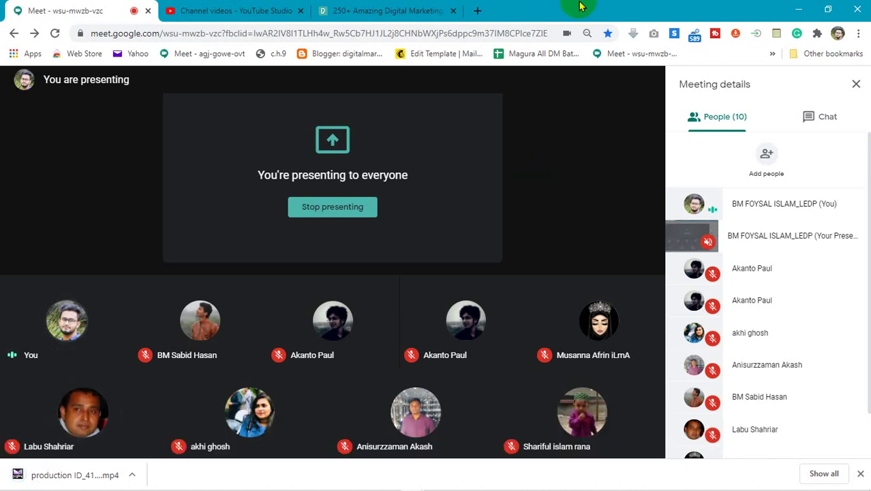
Close the browser's download bar beneath the Meet call
{"action": "left_click", "coordinate": [862, 472]}
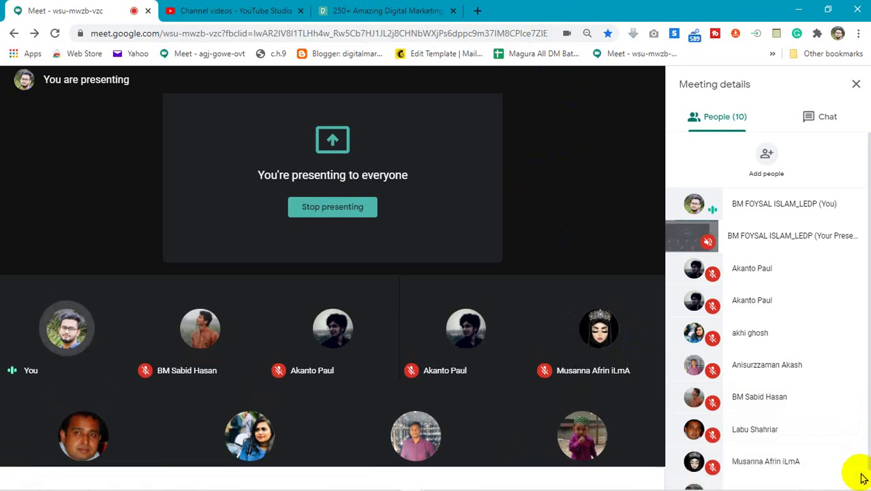
{"action": "left_click", "coordinate": [459, 183]}
{"action": "left_click", "coordinate": [542, 485]}
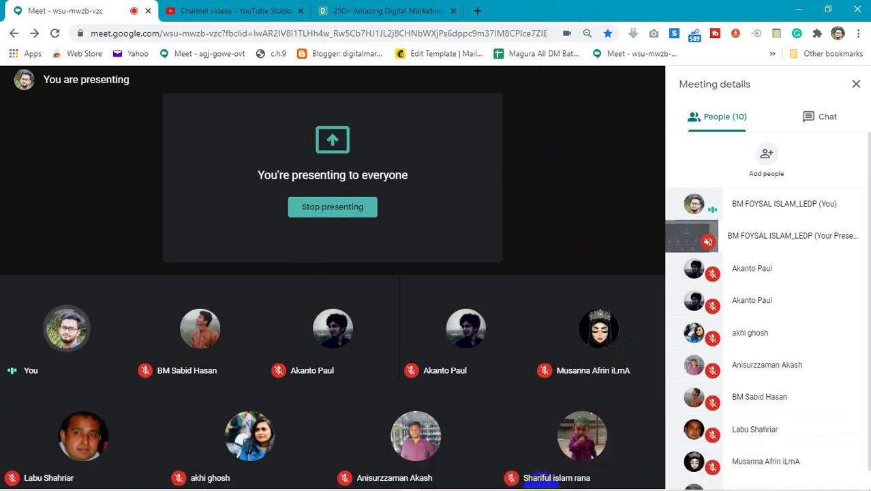
Switch to the untitled Camtasia project, dismiss the Meet presenting notification, and slightly reduce the height of Track 2 in the timeline
{"action": "left_click", "coordinate": [507, 485]}
{"action": "left_click", "coordinate": [778, 5]}
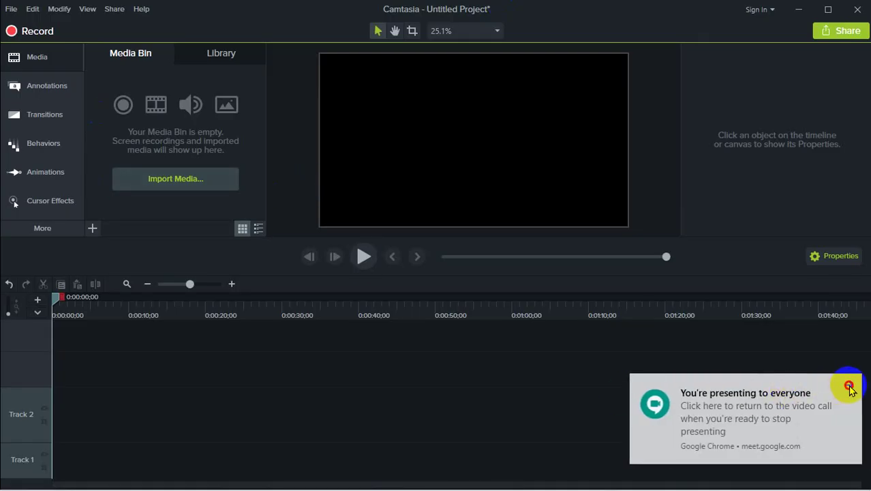
{"action": "left_click", "coordinate": [848, 386]}
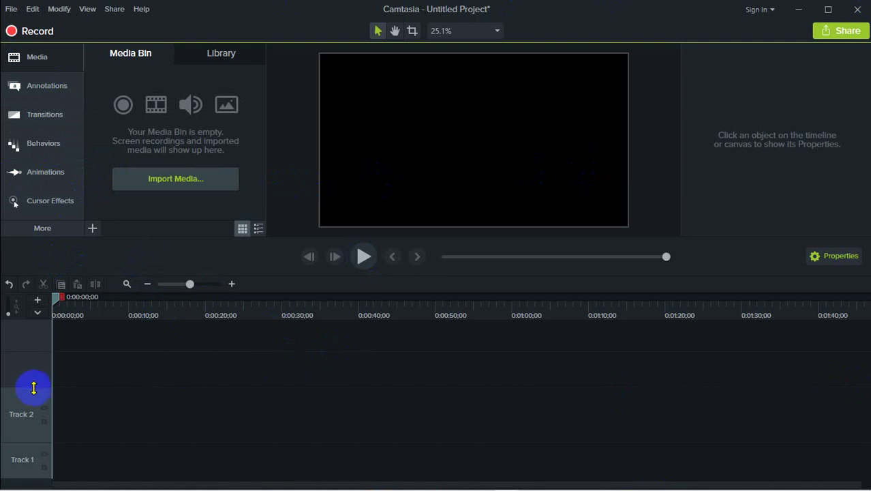
{"action": "left_click_drag", "start_coordinate": [33, 387], "coordinate": [37, 399]}
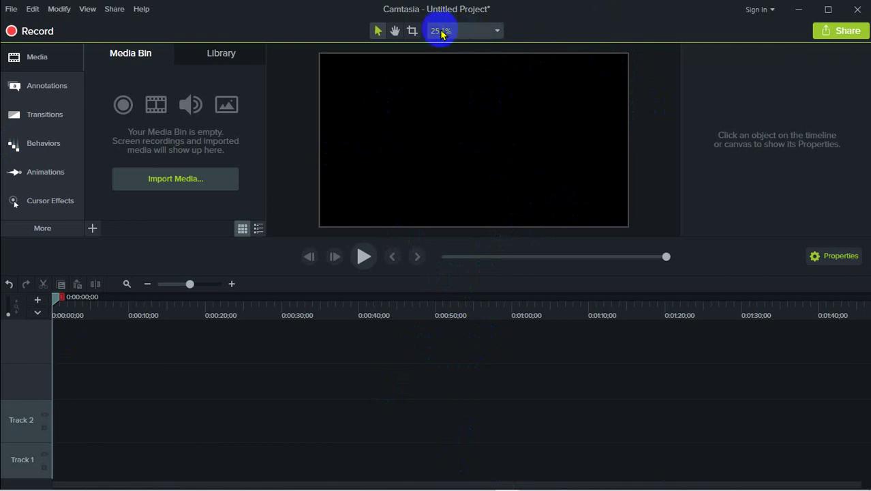
Set the project's canvas dimensions to 720p HD (1280x720) with a white background colour and apply the settings
{"action": "left_click", "coordinate": [495, 34]}
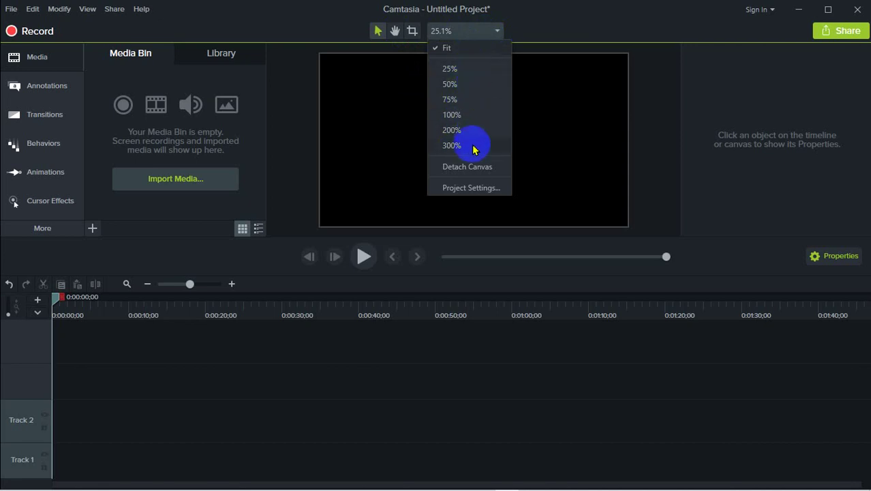
{"action": "left_click", "coordinate": [469, 188]}
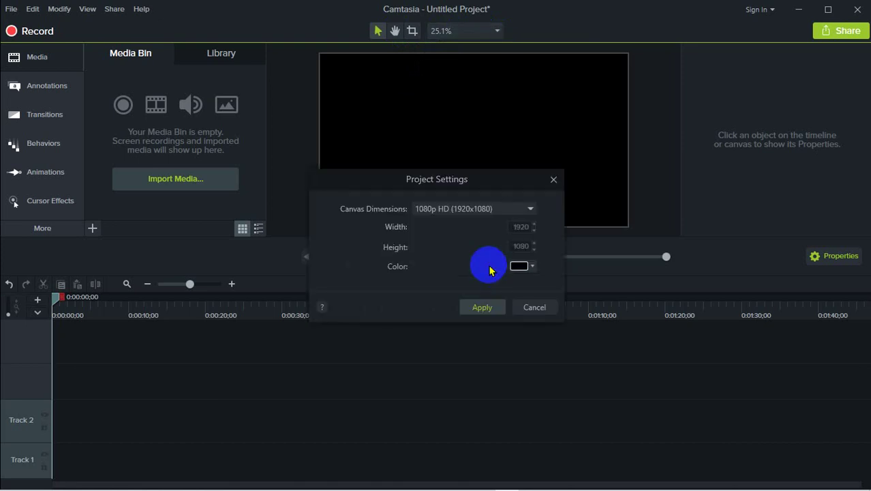
{"action": "left_click_drag", "start_coordinate": [500, 188], "coordinate": [515, 145]}
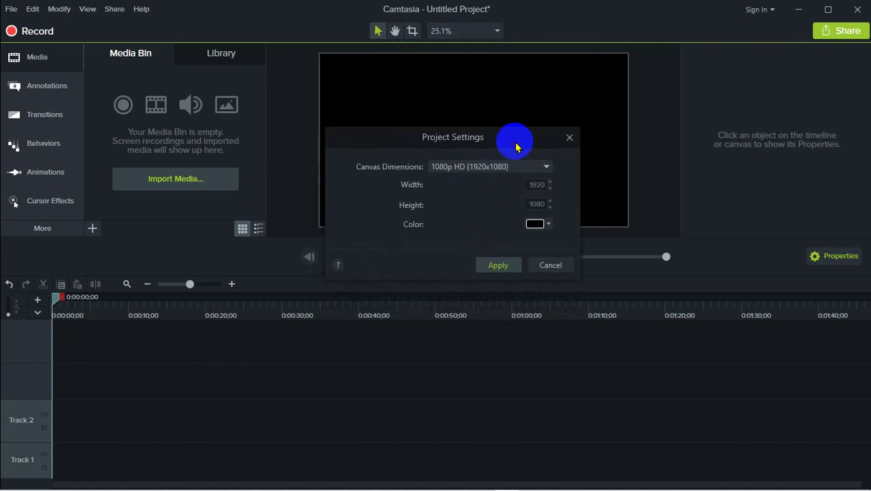
{"action": "left_click", "coordinate": [489, 169]}
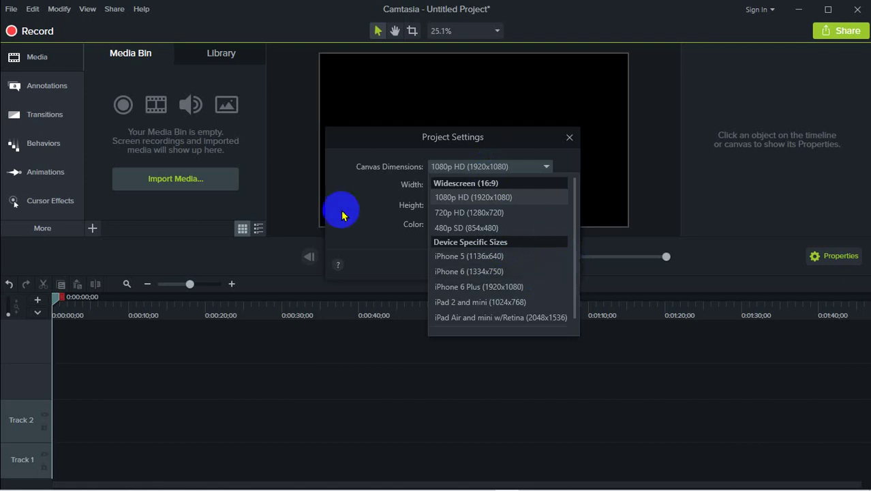
{"action": "left_click", "coordinate": [513, 197]}
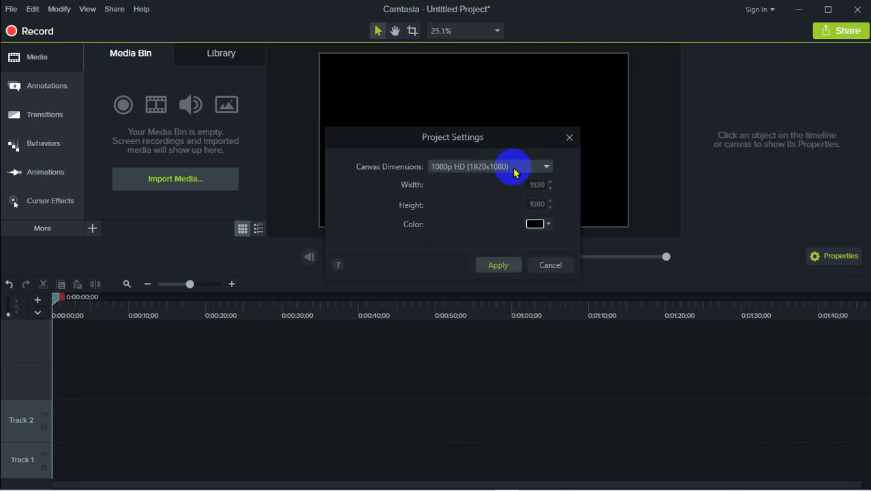
{"action": "left_click", "coordinate": [513, 170]}
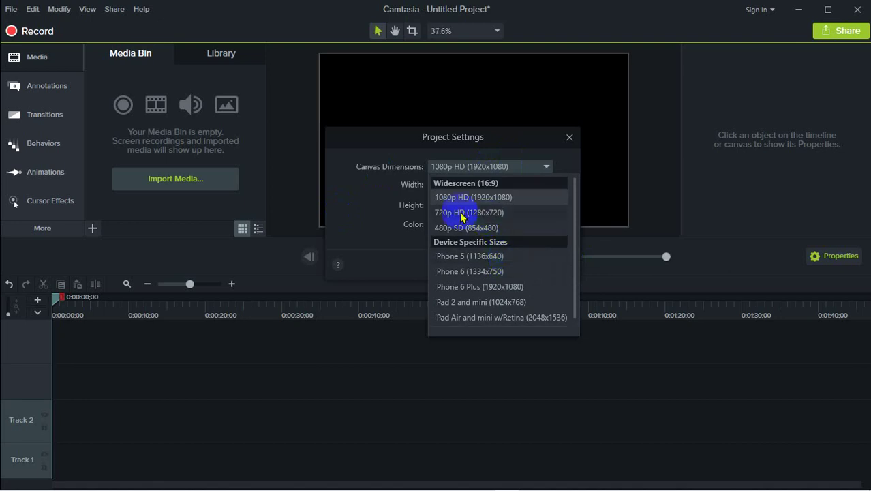
{"action": "left_click", "coordinate": [498, 216]}
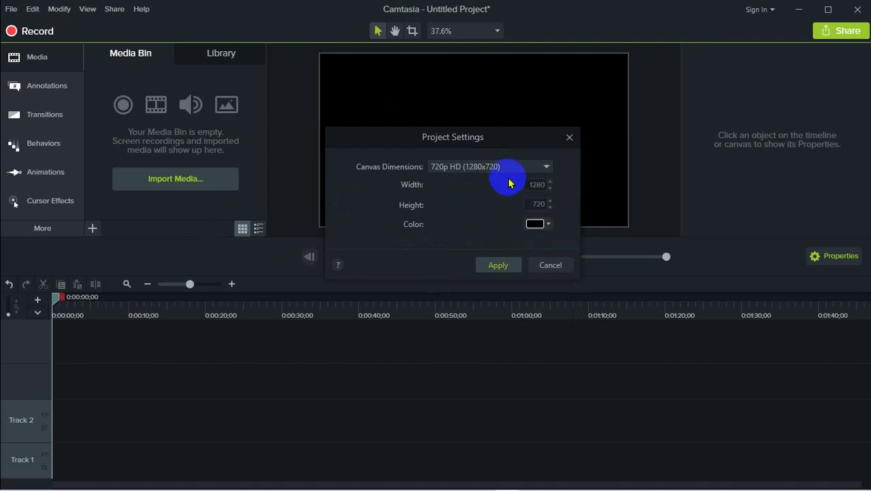
{"action": "left_click", "coordinate": [543, 228]}
{"action": "left_click", "coordinate": [482, 247]}
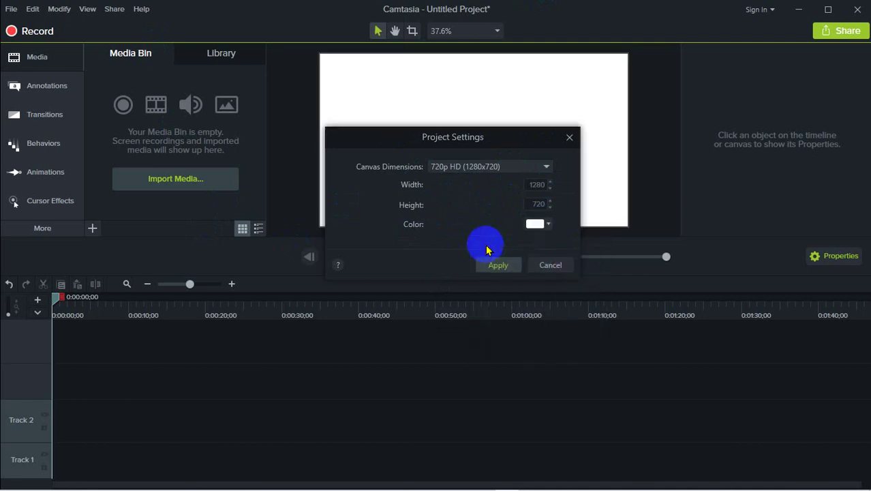
{"action": "left_click", "coordinate": [503, 266]}
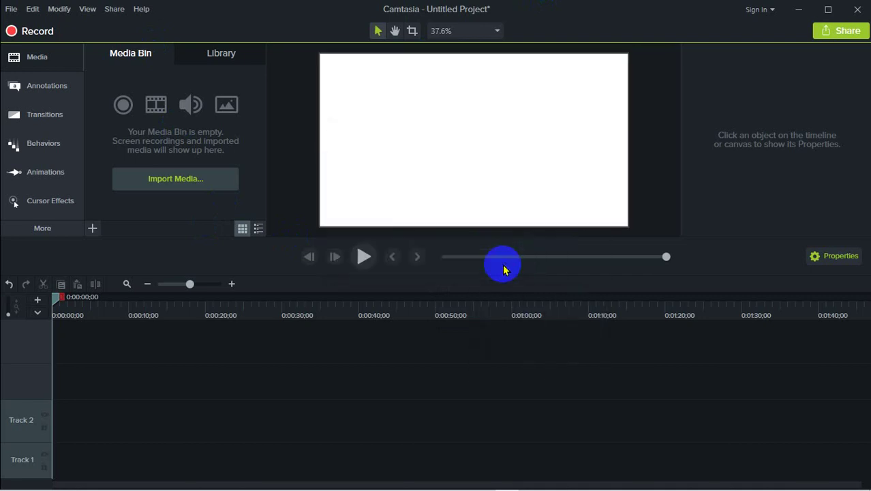
Set the canvas zoom to 50% and review the canvas dimensions and colour in the project settings
{"action": "left_click", "coordinate": [490, 32]}
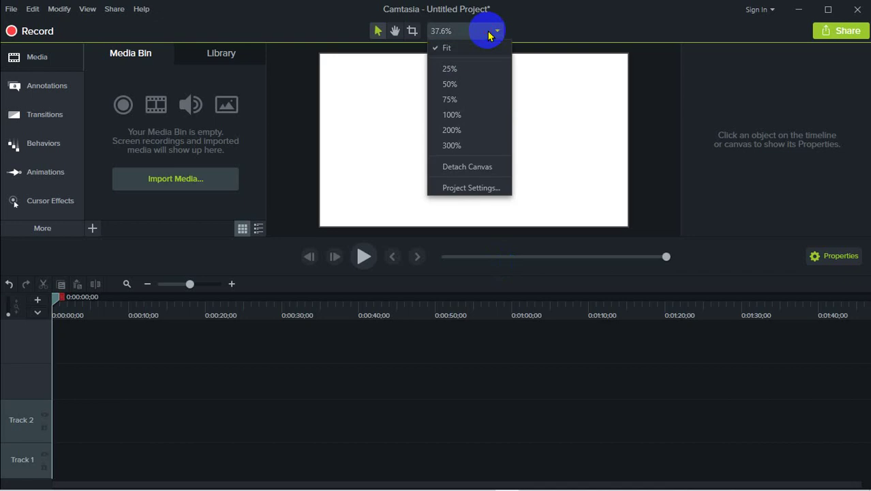
{"action": "left_click", "coordinate": [462, 86]}
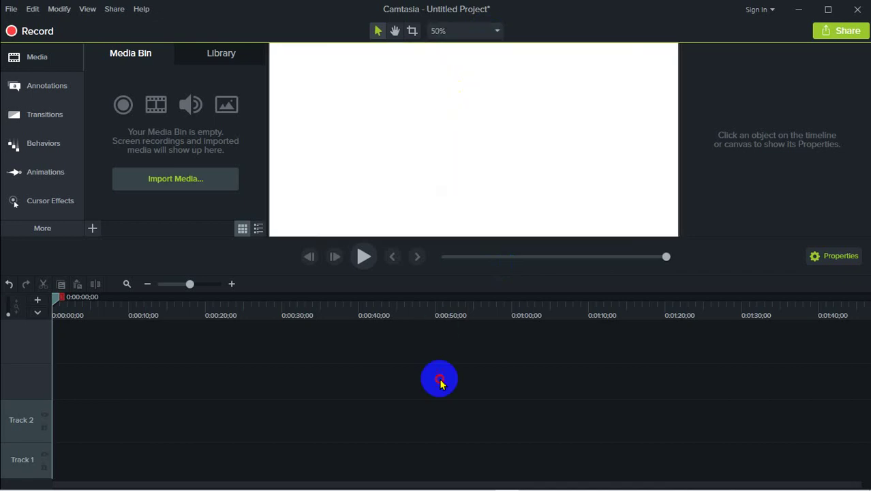
{"action": "left_click", "coordinate": [494, 32]}
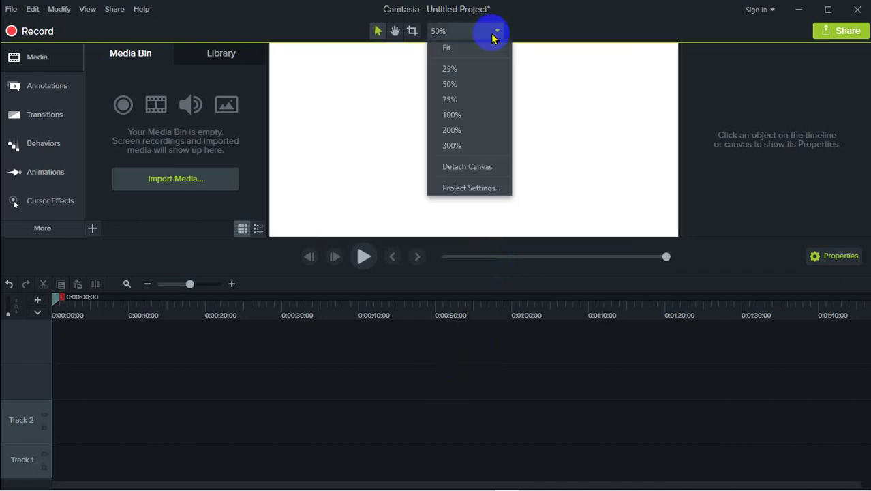
{"action": "left_click", "coordinate": [468, 190]}
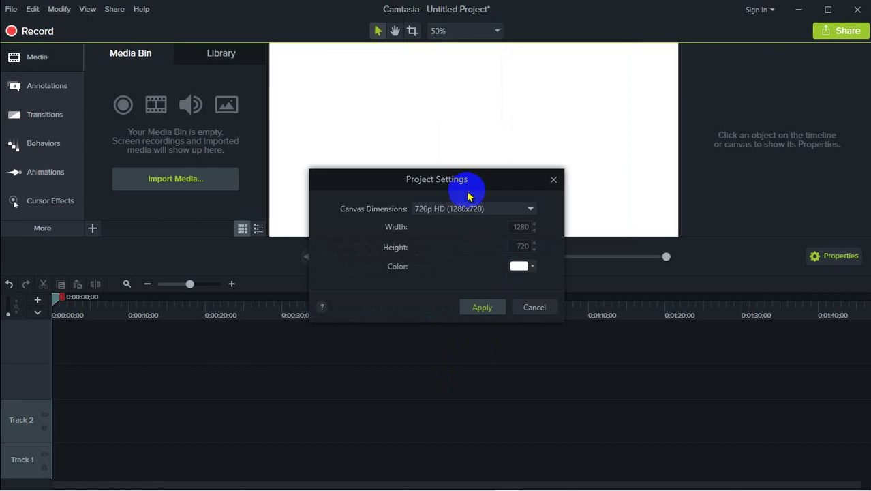
{"action": "left_click", "coordinate": [480, 307]}
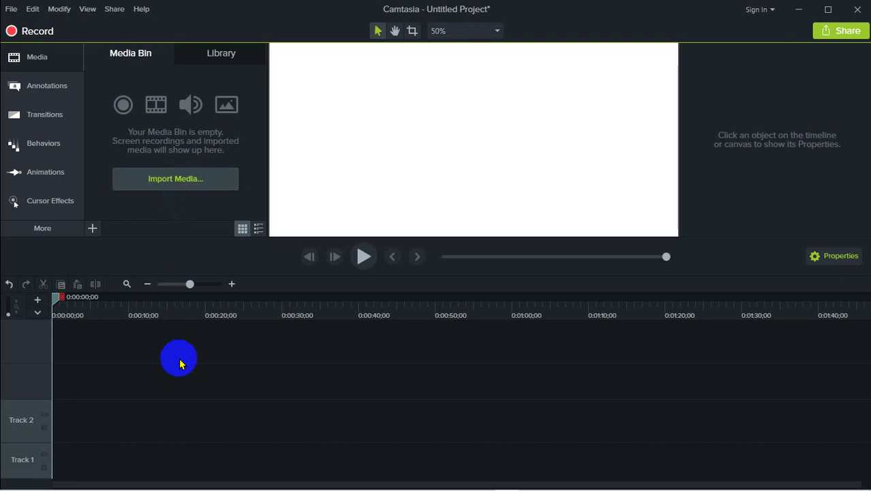
Import the video production ID_4146195.mp4 from the Downloads folder into the media bin
{"action": "left_click", "coordinate": [181, 181]}
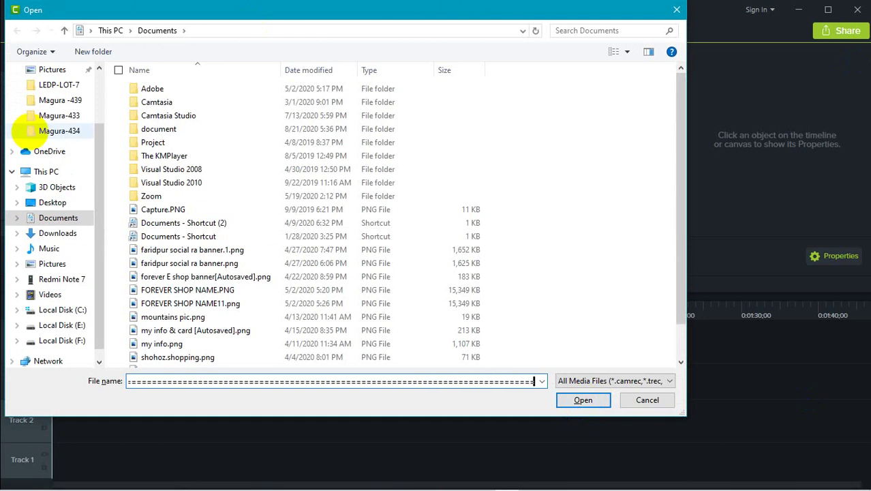
{"action": "key", "text": "ctrl+a"}
{"action": "key", "text": "BackSpace"}
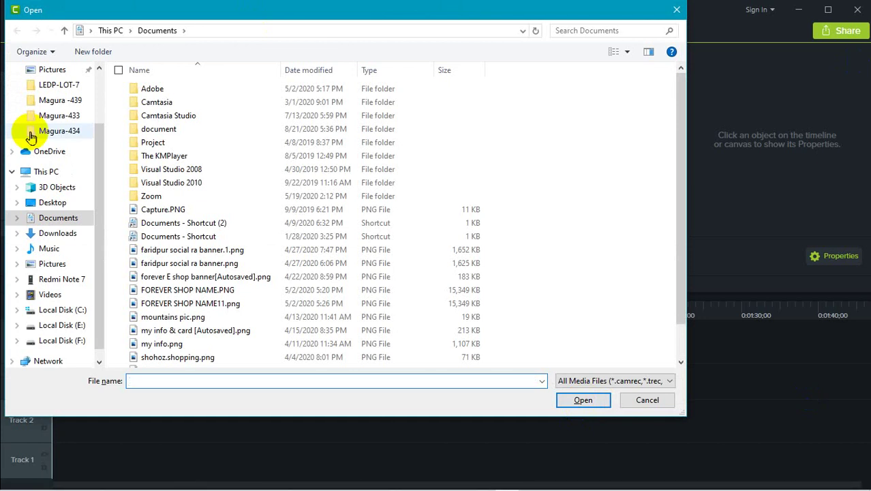
{"action": "left_click", "coordinate": [55, 234]}
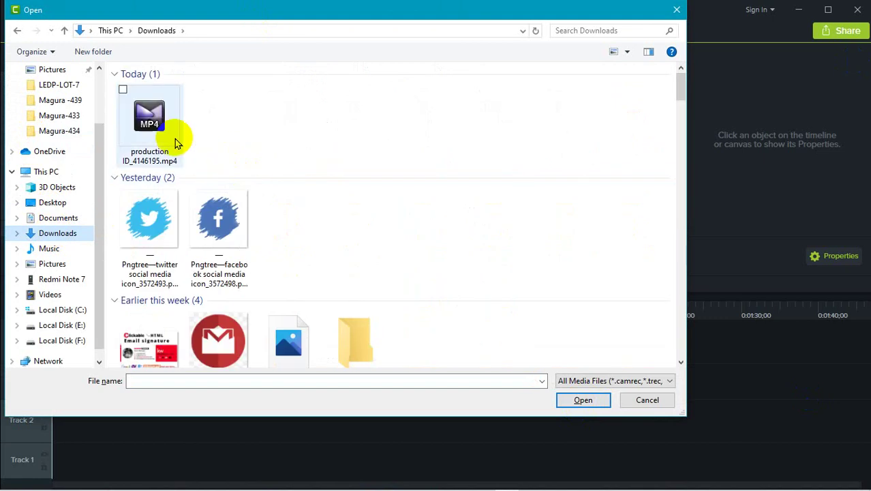
{"action": "left_click", "coordinate": [174, 140]}
{"action": "left_click", "coordinate": [583, 400]}
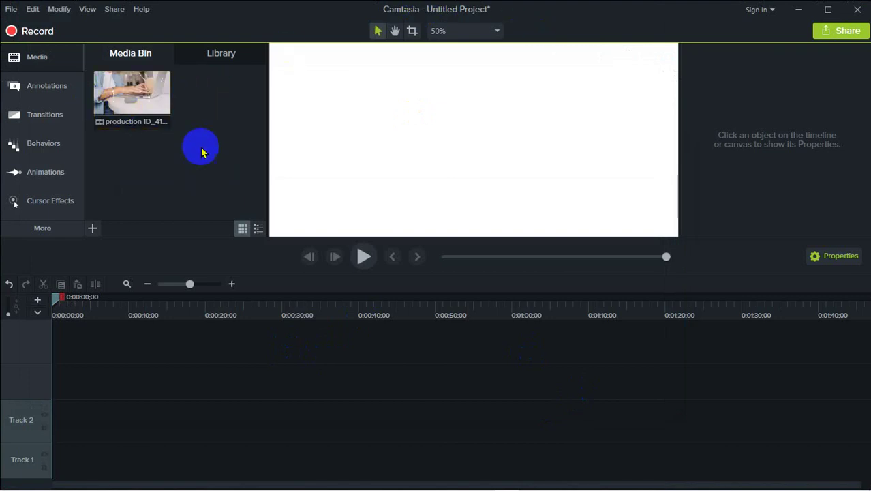
{"action": "left_click", "coordinate": [125, 96]}
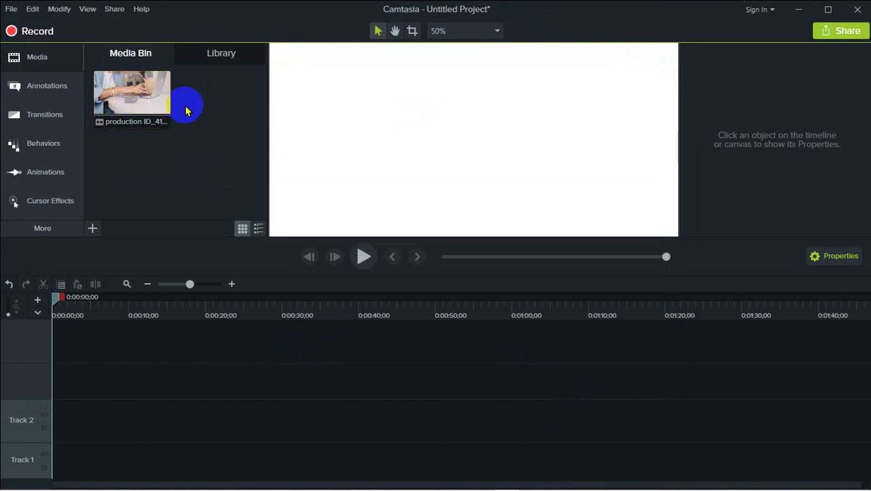
{"action": "left_click", "coordinate": [485, 34]}
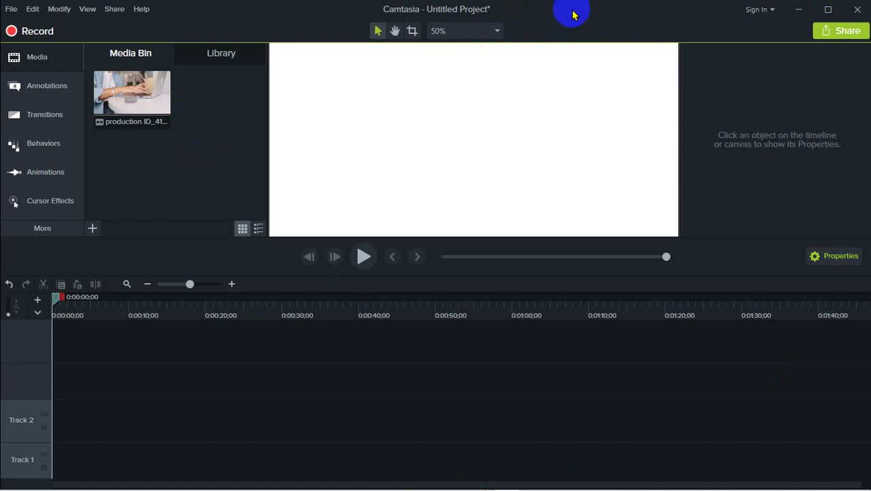
{"action": "left_click", "coordinate": [137, 89]}
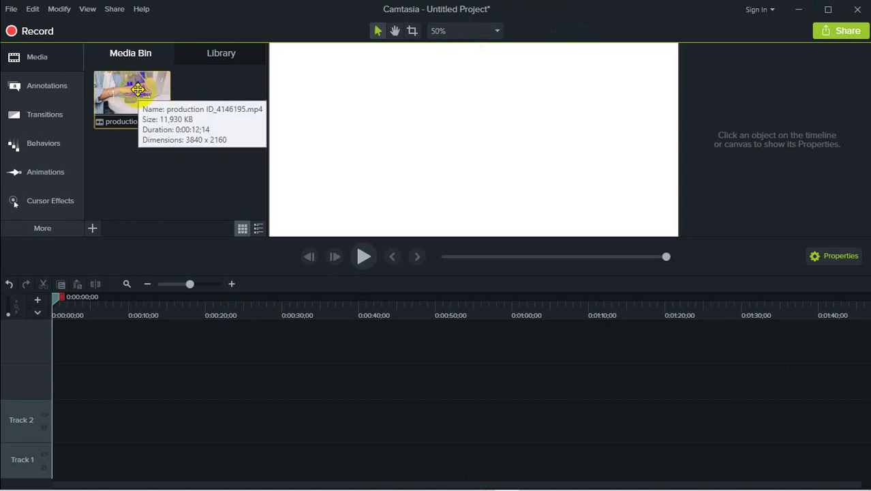
{"action": "right_click", "coordinate": [252, 115]}
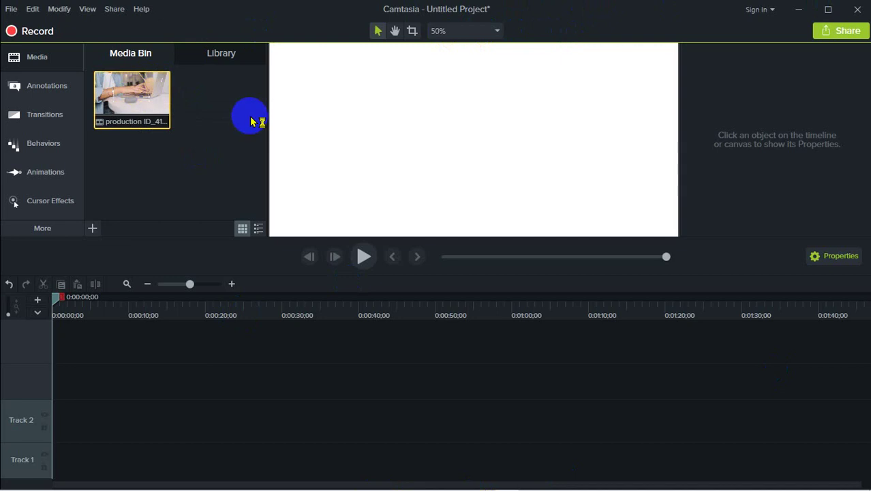
{"action": "left_click", "coordinate": [134, 92]}
{"action": "right_click", "coordinate": [228, 109]}
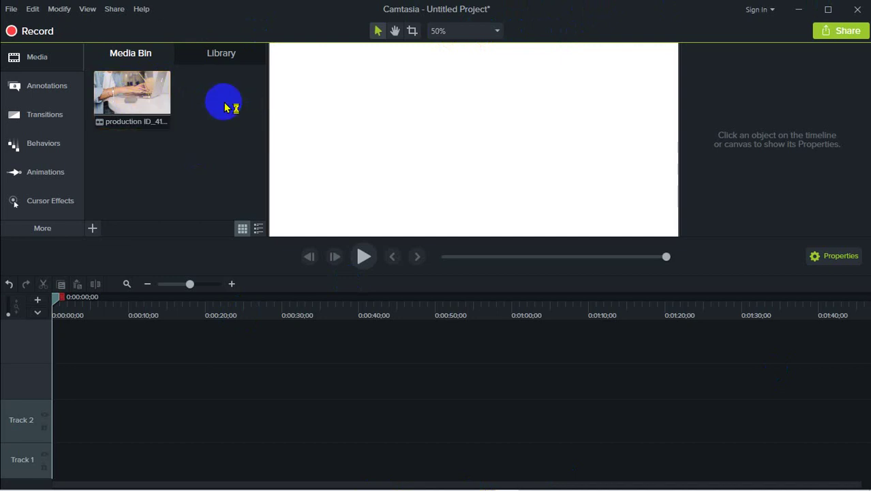
{"action": "left_click", "coordinate": [138, 90]}
{"action": "right_click", "coordinate": [770, 7]}
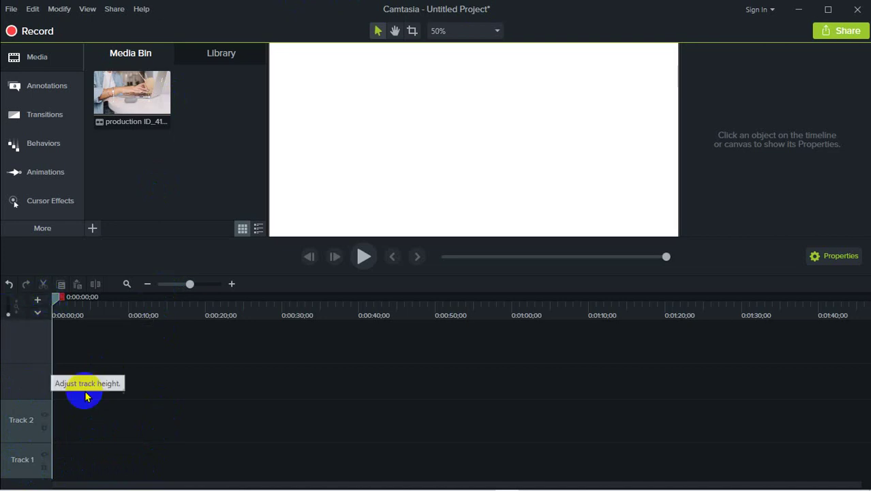
{"action": "left_click", "coordinate": [149, 485]}
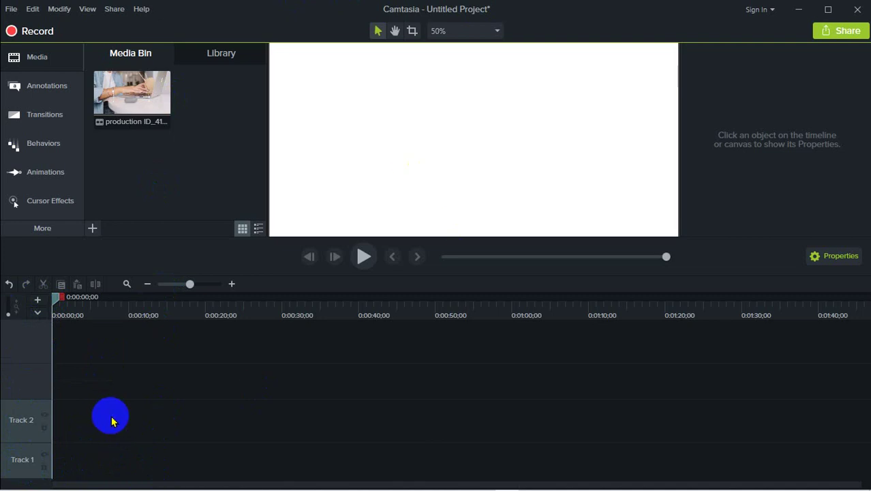
{"action": "mouse_move", "coordinate": [19, 488]}
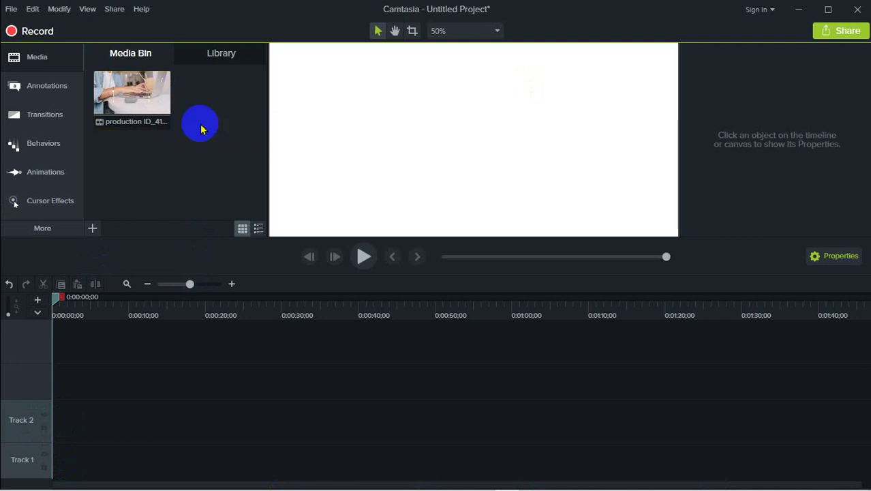
{"action": "left_click", "coordinate": [124, 93]}
{"action": "left_click_drag", "start_coordinate": [123, 95], "coordinate": [99, 453]}
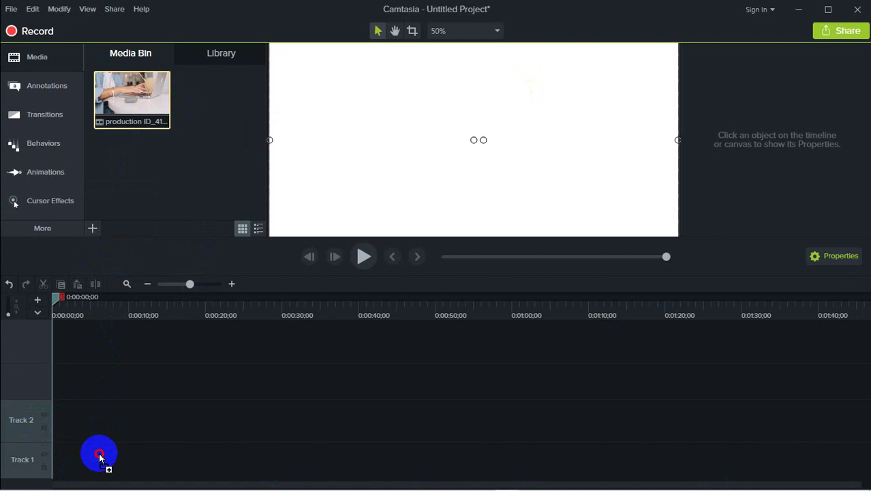
{"action": "left_click_drag", "start_coordinate": [99, 456], "coordinate": [72, 448]}
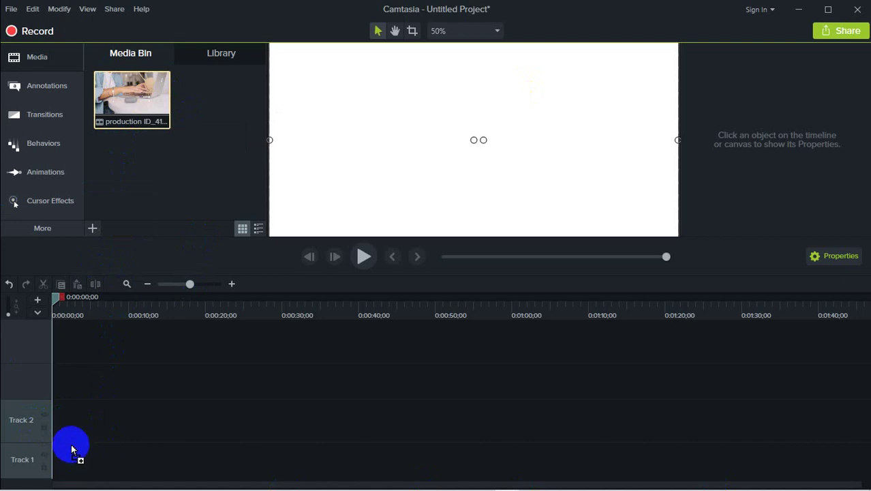
{"action": "left_click_drag", "start_coordinate": [73, 448], "coordinate": [70, 445]}
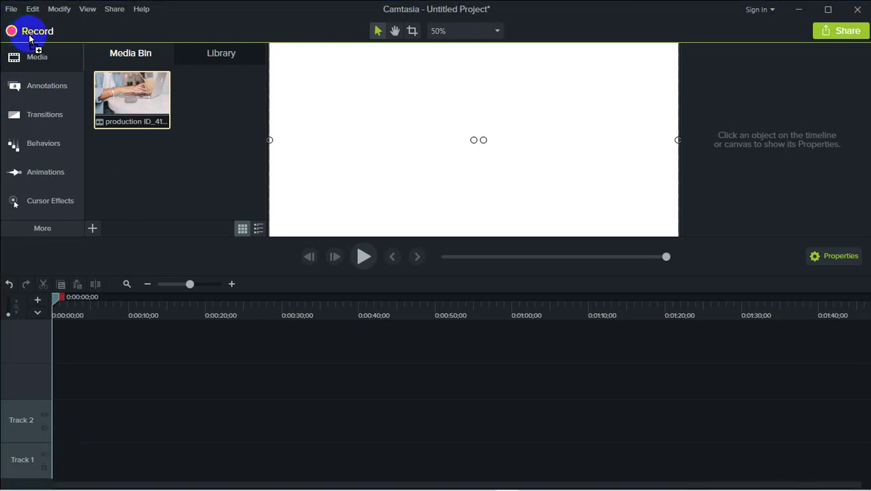
{"action": "left_click", "coordinate": [131, 114]}
{"action": "left_click_drag", "start_coordinate": [131, 114], "coordinate": [151, 132]}
{"action": "left_click", "coordinate": [151, 83]}
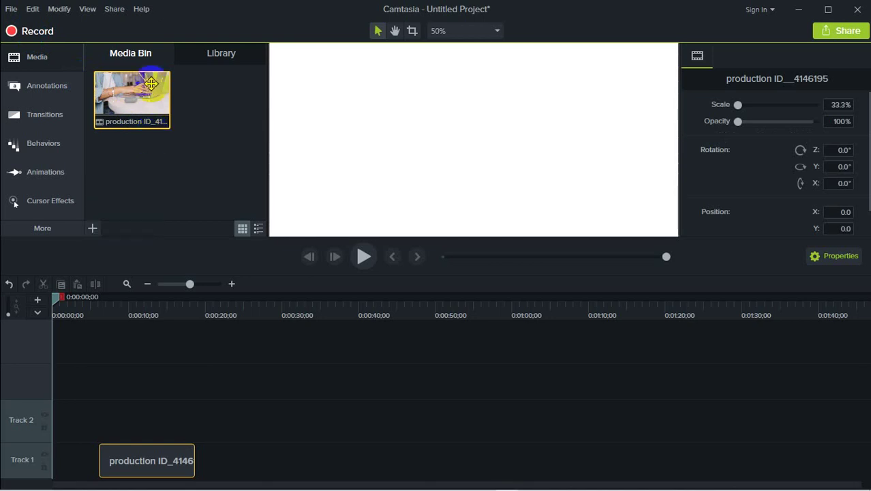
{"action": "left_click_drag", "start_coordinate": [151, 83], "coordinate": [347, 424]}
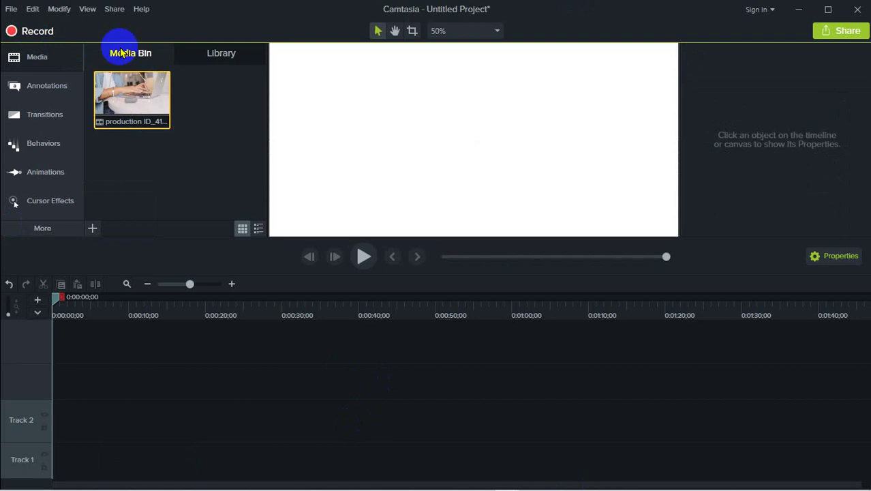
Place the production ID_4146195 clip from the media bin on Track 1, near the start of the timeline
{"action": "left_click_drag", "start_coordinate": [120, 92], "coordinate": [66, 453]}
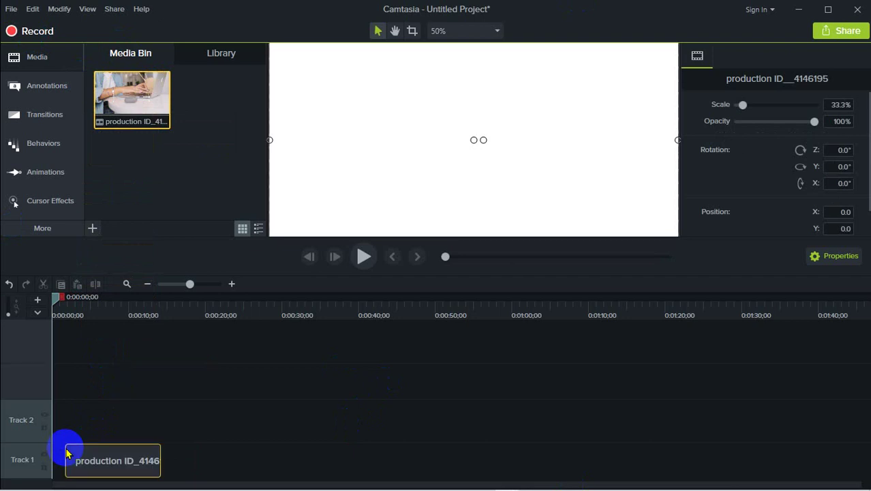
Move the production ID_4146195 clip on Track 1 to the very start of the timeline
{"action": "left_click", "coordinate": [278, 462]}
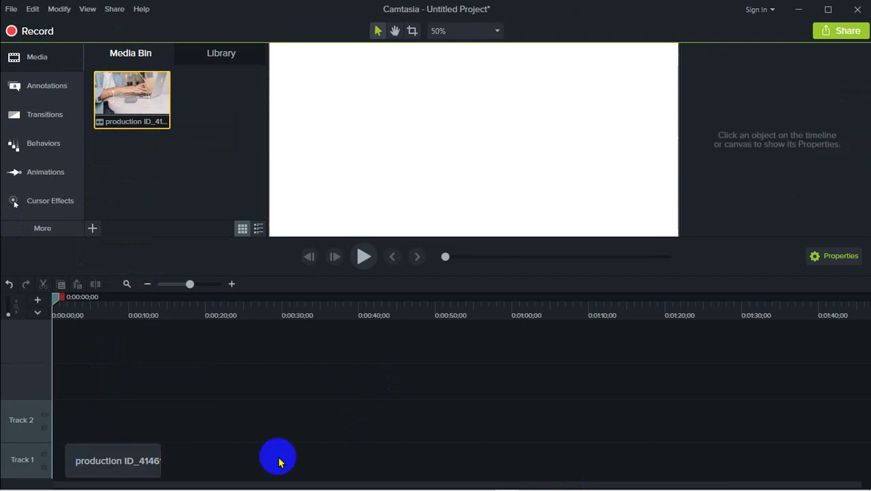
{"action": "left_click", "coordinate": [126, 458]}
{"action": "left_click_drag", "start_coordinate": [126, 458], "coordinate": [86, 458]}
{"action": "left_click", "coordinate": [408, 350]}
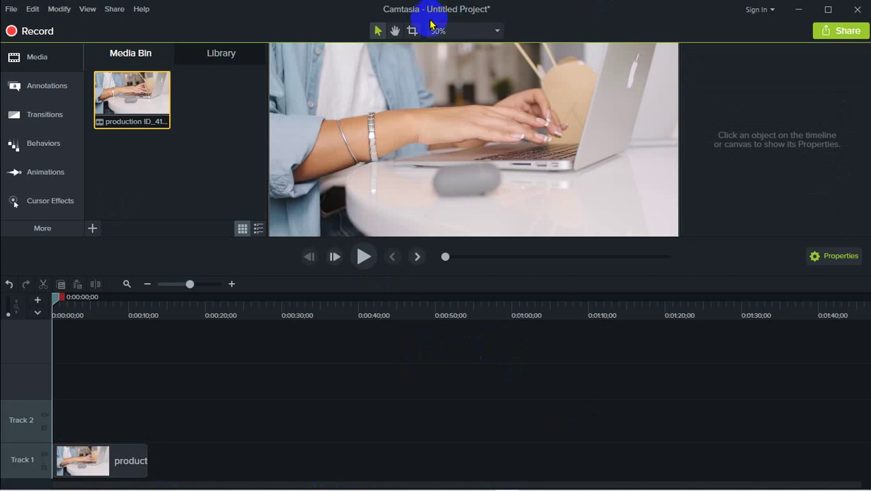
Play the clip through to its end and return the playhead to the start of the timeline
{"action": "left_click", "coordinate": [365, 261]}
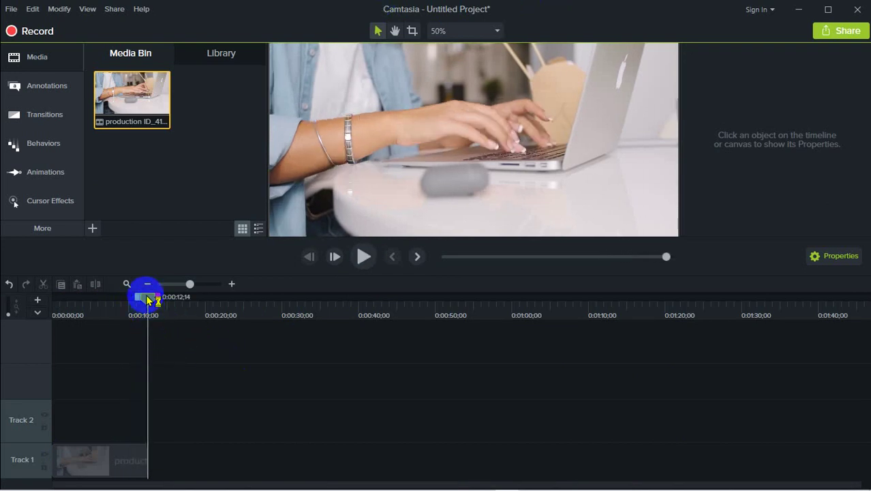
{"action": "left_click_drag", "start_coordinate": [148, 298], "coordinate": [40, 321]}
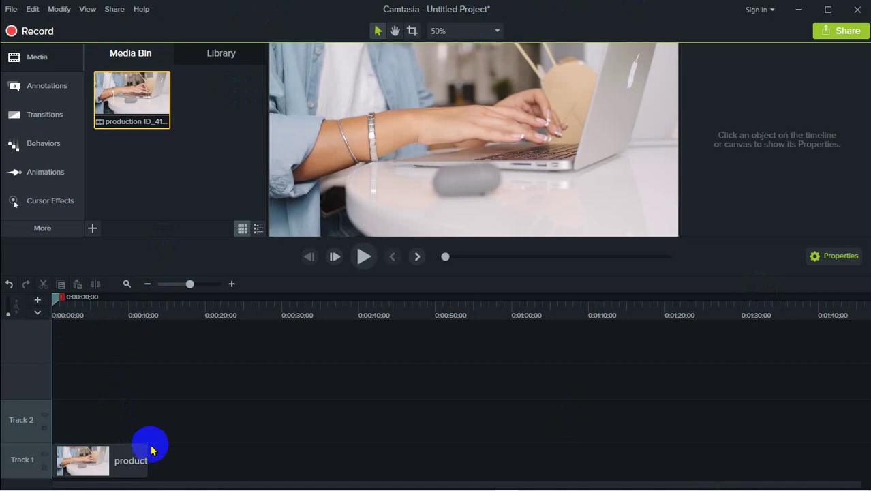
{"action": "left_click", "coordinate": [133, 458]}
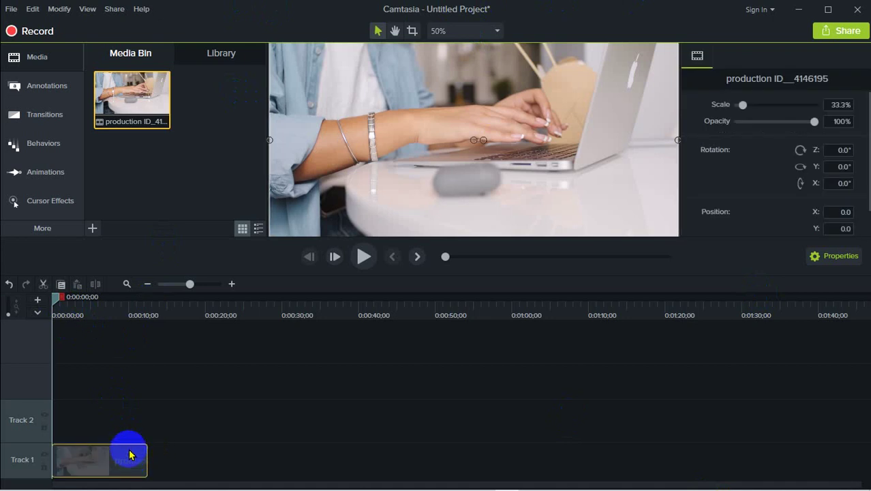
{"action": "left_click", "coordinate": [365, 397]}
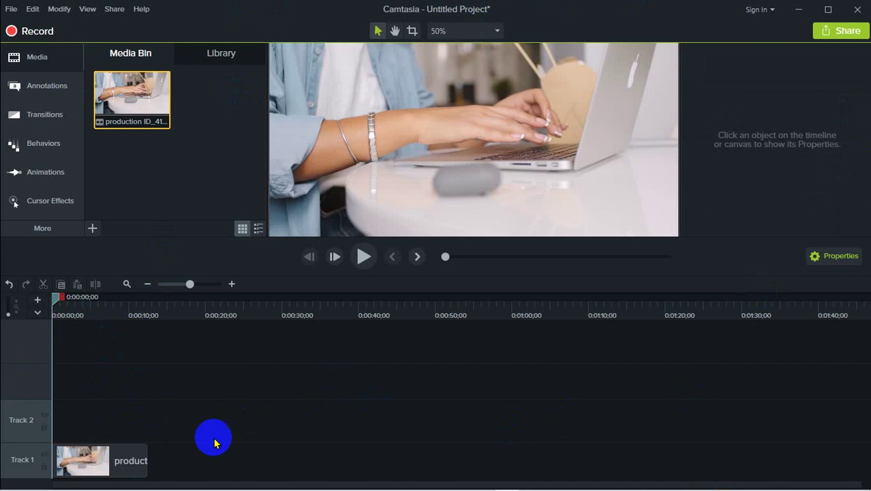
{"action": "left_click", "coordinate": [128, 461]}
{"action": "left_click", "coordinate": [56, 299]}
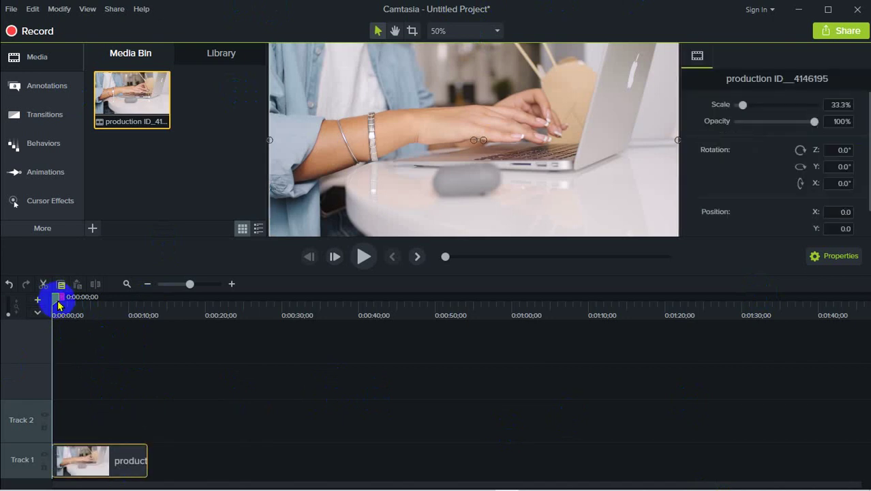
Scrub the playhead to the end of the clip and back to about the middle to inspect its frames
{"action": "left_click_drag", "start_coordinate": [55, 299], "coordinate": [151, 344]}
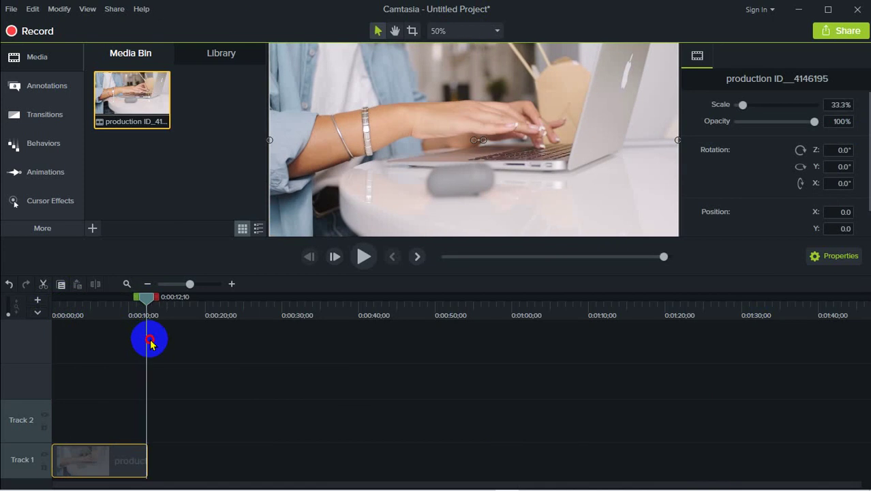
{"action": "left_click_drag", "start_coordinate": [164, 345], "coordinate": [152, 344]}
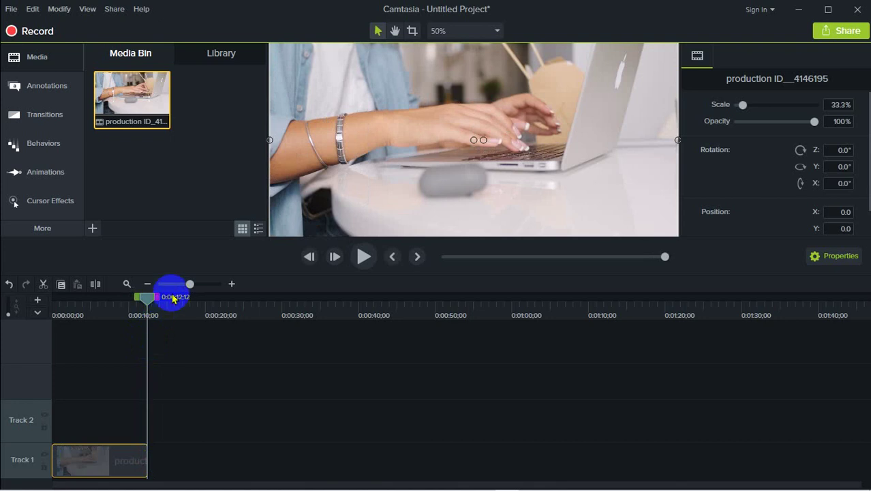
{"action": "left_click_drag", "start_coordinate": [171, 301], "coordinate": [150, 301]}
{"action": "left_click", "coordinate": [179, 350]}
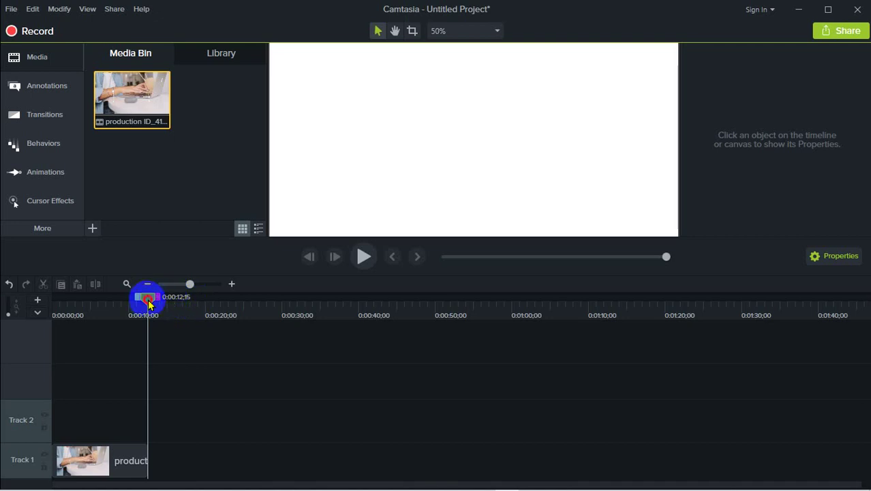
{"action": "left_click_drag", "start_coordinate": [149, 301], "coordinate": [101, 301]}
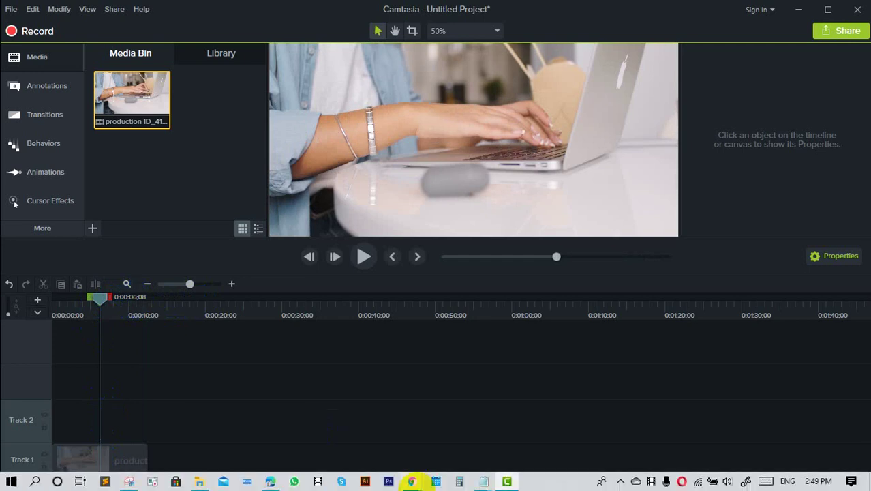
Switch to the Google Meet call in Chrome to check it, return to Camtasia and dismiss the presenting notification
{"action": "mouse_move", "coordinate": [412, 481]}
{"action": "left_click", "coordinate": [353, 431]}
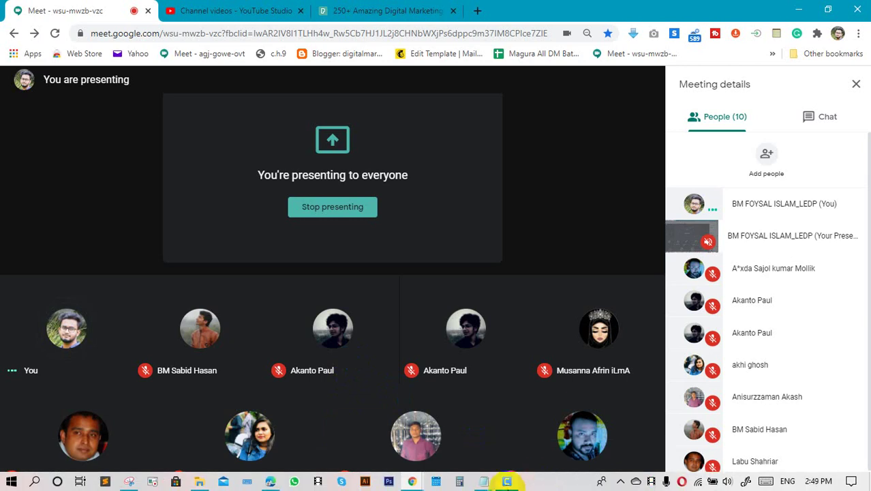
{"action": "left_click", "coordinate": [506, 481]}
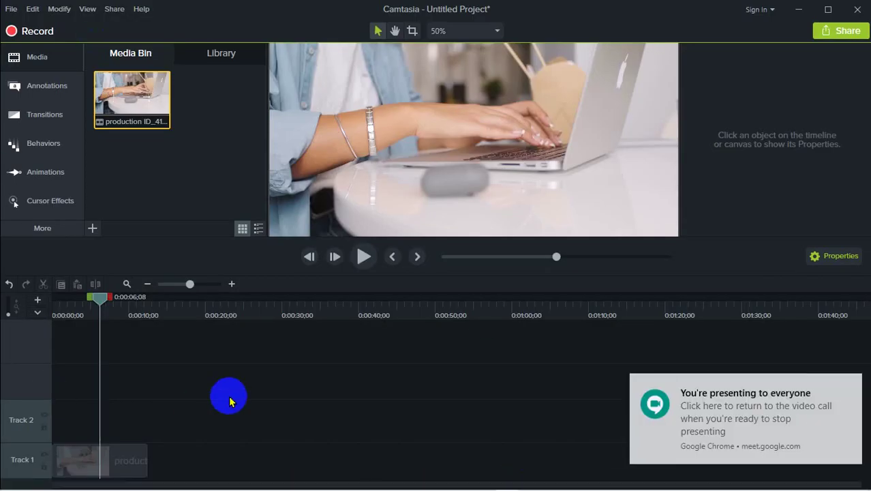
{"action": "left_click", "coordinate": [848, 385]}
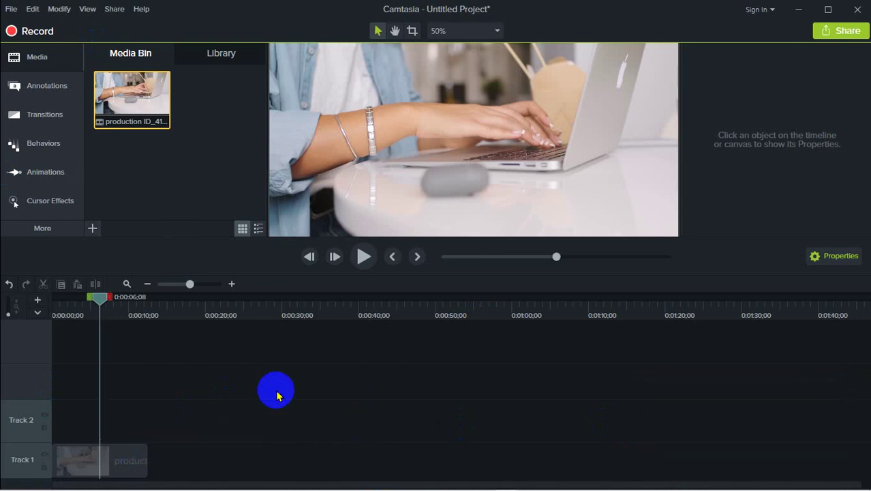
Preview the Track 1 clip from the start of the timeline and pause playback shortly after the ten-second mark
{"action": "left_click", "coordinate": [125, 459]}
{"action": "left_click", "coordinate": [255, 432]}
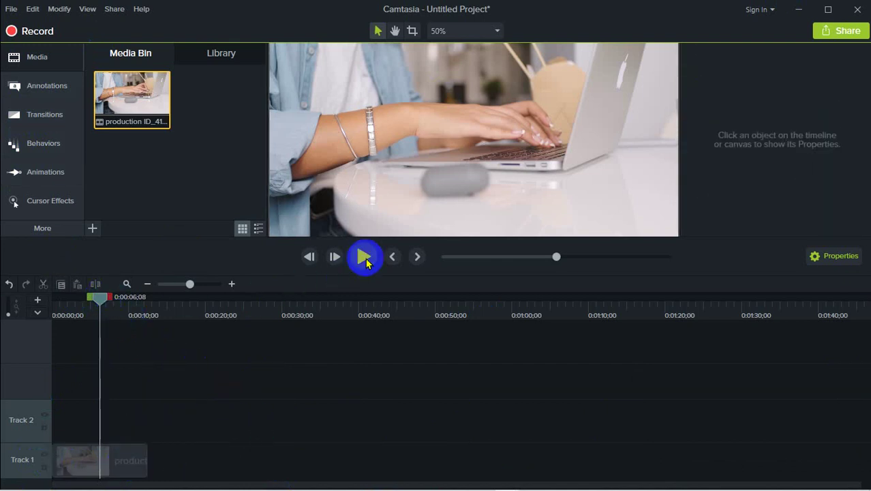
{"action": "left_click_drag", "start_coordinate": [101, 300], "coordinate": [46, 301]}
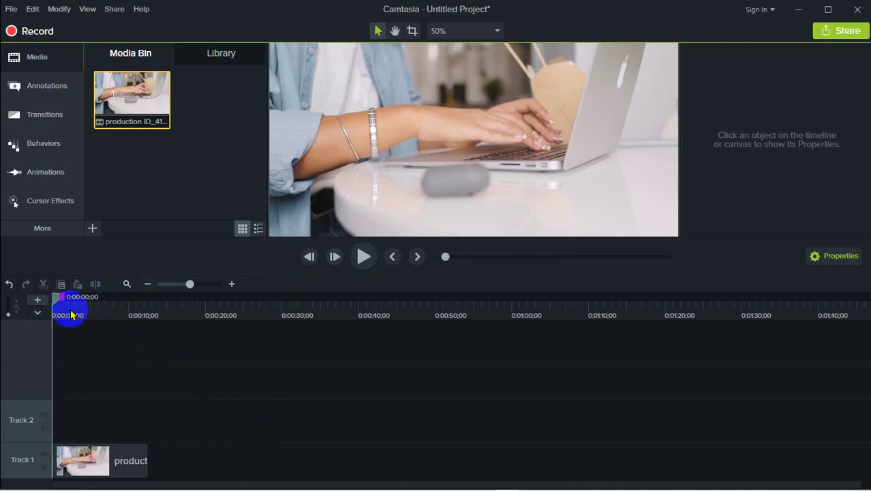
{"action": "left_click", "coordinate": [362, 267]}
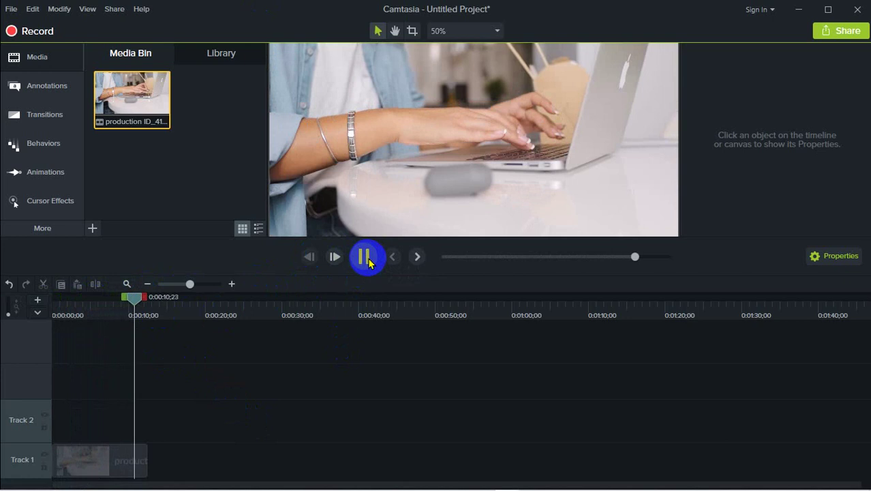
{"action": "left_click", "coordinate": [366, 259]}
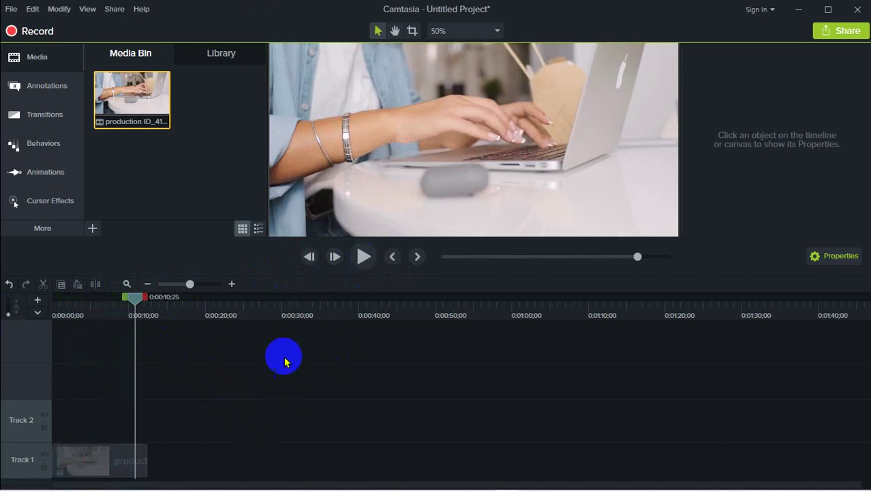
Split the production ID_4146195 clip on Track 1 at 0:00:10;00
{"action": "left_click_drag", "start_coordinate": [137, 301], "coordinate": [170, 307]}
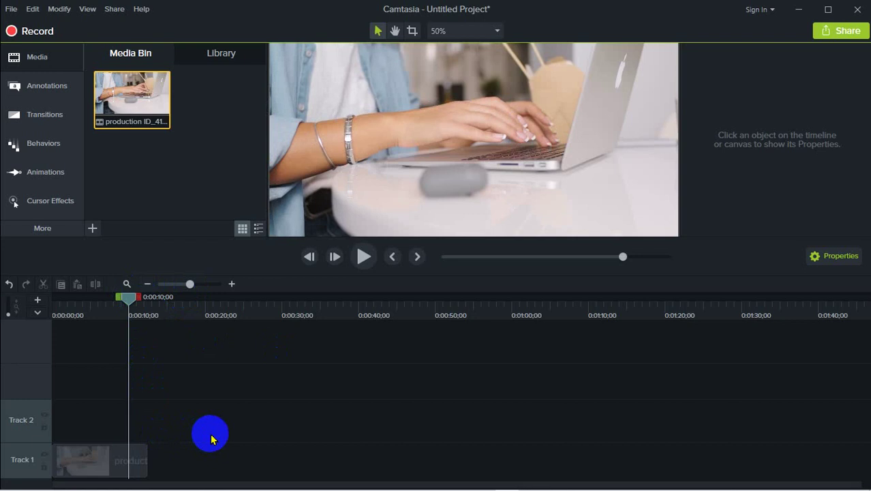
{"action": "left_click", "coordinate": [232, 285]}
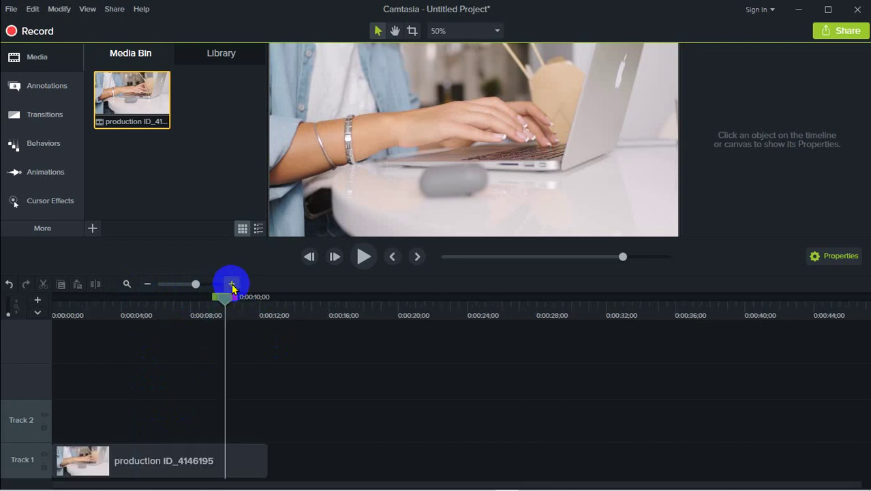
{"action": "left_click", "coordinate": [232, 285]}
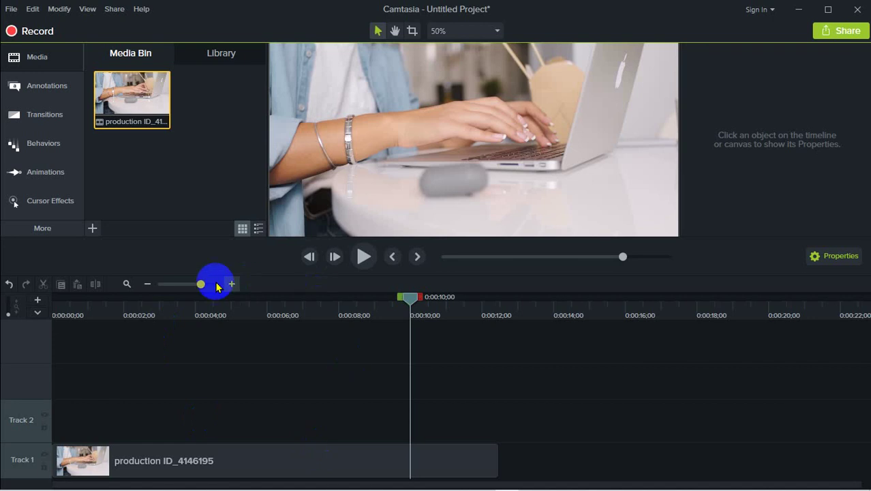
{"action": "left_click", "coordinate": [150, 284]}
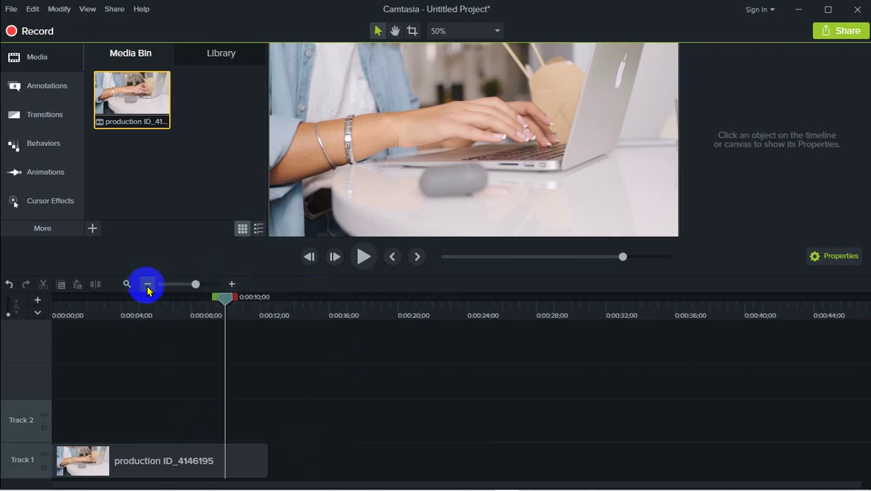
{"action": "left_click", "coordinate": [230, 285]}
{"action": "left_click", "coordinate": [230, 285]}
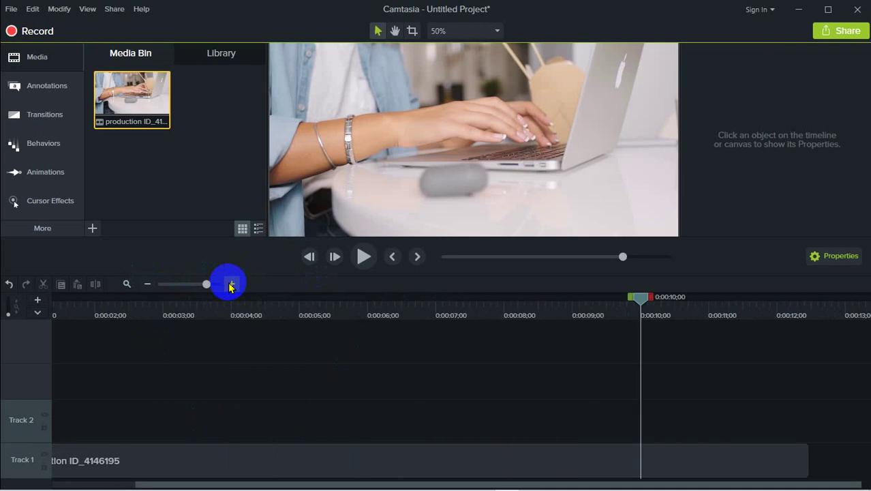
{"action": "left_click", "coordinate": [146, 284]}
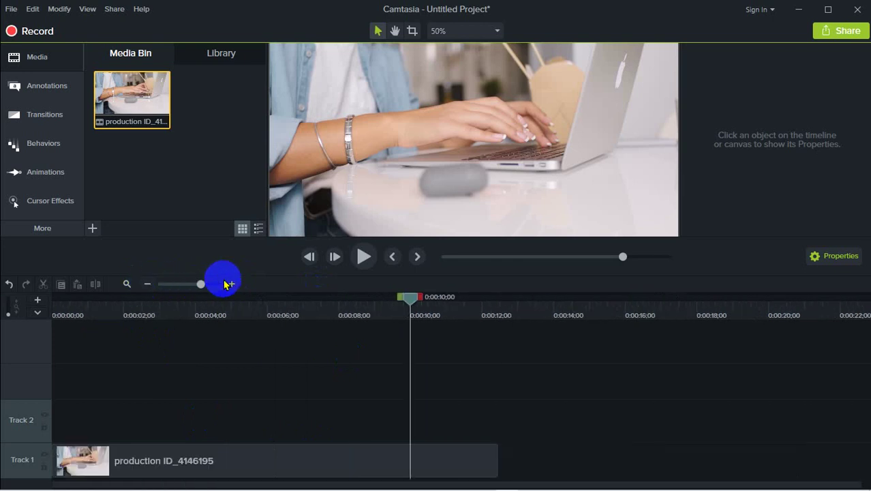
{"action": "left_click", "coordinate": [148, 284]}
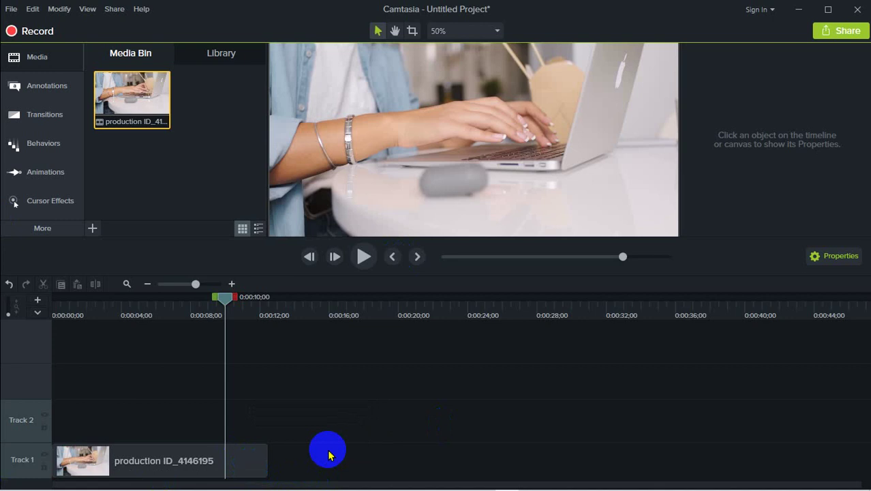
{"action": "left_click", "coordinate": [257, 469]}
{"action": "left_click", "coordinate": [336, 456]}
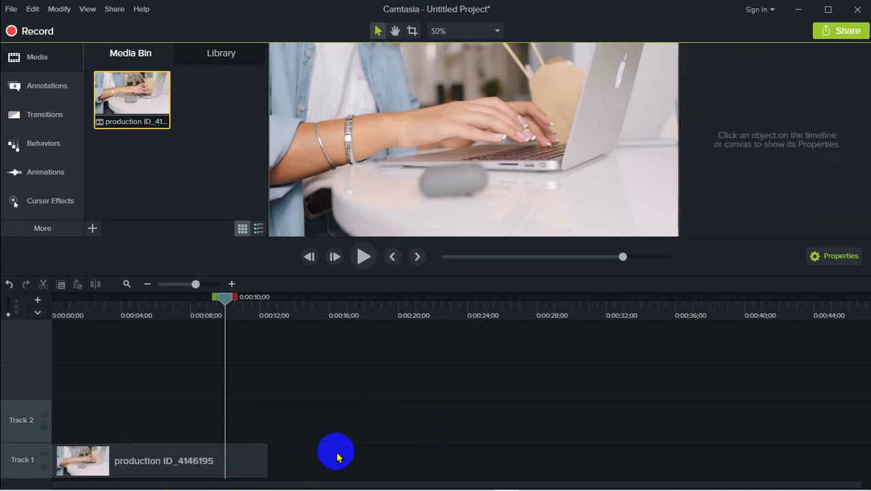
{"action": "left_click", "coordinate": [241, 469]}
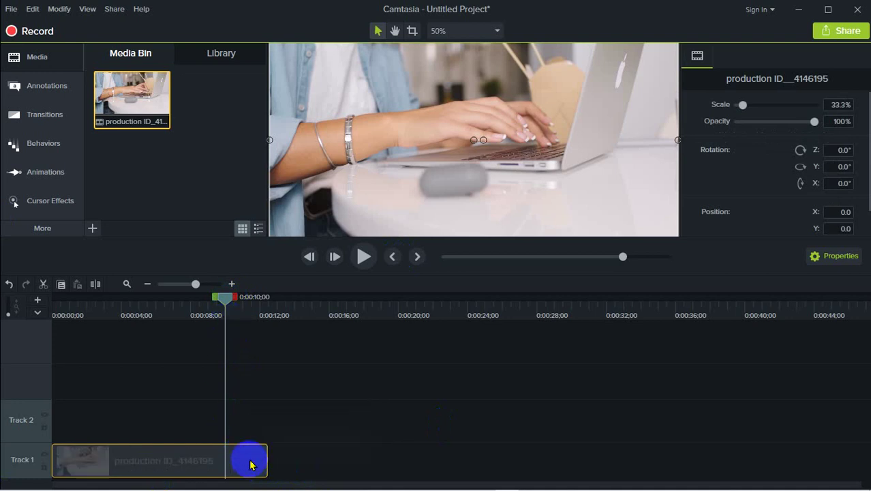
{"action": "left_click", "coordinate": [95, 285]}
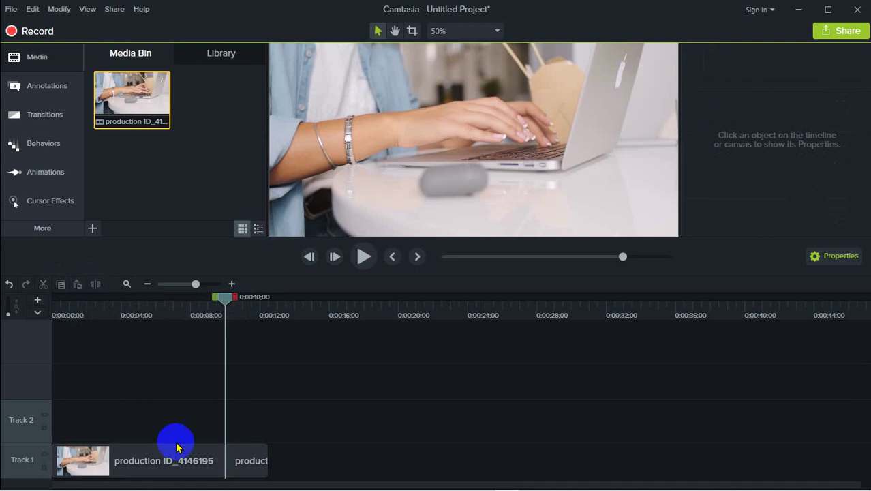
Move the playhead clear of the clips and shift the short second piece to start at about 12 seconds on Track 1
{"action": "left_click_drag", "start_coordinate": [225, 296], "coordinate": [409, 319]}
{"action": "left_click_drag", "start_coordinate": [247, 463], "coordinate": [272, 466]}
{"action": "left_click", "coordinate": [194, 467]}
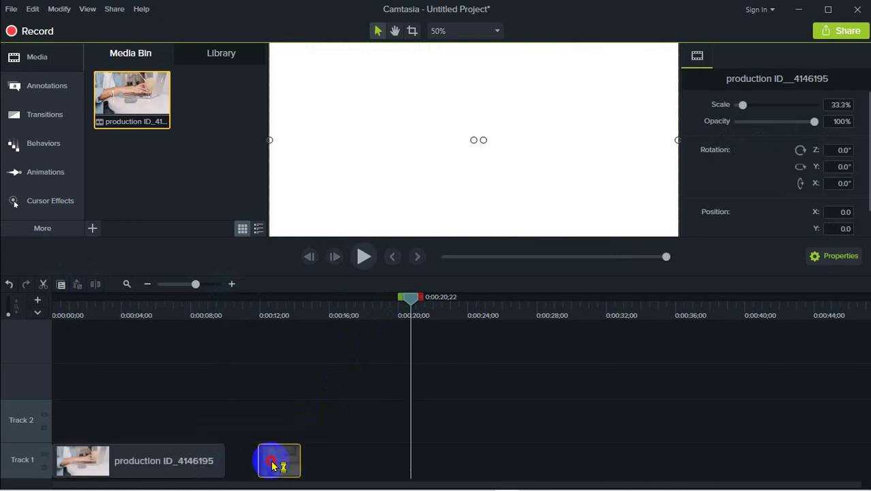
{"action": "left_click", "coordinate": [184, 460]}
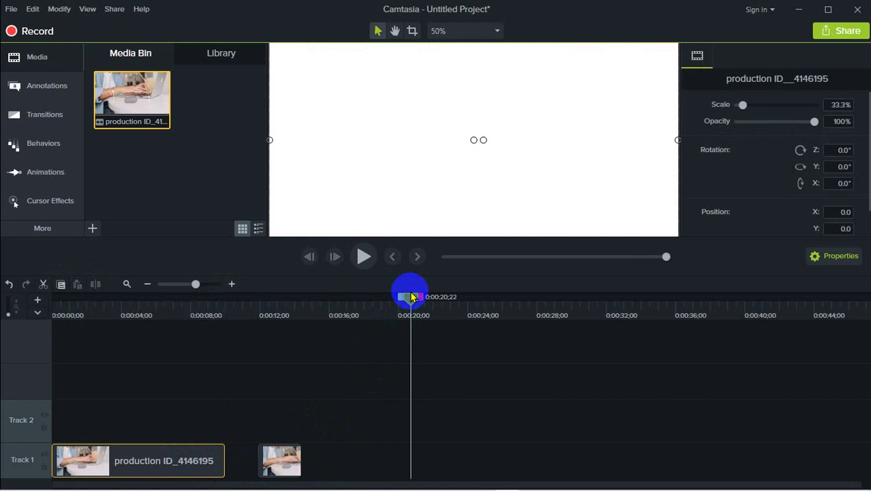
Return the playhead to the timeline start and move the short piece back against the end of the first piece
{"action": "left_click_drag", "start_coordinate": [409, 297], "coordinate": [4, 311]}
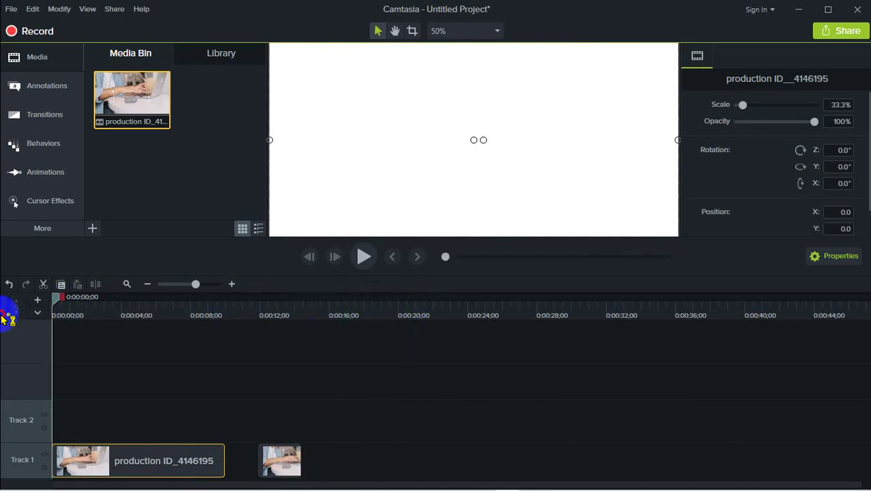
{"action": "left_click_drag", "start_coordinate": [279, 459], "coordinate": [230, 464]}
{"action": "left_click", "coordinate": [371, 418]}
{"action": "left_click", "coordinate": [191, 461]}
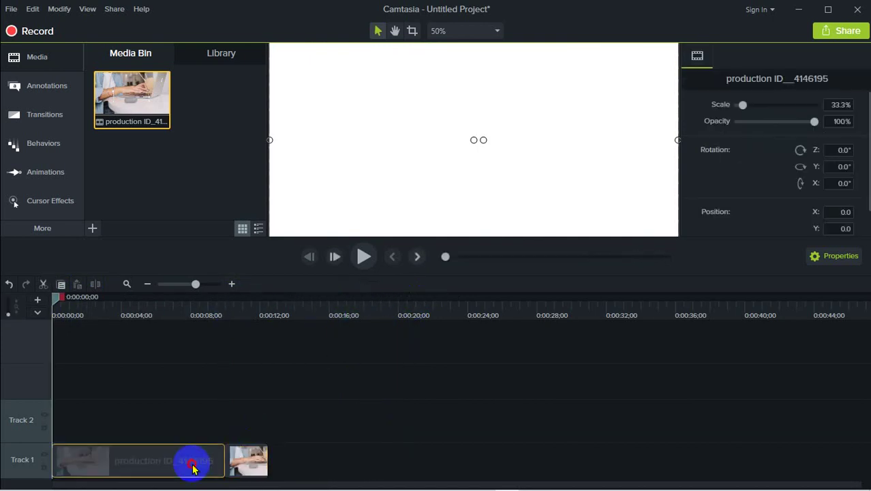
Delete the short second piece from Track 1 and undo the deletion
{"action": "left_click", "coordinate": [241, 462]}
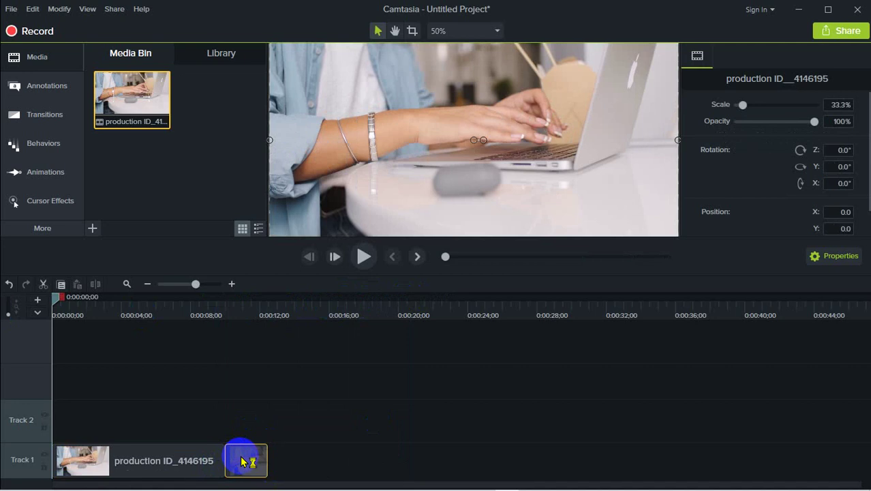
{"action": "key", "text": "Delete"}
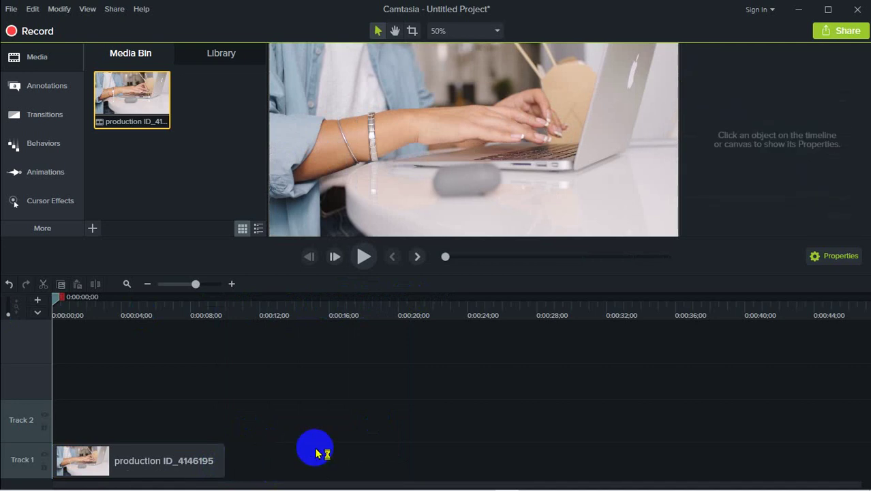
{"action": "key", "text": "ctrl+z"}
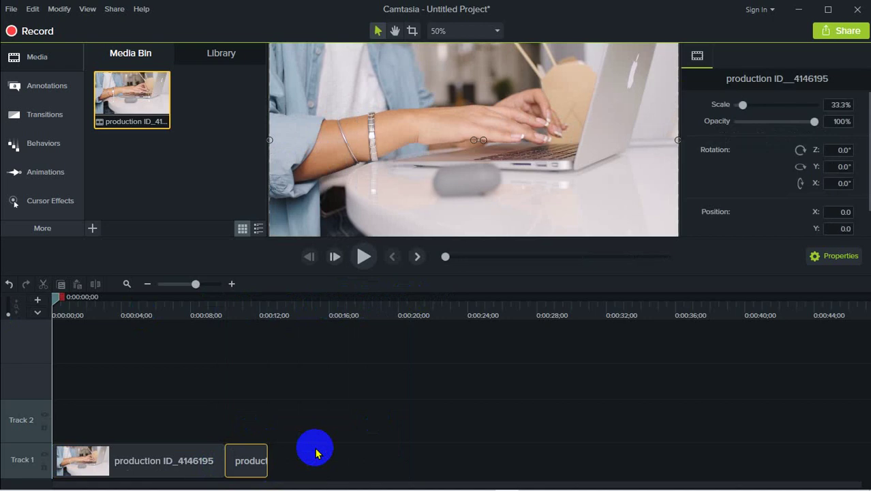
Delete the short second piece of the production ID_4146195 clip from Track 1
{"action": "left_click", "coordinate": [252, 461]}
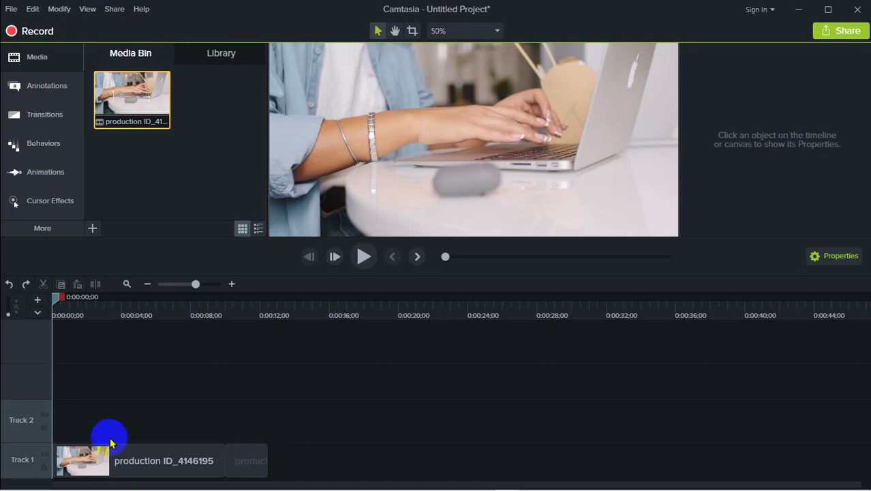
{"action": "key", "text": "alt+Tab"}
{"action": "key", "text": "alt+Tab"}
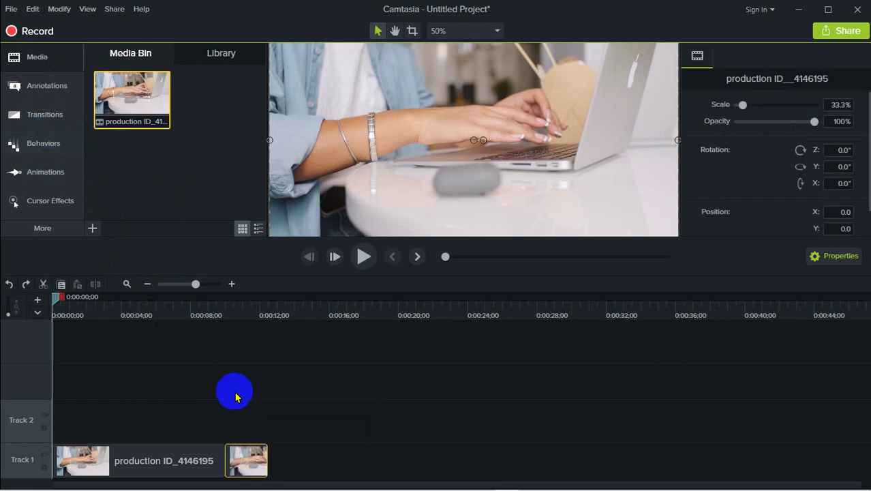
{"action": "left_click", "coordinate": [373, 427]}
{"action": "left_click", "coordinate": [250, 471]}
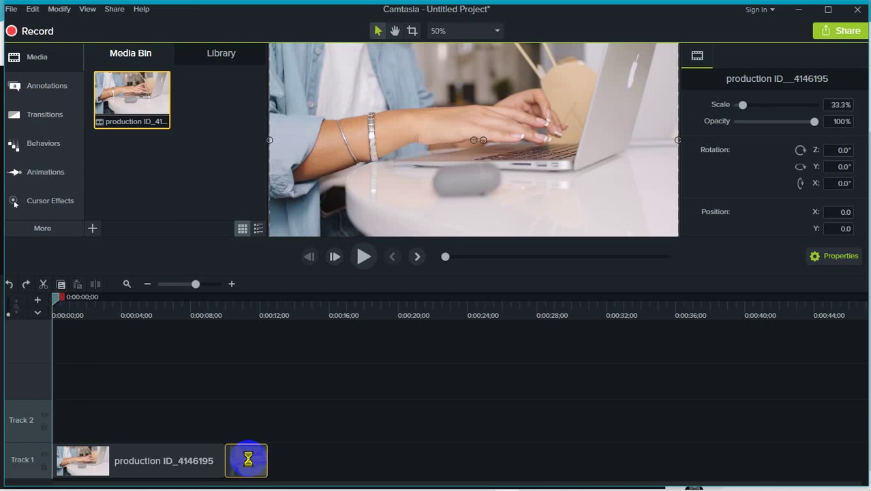
{"action": "right_click", "coordinate": [249, 460]}
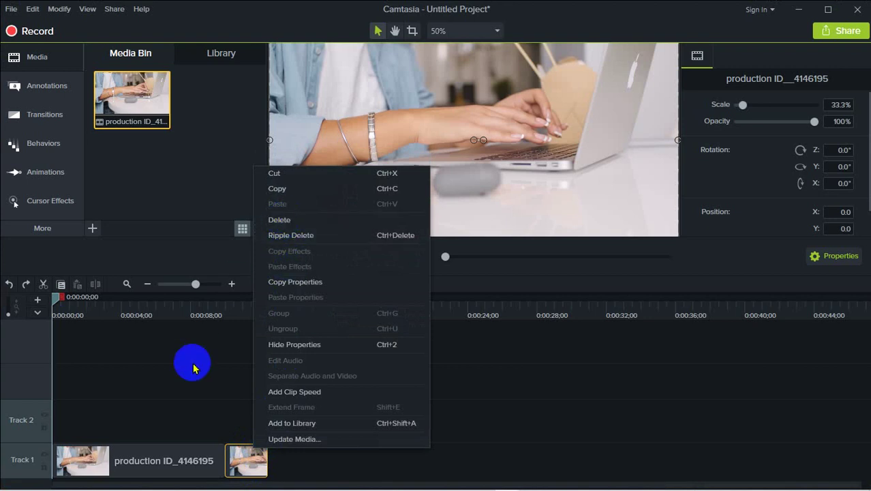
{"action": "key", "text": "Delete"}
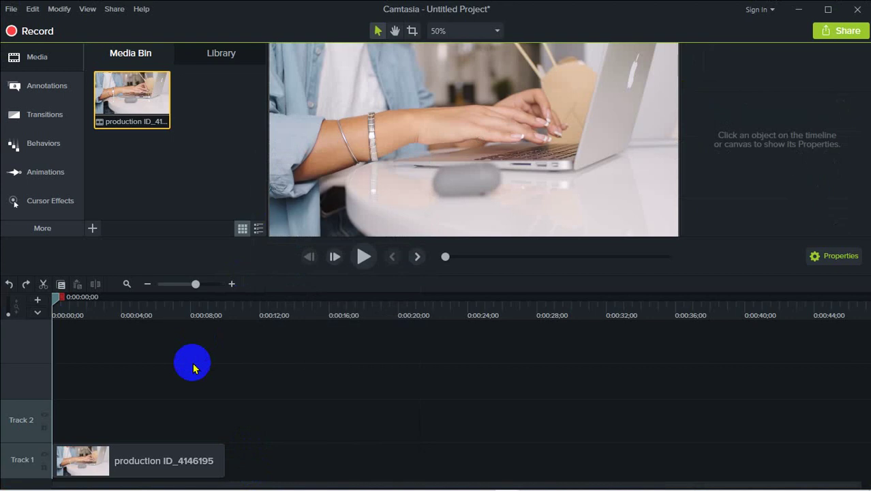
Play the remaining Track 1 clip through to its end, and return the playhead to the timeline start
{"action": "left_click_drag", "start_coordinate": [208, 459], "coordinate": [208, 463]}
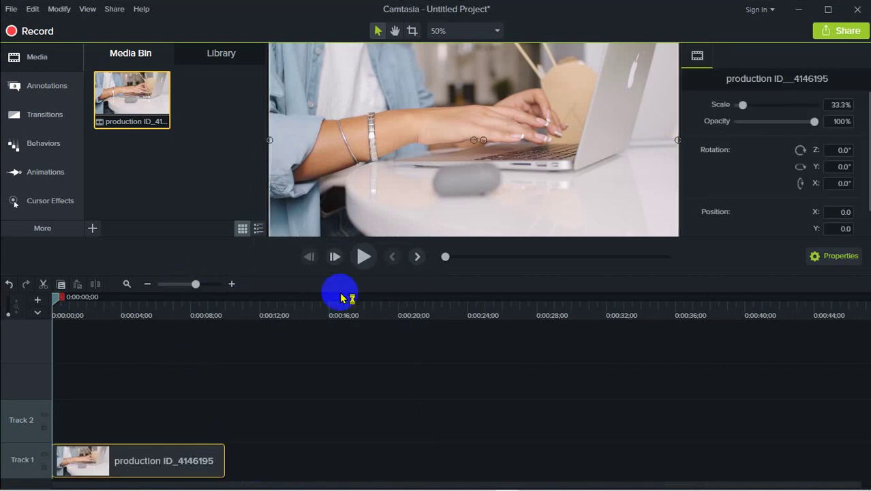
{"action": "left_click", "coordinate": [365, 258]}
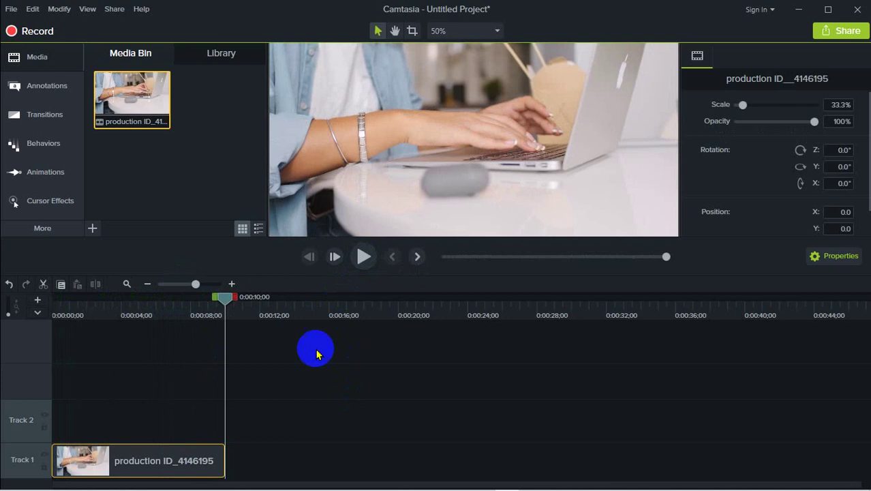
{"action": "left_click", "coordinate": [261, 304]}
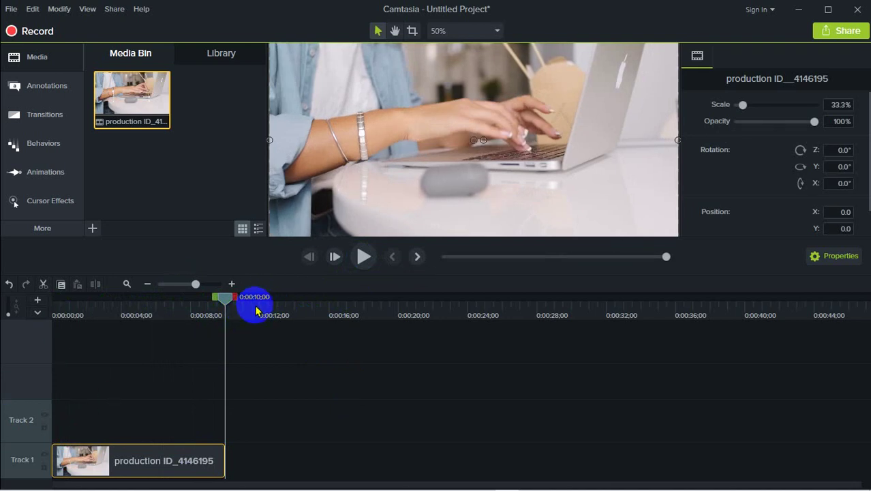
{"action": "left_click_drag", "start_coordinate": [229, 304], "coordinate": [53, 310]}
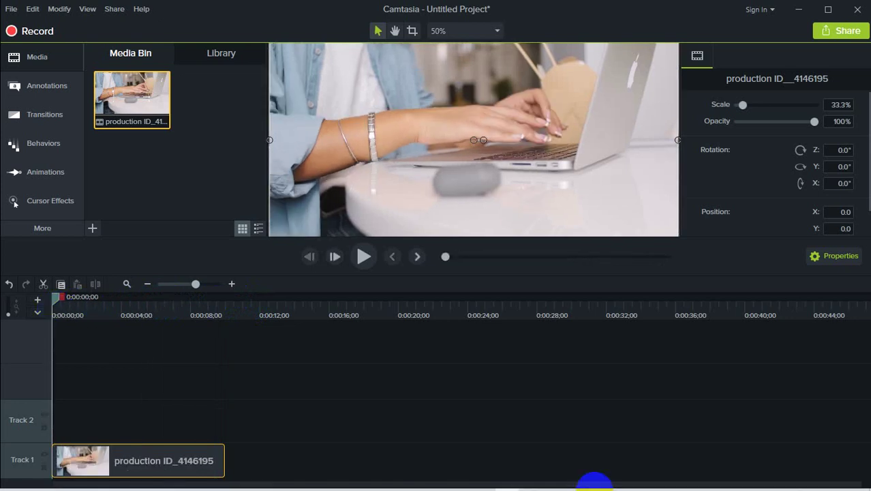
Switch to the Google Meet call to check on the participants, and return to Camtasia, dismissing the presenting notification
{"action": "mouse_move", "coordinate": [529, 484]}
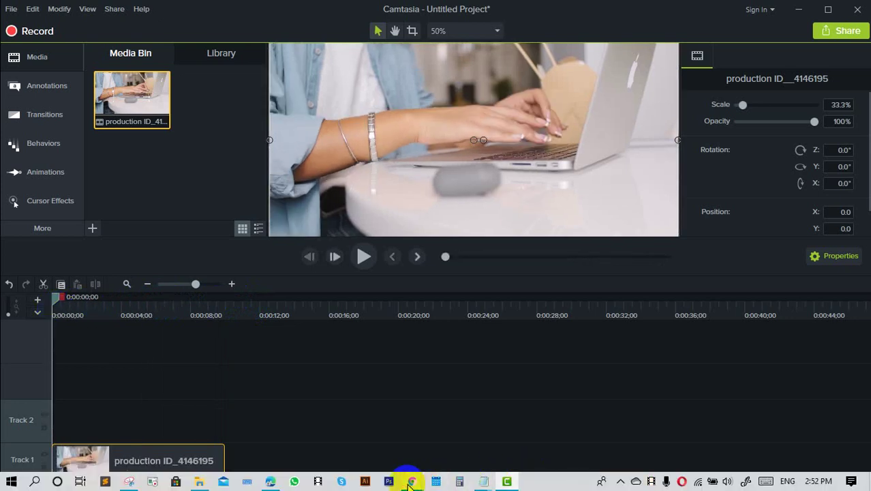
{"action": "mouse_move", "coordinate": [409, 482]}
{"action": "left_click", "coordinate": [367, 440]}
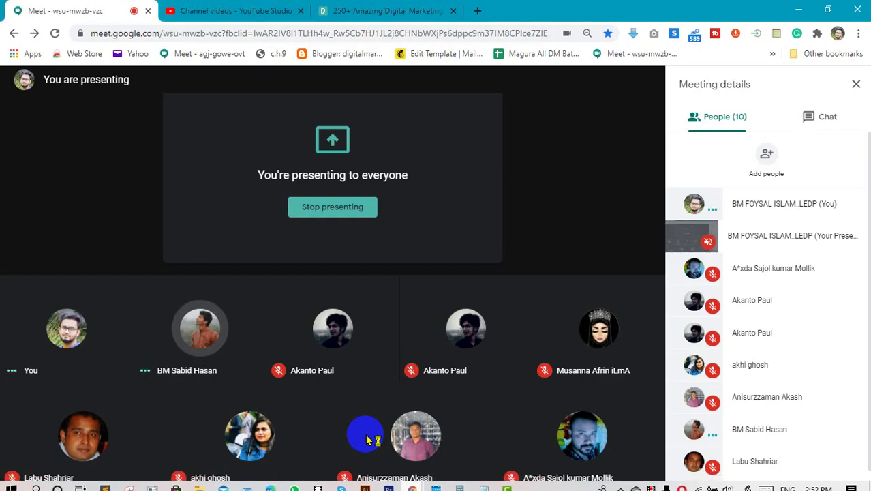
{"action": "mouse_move", "coordinate": [498, 486]}
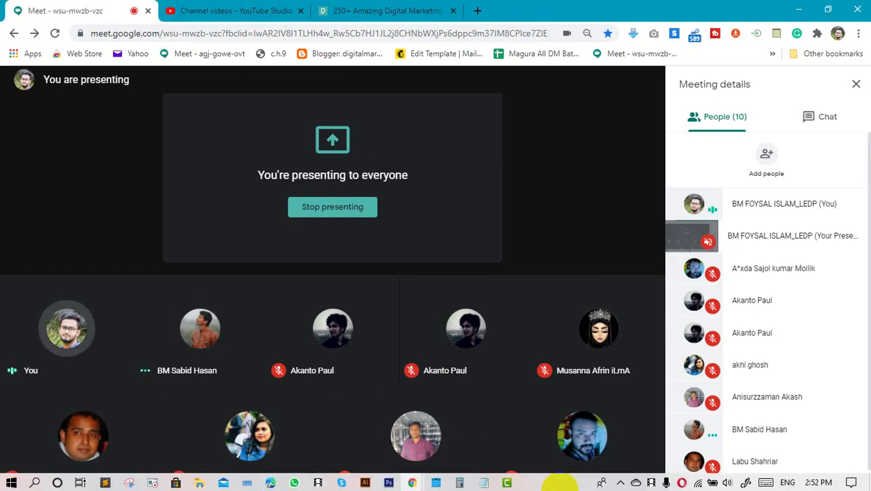
{"action": "left_click", "coordinate": [513, 483]}
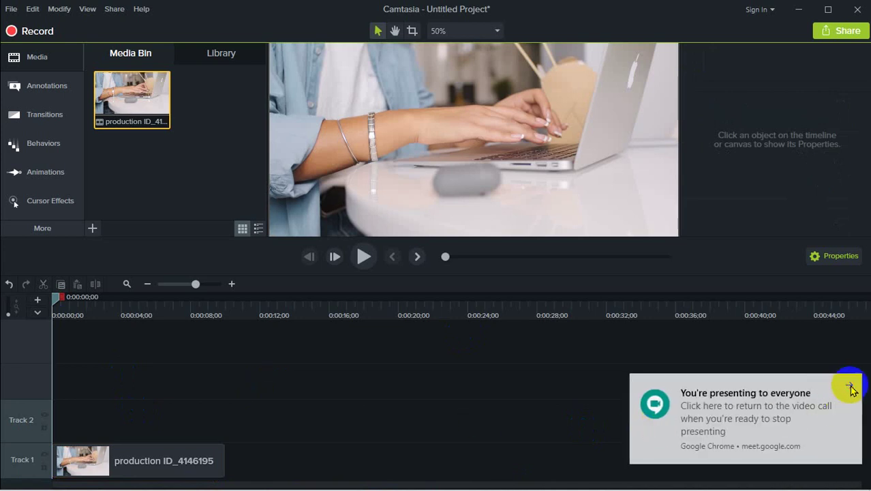
{"action": "left_click", "coordinate": [850, 387]}
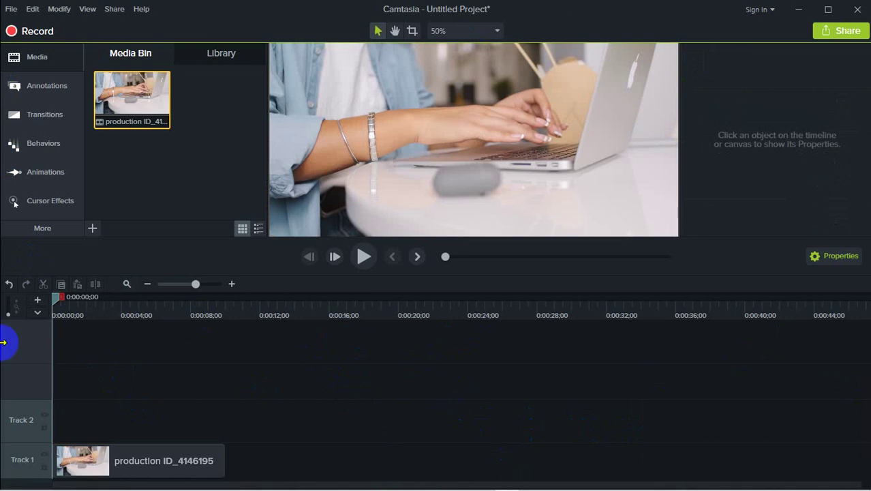
{"action": "left_click", "coordinate": [198, 463]}
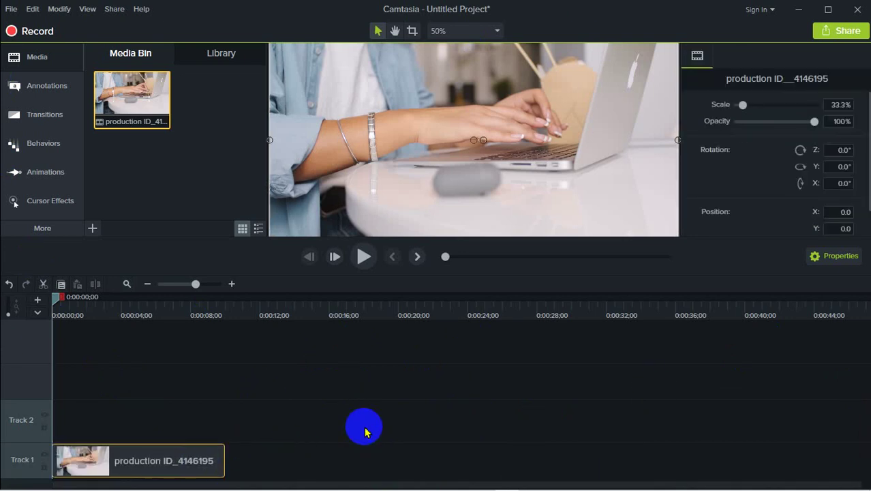
{"action": "left_click", "coordinate": [363, 426]}
{"action": "left_click", "coordinate": [207, 461]}
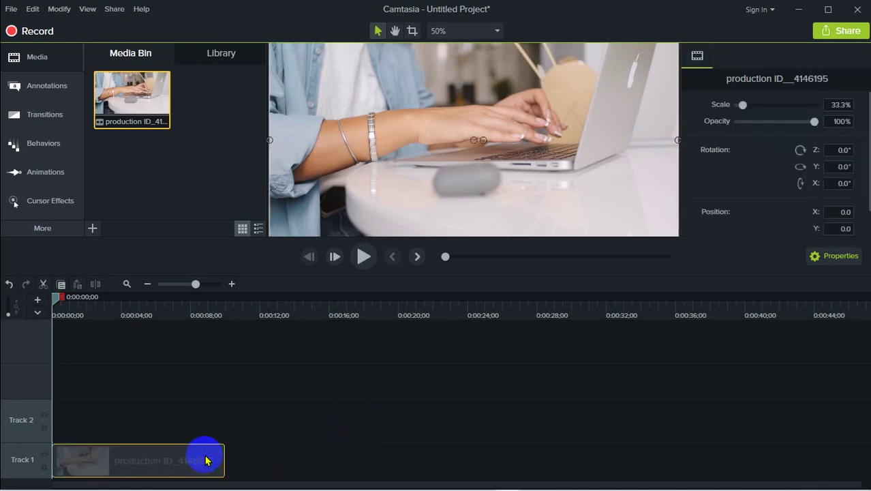
{"action": "left_click", "coordinate": [257, 427]}
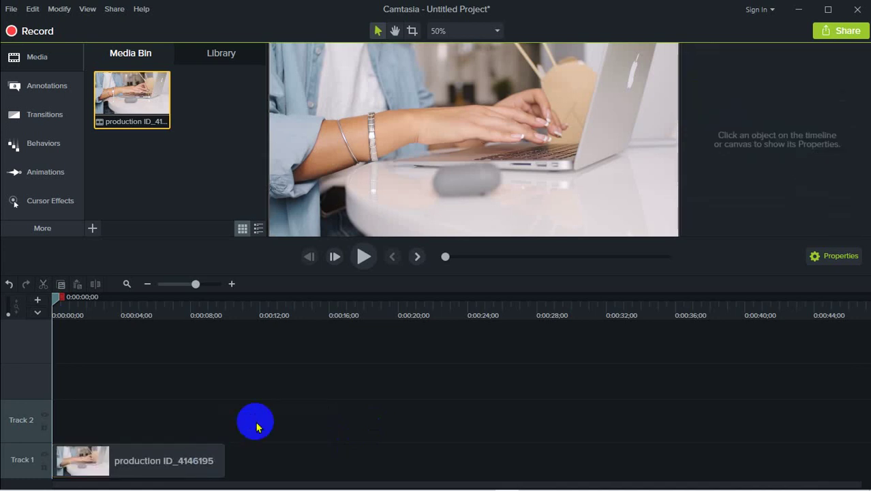
Preview the Track 1 clip from the timeline start, pause playback, and place the playhead at 0:00:04;00
{"action": "left_click_drag", "start_coordinate": [149, 454], "coordinate": [130, 452]}
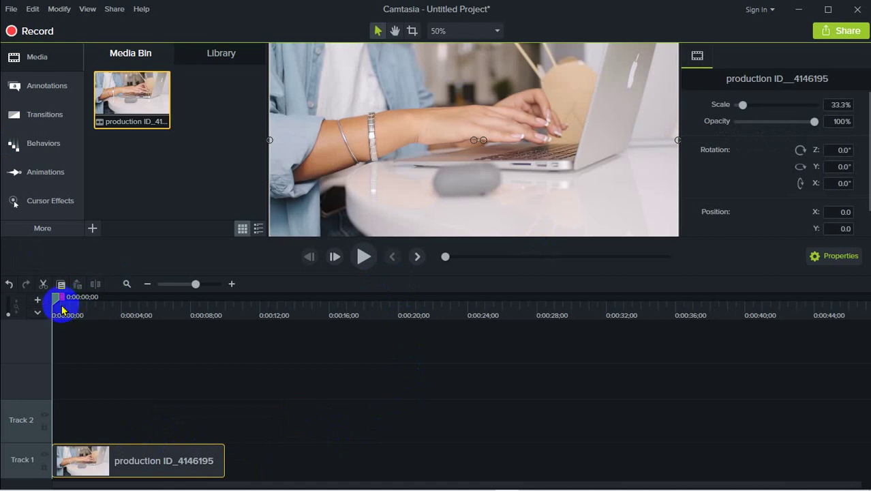
{"action": "left_click_drag", "start_coordinate": [57, 305], "coordinate": [25, 301]}
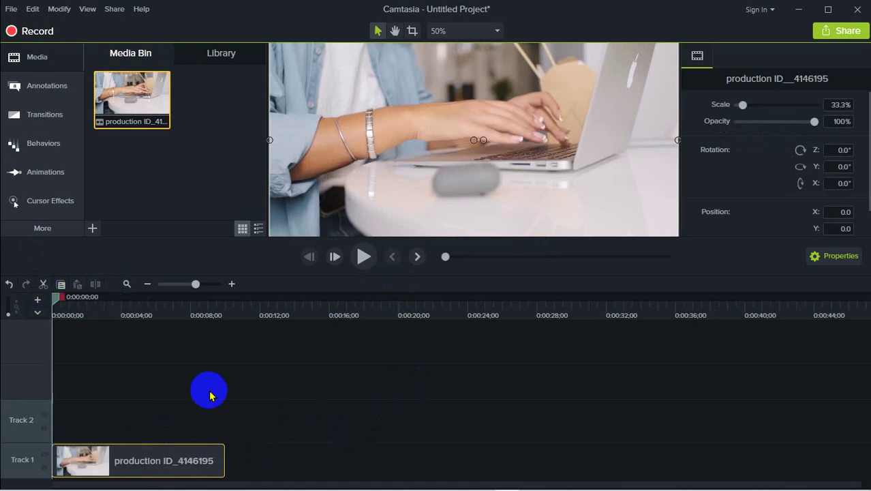
{"action": "left_click", "coordinate": [364, 256]}
{"action": "left_click", "coordinate": [364, 256]}
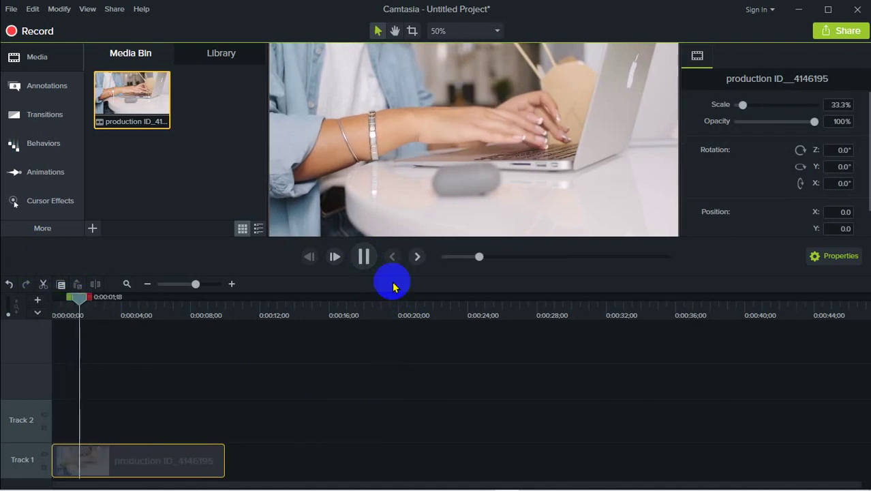
{"action": "left_click", "coordinate": [362, 257]}
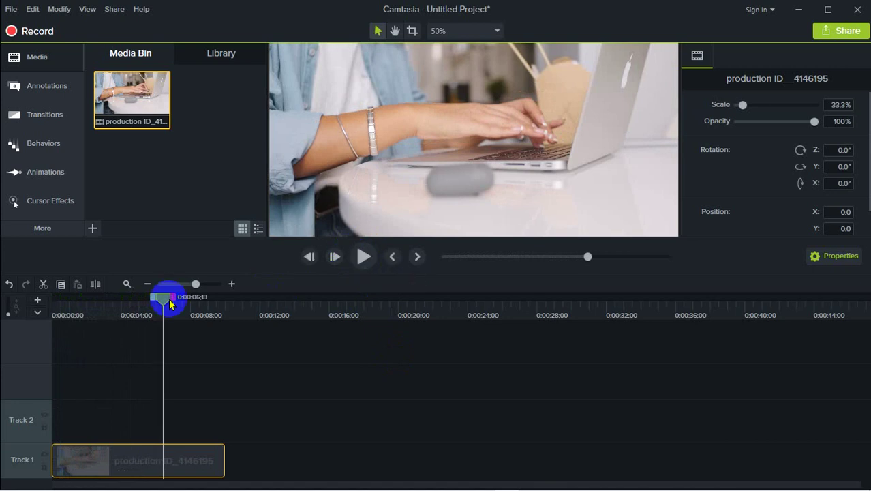
{"action": "left_click_drag", "start_coordinate": [167, 301], "coordinate": [122, 308]}
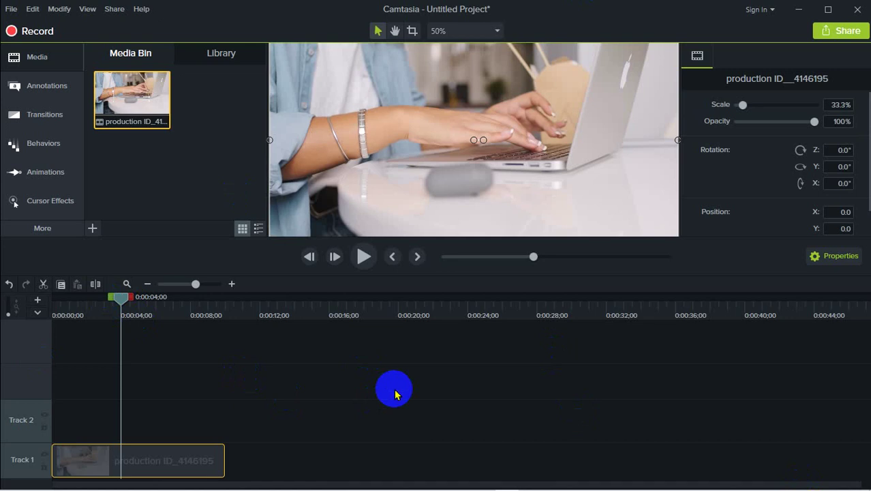
Mute and unmute the microphone in the Google Meet call, and return to Camtasia, dismissing the presenting notification
{"action": "mouse_move", "coordinate": [417, 481]}
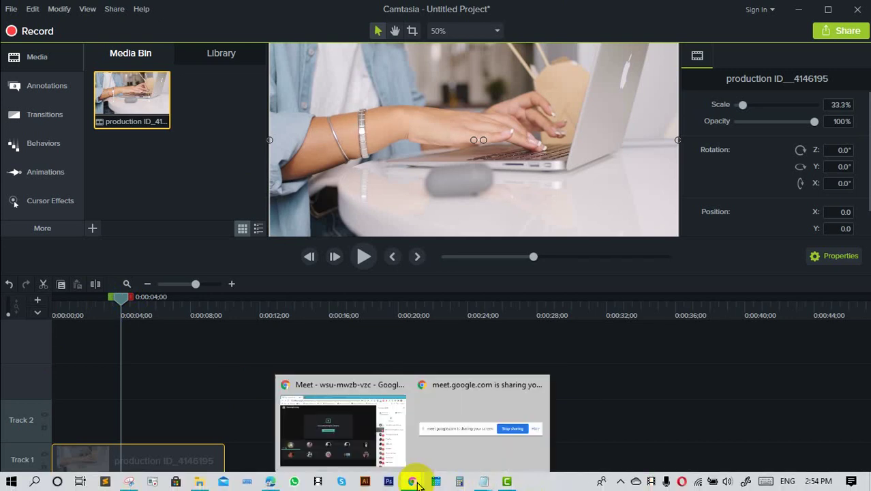
{"action": "left_click", "coordinate": [321, 433]}
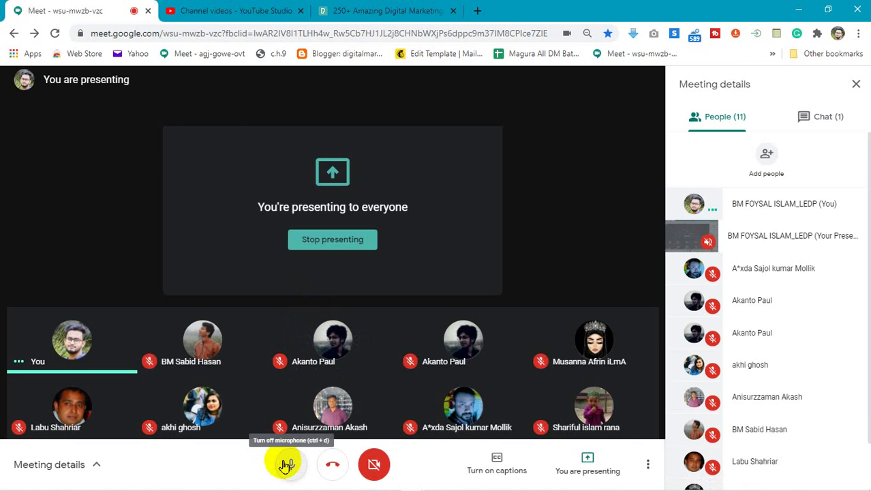
{"action": "left_click", "coordinate": [285, 465]}
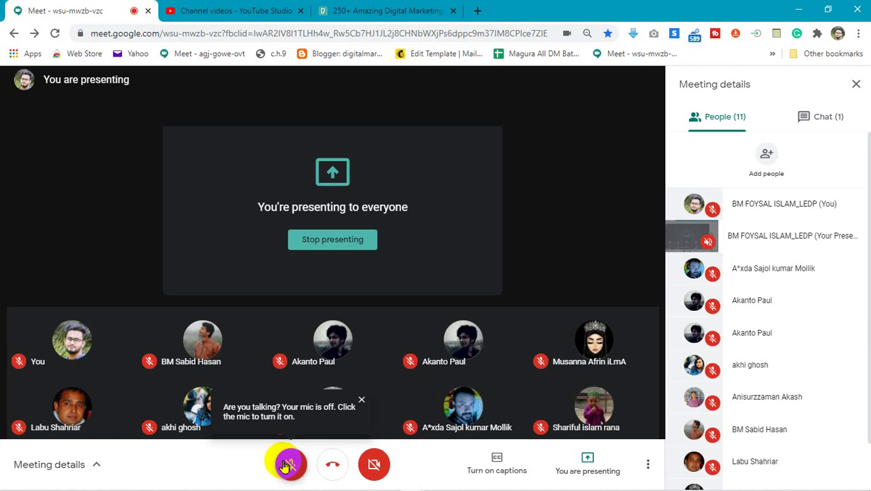
{"action": "left_click", "coordinate": [285, 465]}
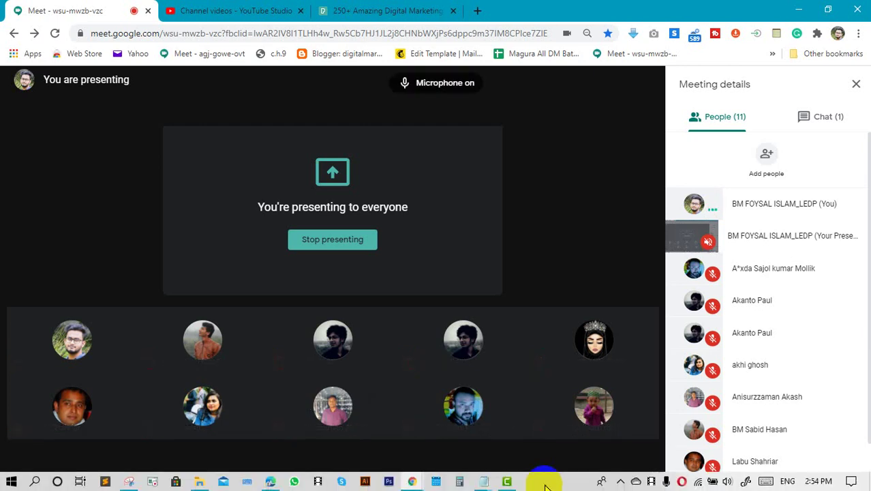
{"action": "left_click", "coordinate": [507, 481]}
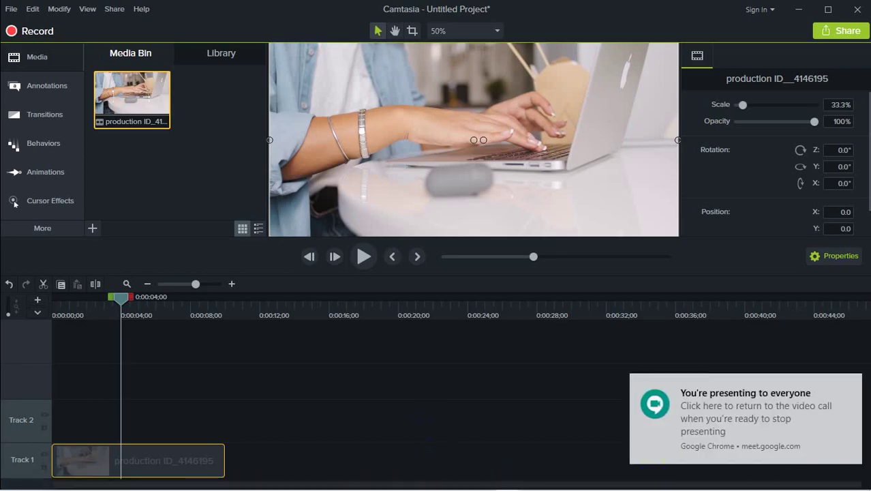
{"action": "left_click", "coordinate": [851, 385]}
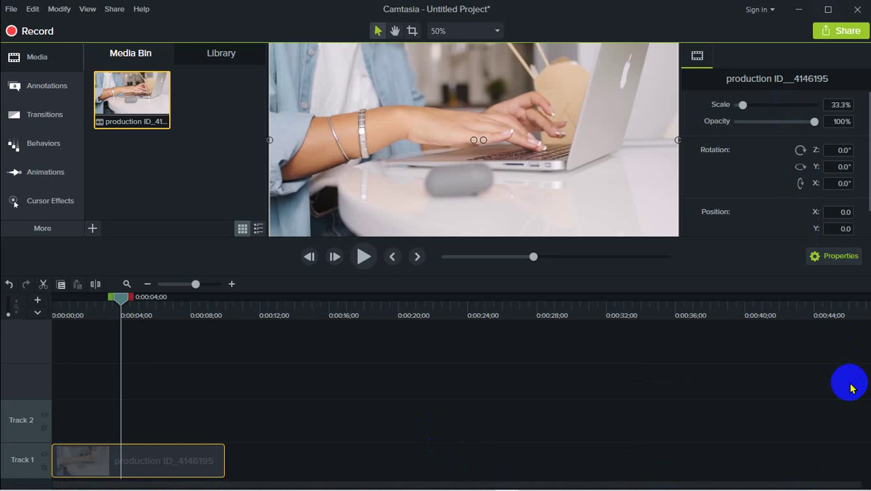
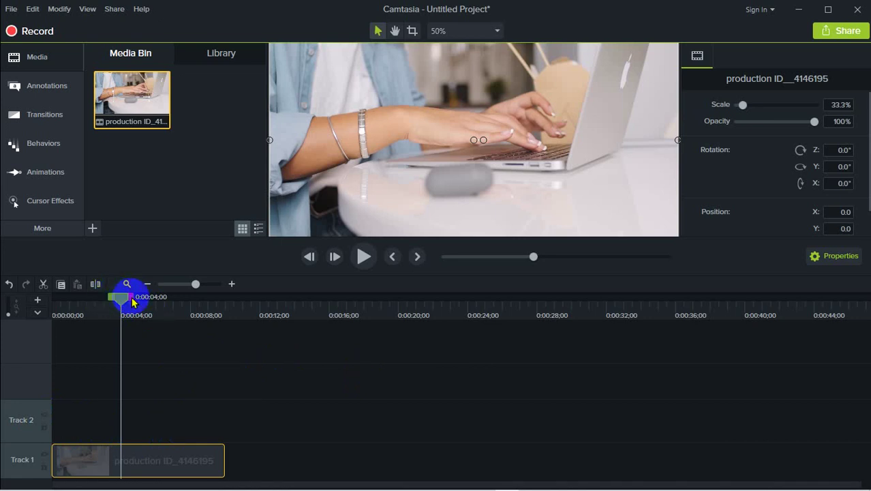
Select the timeline range from 0:00:04;00 to 0:00:04;22, and briefly check the Google Meet call before returning to Camtasia
{"action": "left_click_drag", "start_coordinate": [133, 302], "coordinate": [145, 307]}
{"action": "mouse_move", "coordinate": [410, 479]}
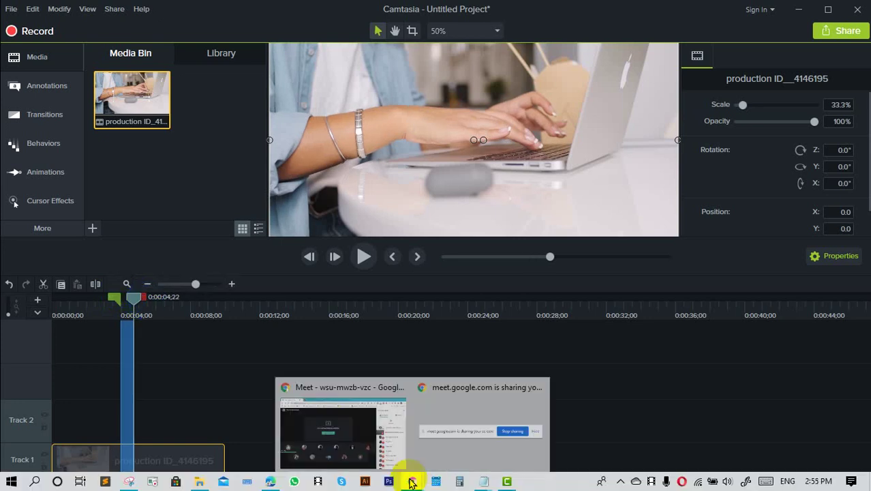
{"action": "left_click", "coordinate": [381, 457]}
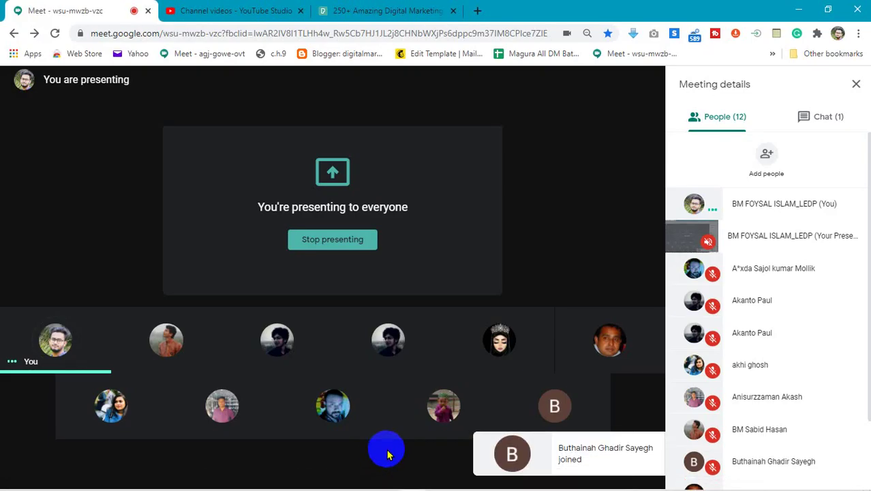
{"action": "left_click", "coordinate": [506, 481]}
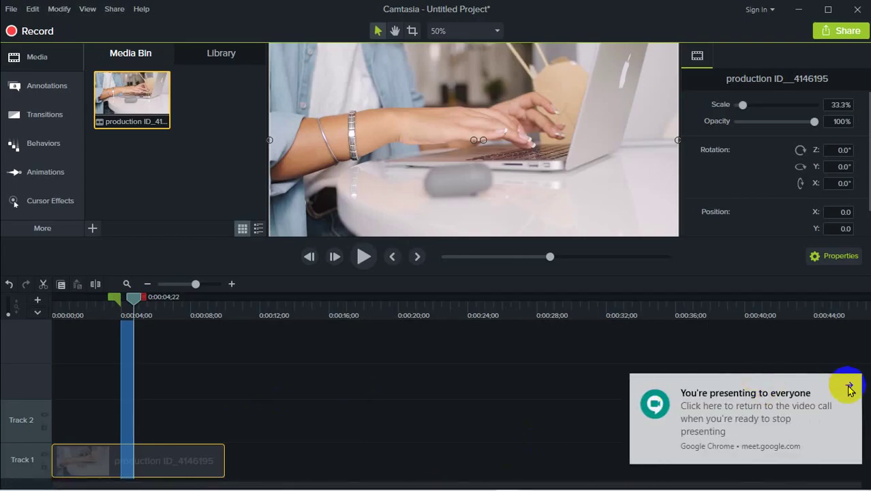
{"action": "left_click", "coordinate": [848, 387]}
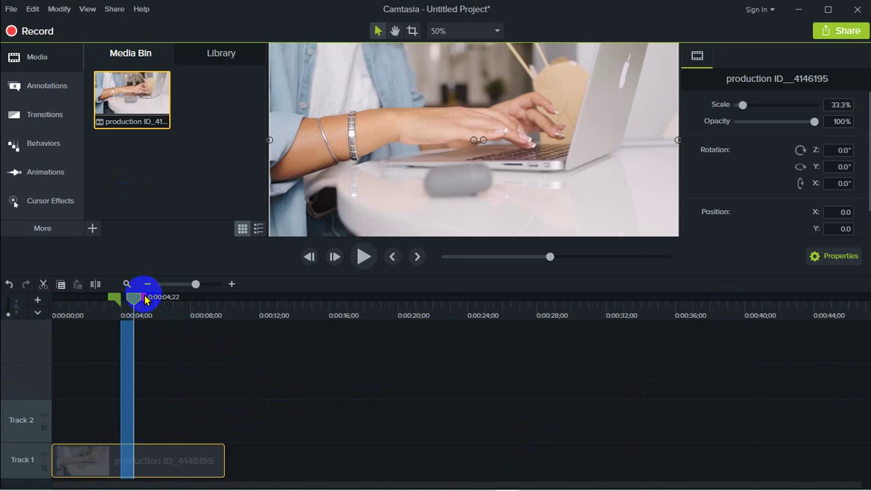
Extend the timeline selection to end at 0:00:06;00, and play the range from its start at 0:00:04;00
{"action": "mouse_move", "coordinate": [144, 295]}
{"action": "left_mouse_down"}
{"action": "mouse_move", "coordinate": [171, 304]}
{"action": "mouse_move", "coordinate": [124, 299]}
{"action": "left_mouse_up"}
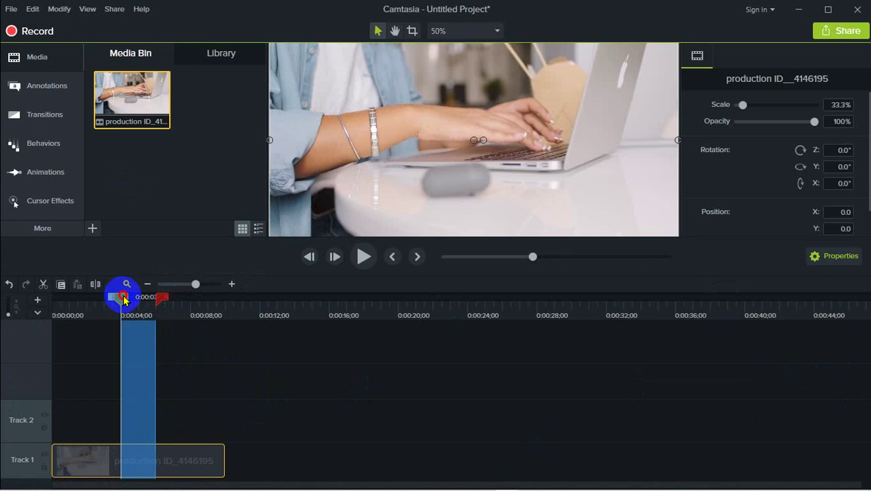
{"action": "left_click", "coordinate": [364, 257]}
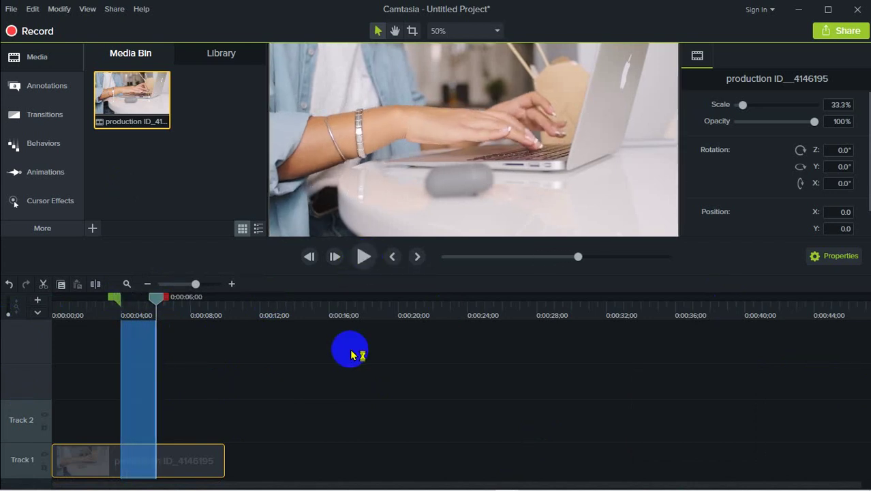
Replay the selected timeline range from its start at 0:00:04;00 to its end at 0:00:06;00
{"action": "left_click_drag", "start_coordinate": [156, 297], "coordinate": [122, 300]}
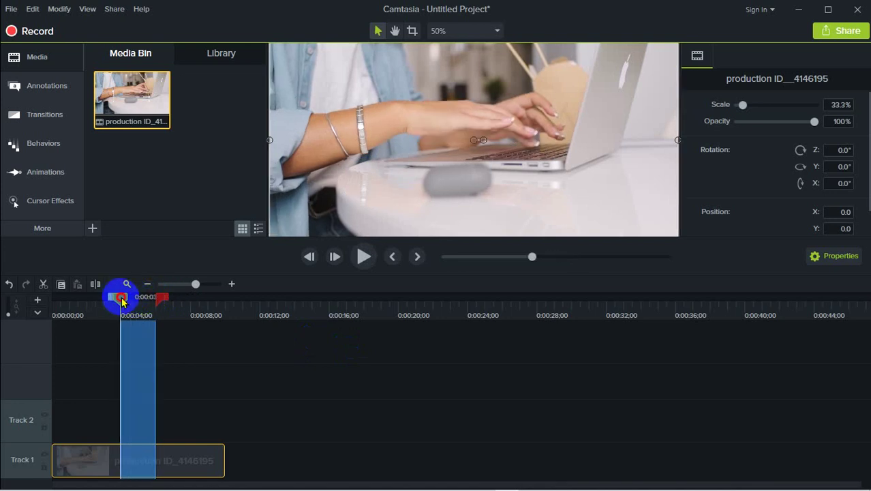
{"action": "left_click", "coordinate": [363, 256]}
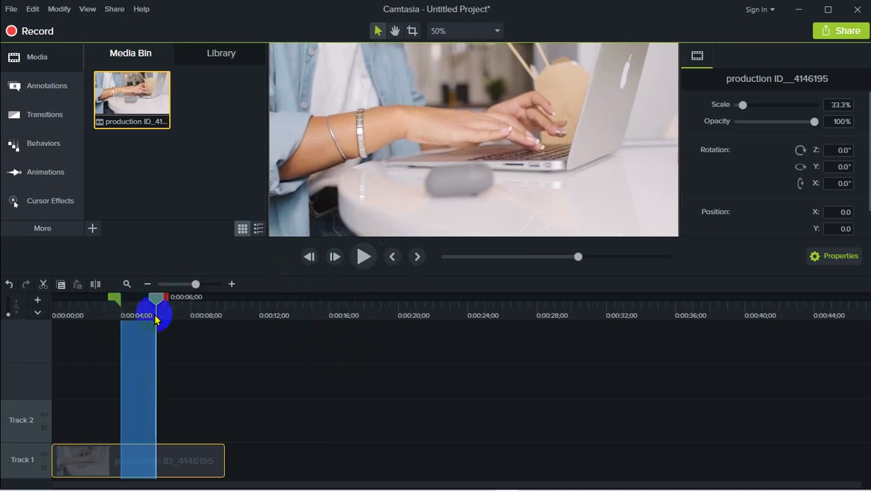
{"action": "mouse_move", "coordinate": [159, 296]}
{"action": "left_mouse_down"}
{"action": "mouse_move", "coordinate": [144, 297]}
{"action": "mouse_move", "coordinate": [166, 304]}
{"action": "mouse_move", "coordinate": [141, 296]}
{"action": "mouse_move", "coordinate": [168, 299]}
{"action": "mouse_move", "coordinate": [161, 302]}
{"action": "left_mouse_up"}
{"action": "left_click", "coordinate": [202, 343]}
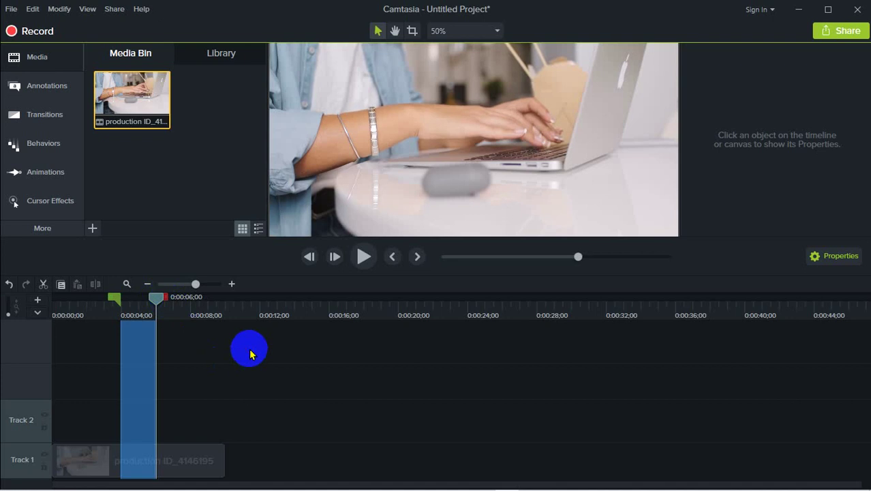
{"action": "left_click_drag", "start_coordinate": [168, 300], "coordinate": [169, 301]}
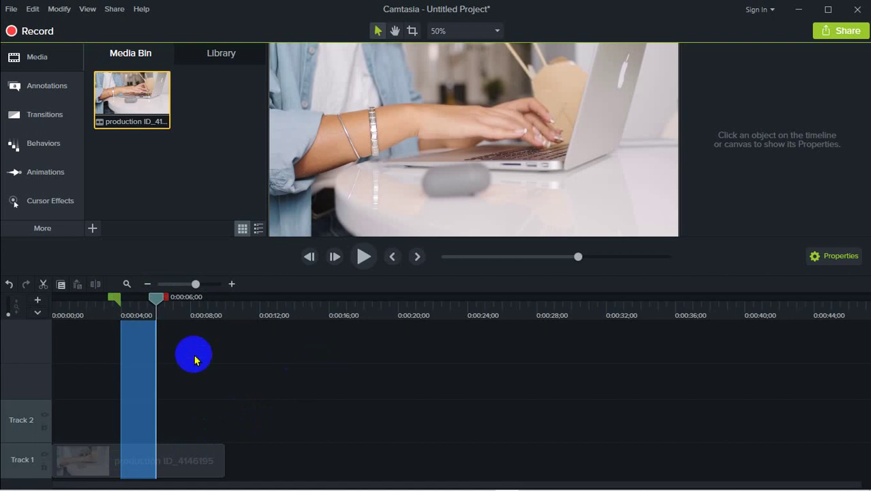
Try splitting the Track 1 clip at the start of the selected range and moving the later piece to Track 3, and undo both changes
{"action": "left_click_drag", "start_coordinate": [154, 297], "coordinate": [138, 301]}
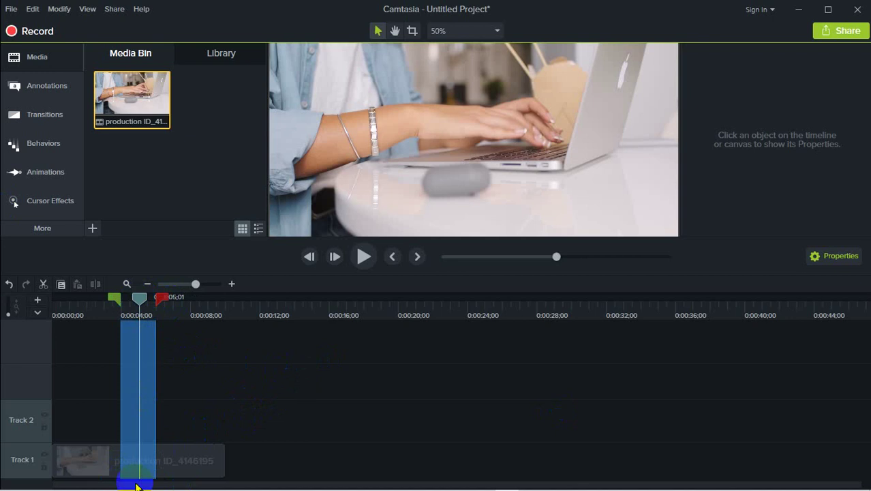
{"action": "left_click", "coordinate": [174, 465]}
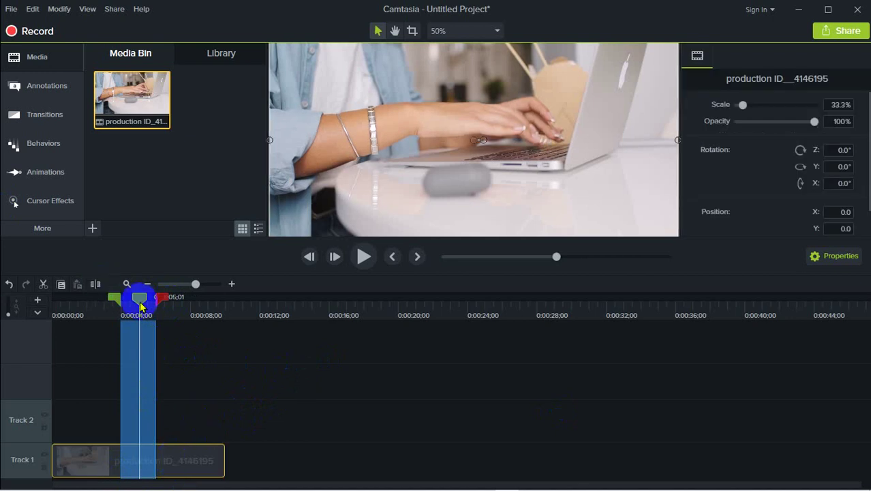
{"action": "left_click_drag", "start_coordinate": [139, 298], "coordinate": [127, 298]}
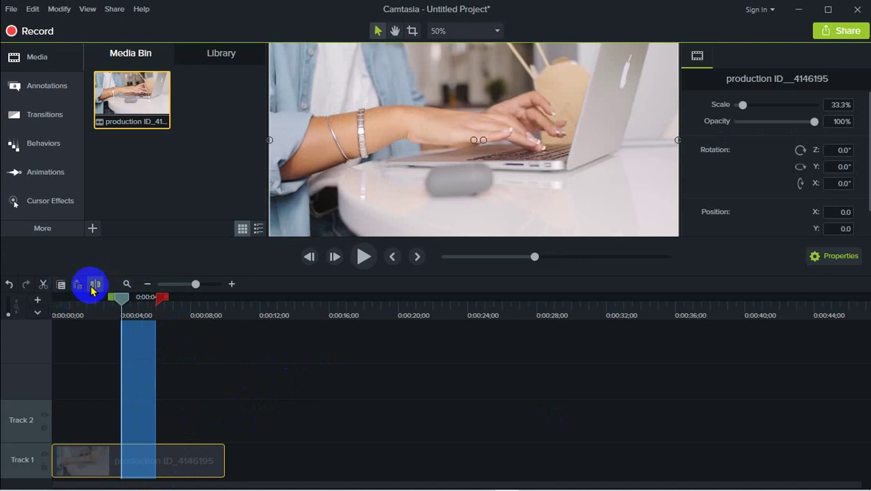
{"action": "left_click", "coordinate": [92, 290]}
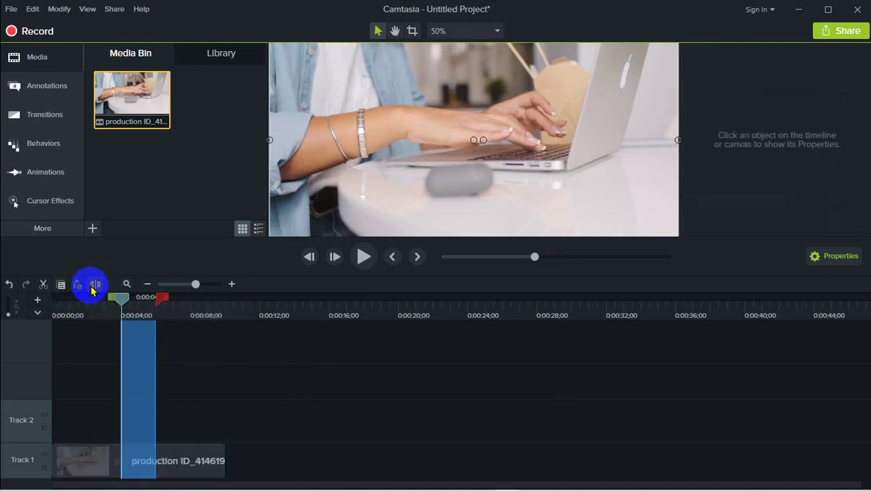
{"action": "left_click", "coordinate": [133, 360]}
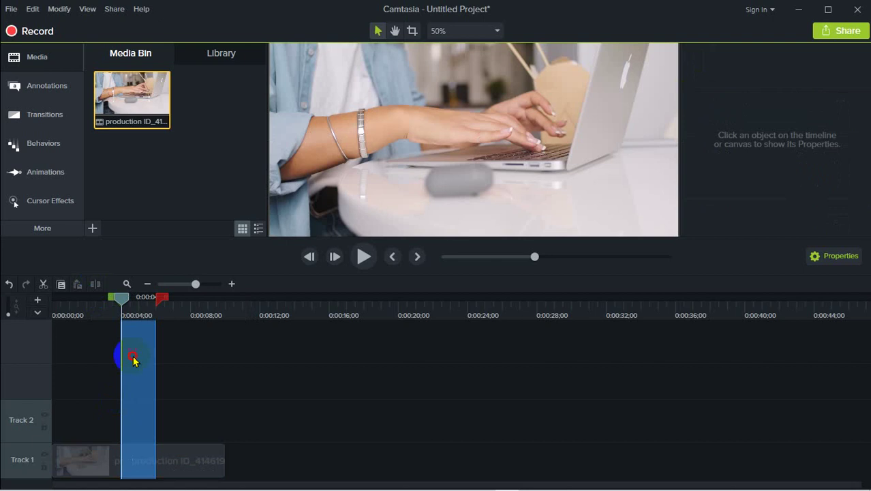
{"action": "left_click", "coordinate": [100, 468]}
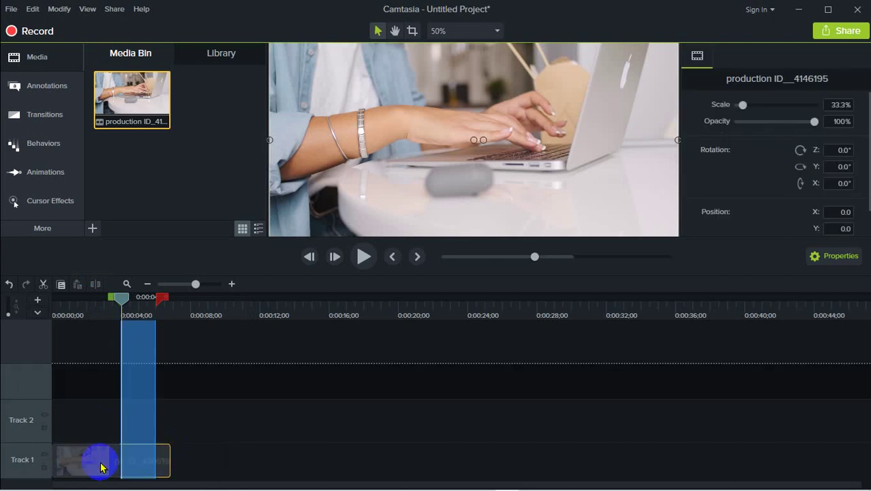
{"action": "left_click_drag", "start_coordinate": [100, 468], "coordinate": [227, 423]}
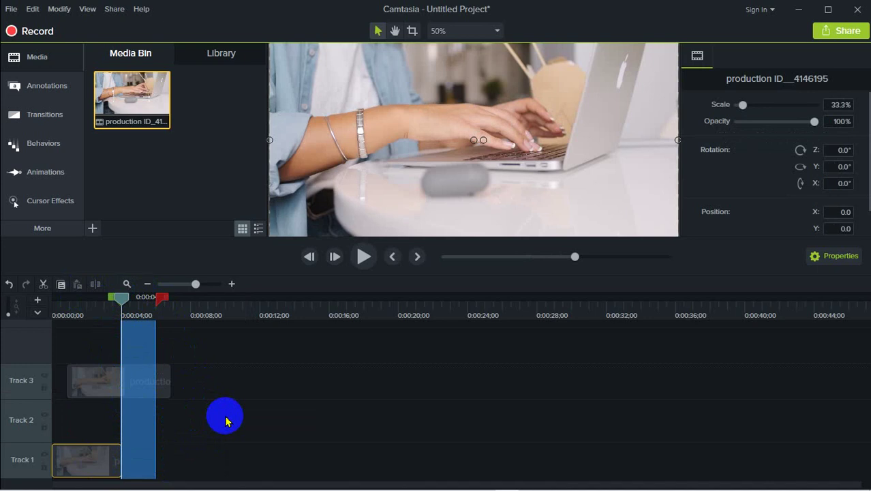
{"action": "left_click_drag", "start_coordinate": [227, 423], "coordinate": [227, 422]}
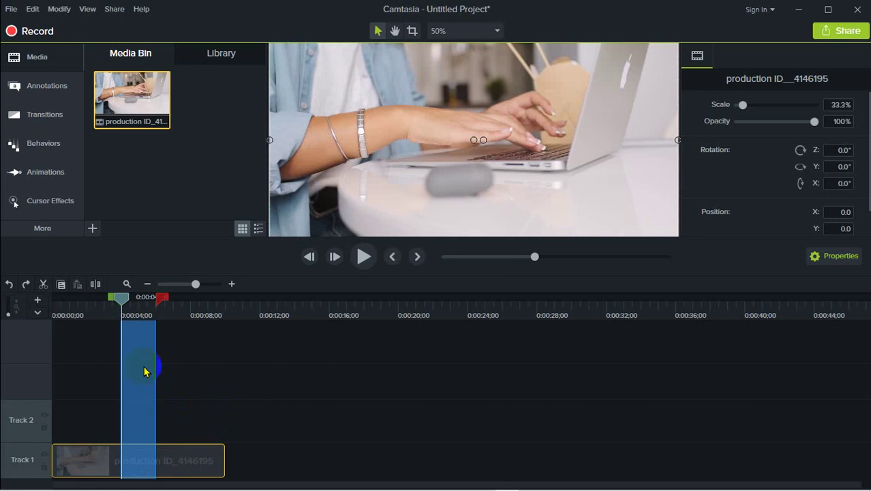
Cut the selected range from 0:00:04;00 to 0:00:06;00 out of the Track 1 clip
{"action": "mouse_move", "coordinate": [123, 300]}
{"action": "left_mouse_down"}
{"action": "mouse_move", "coordinate": [140, 300]}
{"action": "mouse_move", "coordinate": [131, 300]}
{"action": "mouse_move", "coordinate": [149, 315]}
{"action": "mouse_move", "coordinate": [131, 303]}
{"action": "mouse_move", "coordinate": [122, 310]}
{"action": "left_mouse_up"}
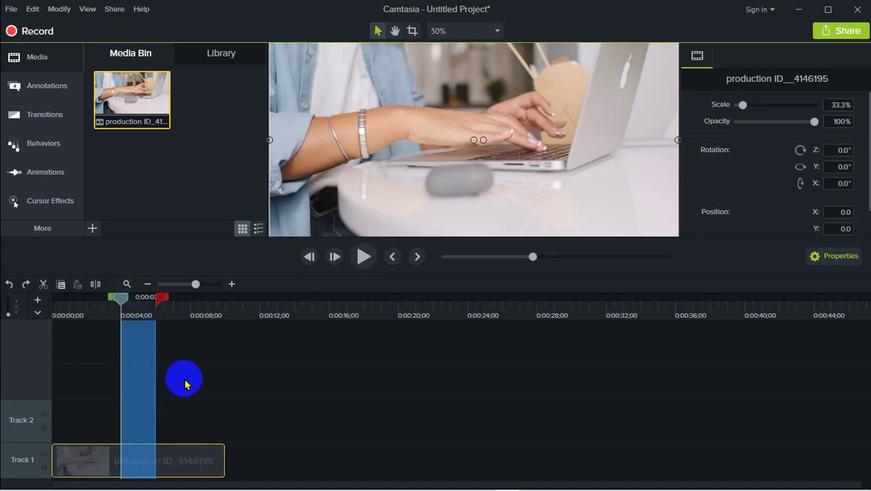
{"action": "left_click", "coordinate": [270, 401]}
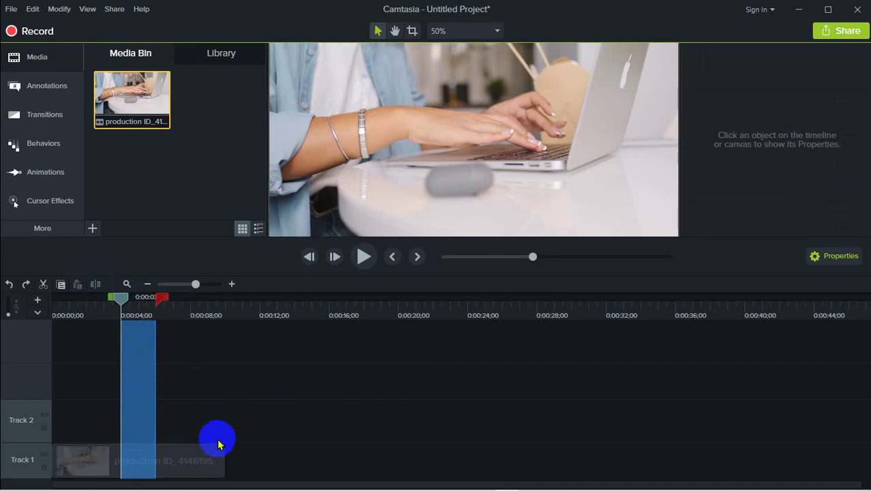
{"action": "left_click", "coordinate": [205, 458]}
{"action": "left_click", "coordinate": [140, 331]}
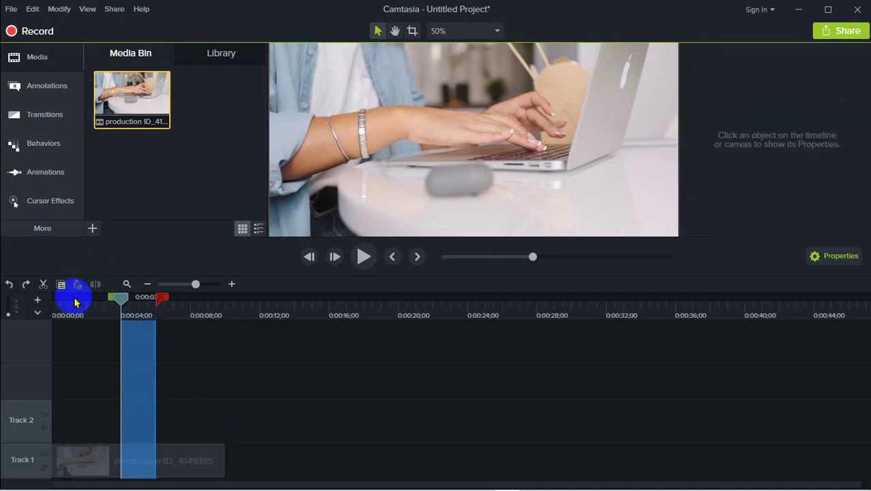
{"action": "left_click", "coordinate": [43, 284]}
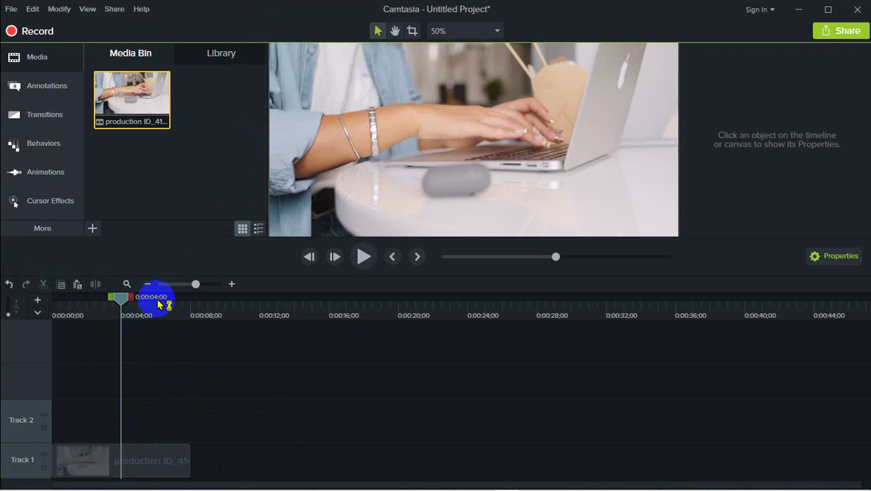
Play the shortened Track 1 clip from the timeline start to its end, and return the playhead to 0:00:00;00
{"action": "left_click_drag", "start_coordinate": [120, 297], "coordinate": [39, 308]}
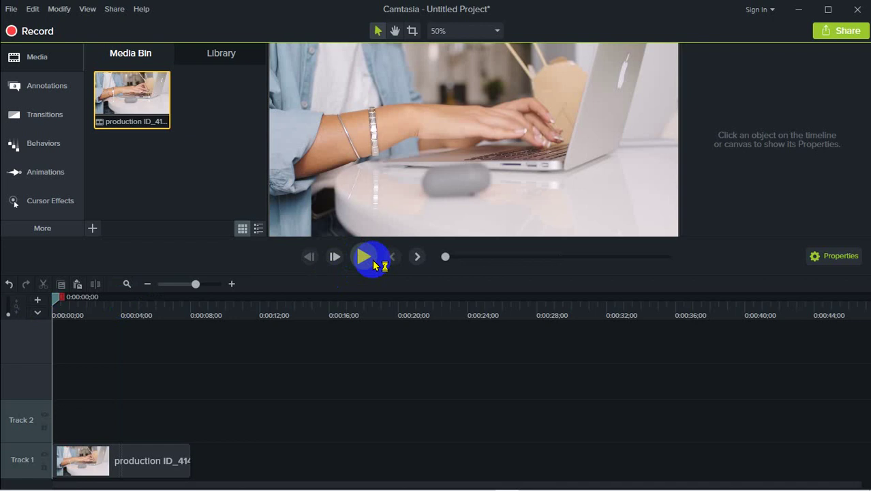
{"action": "left_click", "coordinate": [364, 257]}
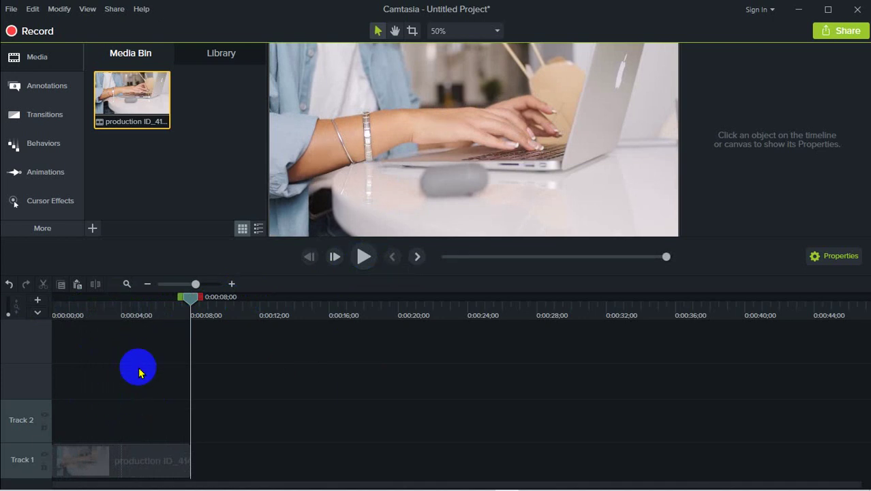
{"action": "left_click_drag", "start_coordinate": [188, 297], "coordinate": [50, 315]}
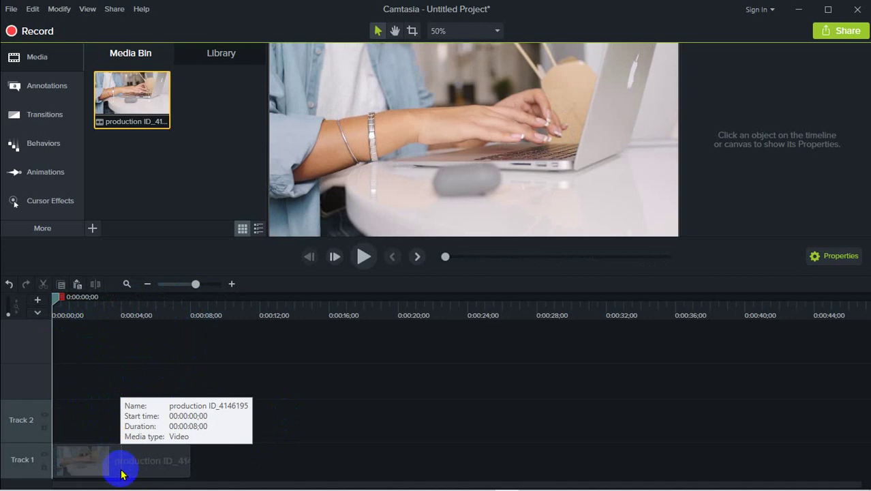
{"action": "left_click", "coordinate": [157, 386]}
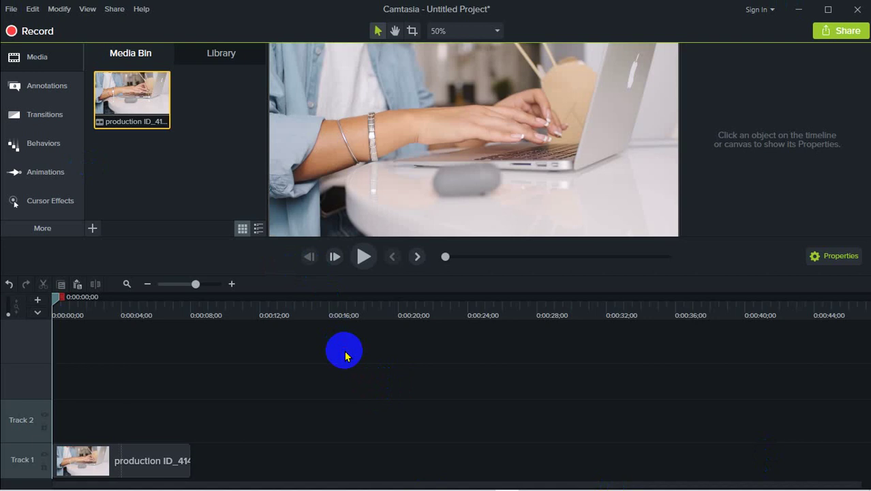
{"action": "left_click", "coordinate": [455, 211]}
{"action": "left_click", "coordinate": [386, 387]}
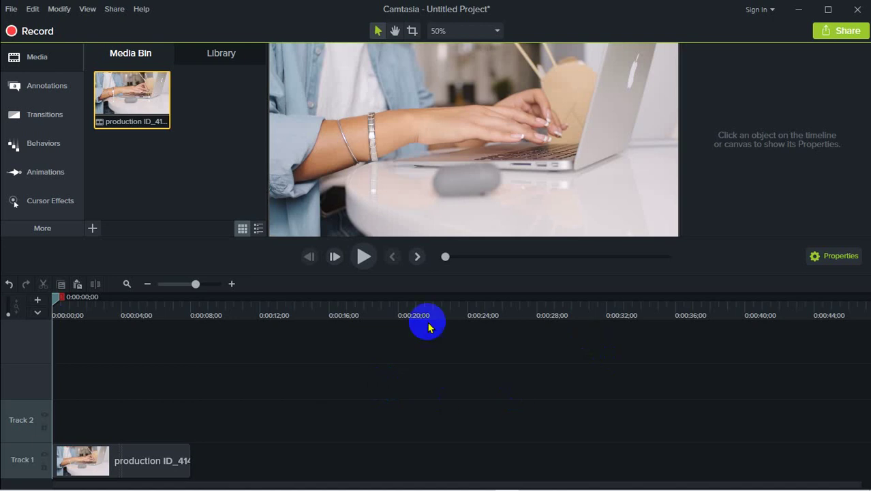
{"action": "left_click", "coordinate": [146, 468]}
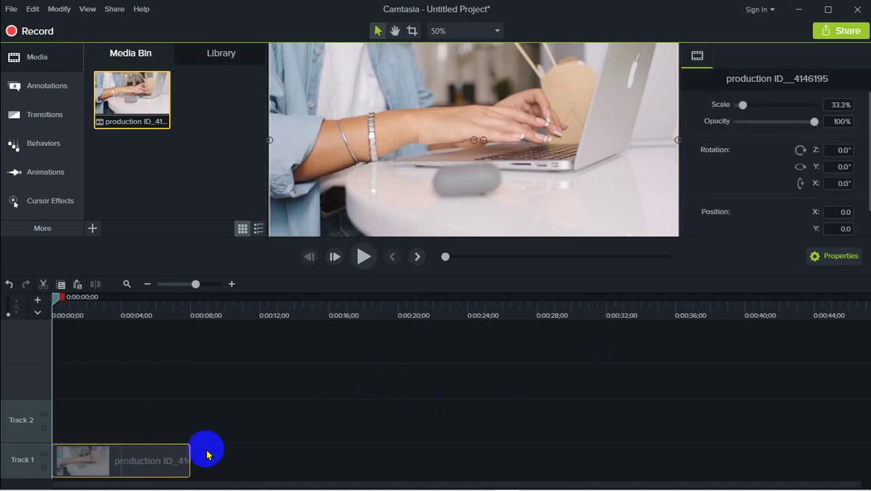
{"action": "left_click", "coordinate": [409, 370]}
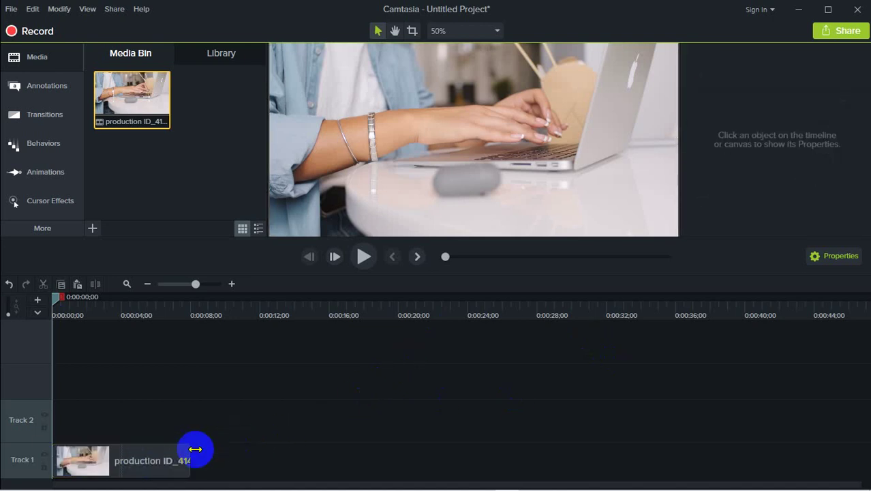
{"action": "left_click", "coordinate": [163, 460]}
{"action": "left_click", "coordinate": [424, 423]}
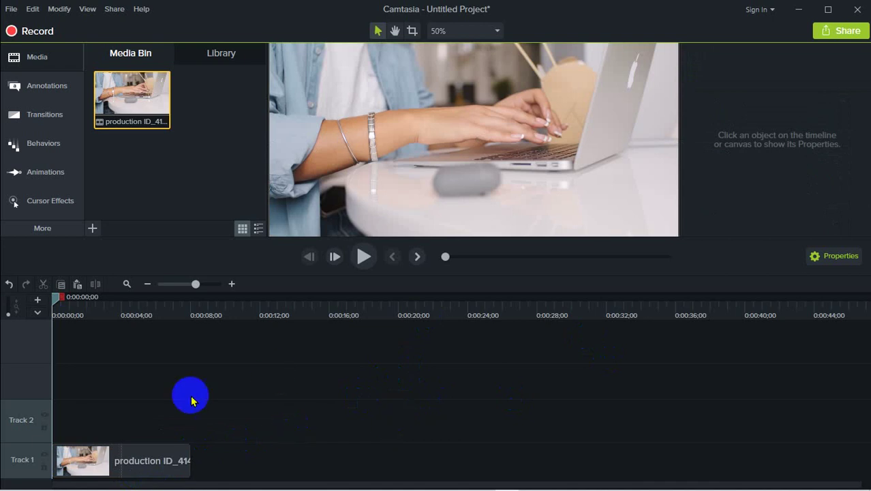
{"action": "left_click", "coordinate": [156, 457]}
{"action": "left_click", "coordinate": [298, 414]}
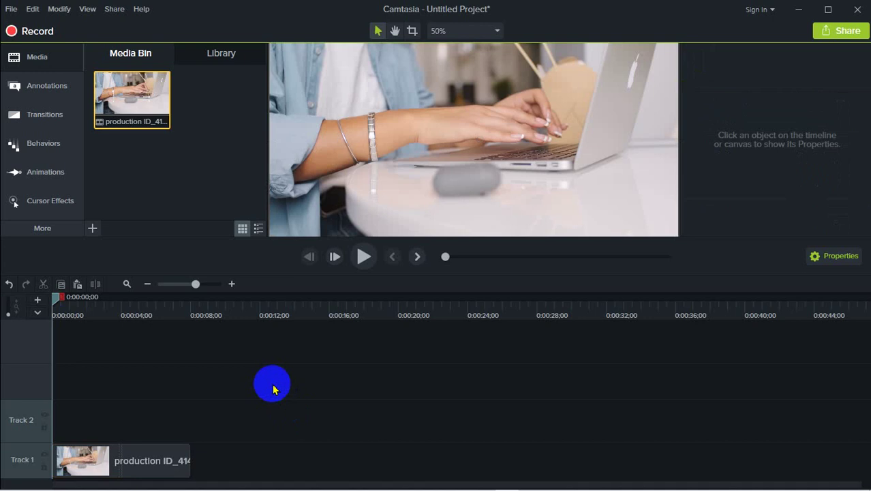
{"action": "left_click", "coordinate": [525, 171]}
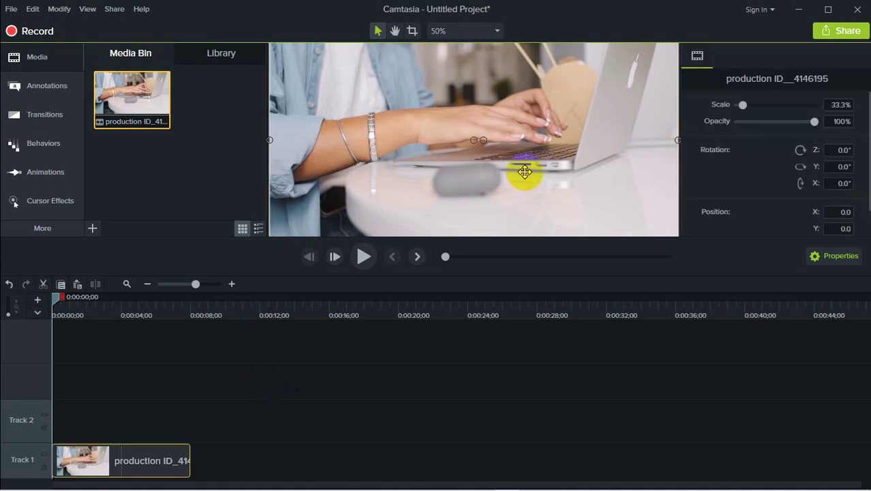
{"action": "left_click", "coordinate": [399, 403]}
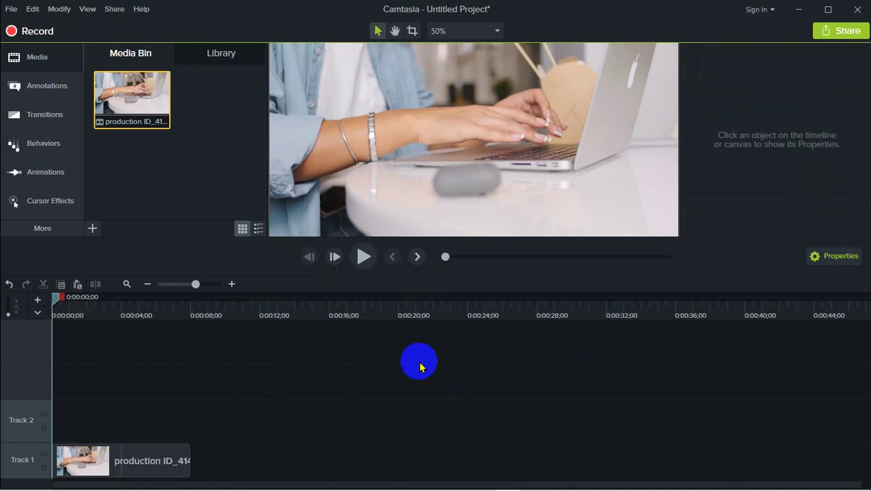
{"action": "left_click", "coordinate": [447, 154]}
{"action": "left_click", "coordinate": [434, 369]}
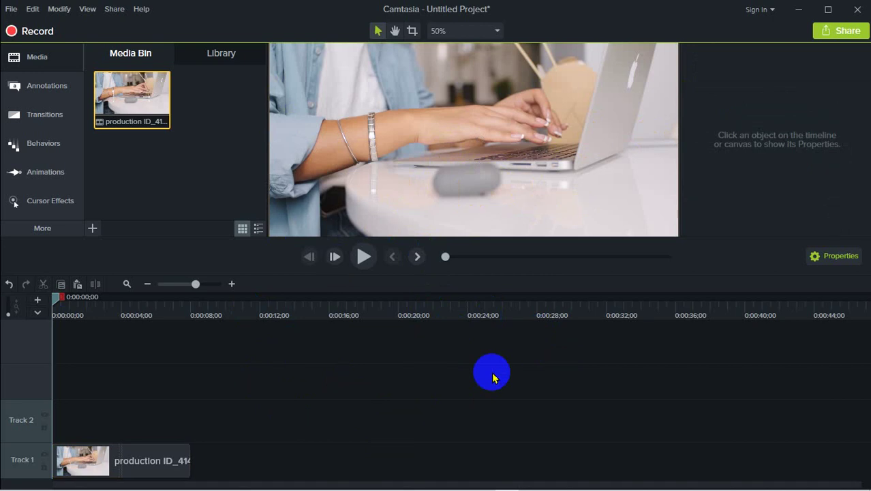
Add the red Basic-style speech bubble callout to the timeline, and place it on Track 2 starting at 0:00:00;00
{"action": "left_click", "coordinate": [40, 91]}
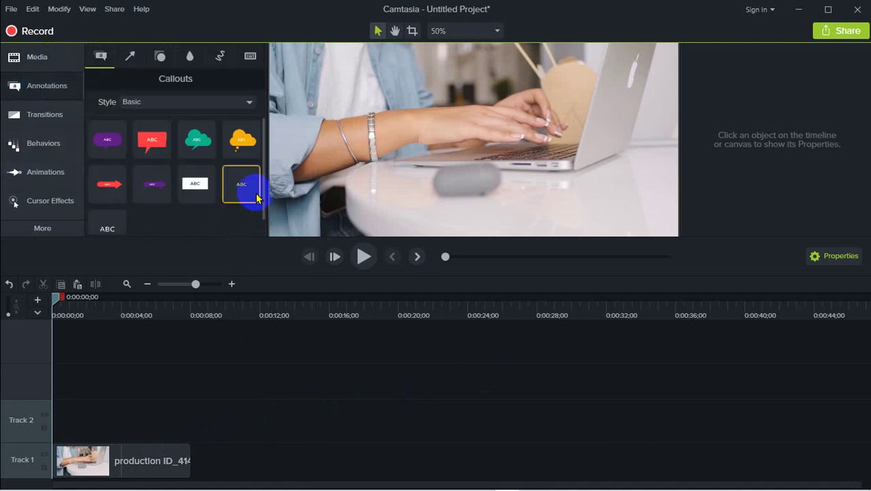
{"action": "mouse_move", "coordinate": [258, 165]}
{"action": "left_mouse_down"}
{"action": "mouse_move", "coordinate": [259, 191]}
{"action": "mouse_move", "coordinate": [266, 150]}
{"action": "mouse_move", "coordinate": [262, 181]}
{"action": "mouse_move", "coordinate": [266, 165]}
{"action": "left_mouse_up"}
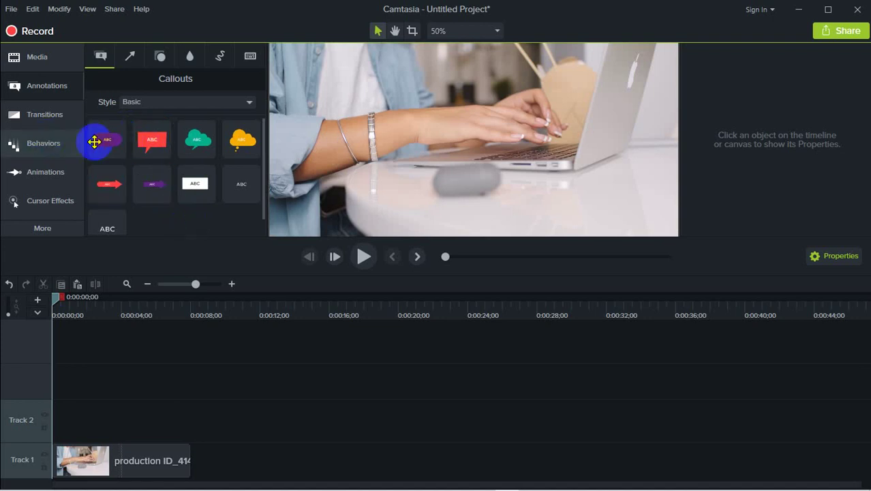
{"action": "left_click_drag", "start_coordinate": [155, 143], "coordinate": [95, 421]}
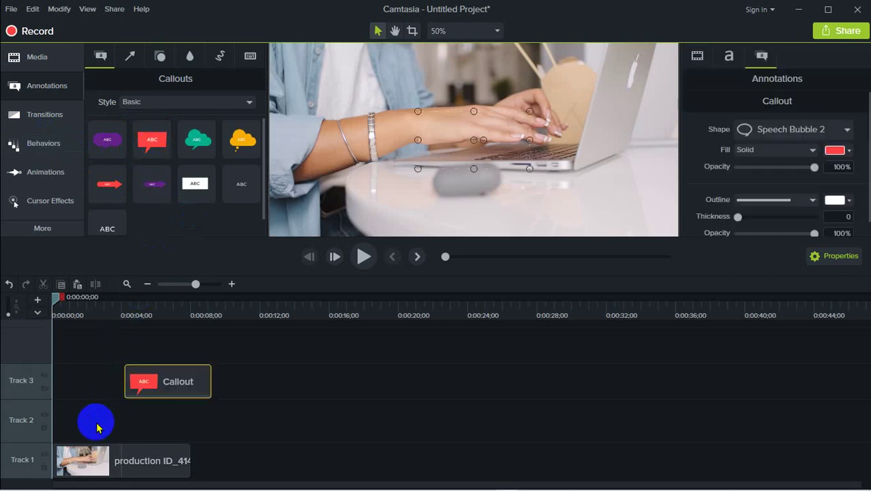
{"action": "left_click_drag", "start_coordinate": [175, 383], "coordinate": [96, 445]}
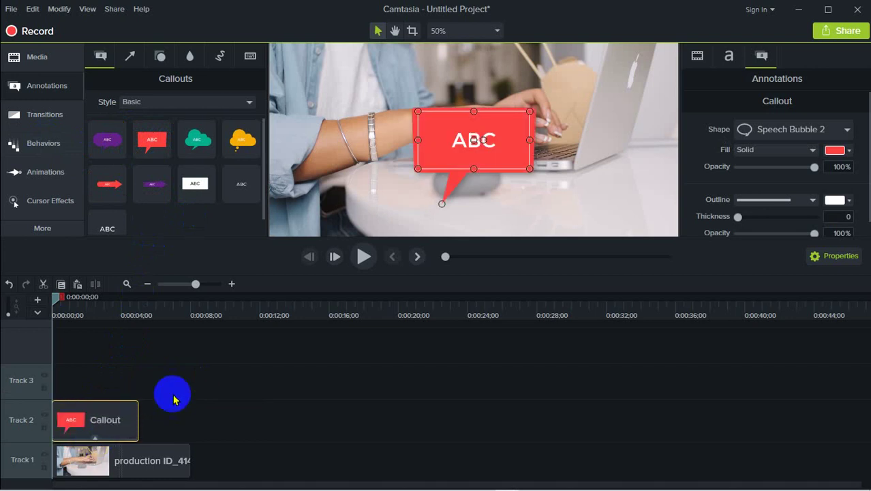
Move the red callout down and left on the canvas, and shrink its bubble to fit tightly around the ABC text
{"action": "left_click", "coordinate": [484, 190]}
{"action": "mouse_move", "coordinate": [477, 152]}
{"action": "left_mouse_down"}
{"action": "mouse_move", "coordinate": [472, 140]}
{"action": "mouse_move", "coordinate": [506, 140]}
{"action": "mouse_move", "coordinate": [443, 162]}
{"action": "mouse_move", "coordinate": [529, 158]}
{"action": "mouse_move", "coordinate": [436, 161]}
{"action": "mouse_move", "coordinate": [524, 155]}
{"action": "mouse_move", "coordinate": [482, 148]}
{"action": "mouse_move", "coordinate": [482, 158]}
{"action": "left_mouse_up"}
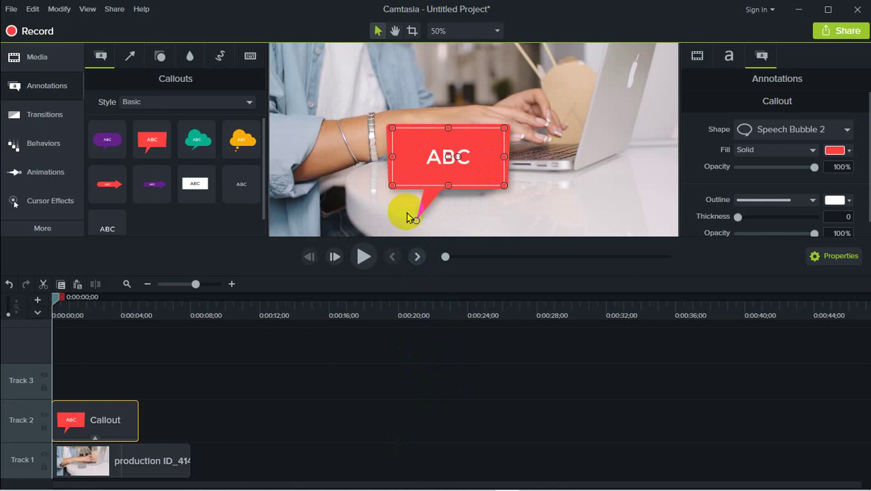
{"action": "left_click", "coordinate": [566, 184]}
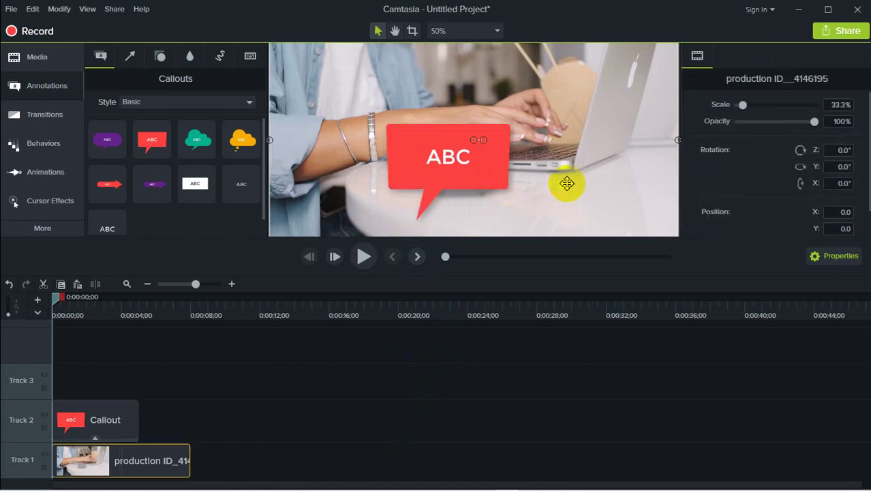
{"action": "left_click", "coordinate": [501, 164]}
{"action": "left_click_drag", "start_coordinate": [501, 184], "coordinate": [436, 158]}
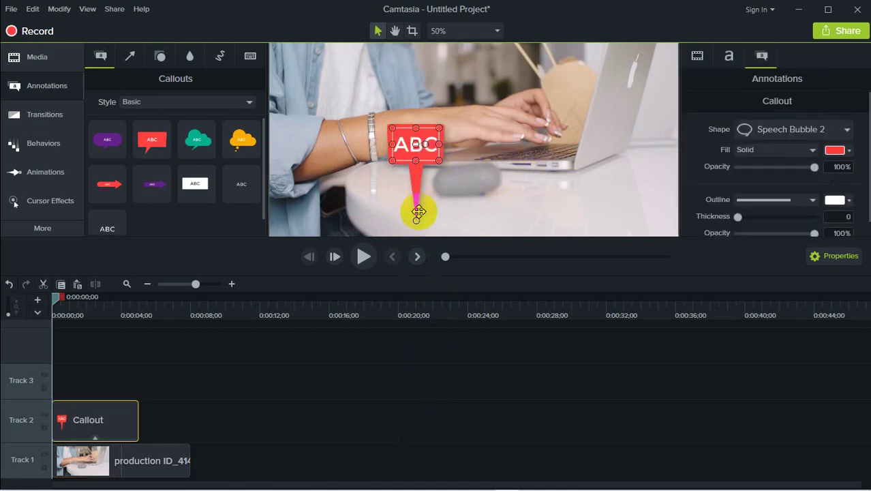
Point the red callout's tail to the lower left of its bubble, shrink the callout, and move it to the canvas's lower-right area
{"action": "left_click_drag", "start_coordinate": [415, 219], "coordinate": [376, 175]}
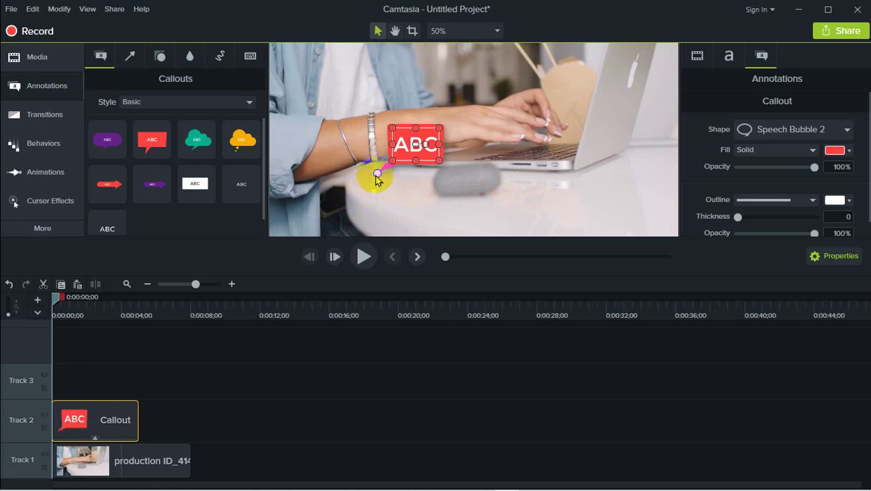
{"action": "left_click", "coordinate": [473, 189]}
{"action": "mouse_move", "coordinate": [414, 139]}
{"action": "left_mouse_down"}
{"action": "mouse_move", "coordinate": [374, 169]}
{"action": "mouse_move", "coordinate": [349, 205]}
{"action": "mouse_move", "coordinate": [357, 195]}
{"action": "mouse_move", "coordinate": [382, 222]}
{"action": "mouse_move", "coordinate": [362, 204]}
{"action": "left_mouse_up"}
{"action": "left_click_drag", "start_coordinate": [321, 233], "coordinate": [595, 211]}
{"action": "left_click", "coordinate": [417, 203]}
{"action": "left_click", "coordinate": [647, 216]}
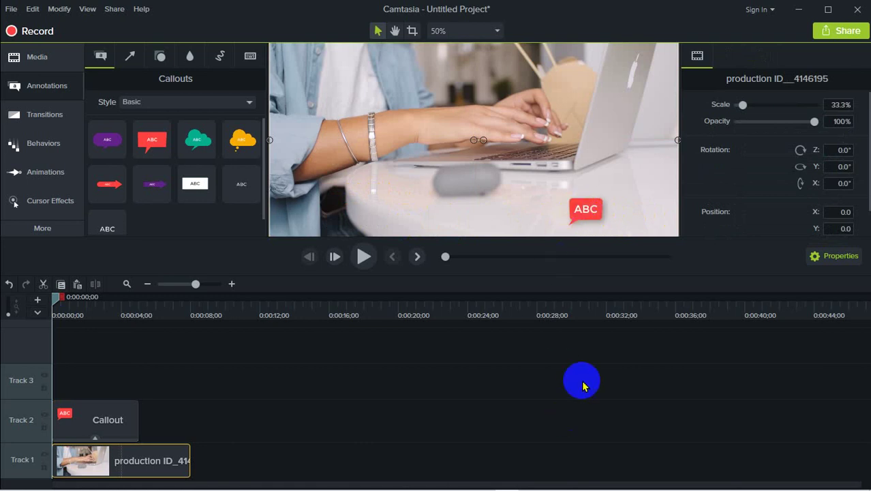
Replace the ABC text in the red callout with "Digital marketing"
{"action": "left_click", "coordinate": [584, 208]}
{"action": "left_click", "coordinate": [582, 401]}
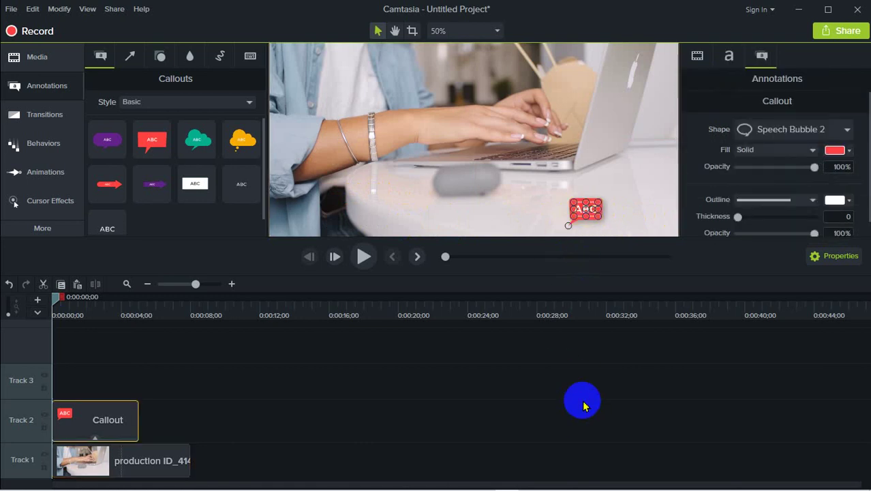
{"action": "left_click", "coordinate": [588, 209]}
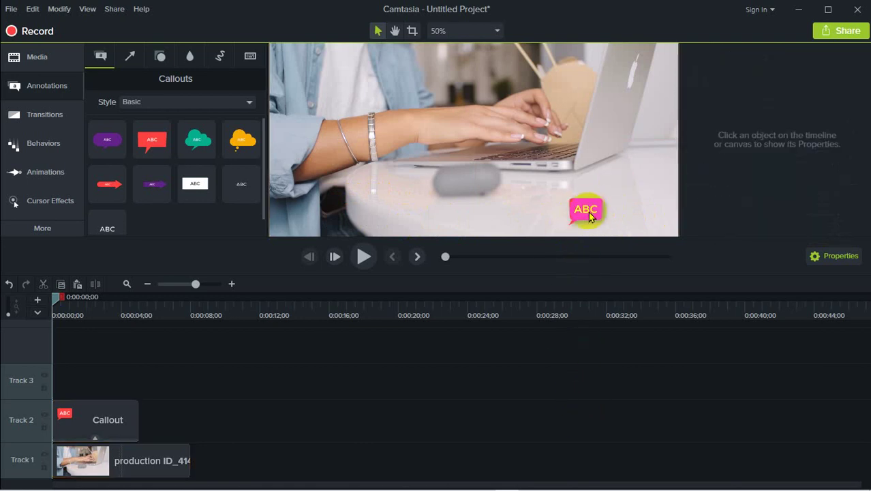
{"action": "double_click", "coordinate": [584, 207]}
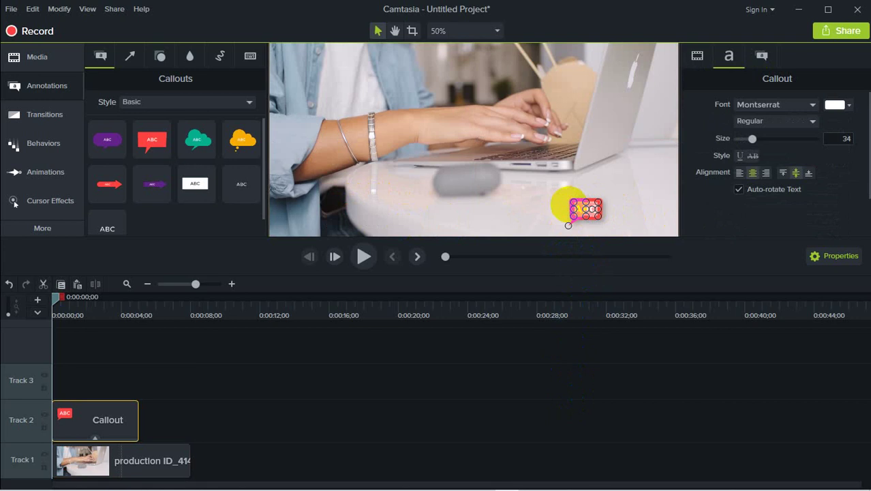
{"action": "key", "text": "BackSpace"}
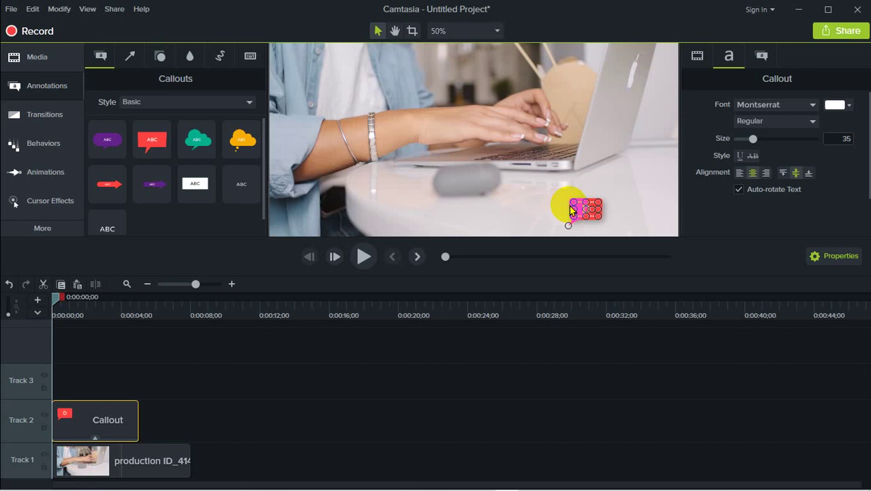
{"action": "type", "text": "D"}
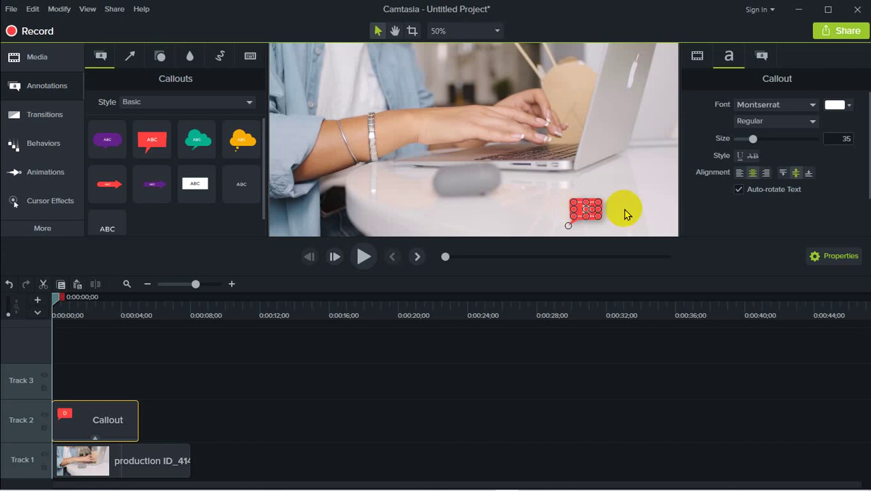
{"action": "type", "text": "igital Marketing"}
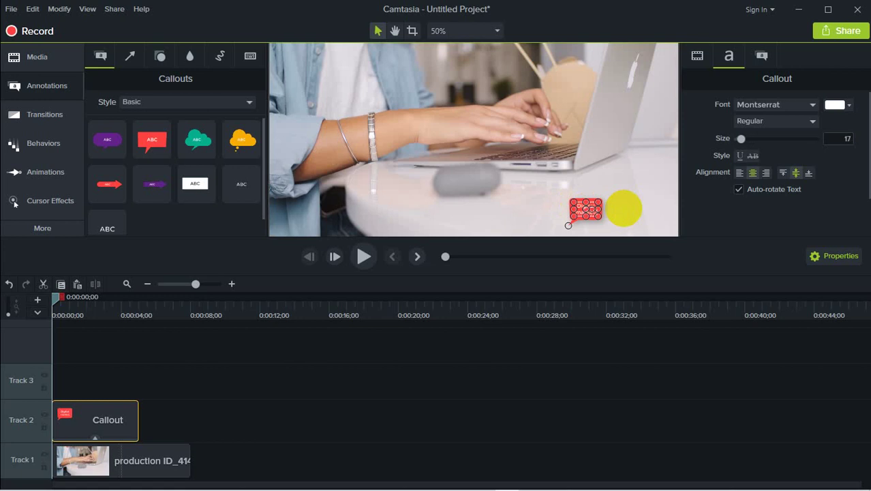
{"action": "left_click", "coordinate": [623, 208]}
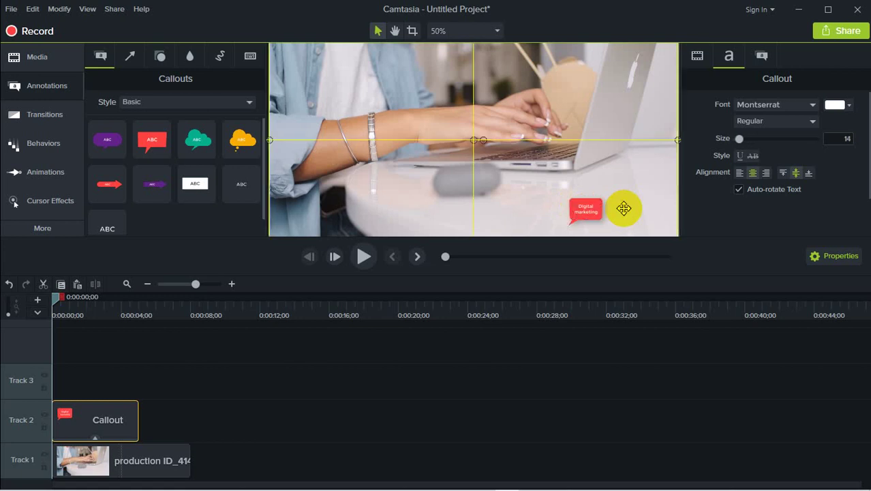
{"action": "left_click", "coordinate": [623, 208]}
Move the red callout toward the middle of the canvas and enlarge its bubble so the text is easy to read
{"action": "left_click", "coordinate": [585, 209]}
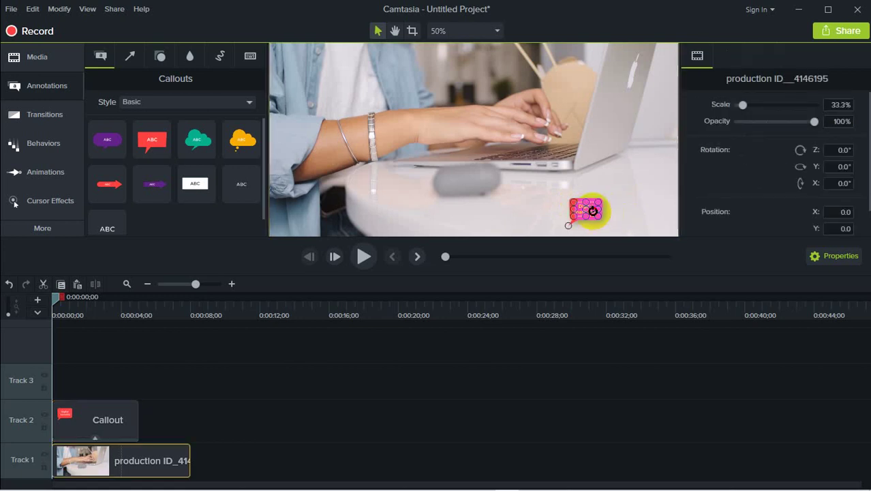
{"action": "left_click_drag", "start_coordinate": [585, 209], "coordinate": [501, 198]}
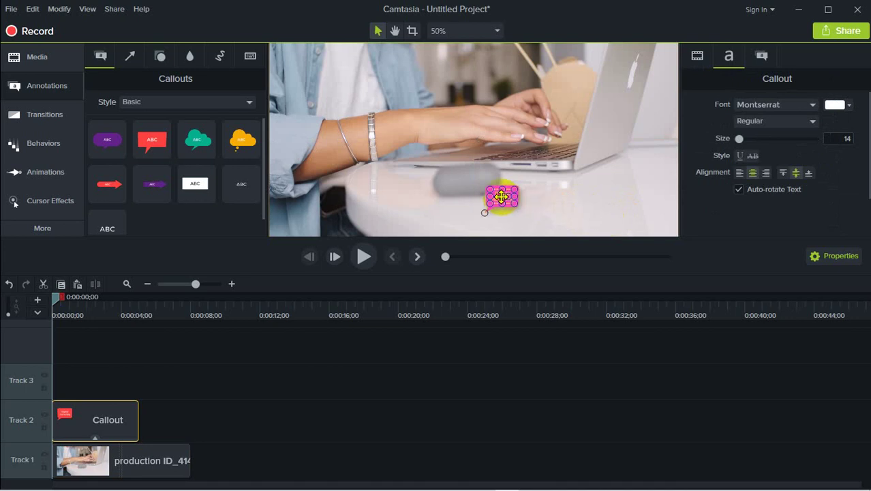
{"action": "left_click", "coordinate": [561, 206]}
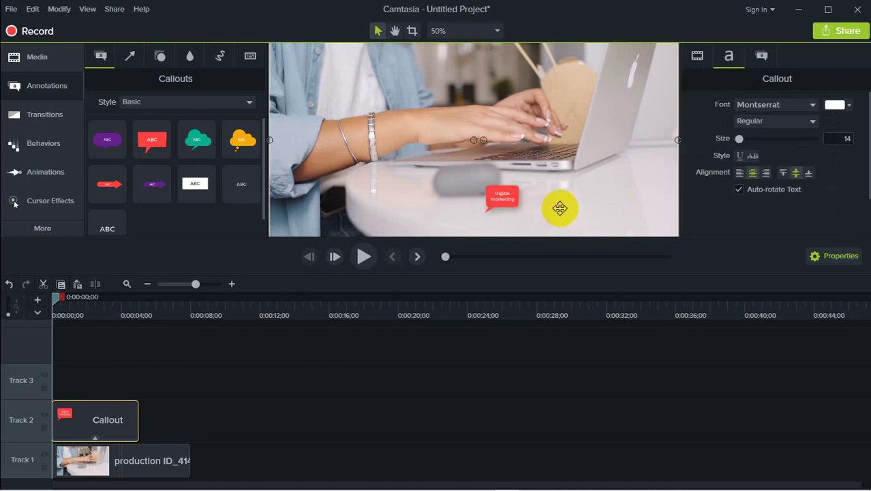
{"action": "left_click", "coordinate": [504, 199]}
{"action": "left_click_drag", "start_coordinate": [513, 203], "coordinate": [519, 172]}
{"action": "left_click", "coordinate": [621, 203]}
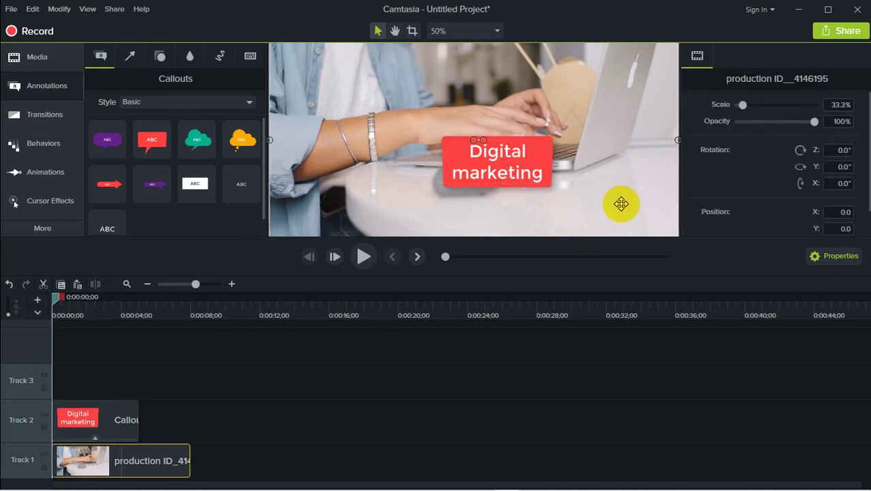
Delete the red "Digital marketing" callout from the canvas
{"action": "left_click", "coordinate": [532, 170]}
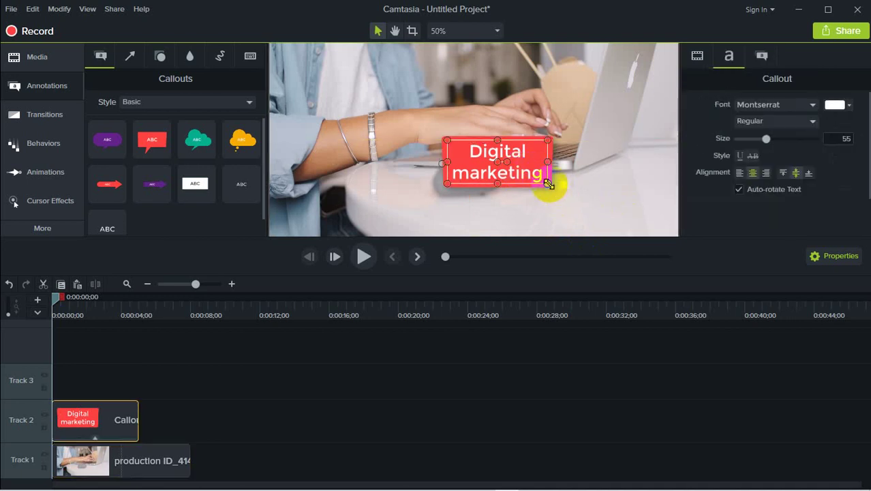
{"action": "left_click", "coordinate": [609, 191]}
{"action": "left_click", "coordinate": [522, 162]}
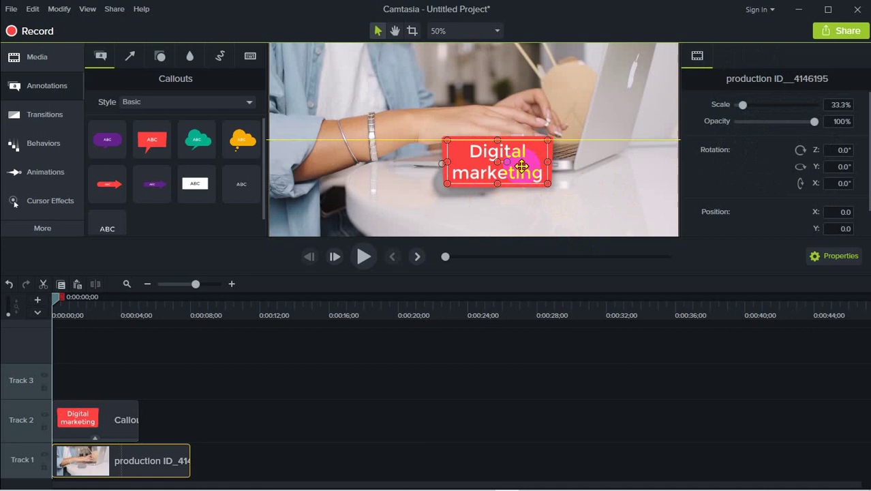
{"action": "left_click", "coordinate": [590, 194]}
{"action": "left_click", "coordinate": [508, 172]}
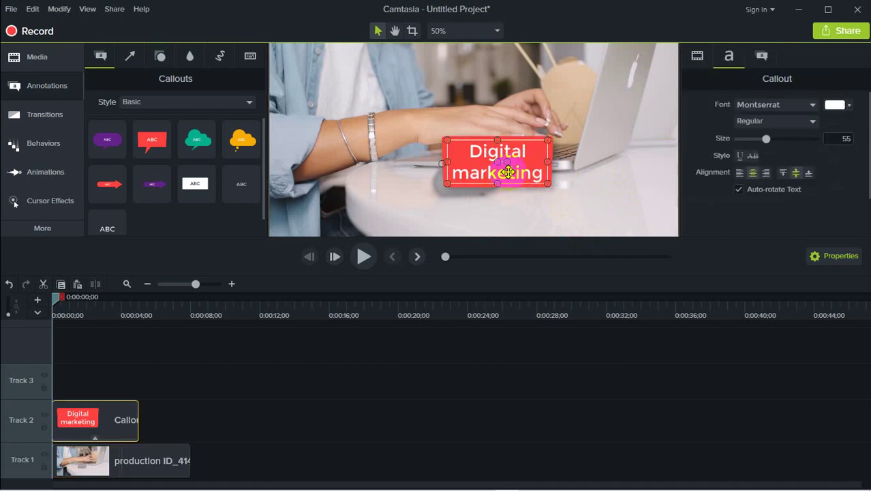
{"action": "key", "text": "Delete"}
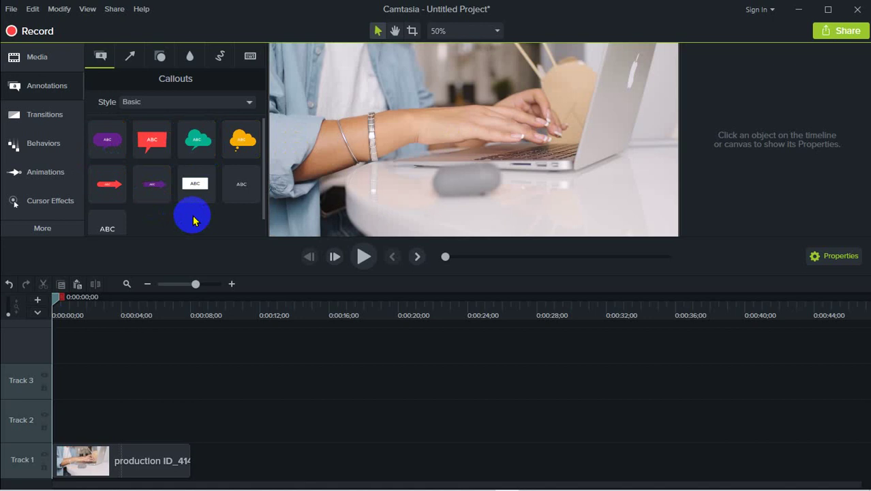
Add the last Basic-style callout, the plain ABC text without a shape, to Track 2 starting at 0:00:00;00
{"action": "scroll", "coordinate": [194, 218], "scroll_direction": "down", "scroll_amount": 1}
{"action": "left_click", "coordinate": [98, 208]}
{"action": "mouse_move", "coordinate": [98, 211]}
{"action": "left_mouse_down"}
{"action": "mouse_move", "coordinate": [142, 211]}
{"action": "mouse_move", "coordinate": [106, 215]}
{"action": "left_mouse_up"}
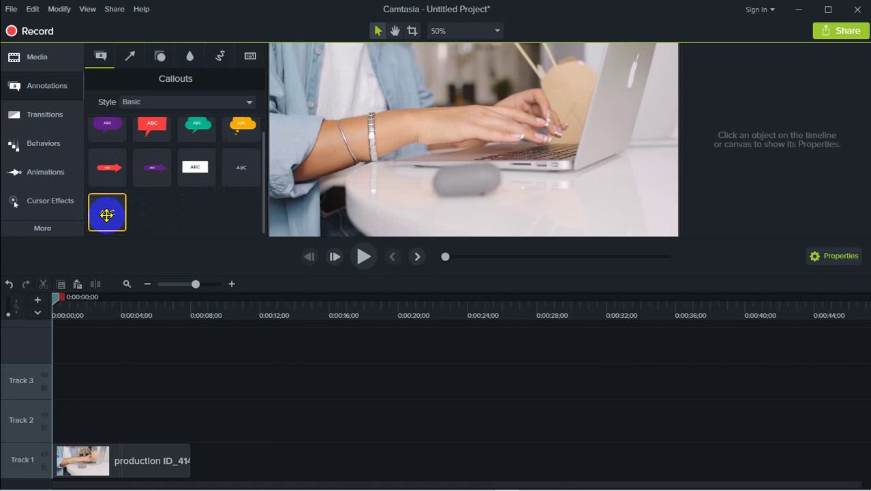
{"action": "left_click_drag", "start_coordinate": [107, 215], "coordinate": [47, 423]}
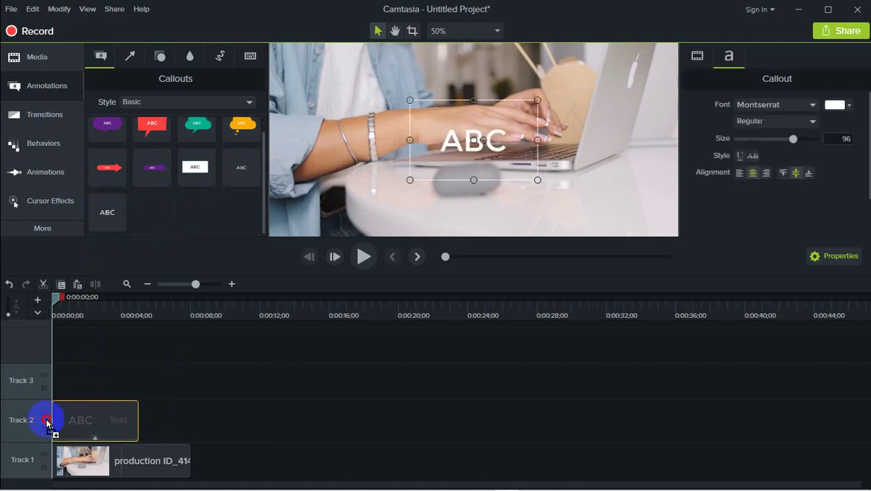
{"action": "left_click", "coordinate": [178, 418]}
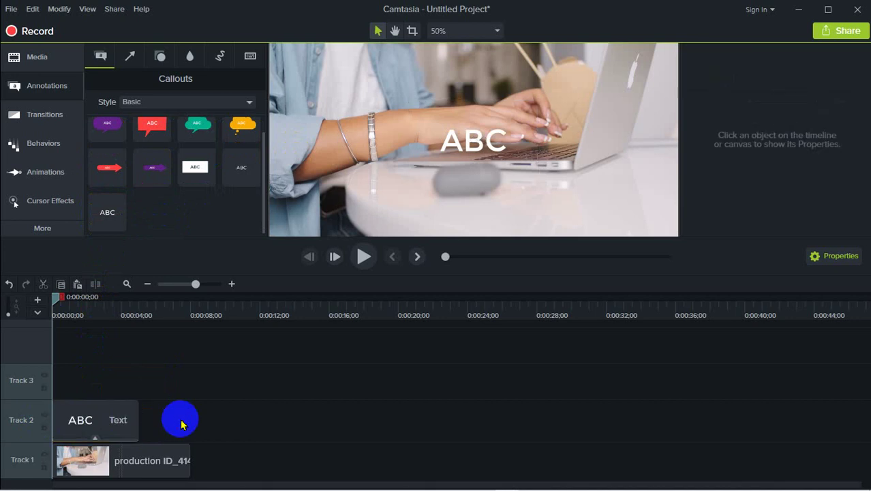
{"action": "left_click", "coordinate": [35, 430]}
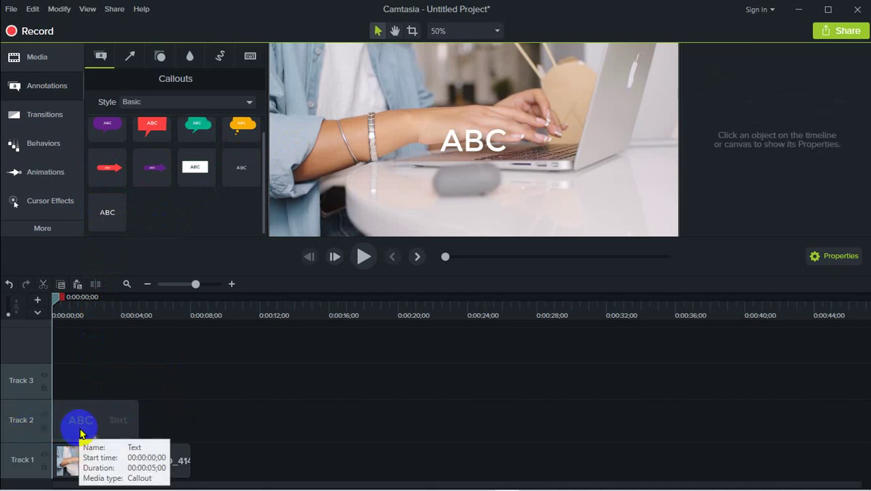
Move the ABC text down and slightly left on the canvas, onto the white table below the laptop
{"action": "left_click", "coordinate": [462, 138]}
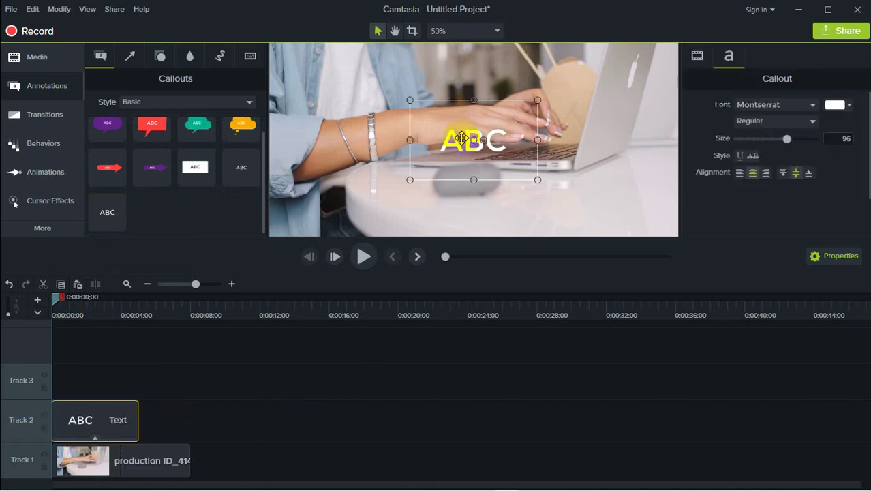
{"action": "left_click_drag", "start_coordinate": [474, 141], "coordinate": [458, 182]}
{"action": "left_click", "coordinate": [508, 413]}
Replace the ABC text on the canvas with "Digital Marketing"
{"action": "left_click", "coordinate": [476, 182]}
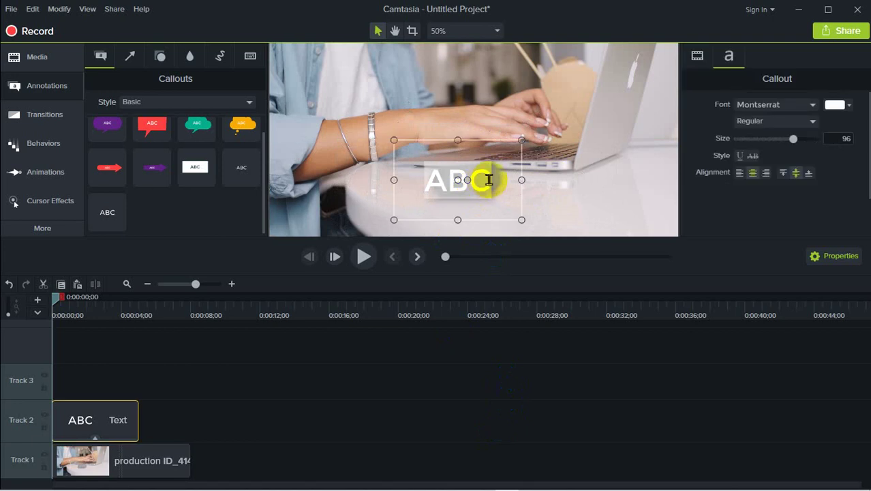
{"action": "type", "text": "D"}
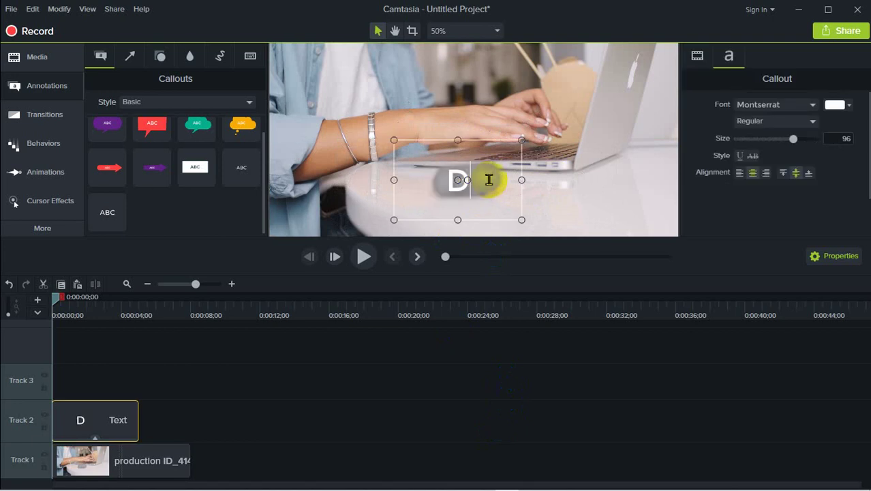
{"action": "type", "text": "igital"}
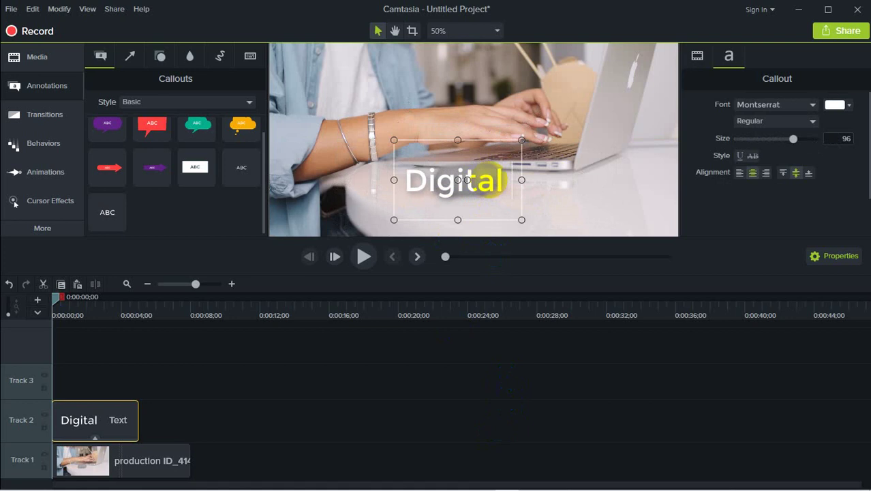
{"action": "type", "text": " Marketing"}
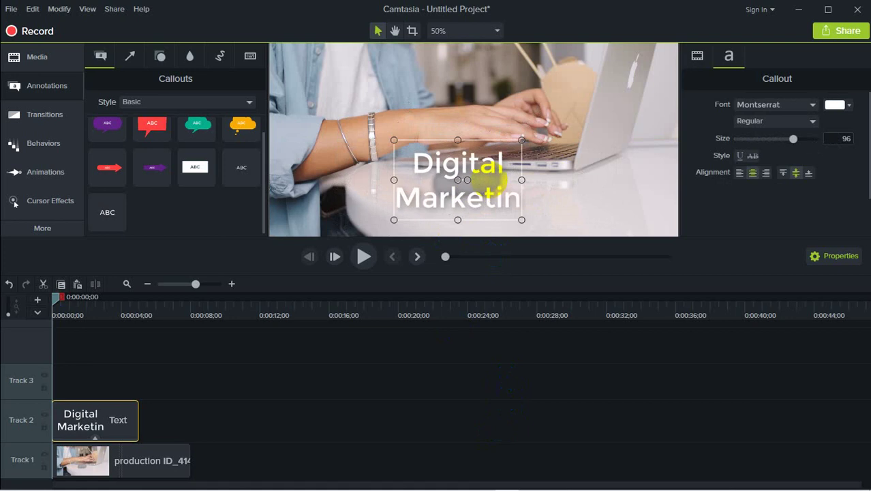
Widen the "Digital Marketing" callout on both sides to fit one line, and move it to the lower right of the frame
{"action": "left_click", "coordinate": [593, 197]}
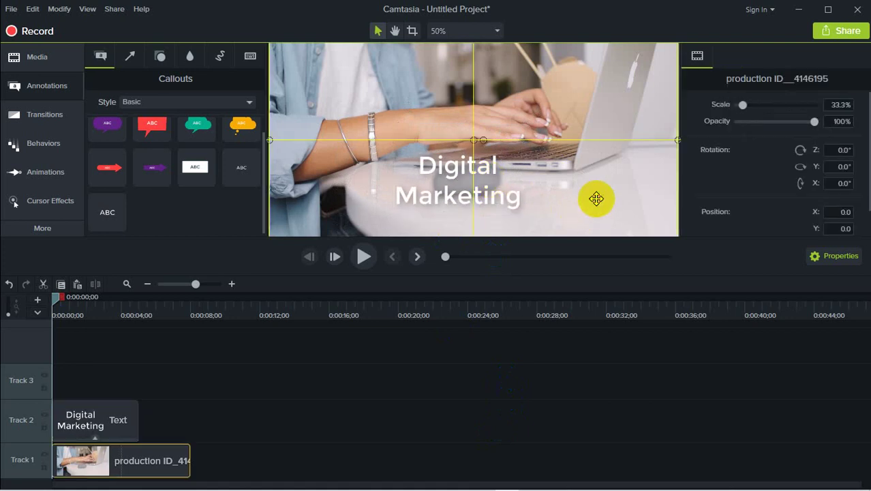
{"action": "left_click", "coordinate": [477, 174]}
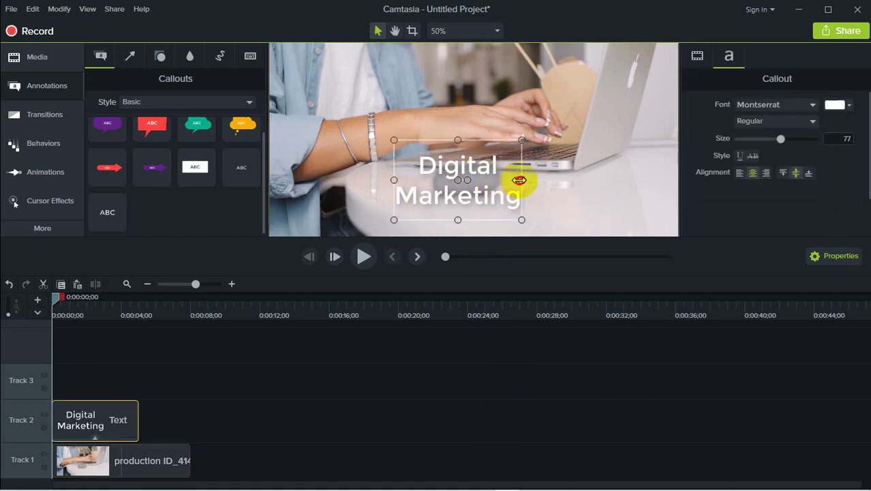
{"action": "left_click_drag", "start_coordinate": [519, 180], "coordinate": [625, 180]}
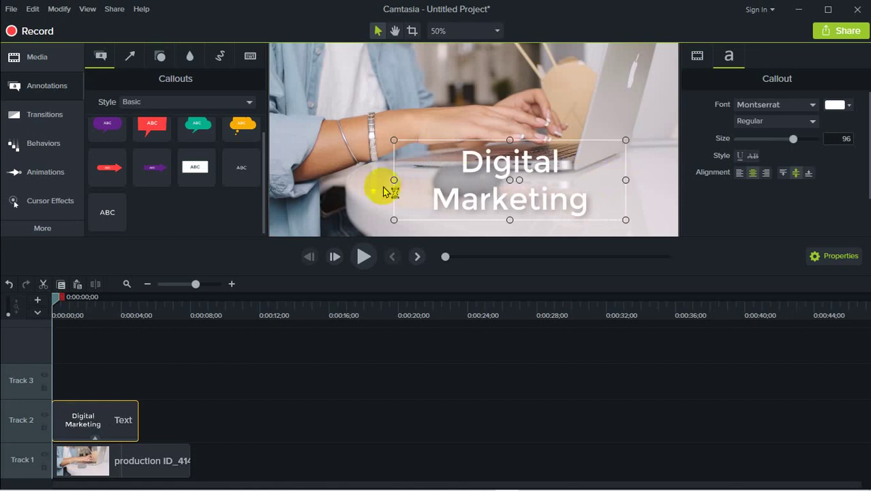
{"action": "left_click_drag", "start_coordinate": [393, 180], "coordinate": [294, 178]}
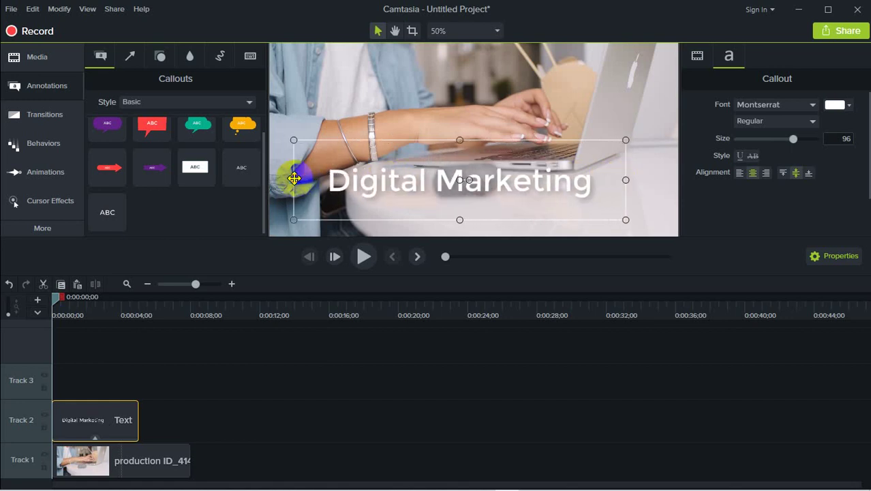
{"action": "left_click", "coordinate": [523, 100]}
{"action": "left_click_drag", "start_coordinate": [502, 181], "coordinate": [567, 214]}
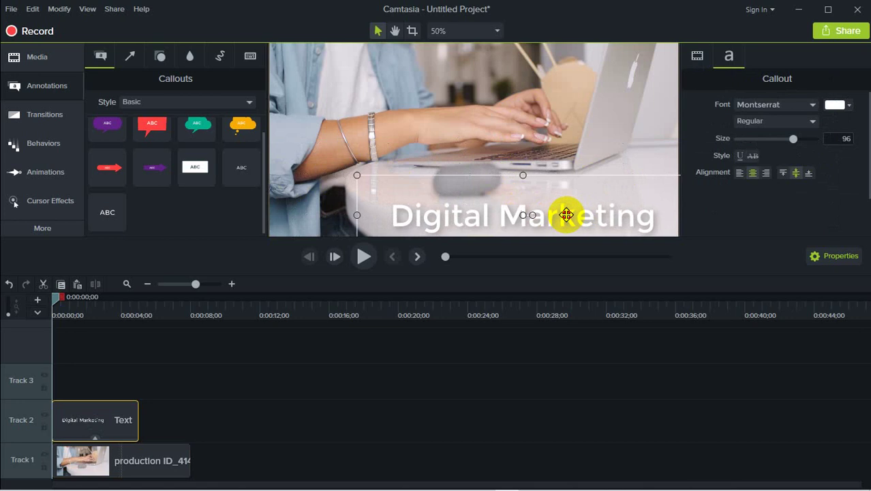
Alternate the selection between the background footage and the "Digital Marketing" callout to compare their properties
{"action": "left_click", "coordinate": [298, 205]}
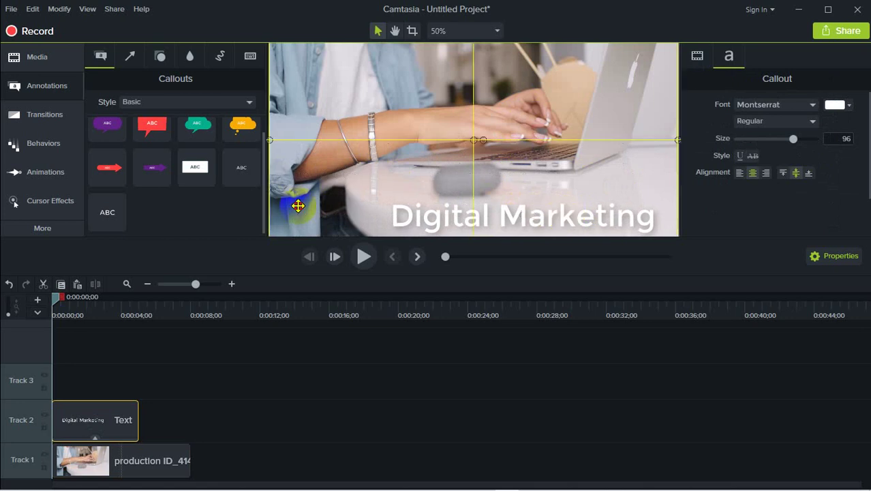
{"action": "left_click", "coordinate": [525, 210]}
{"action": "left_click", "coordinate": [379, 121]}
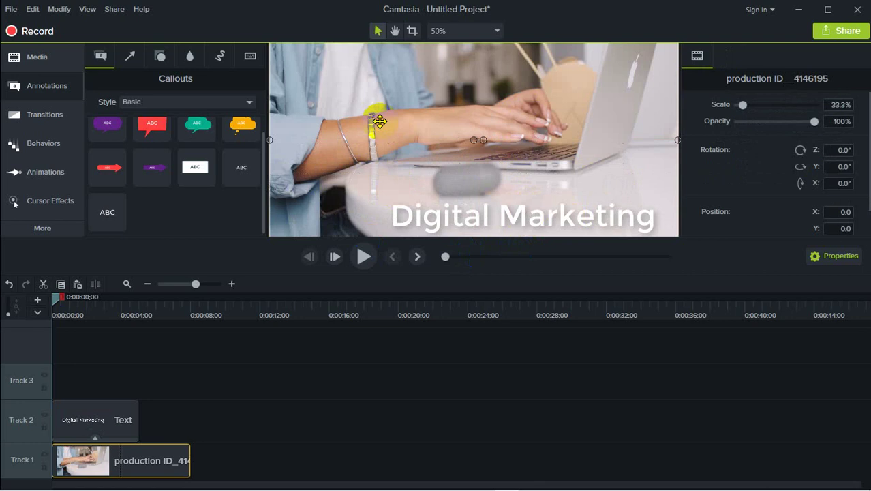
{"action": "left_click", "coordinate": [468, 222]}
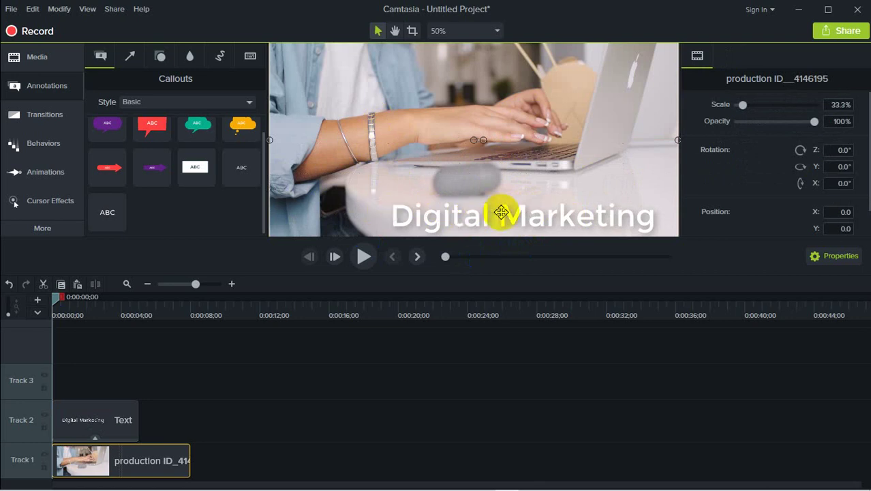
{"action": "left_click", "coordinate": [420, 213]}
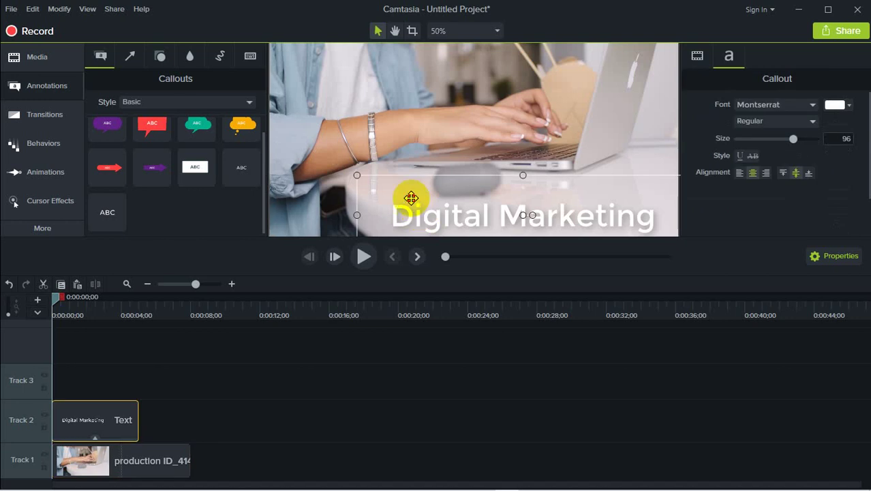
{"action": "left_click", "coordinate": [444, 128]}
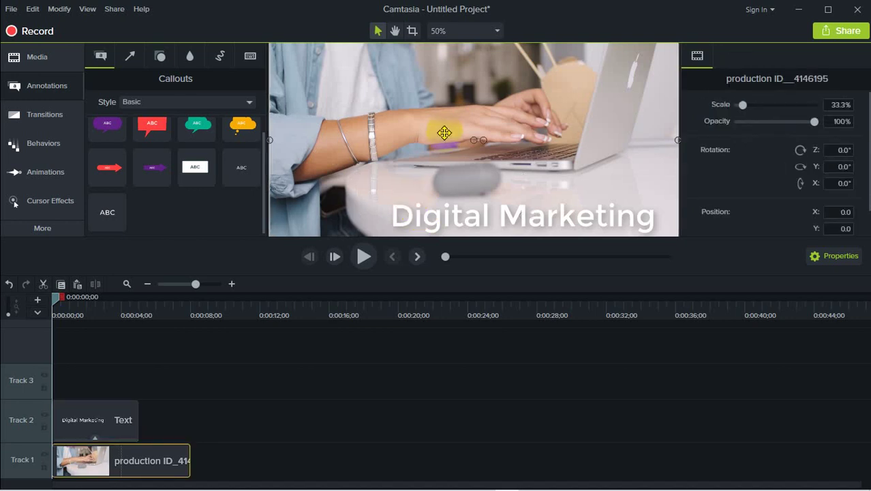
{"action": "left_click", "coordinate": [449, 217]}
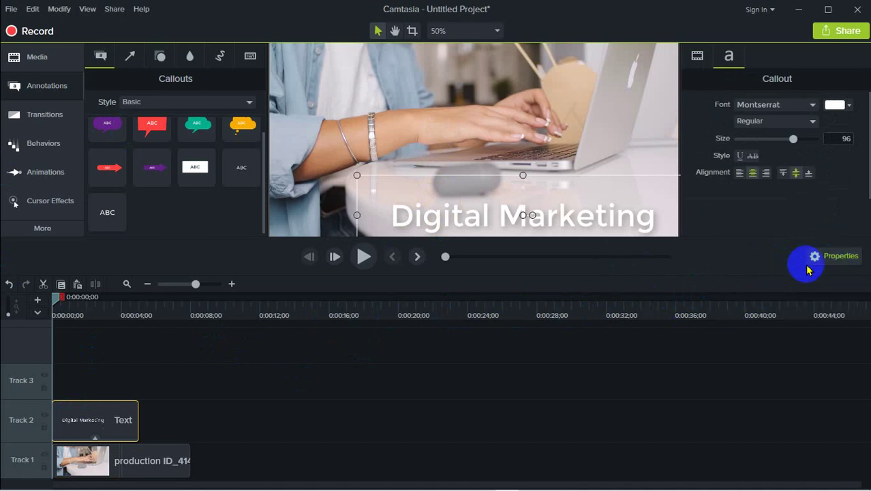
Hide the properties display, reselect the "Digital Marketing" callout on the canvas, and show its properties again
{"action": "left_click", "coordinate": [845, 258]}
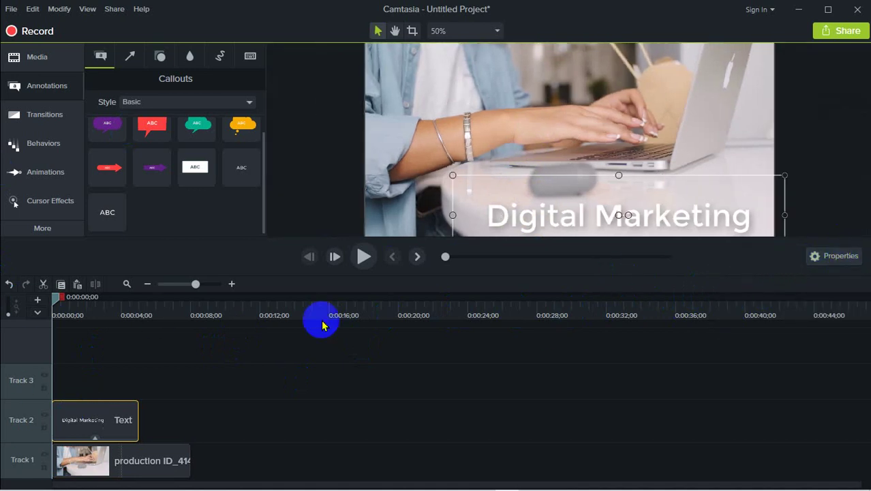
{"action": "left_click", "coordinate": [556, 406]}
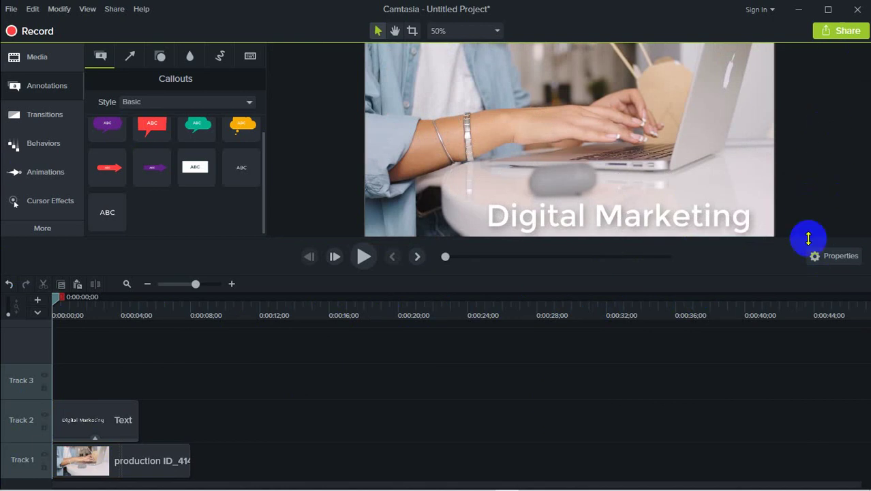
{"action": "left_click", "coordinate": [621, 210]}
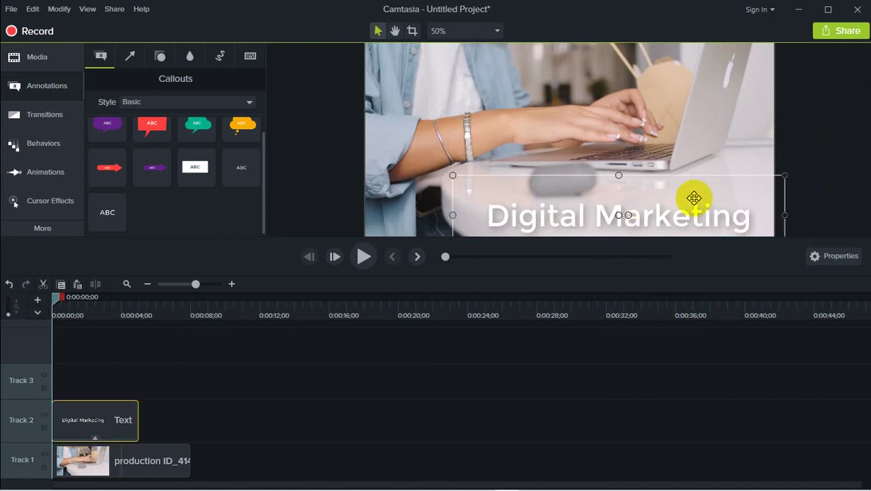
{"action": "left_click", "coordinate": [848, 263]}
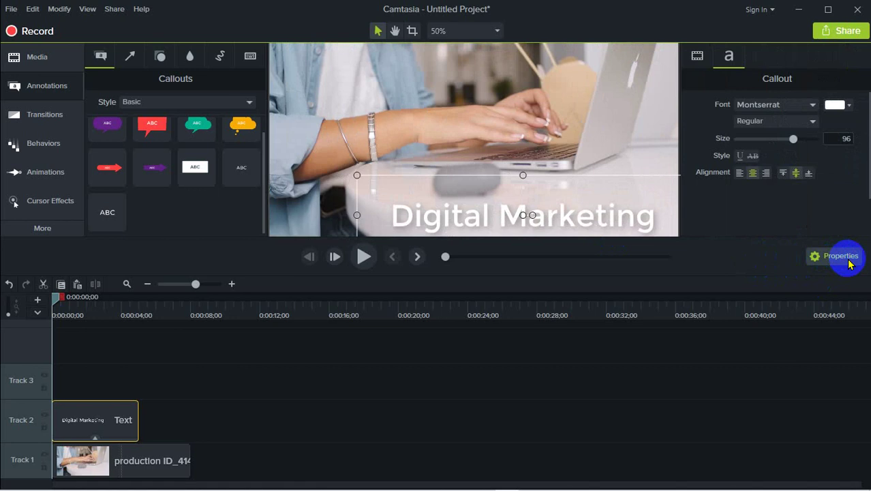
Clear the selection and view the properties of the callout followed by those of the background footage
{"action": "left_click", "coordinate": [368, 436]}
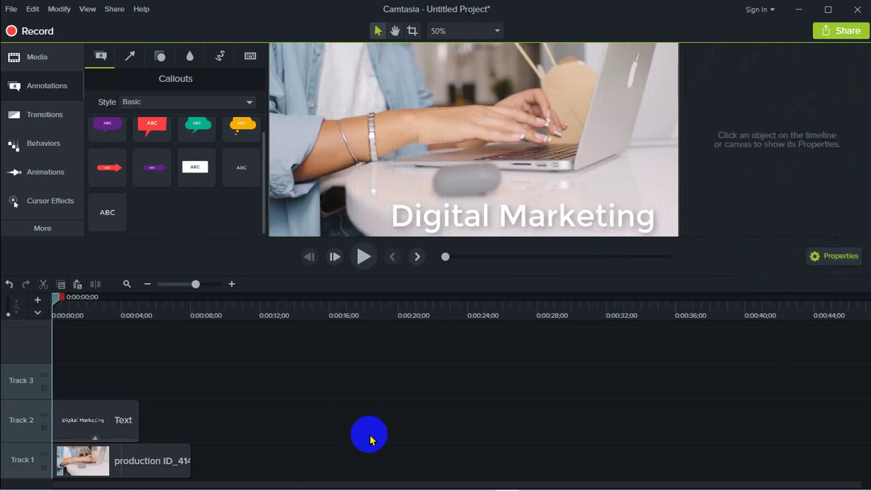
{"action": "left_click", "coordinate": [534, 221]}
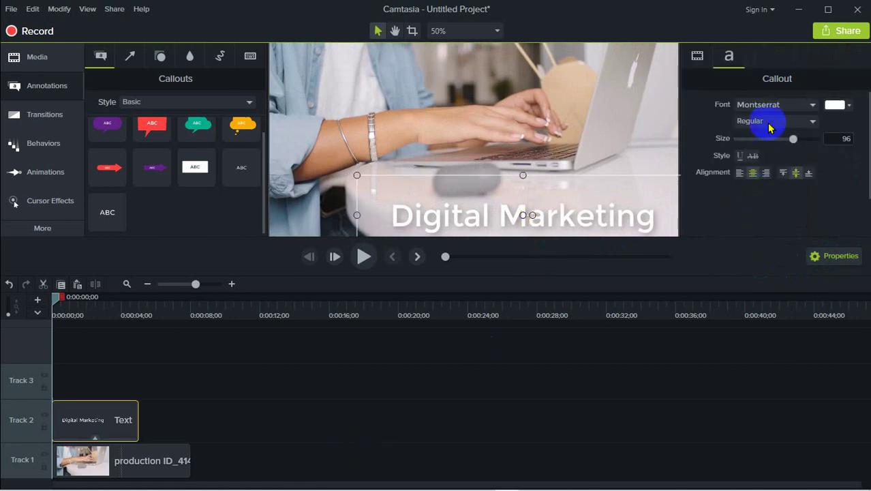
{"action": "left_click", "coordinate": [514, 162]}
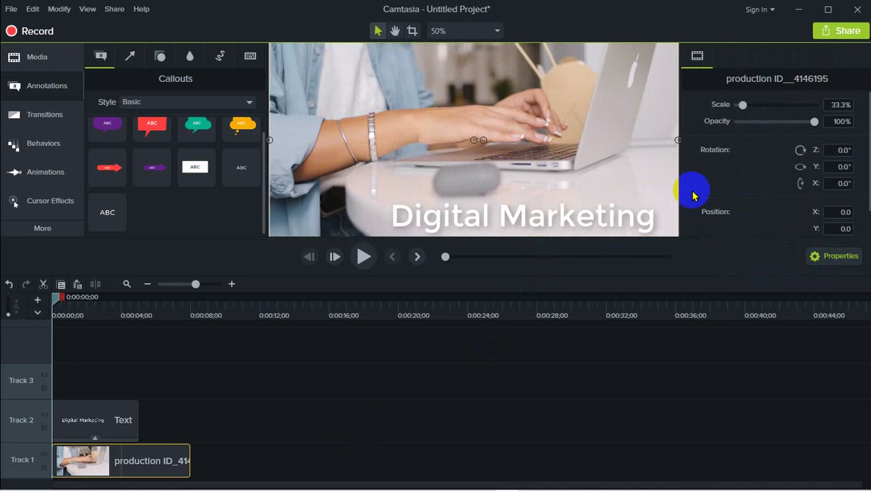
Hide and restore the background footage's properties twice, and deselect the clip
{"action": "left_click", "coordinate": [836, 257]}
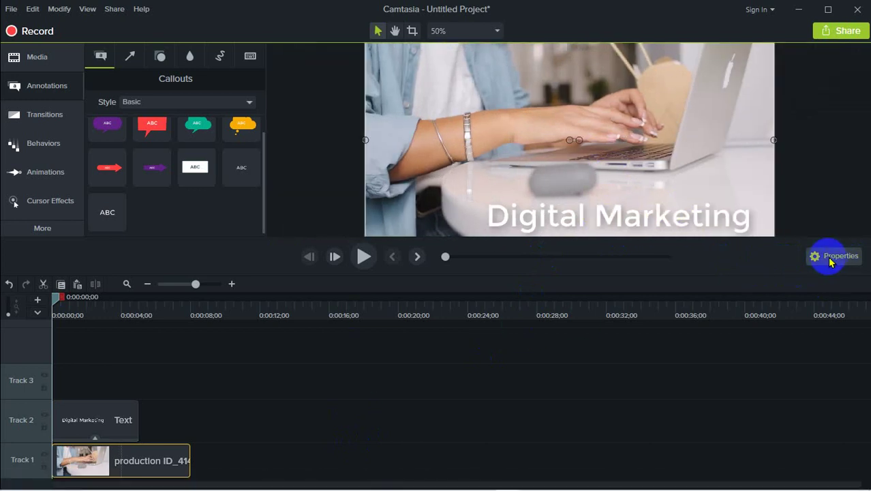
{"action": "left_click", "coordinate": [832, 261]}
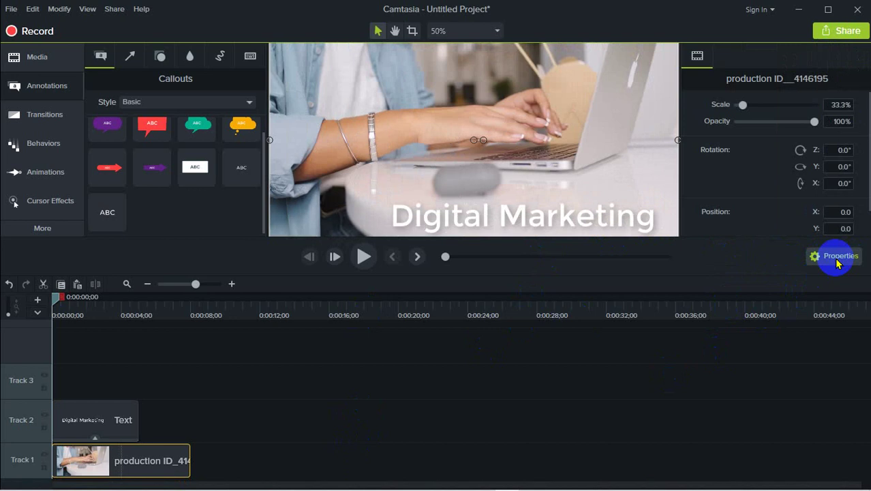
{"action": "left_click", "coordinate": [832, 259]}
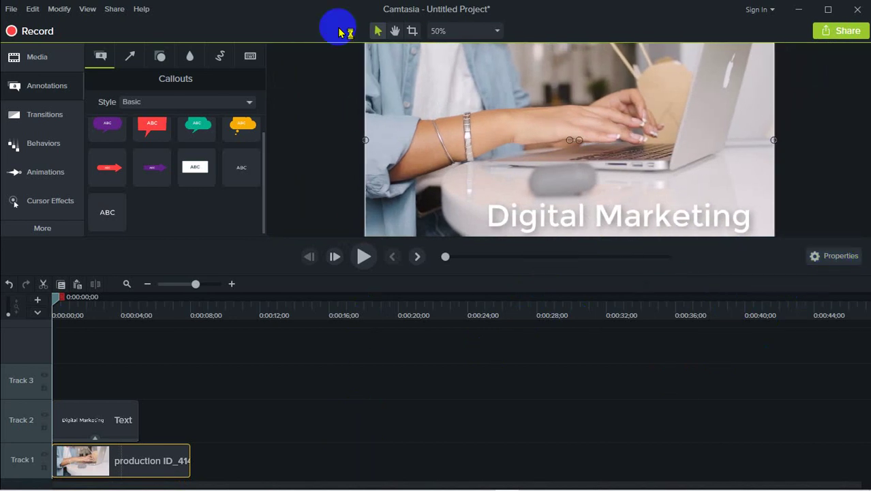
{"action": "left_click", "coordinate": [842, 262]}
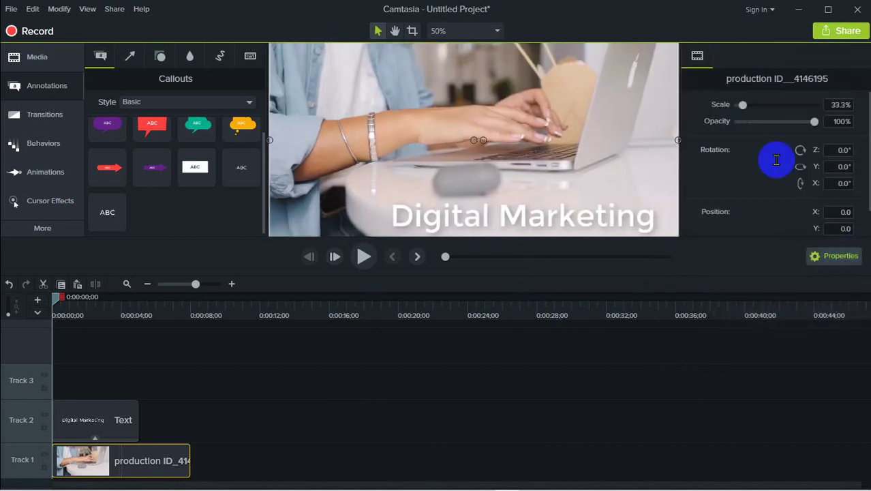
{"action": "left_click", "coordinate": [544, 398]}
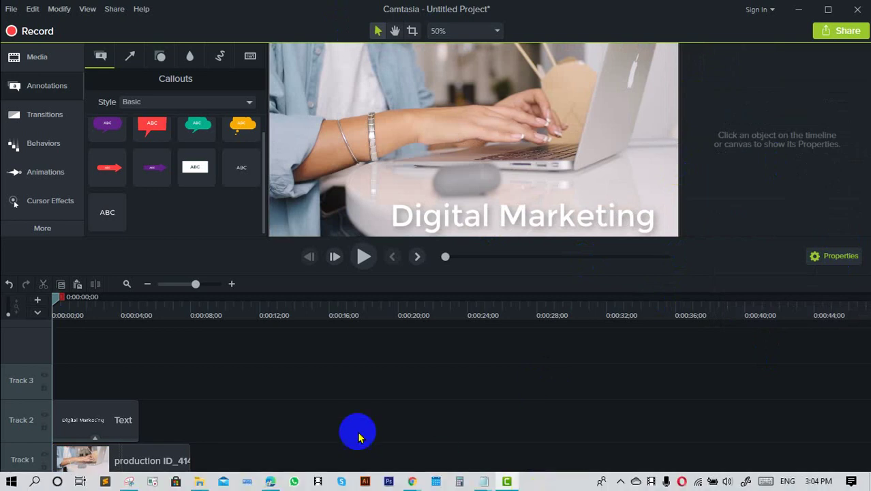
Hide and show the properties of the Track 2 text clip using its own clip commands, and clear the selection
{"action": "left_click", "coordinate": [87, 428]}
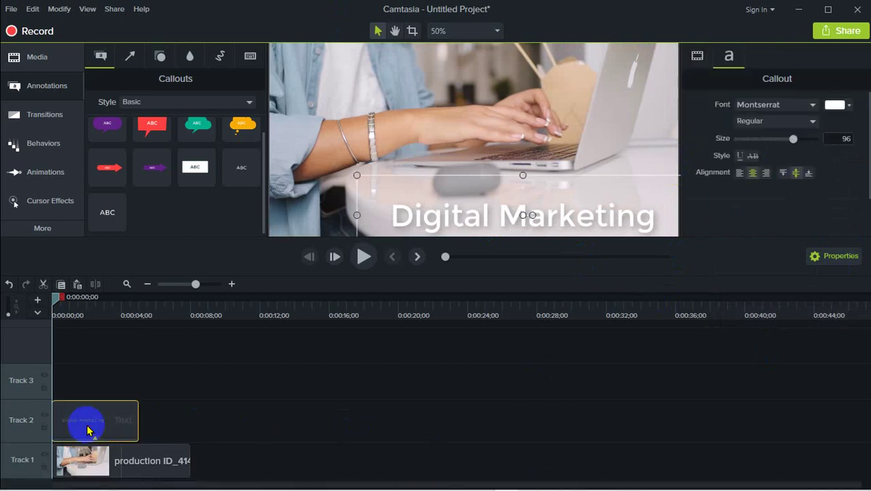
{"action": "right_click", "coordinate": [93, 428]}
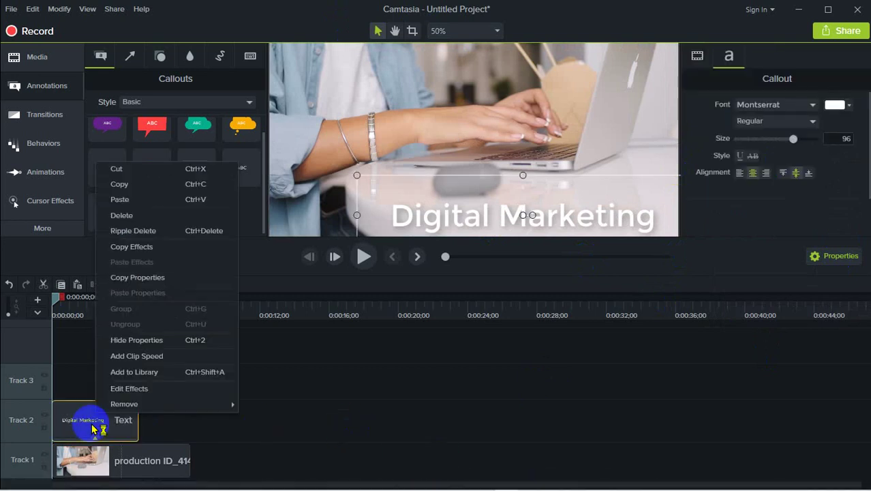
{"action": "left_click", "coordinate": [139, 340]}
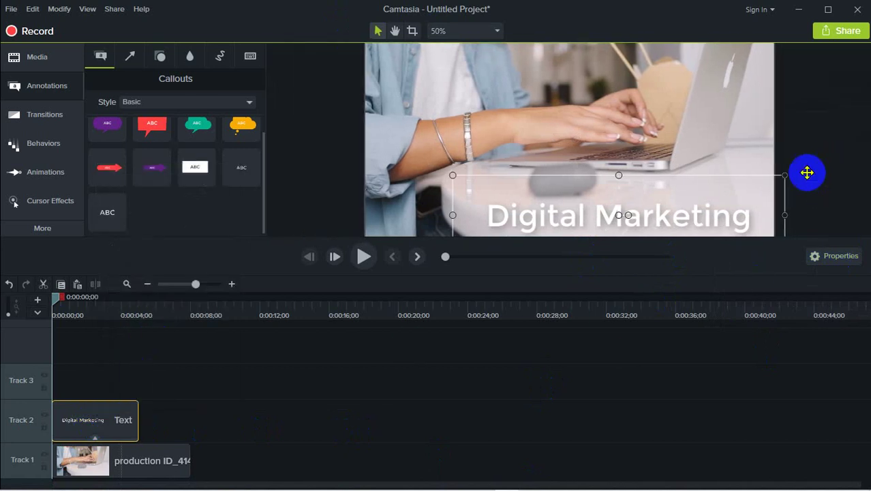
{"action": "right_click", "coordinate": [111, 420]}
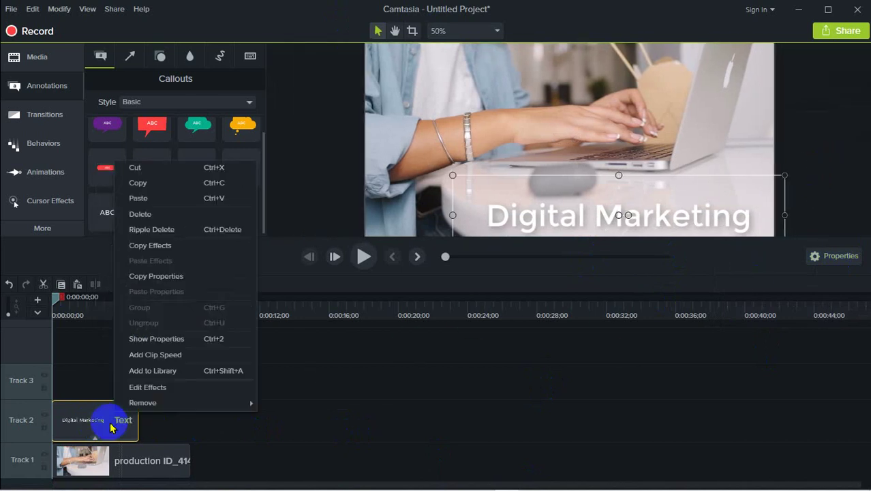
{"action": "left_click", "coordinate": [151, 338]}
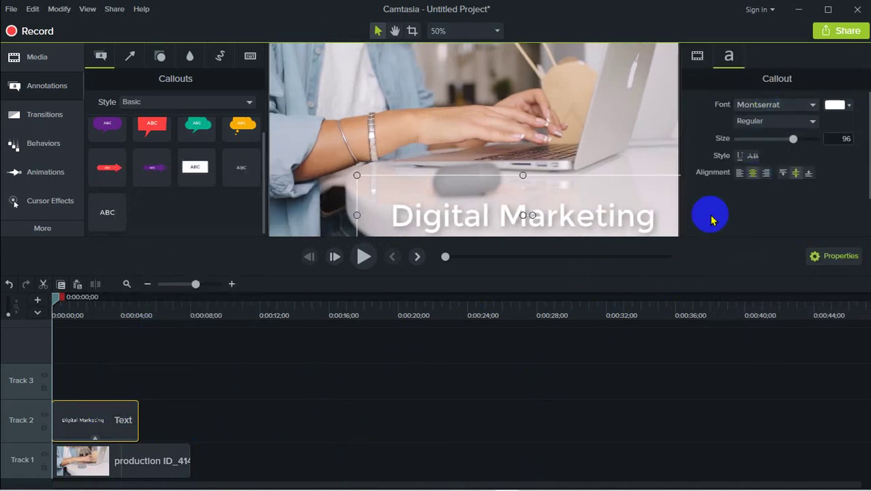
{"action": "right_click", "coordinate": [75, 421]}
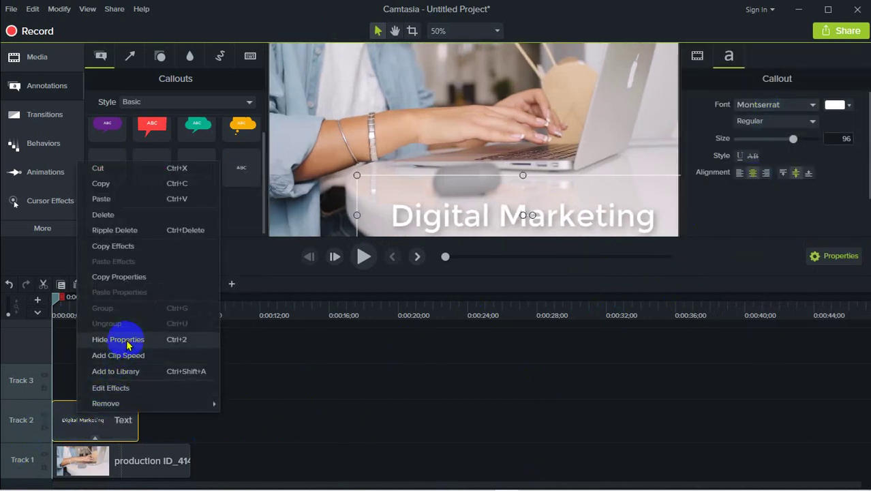
{"action": "left_click", "coordinate": [363, 363]}
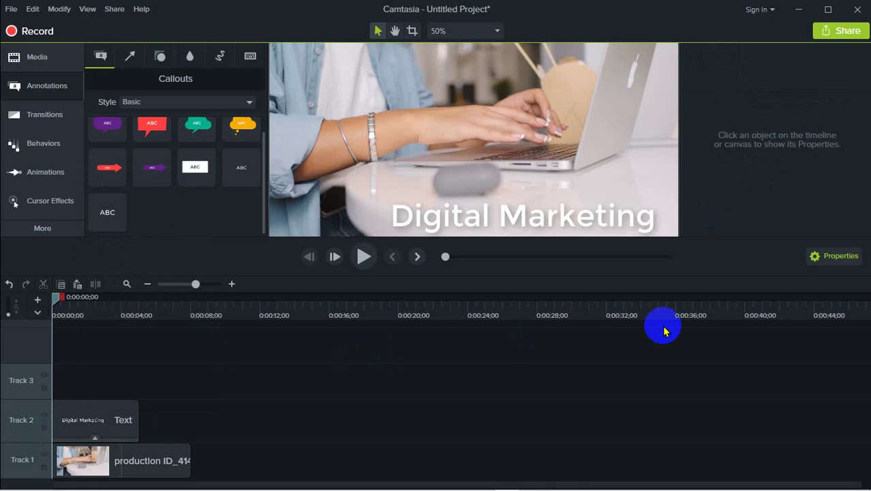
Select the background footage and the text callout in turn to check which properties each one offers
{"action": "left_click", "coordinate": [840, 256]}
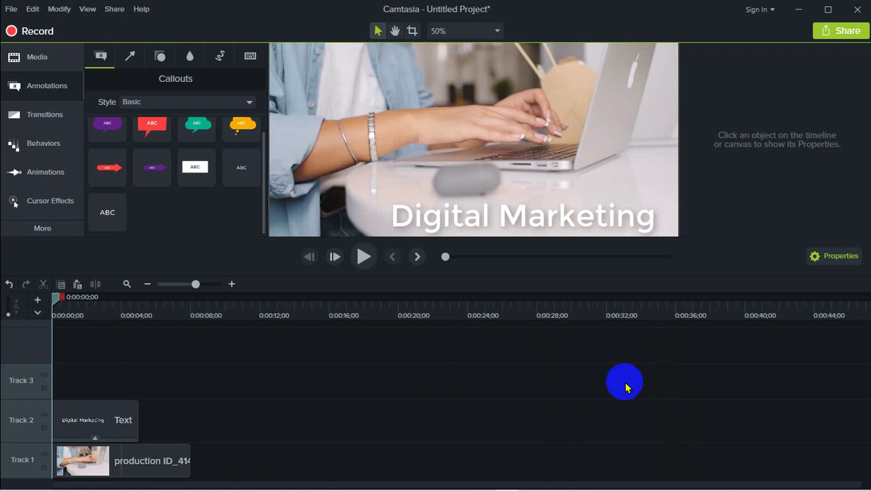
{"action": "left_click", "coordinate": [376, 132]}
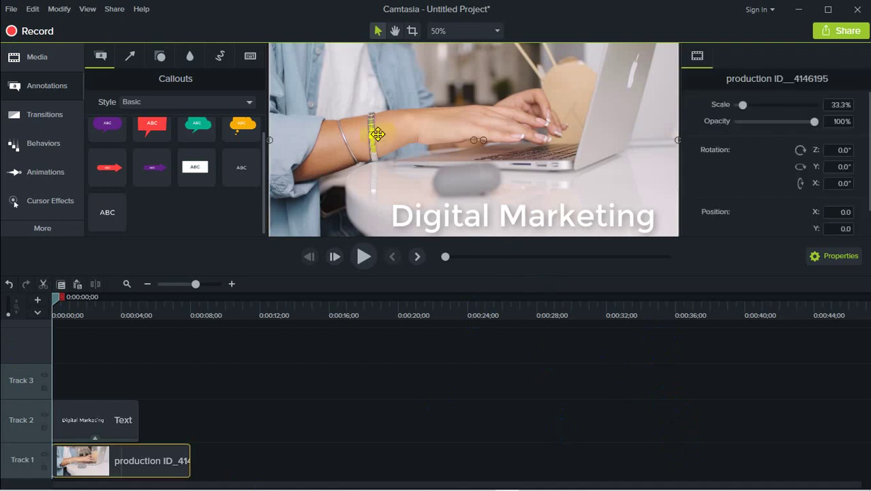
{"action": "left_click", "coordinate": [495, 221]}
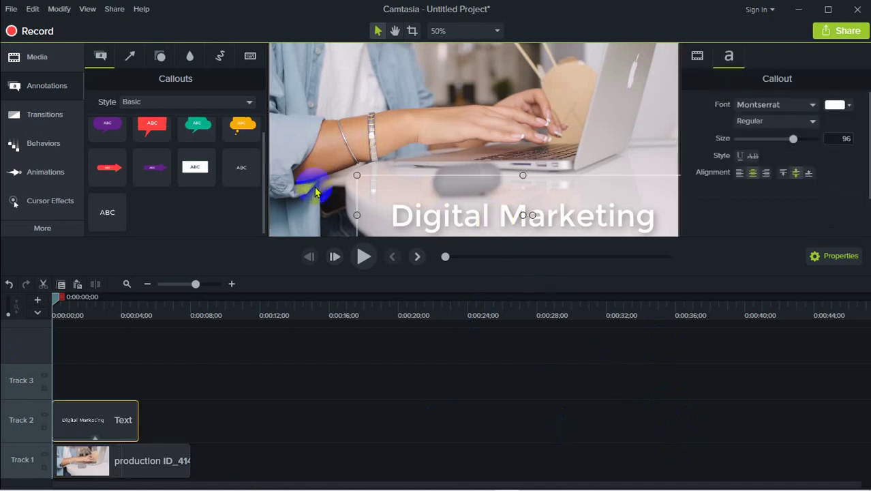
{"action": "left_click", "coordinate": [376, 131]}
{"action": "left_click", "coordinate": [464, 216]}
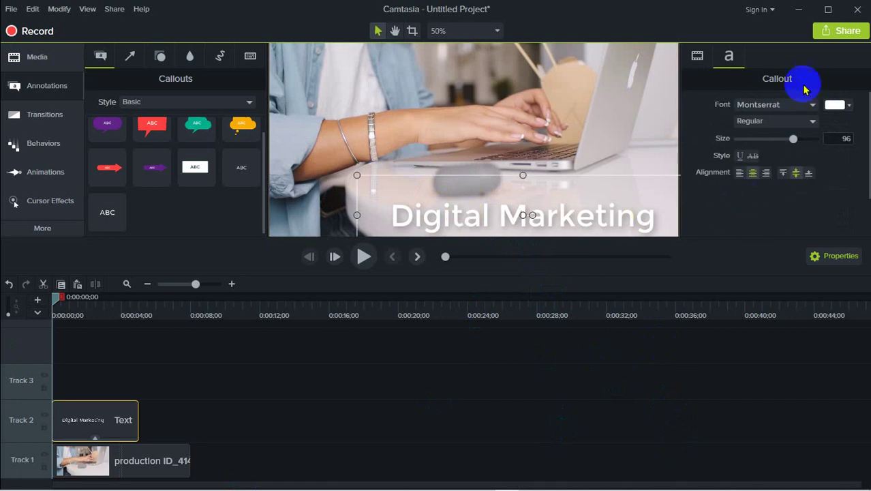
{"action": "left_click", "coordinate": [327, 100]}
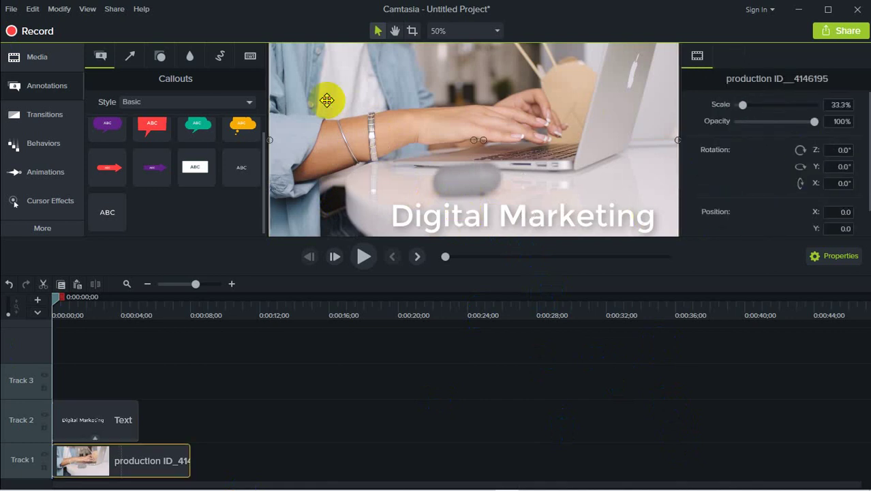
Look through the background footage's scale, opacity, rotation and position properties
{"action": "scroll", "coordinate": [744, 184], "scroll_direction": "down", "scroll_amount": 1}
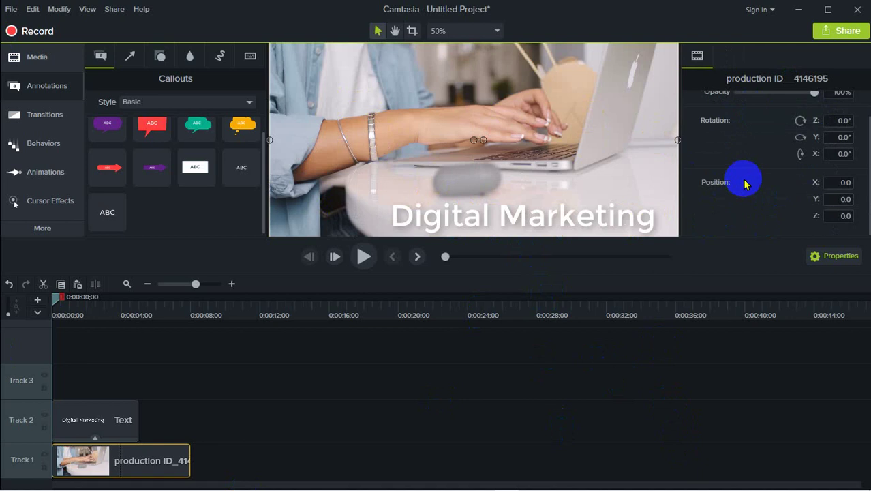
{"action": "scroll", "coordinate": [744, 184], "scroll_direction": "up", "scroll_amount": 1}
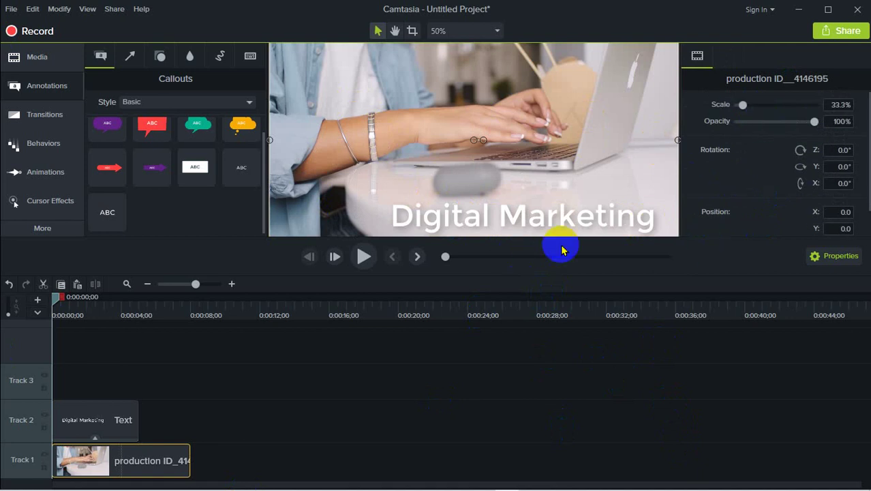
Browse the fonts available for the "Digital Marketing" callout from end to end, and close the list without choosing one
{"action": "left_click", "coordinate": [516, 220]}
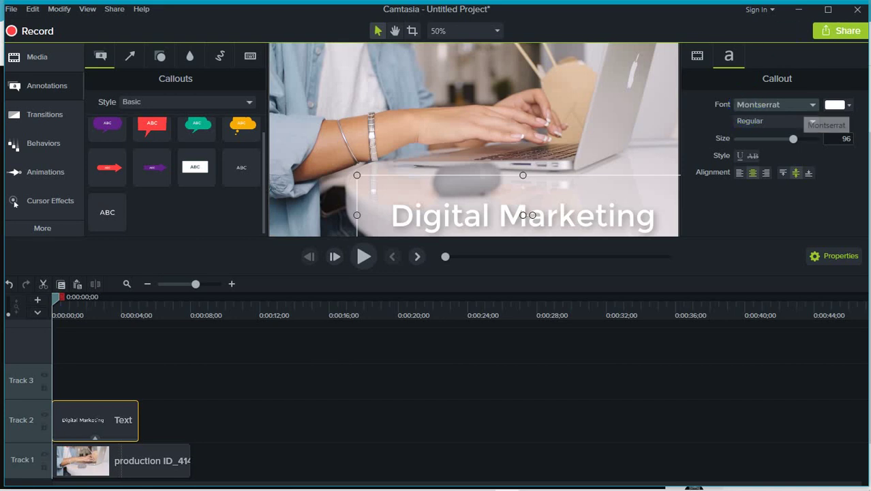
{"action": "left_click", "coordinate": [745, 107]}
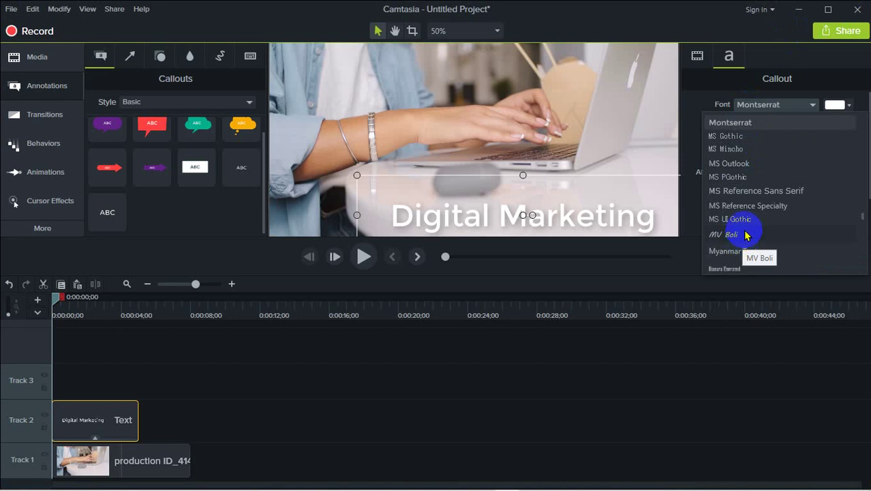
{"action": "scroll", "coordinate": [747, 197], "scroll_direction": "down", "scroll_amount": 15}
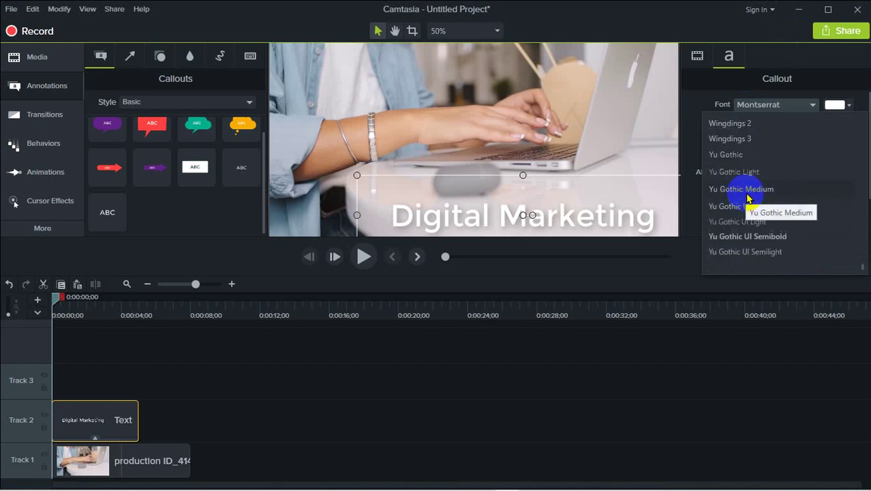
{"action": "scroll", "coordinate": [748, 198], "scroll_direction": "up", "scroll_amount": 20}
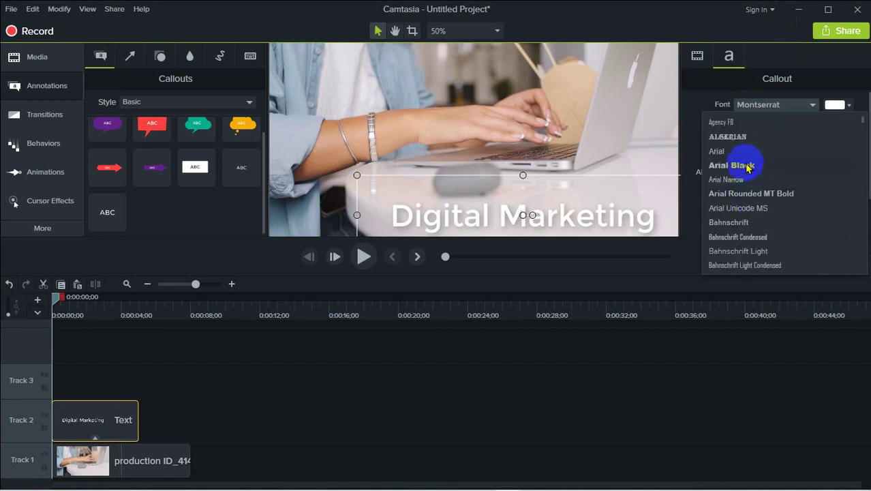
{"action": "left_click", "coordinate": [690, 112]}
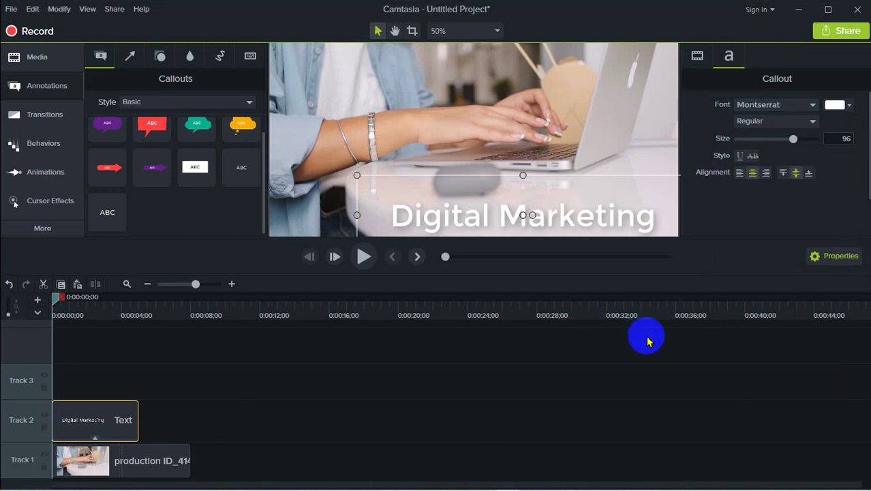
Try dark red, a brighter red and yellow as the "Digital Marketing" text colour
{"action": "left_click", "coordinate": [515, 212]}
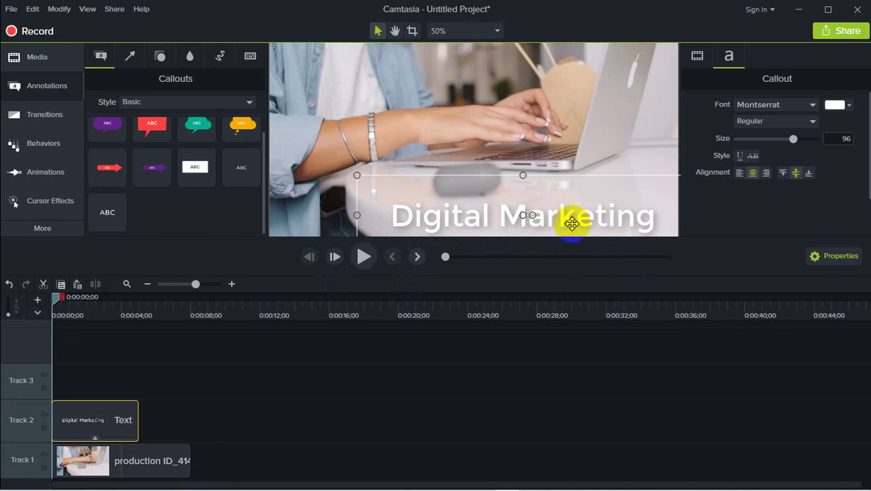
{"action": "left_click", "coordinate": [838, 107]}
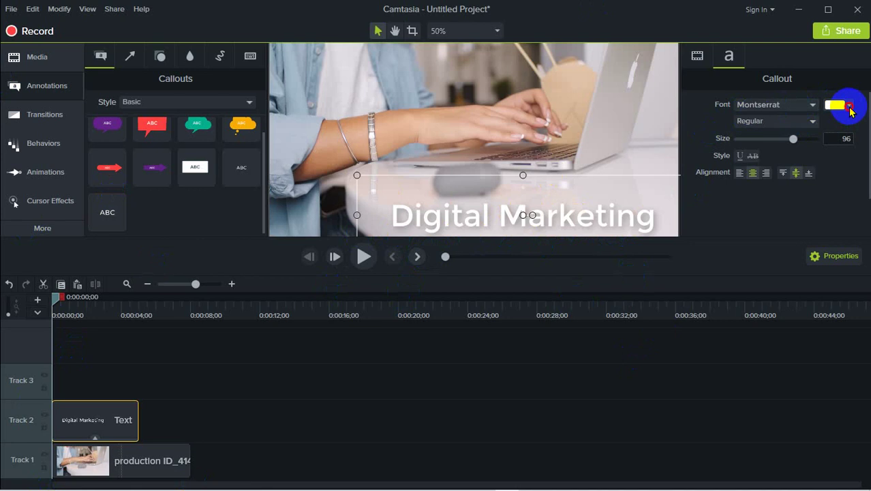
{"action": "left_click", "coordinate": [849, 107]}
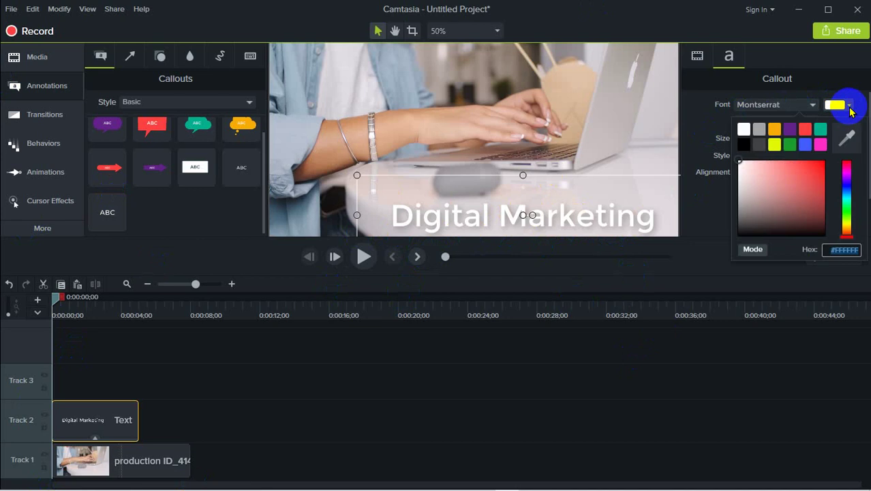
{"action": "left_click", "coordinate": [802, 192]}
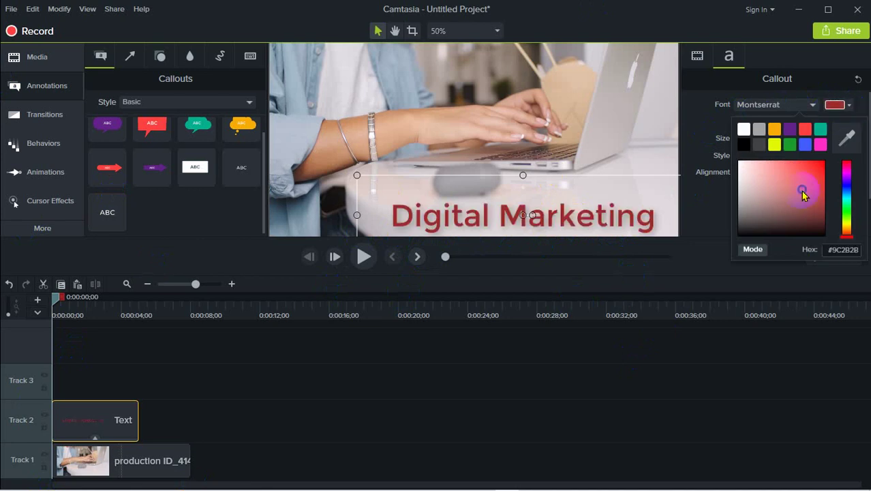
{"action": "left_click_drag", "start_coordinate": [802, 196], "coordinate": [804, 172]}
{"action": "left_click", "coordinate": [776, 144]}
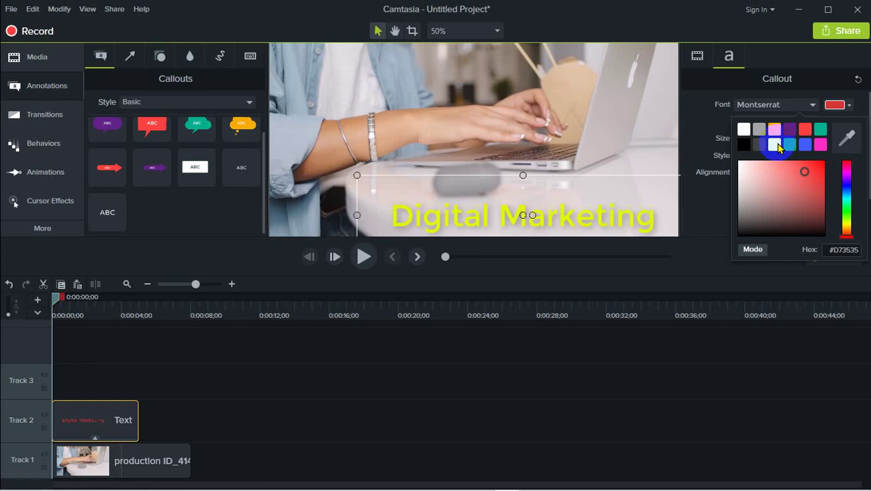
Try the dark grey and red swatches on the callout text, and set its colour back to white
{"action": "left_click", "coordinate": [833, 105]}
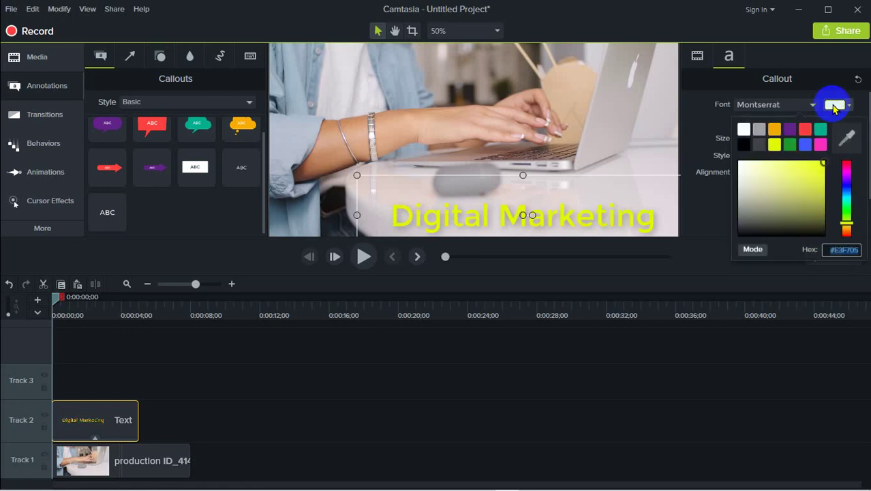
{"action": "left_click", "coordinate": [760, 145]}
{"action": "left_click", "coordinate": [803, 130]}
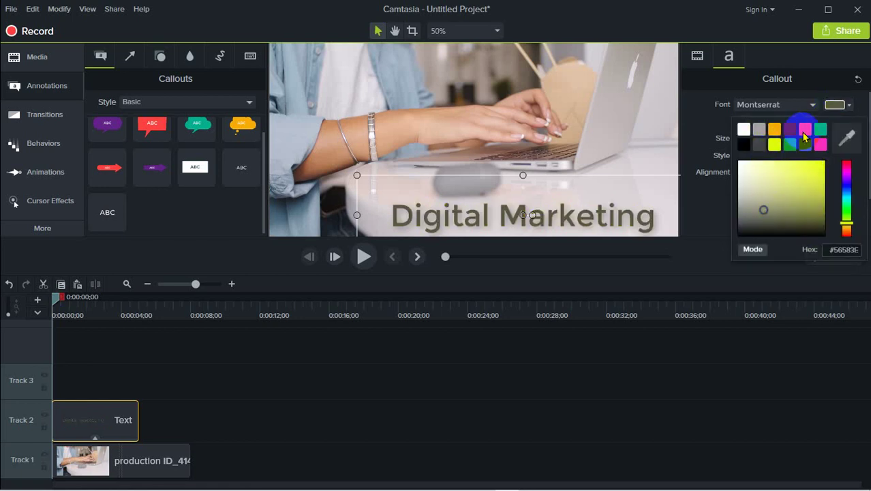
{"action": "left_click", "coordinate": [835, 104]}
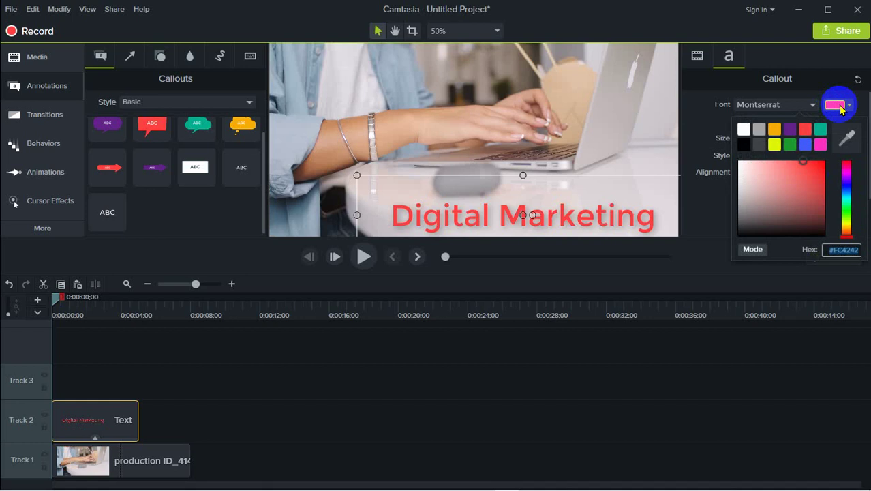
{"action": "left_click", "coordinate": [744, 128]}
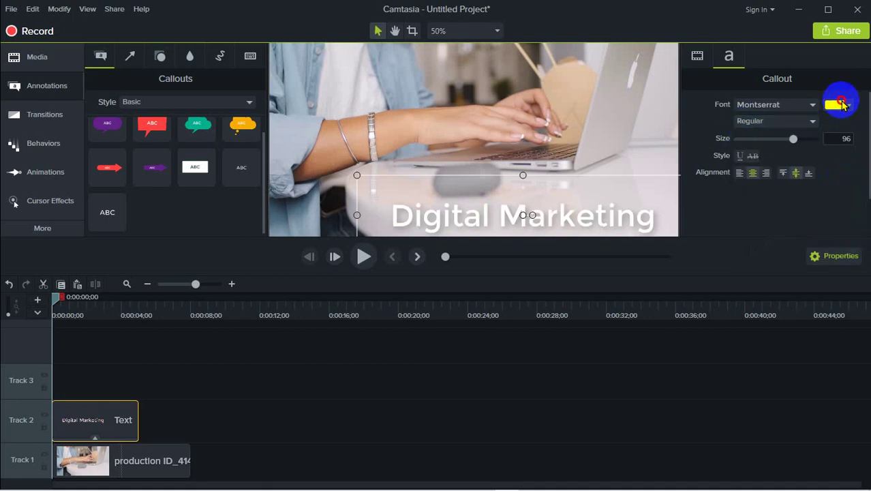
Set the "Digital Marketing" text colour to dark red #800A0A and clear the selection
{"action": "left_click", "coordinate": [835, 104]}
{"action": "left_click", "coordinate": [804, 129]}
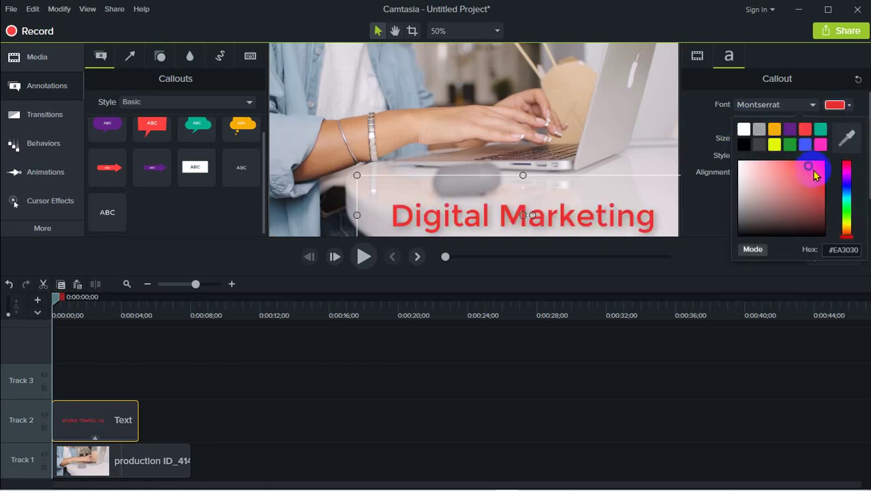
{"action": "left_click_drag", "start_coordinate": [816, 176], "coordinate": [820, 204]}
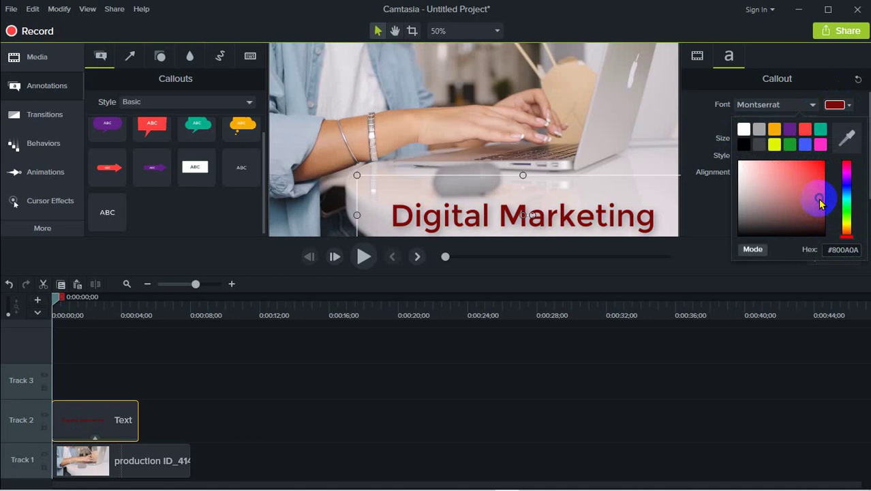
{"action": "left_click", "coordinate": [694, 368]}
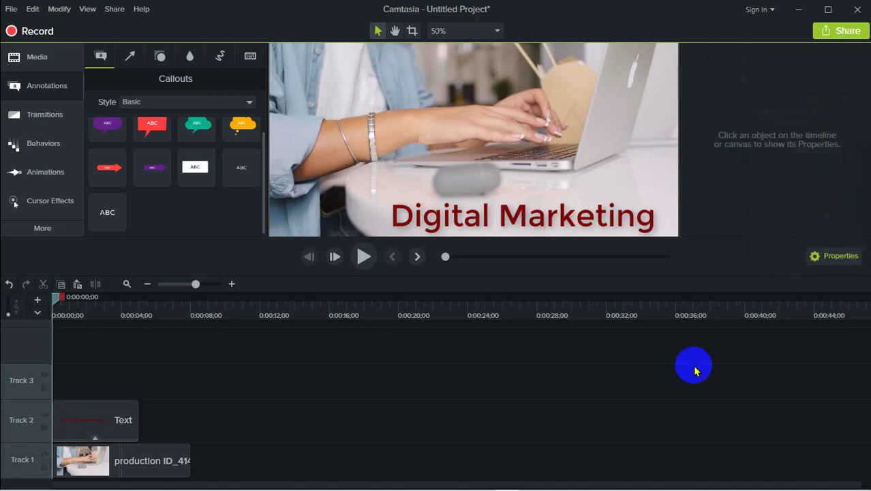
Set the "Digital Marketing" callout's font size to 90 and clear the selection
{"action": "left_click", "coordinate": [597, 229]}
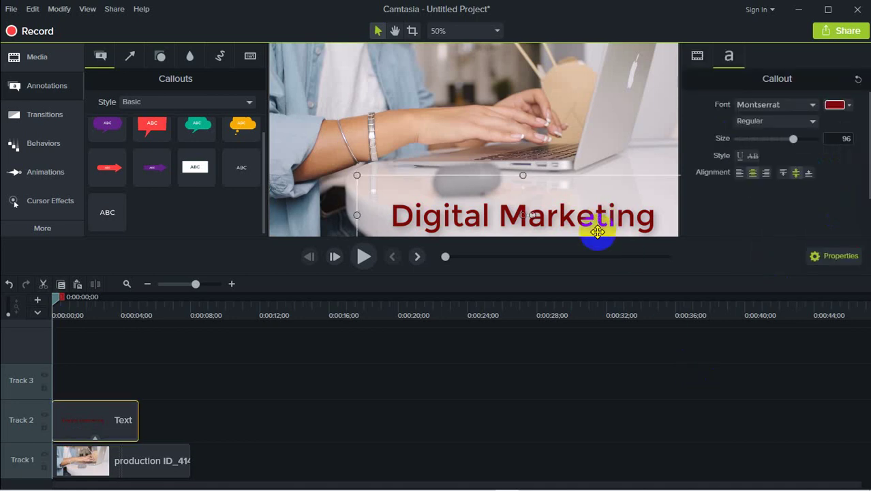
{"action": "left_click", "coordinate": [425, 413]}
{"action": "left_click", "coordinate": [523, 215]}
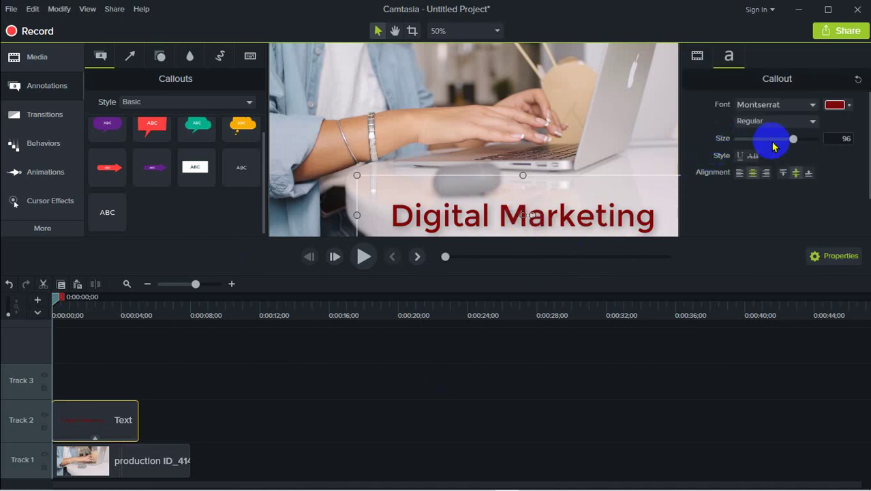
{"action": "mouse_move", "coordinate": [793, 139]}
{"action": "left_mouse_down"}
{"action": "mouse_move", "coordinate": [741, 146]}
{"action": "mouse_move", "coordinate": [780, 140]}
{"action": "mouse_move", "coordinate": [791, 148]}
{"action": "left_mouse_up"}
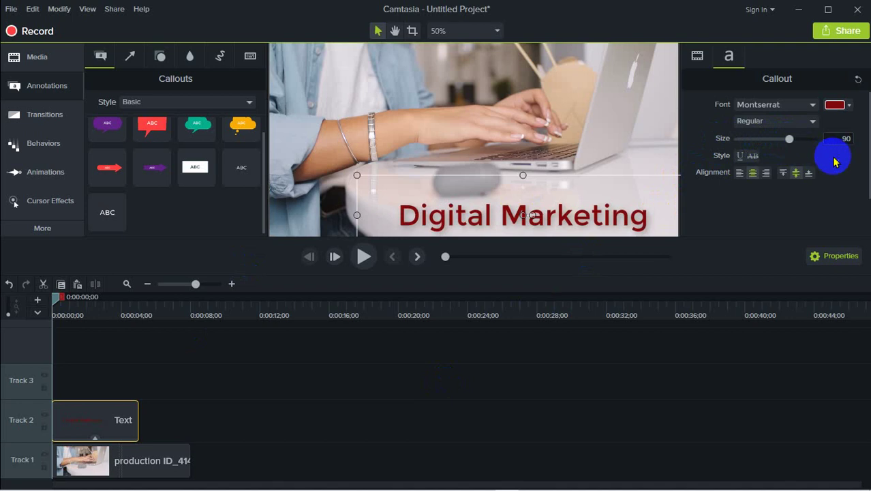
{"action": "double_click", "coordinate": [849, 140]}
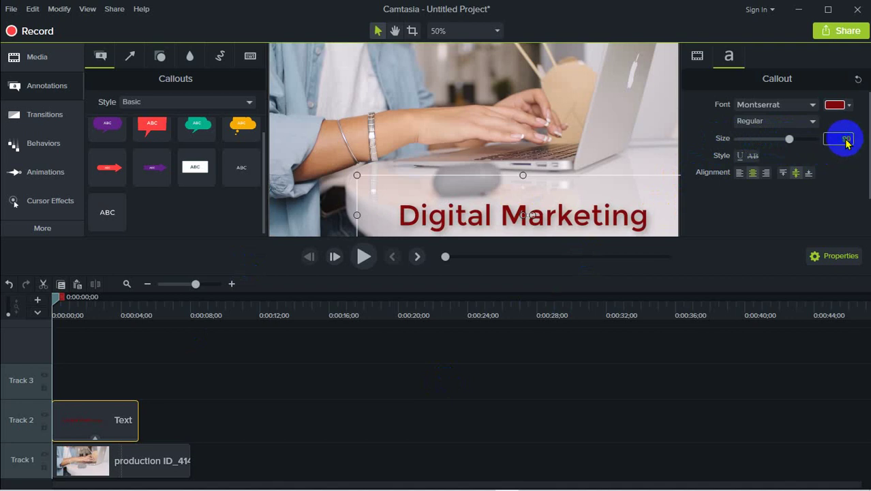
{"action": "left_click", "coordinate": [814, 149]}
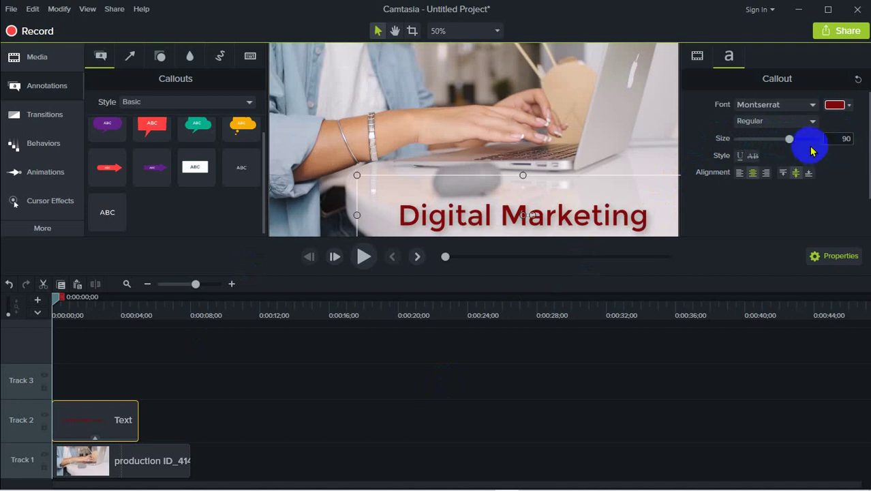
{"action": "left_click", "coordinate": [654, 407]}
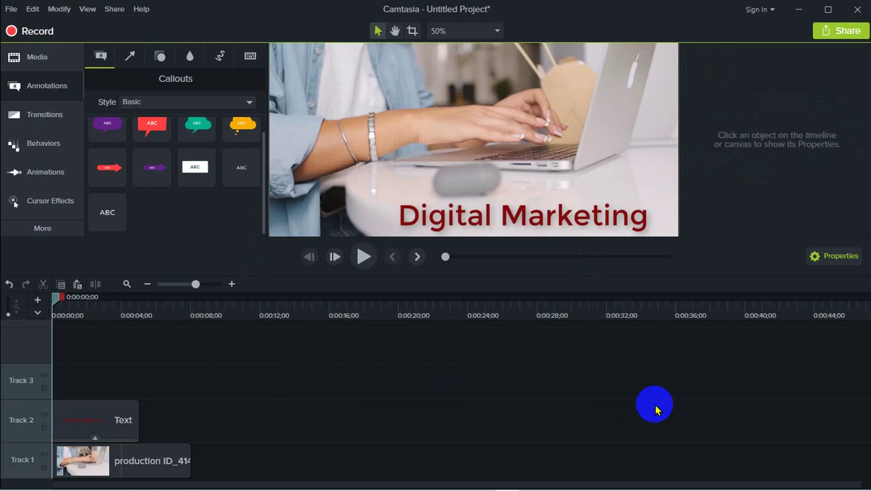
{"action": "left_click", "coordinate": [551, 202]}
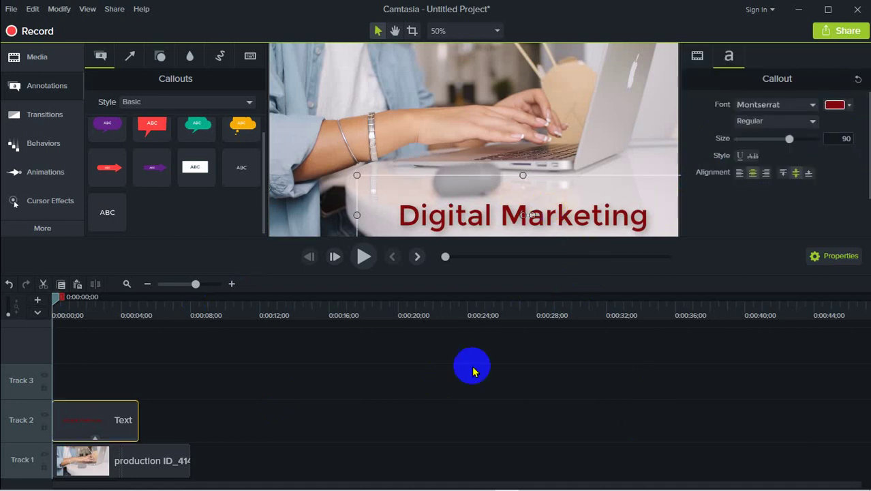
{"action": "left_click", "coordinate": [482, 389]}
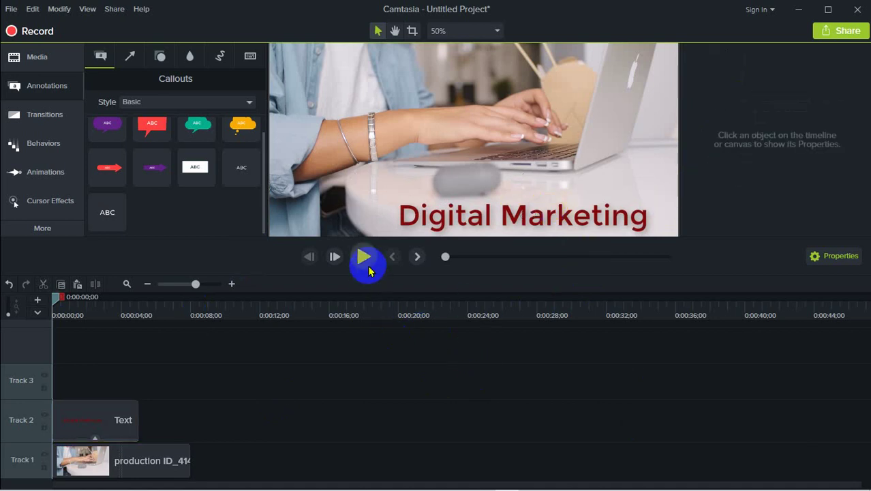
Preview the project to its end, return the playhead to the start, and replay briefly before pausing
{"action": "left_click", "coordinate": [363, 266]}
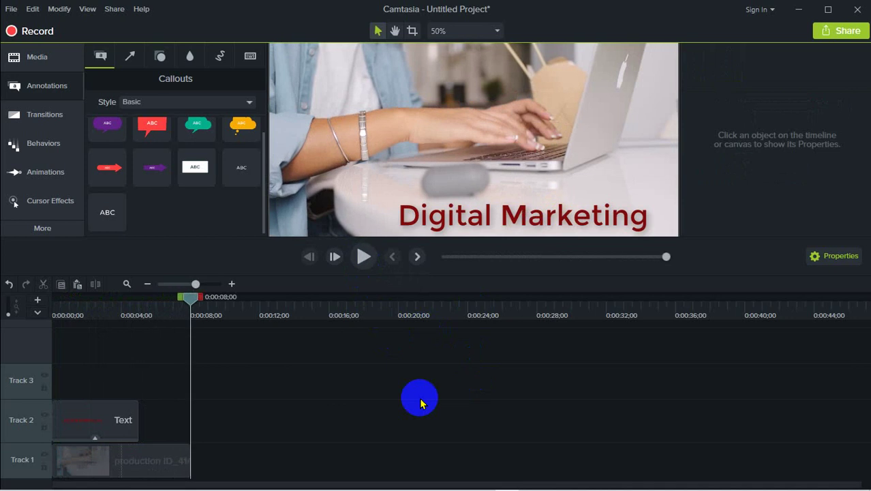
{"action": "left_click", "coordinate": [364, 257]}
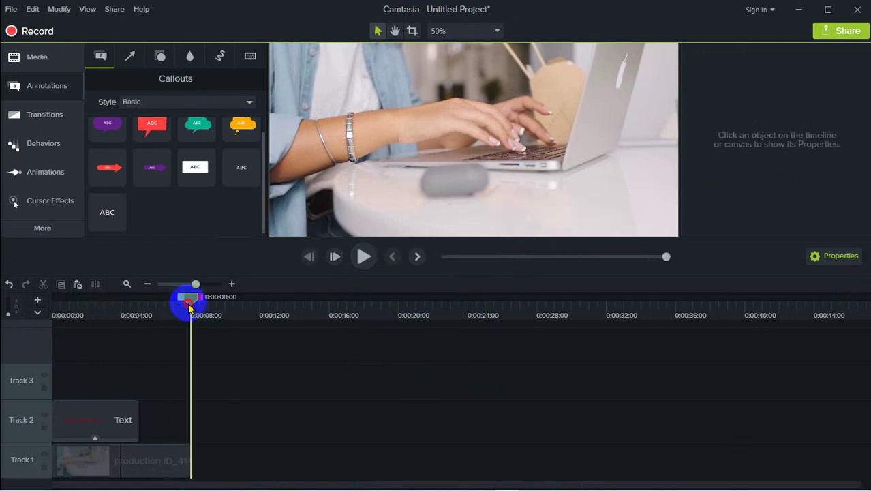
{"action": "left_click_drag", "start_coordinate": [189, 298], "coordinate": [34, 324]}
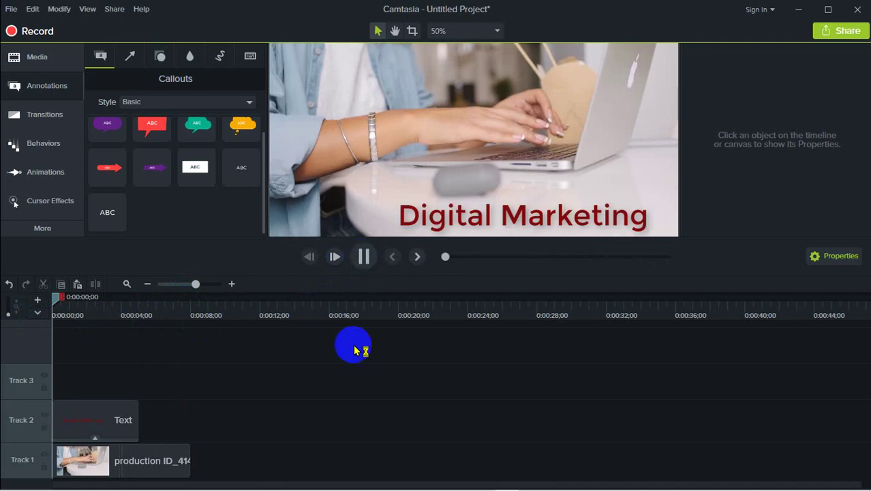
{"action": "left_click", "coordinate": [365, 257]}
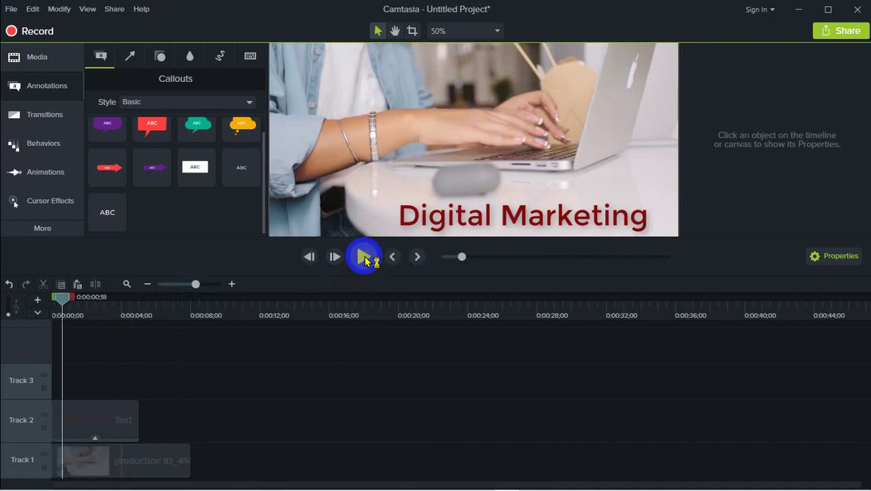
Scrub the playhead to the end of the Track 2 text clip at 0:00:04;27, and return it to the start
{"action": "left_click", "coordinate": [104, 422]}
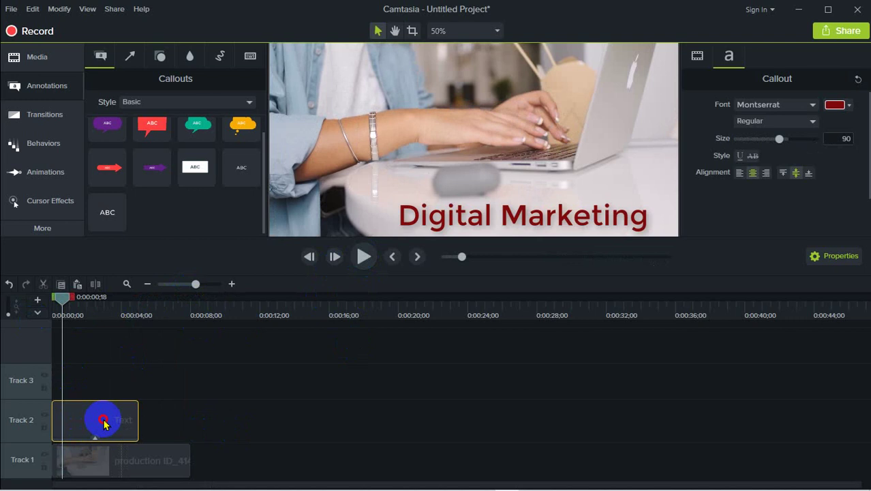
{"action": "left_click", "coordinate": [65, 300]}
{"action": "left_click_drag", "start_coordinate": [65, 300], "coordinate": [137, 315]}
{"action": "left_click", "coordinate": [159, 334]}
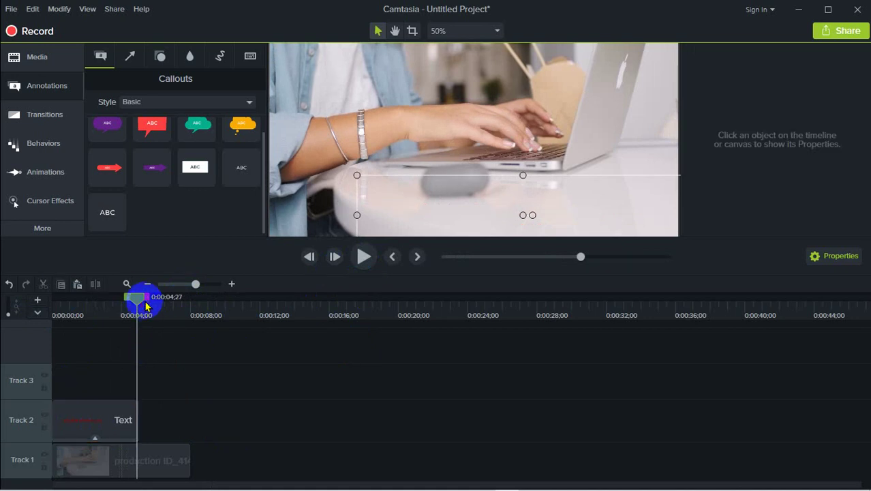
{"action": "left_click", "coordinate": [59, 303]}
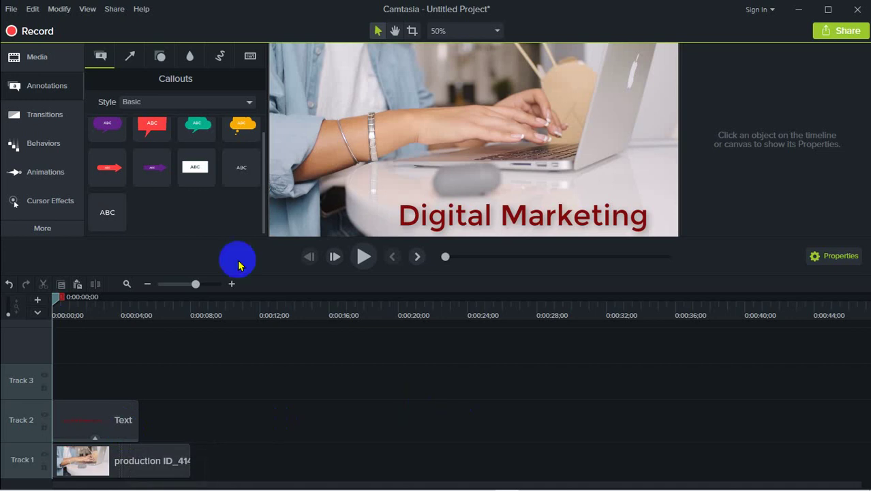
Extend the Track 2 text clip to an 8-second duration, matching the end of the Track 1 footage, and clear the selection
{"action": "left_click", "coordinate": [111, 435]}
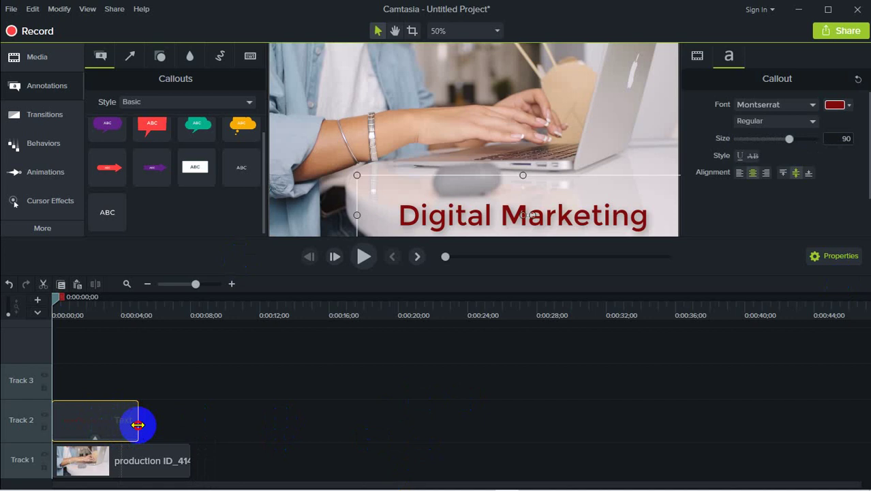
{"action": "left_click_drag", "start_coordinate": [137, 425], "coordinate": [185, 429]}
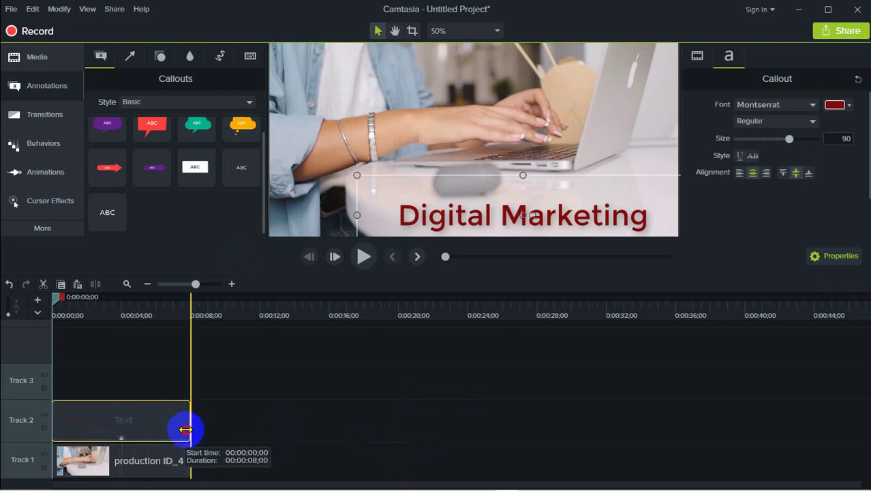
{"action": "left_click_drag", "start_coordinate": [186, 429], "coordinate": [186, 430]}
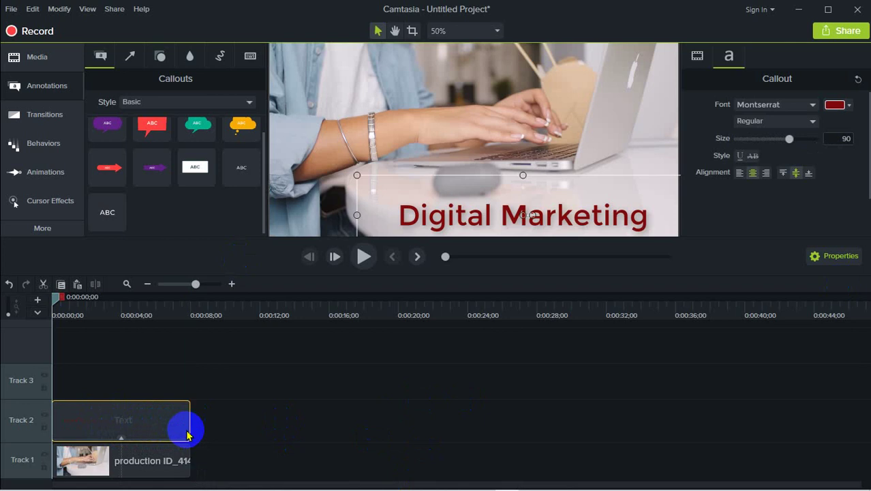
{"action": "left_click", "coordinate": [229, 424]}
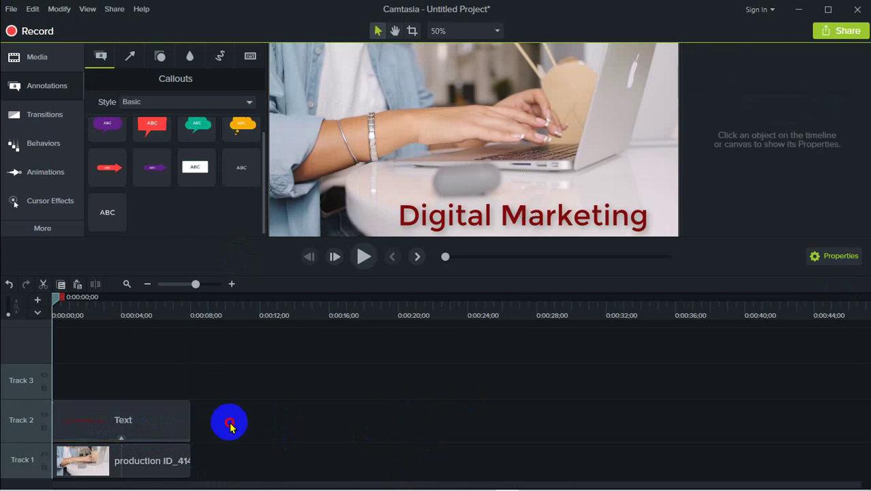
Compare the Track 1 footage and Track 2 text clips, and examine the effects applied to the text clip
{"action": "left_click", "coordinate": [165, 461]}
{"action": "left_click", "coordinate": [232, 435]}
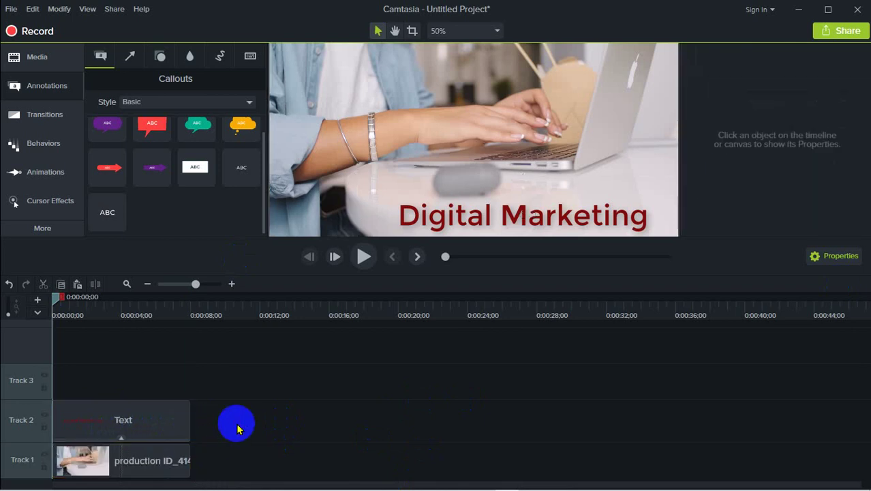
{"action": "left_click", "coordinate": [151, 455]}
{"action": "left_click", "coordinate": [150, 437]}
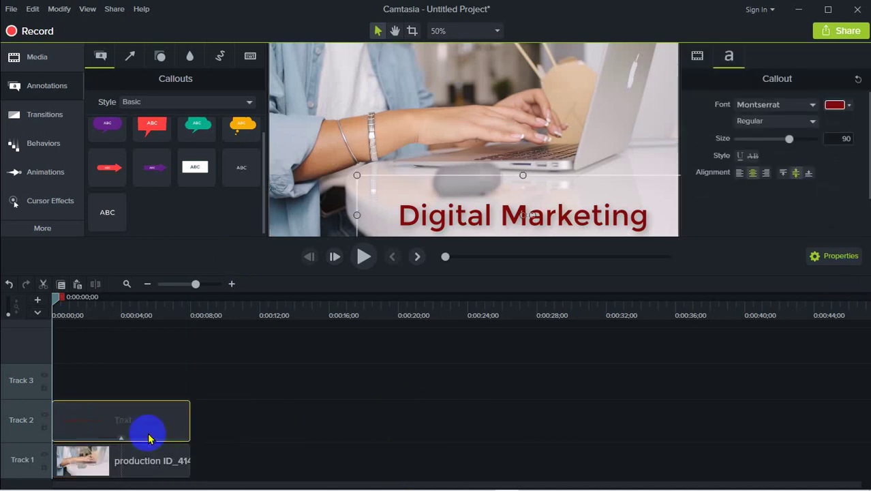
{"action": "left_click", "coordinate": [146, 458]}
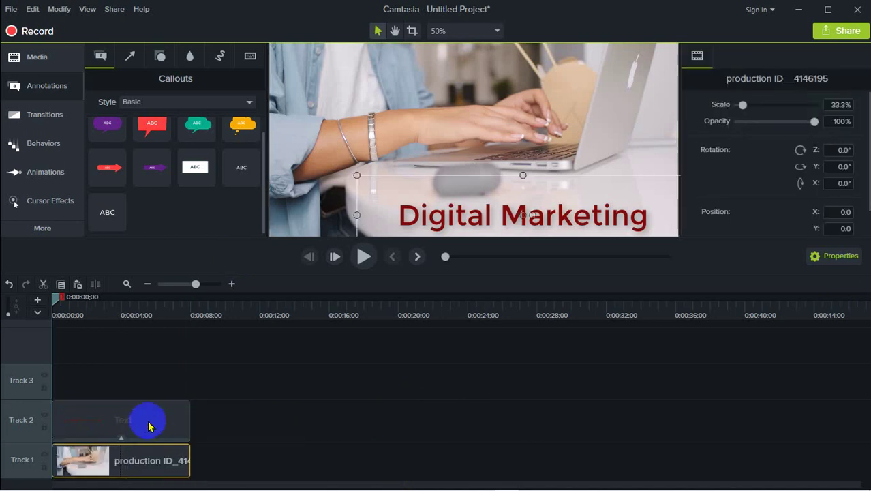
{"action": "left_click", "coordinate": [149, 426]}
{"action": "left_click", "coordinate": [150, 458]}
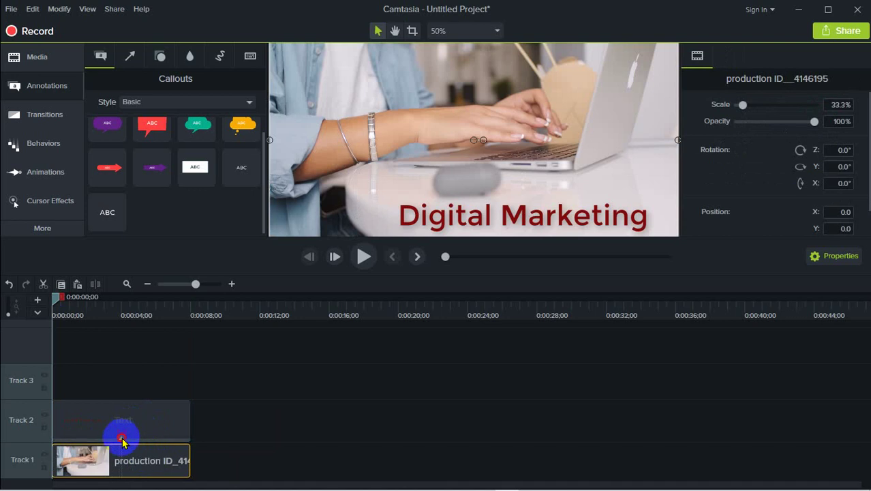
{"action": "left_click", "coordinate": [247, 436]}
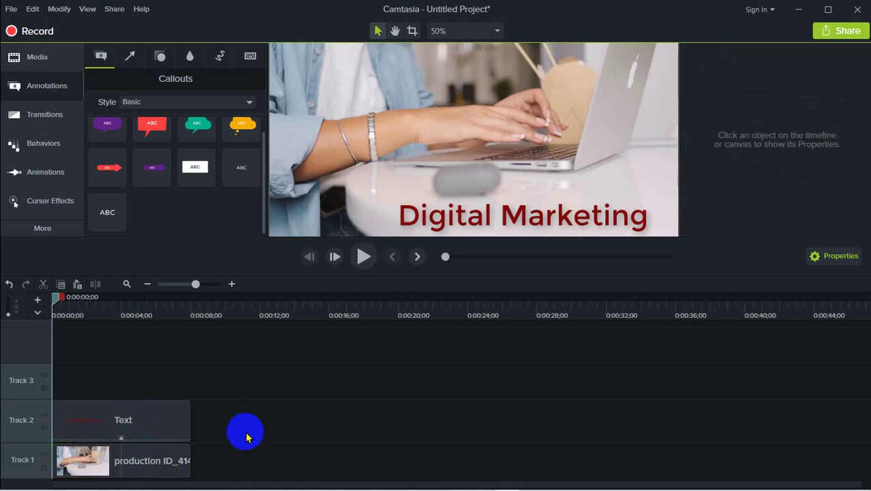
{"action": "left_click", "coordinate": [121, 439]}
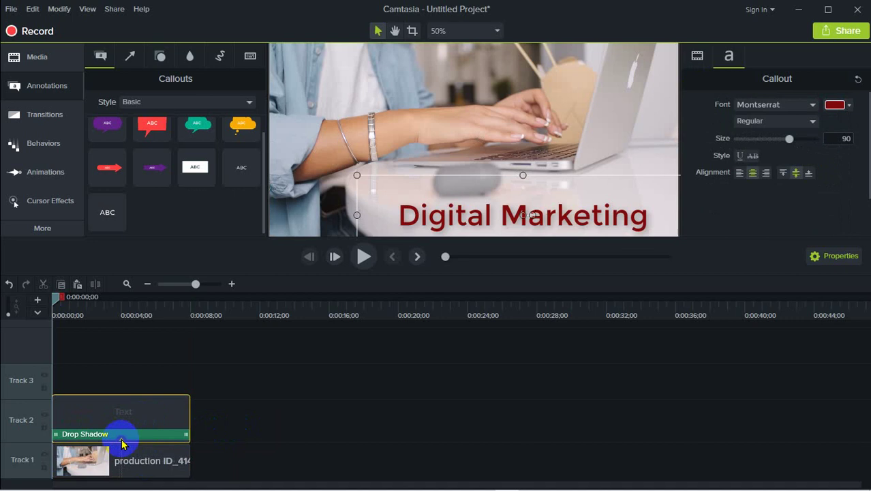
{"action": "left_click", "coordinate": [262, 421]}
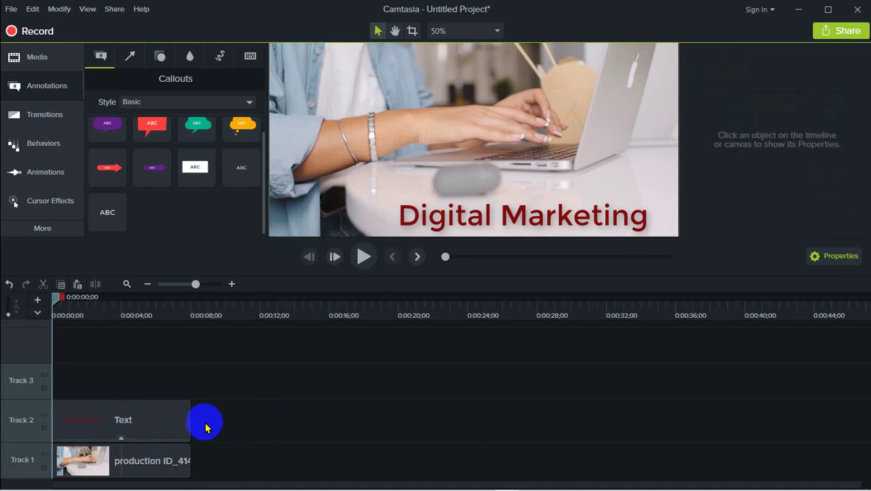
Preview the footage with its text overlay, and return the playhead to the start
{"action": "left_click", "coordinate": [364, 257]}
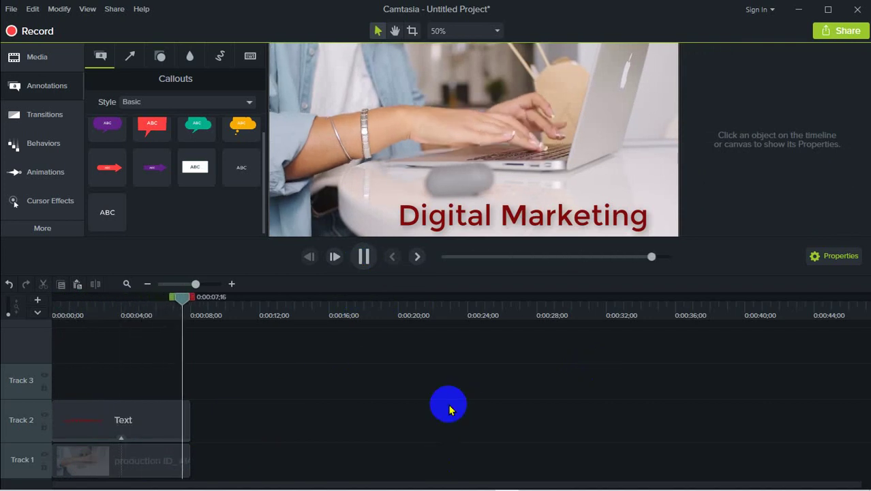
{"action": "left_click_drag", "start_coordinate": [189, 297], "coordinate": [49, 322]}
Reposition the Track 2 text clip and trim its start to about 0:00:04;00, keeping its end aligned with the footage
{"action": "left_click_drag", "start_coordinate": [121, 428], "coordinate": [164, 428]}
{"action": "left_click_drag", "start_coordinate": [103, 428], "coordinate": [98, 428]}
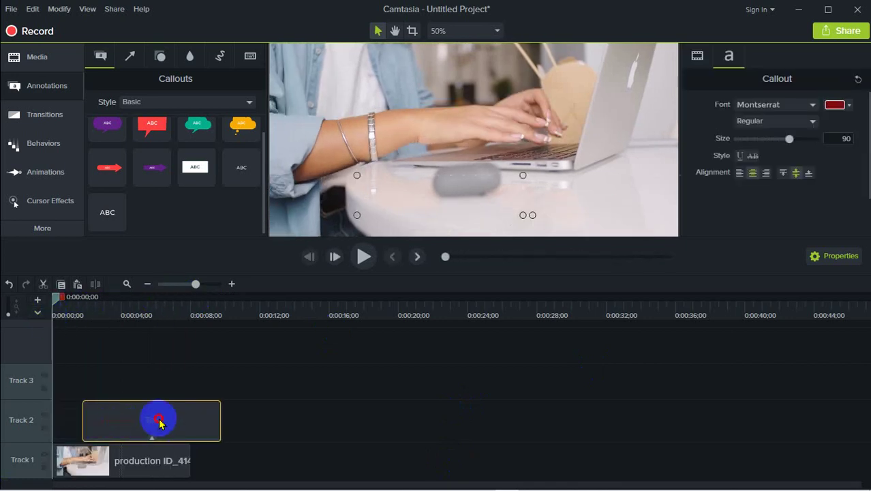
{"action": "left_click_drag", "start_coordinate": [160, 421], "coordinate": [154, 421]}
{"action": "left_click_drag", "start_coordinate": [54, 418], "coordinate": [154, 428]}
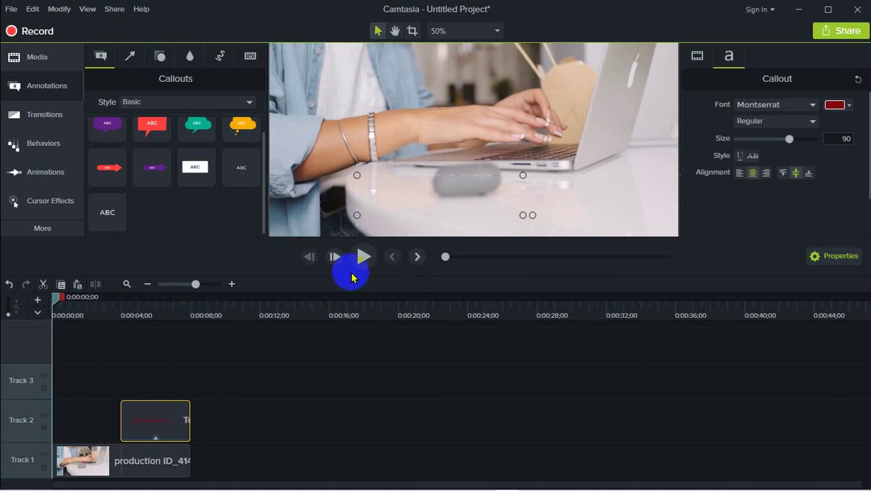
Preview the project with the shortened text clip through to its end at 0:00:08;00, and check the clip's placement
{"action": "left_click", "coordinate": [323, 165]}
{"action": "left_click", "coordinate": [321, 378]}
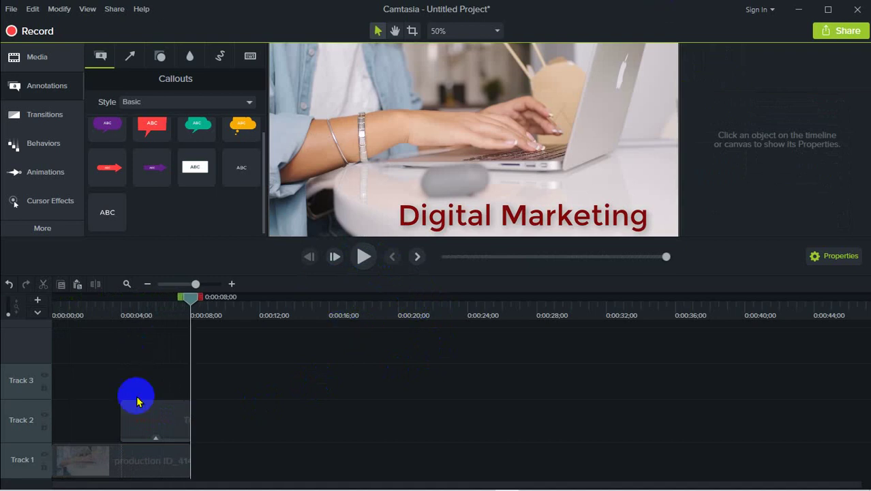
{"action": "left_click", "coordinate": [153, 415]}
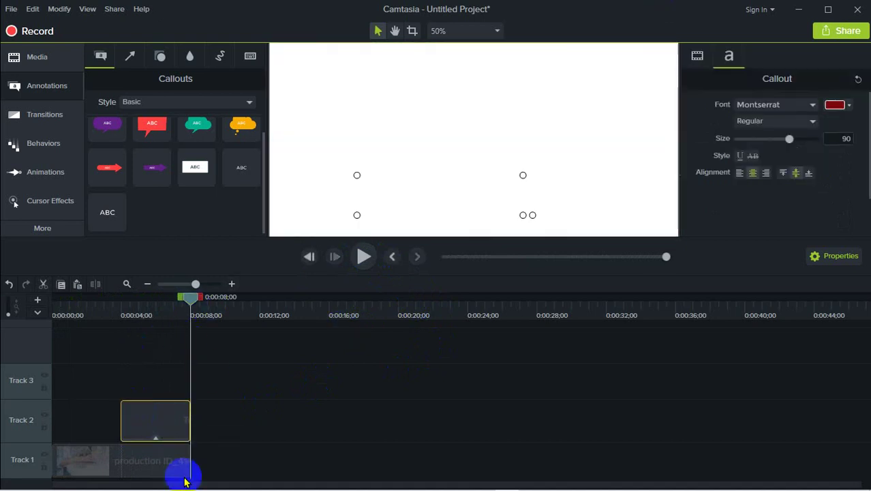
{"action": "left_click", "coordinate": [270, 387]}
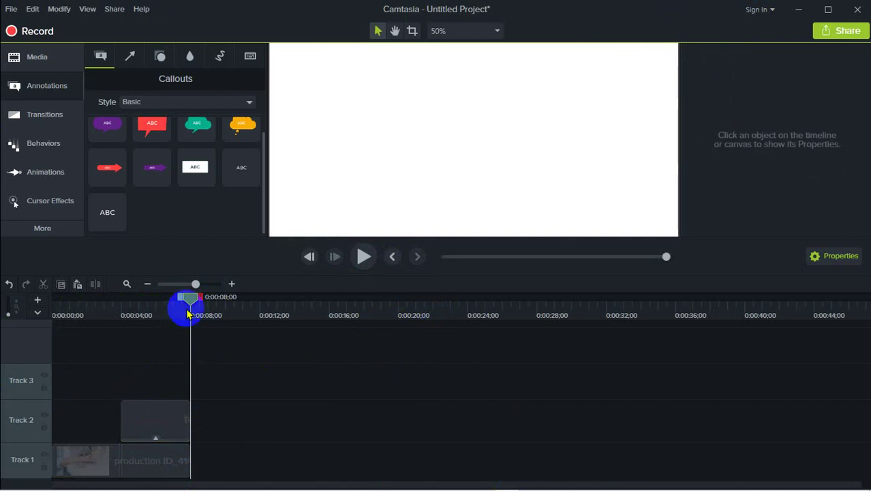
Extend the text clip's start back to 0:00:00;00, return the playhead to the start and clear the selection
{"action": "left_click", "coordinate": [140, 421]}
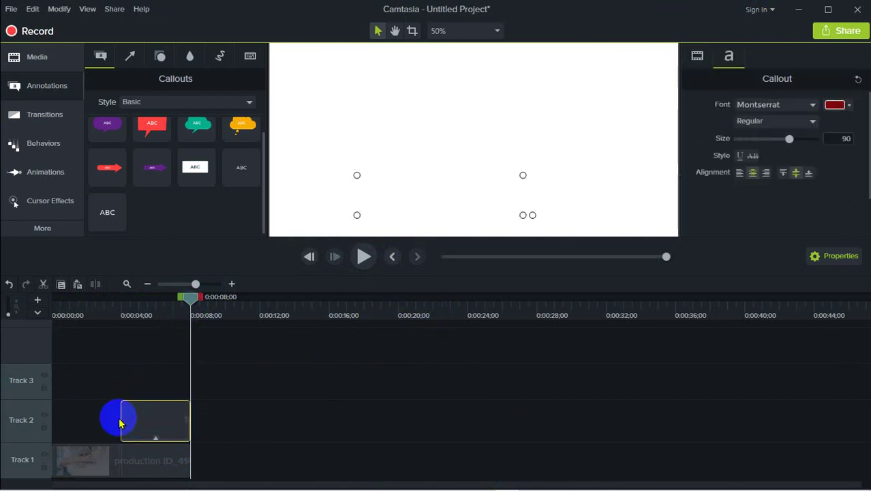
{"action": "left_click_drag", "start_coordinate": [121, 417], "coordinate": [53, 418]}
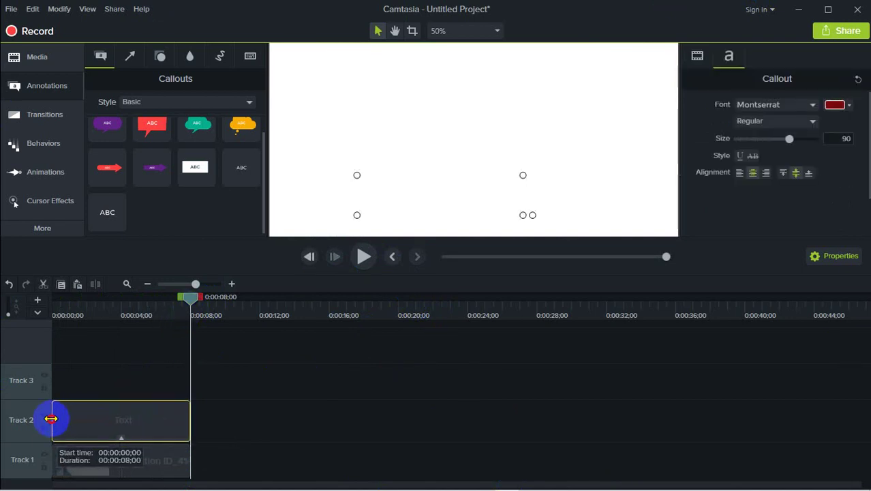
{"action": "left_click_drag", "start_coordinate": [190, 299], "coordinate": [29, 321]}
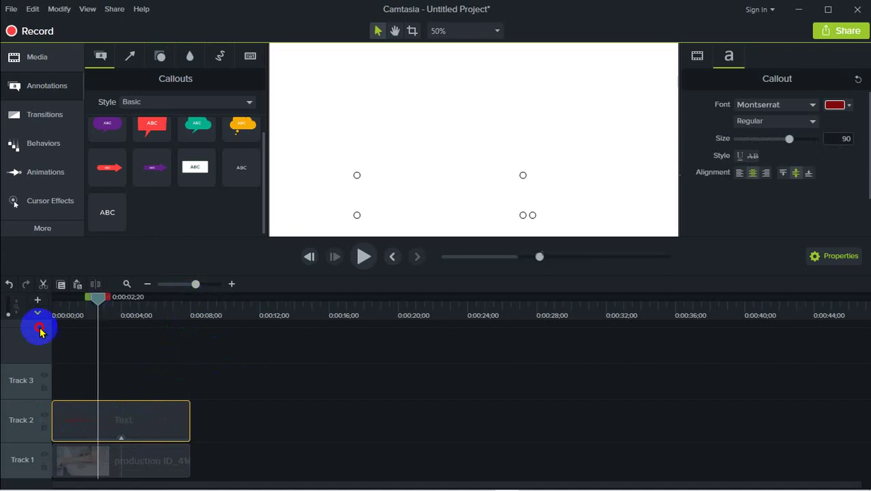
{"action": "left_click", "coordinate": [196, 421]}
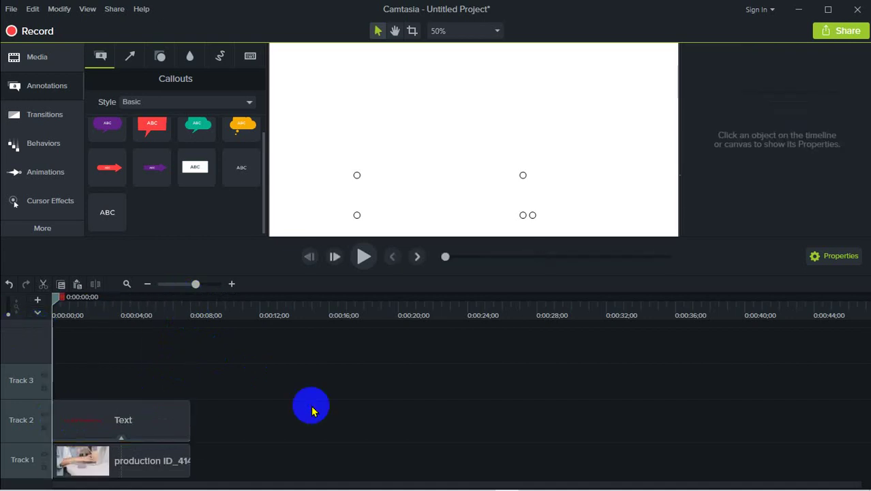
{"action": "left_click", "coordinate": [155, 427]}
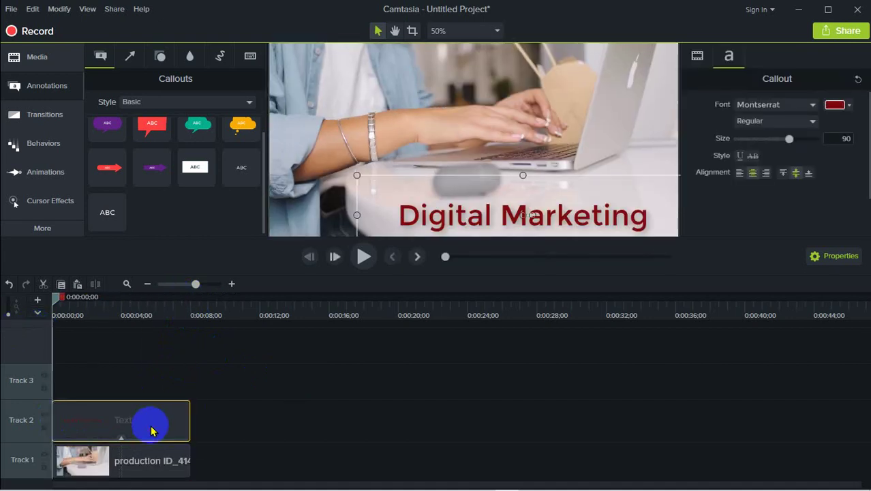
{"action": "left_click", "coordinate": [269, 410]}
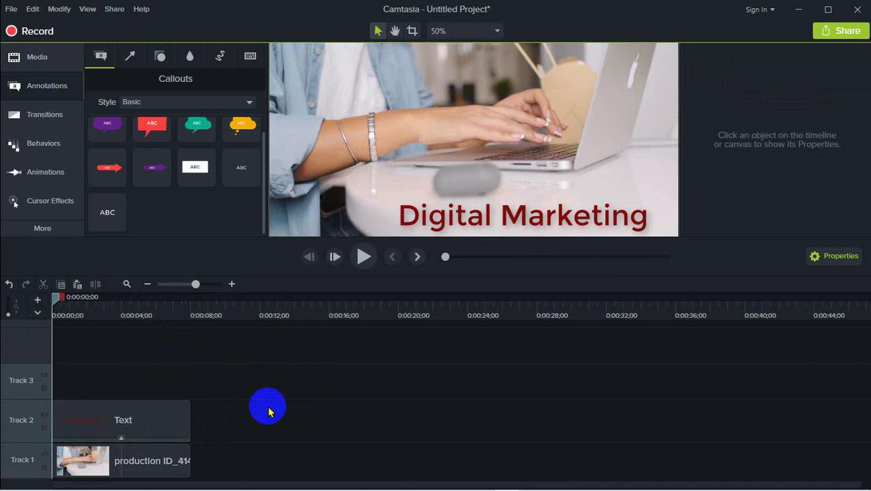
{"action": "left_click", "coordinate": [171, 424]}
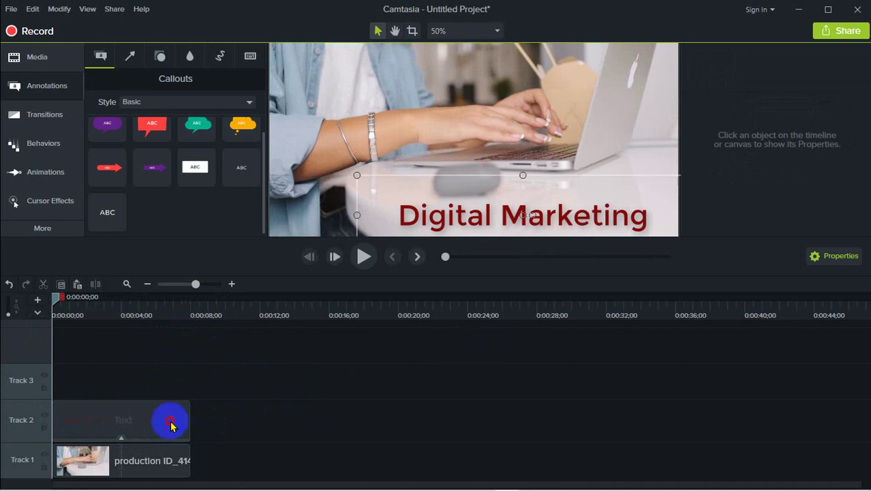
{"action": "left_click", "coordinate": [340, 422]}
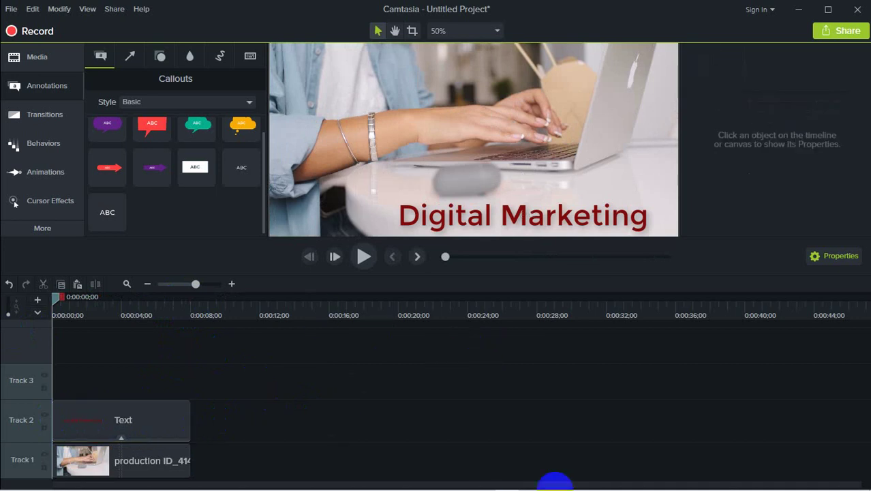
{"action": "left_click", "coordinate": [161, 421]}
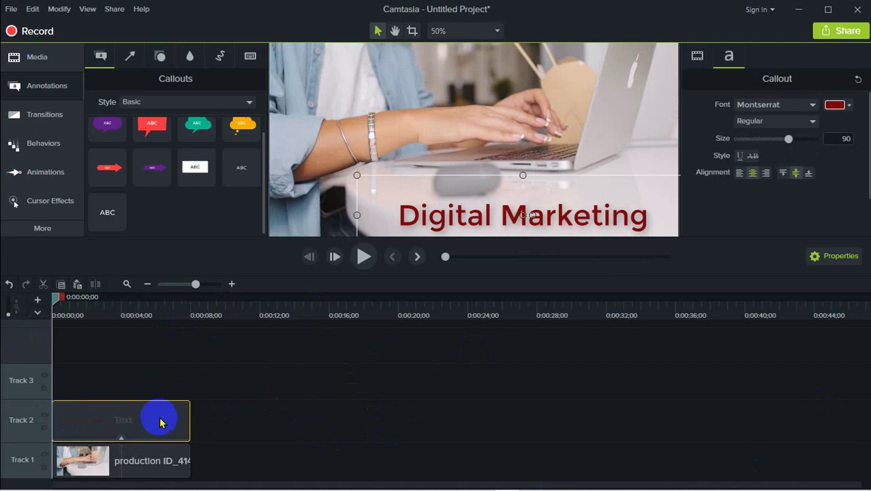
{"action": "left_click", "coordinate": [375, 403]}
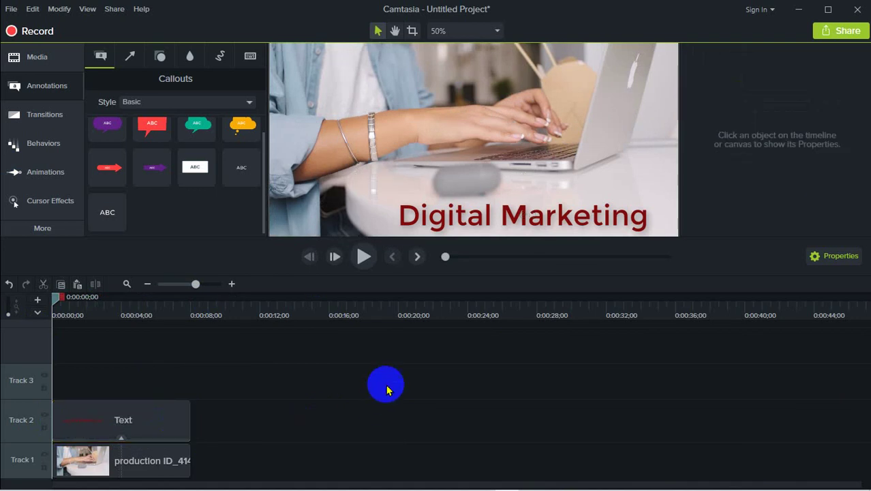
{"action": "left_click", "coordinate": [359, 395]}
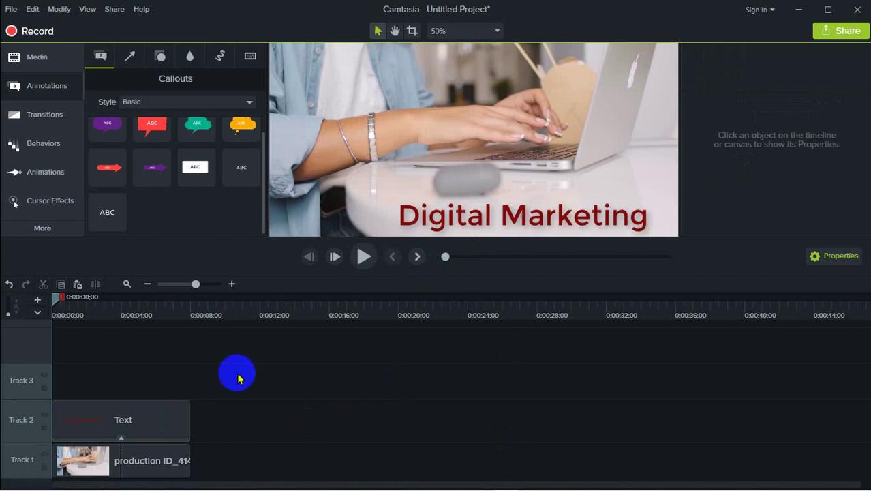
Display the Media Bin, and shrink the "Digital Marketing" text box from its upper-left corner to shift the text toward the canvas's lower-right corner
{"action": "left_click", "coordinate": [33, 58]}
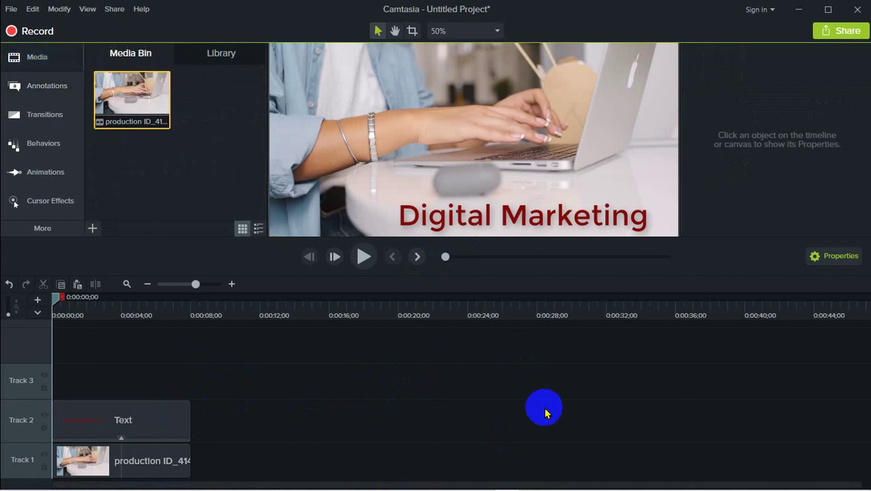
{"action": "left_click", "coordinate": [522, 219]}
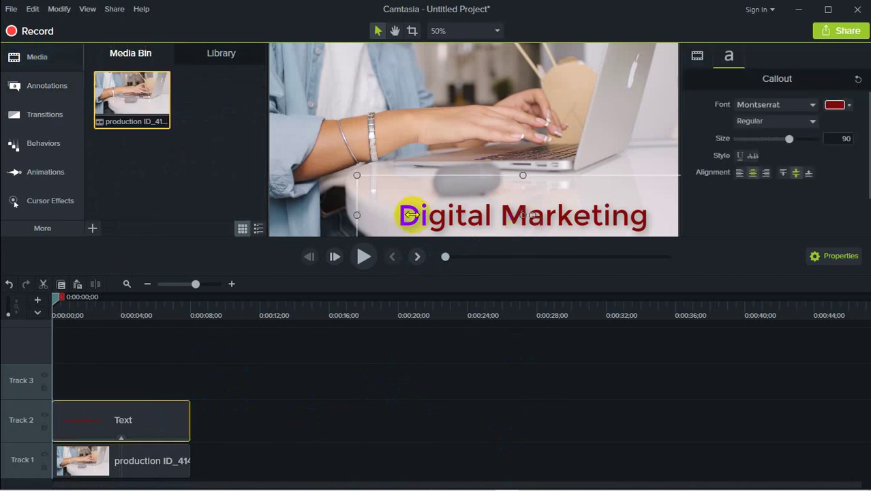
{"action": "left_click_drag", "start_coordinate": [358, 176], "coordinate": [399, 185]}
{"action": "left_click", "coordinate": [296, 188]}
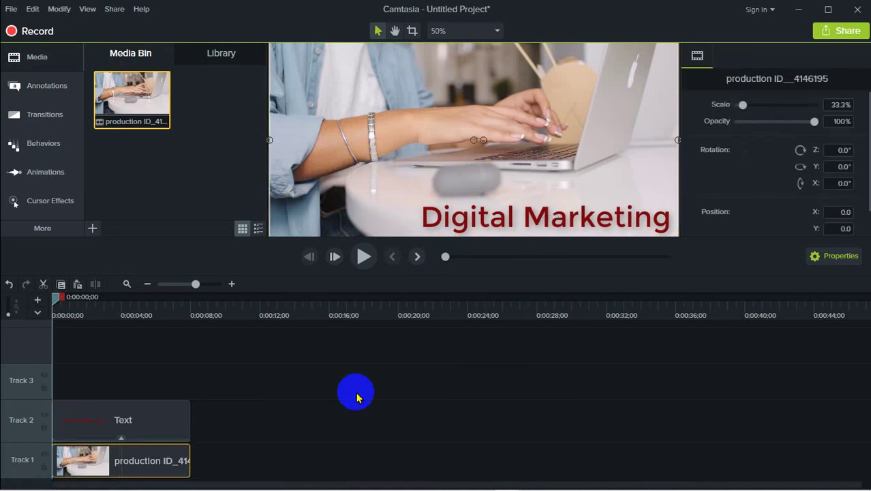
{"action": "left_click", "coordinate": [401, 448]}
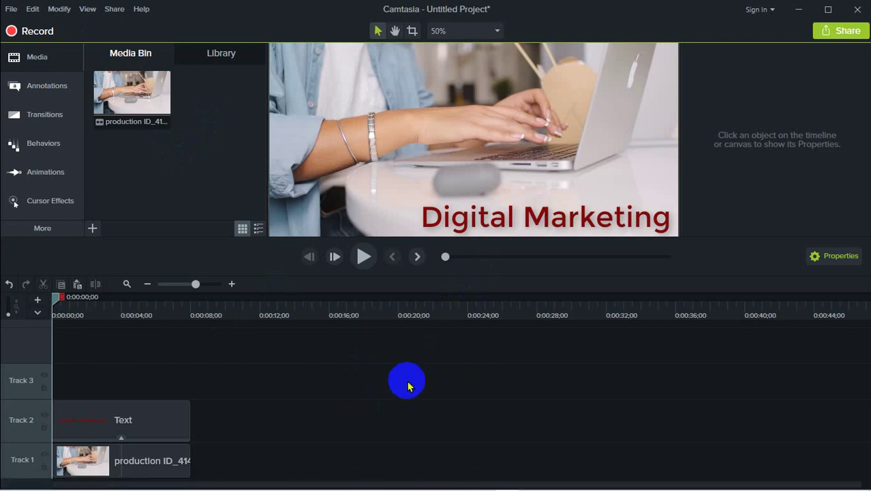
Import the image "—Pngtree—facebook social media icon_3572498.png" from Downloads into the Media Bin
{"action": "left_click", "coordinate": [92, 229]}
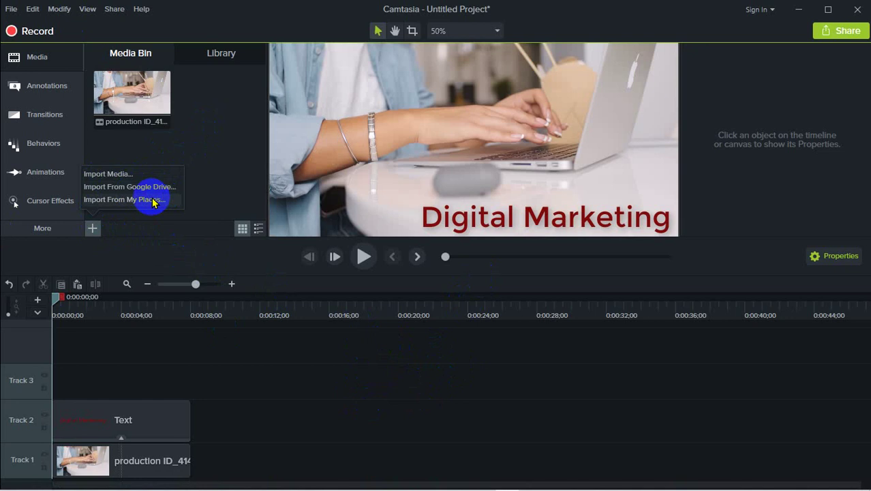
{"action": "left_click", "coordinate": [109, 175]}
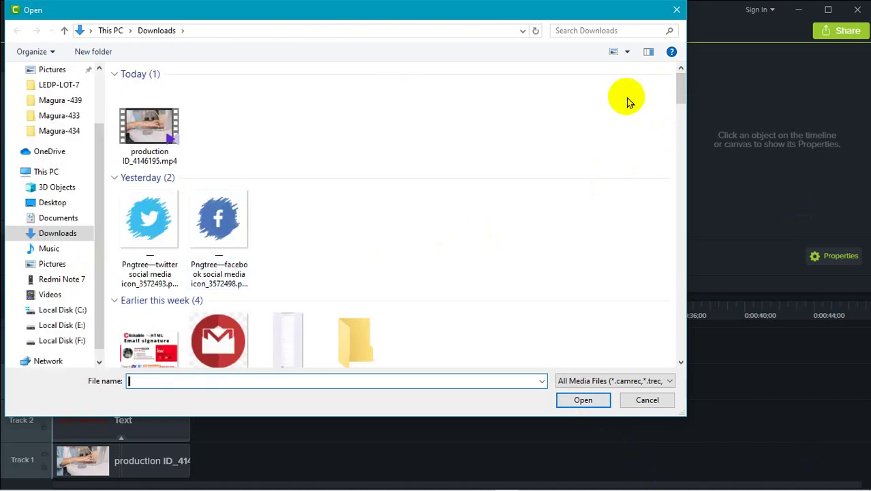
{"action": "left_click", "coordinate": [235, 217]}
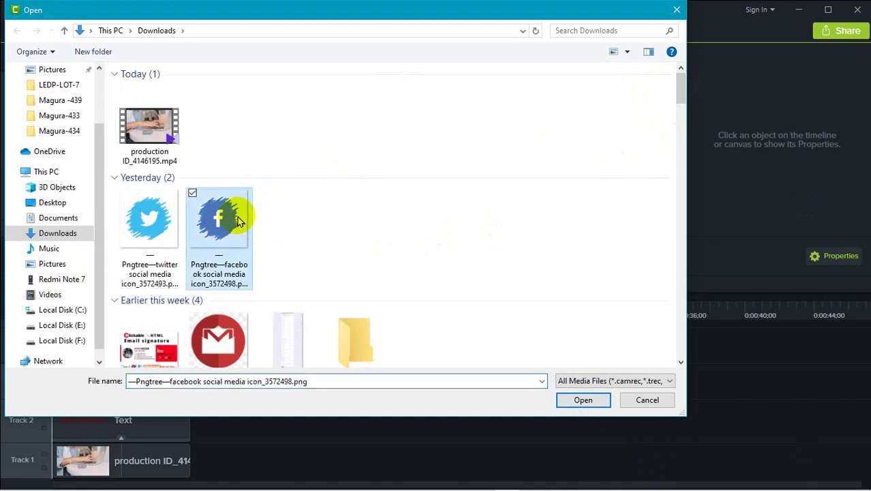
{"action": "left_click", "coordinate": [582, 400]}
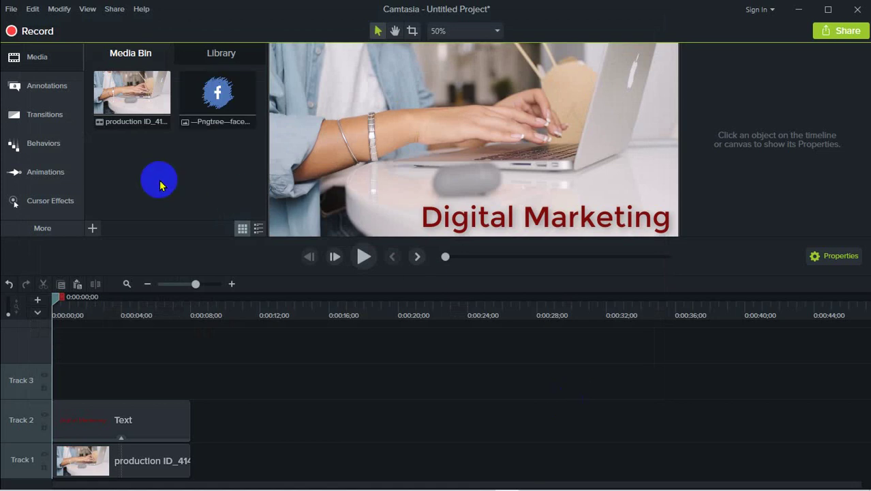
{"action": "left_click", "coordinate": [463, 179]}
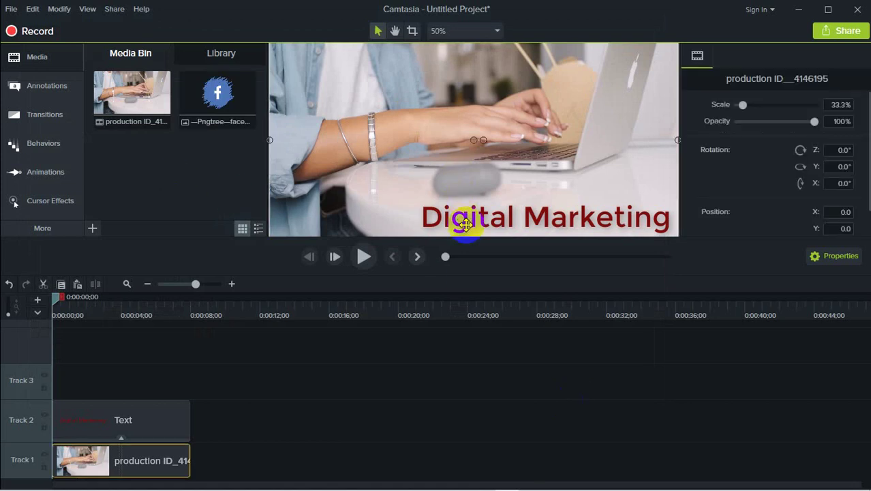
{"action": "left_click", "coordinate": [461, 232]}
{"action": "left_click", "coordinate": [420, 355]}
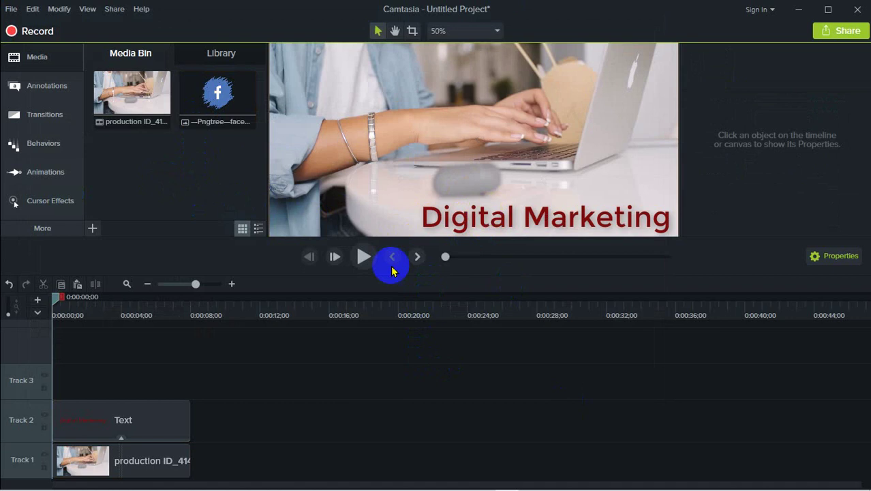
Place the Facebook icon on Track 3 at 0:00:00;00 and narrow it slightly from its left side on the canvas
{"action": "left_click", "coordinate": [224, 92]}
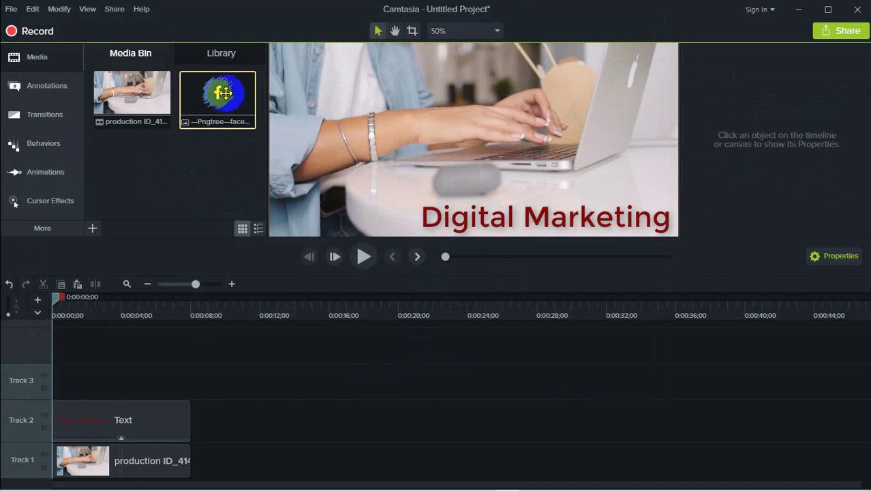
{"action": "left_click_drag", "start_coordinate": [221, 96], "coordinate": [37, 371]}
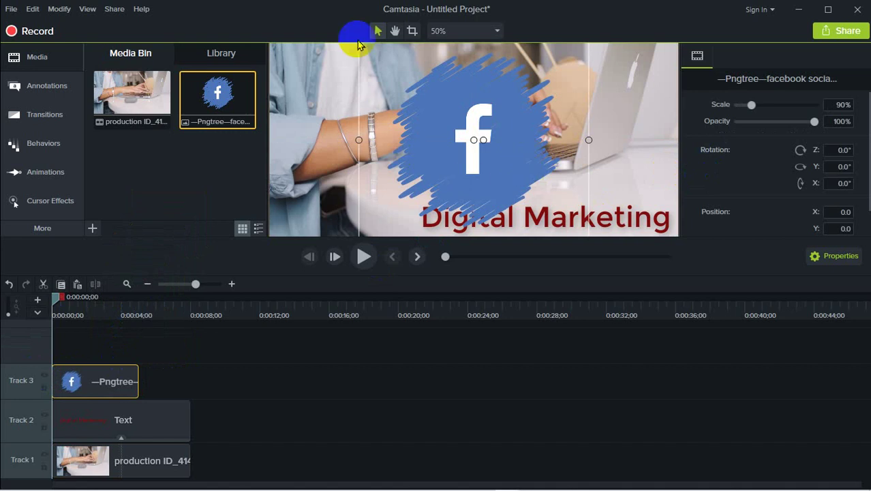
{"action": "left_click_drag", "start_coordinate": [361, 141], "coordinate": [389, 139]}
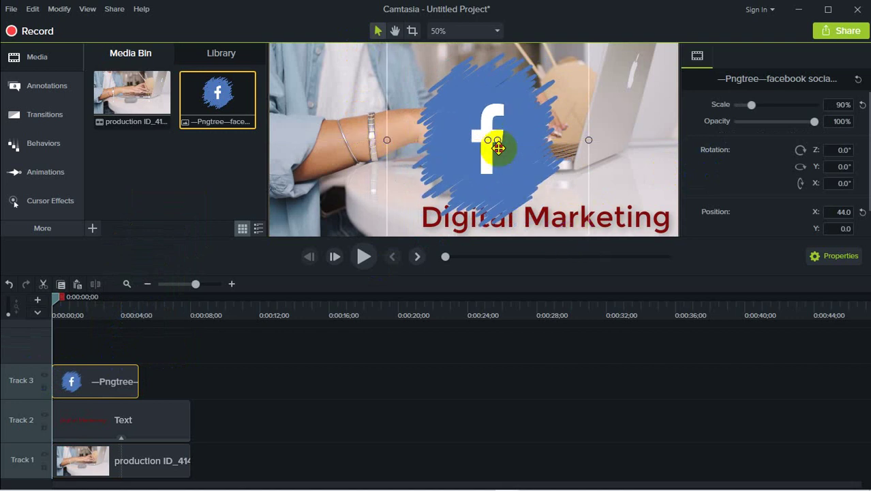
Shrink the Facebook icon in stages to about 28% scale, moving it on the canvas to keep it fully in view
{"action": "left_click_drag", "start_coordinate": [495, 146], "coordinate": [492, 110]}
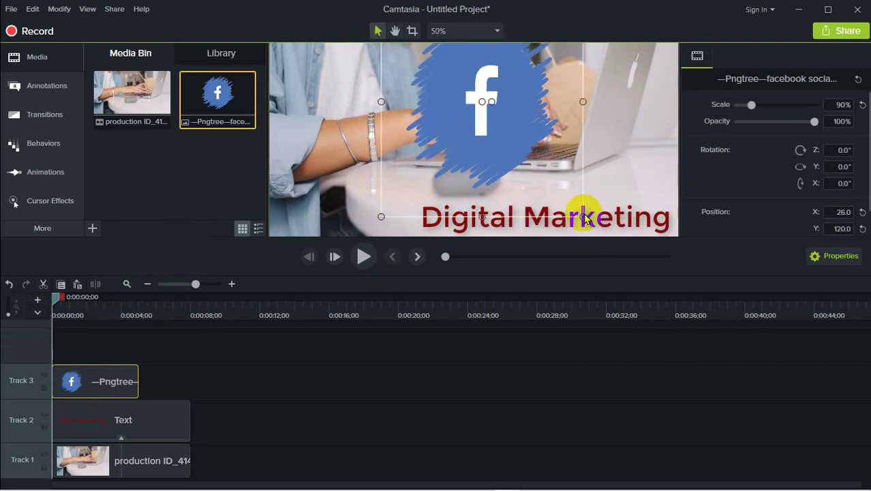
{"action": "left_click_drag", "start_coordinate": [583, 214], "coordinate": [503, 127]}
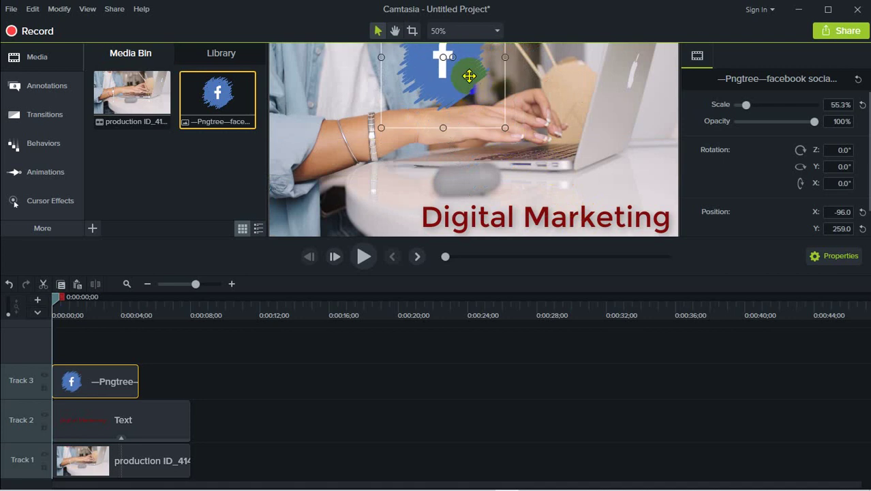
{"action": "left_click_drag", "start_coordinate": [469, 75], "coordinate": [493, 136]}
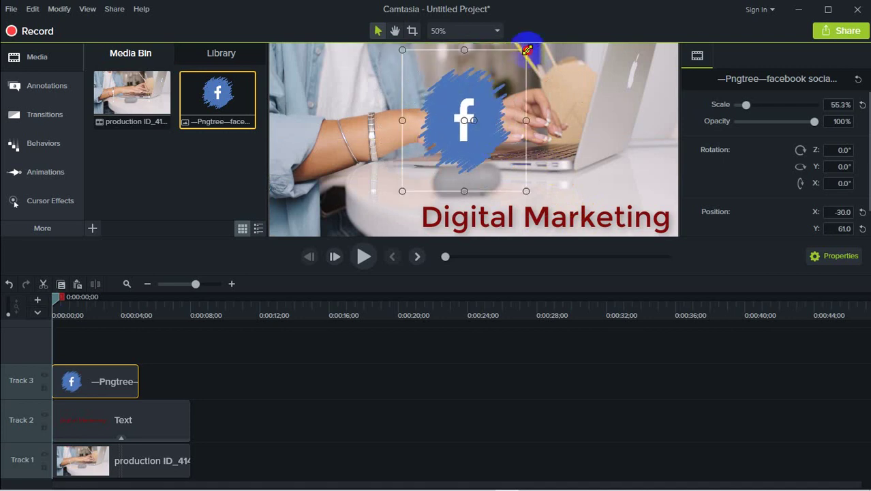
{"action": "left_click_drag", "start_coordinate": [526, 50], "coordinate": [476, 156]}
{"action": "left_click", "coordinate": [545, 167]}
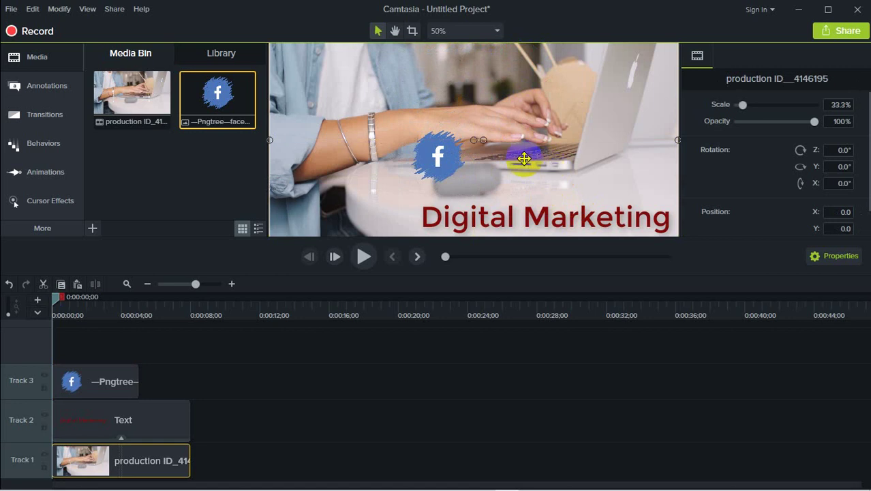
Move the Facebook icon to the canvas's upper-right corner and shrink it to about 16.9% scale, at about X 572.5, Y 229.2
{"action": "left_click_drag", "start_coordinate": [440, 158], "coordinate": [635, 82]}
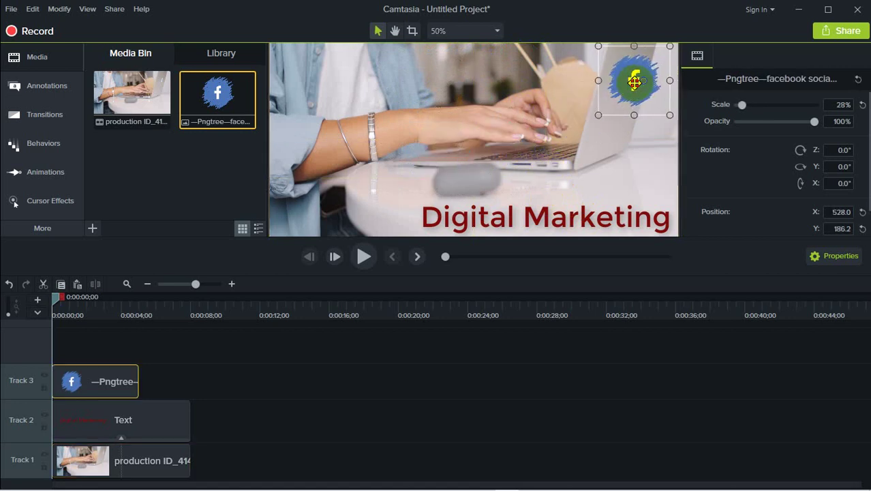
{"action": "left_click_drag", "start_coordinate": [600, 113], "coordinate": [646, 92]}
{"action": "left_click", "coordinate": [627, 115]}
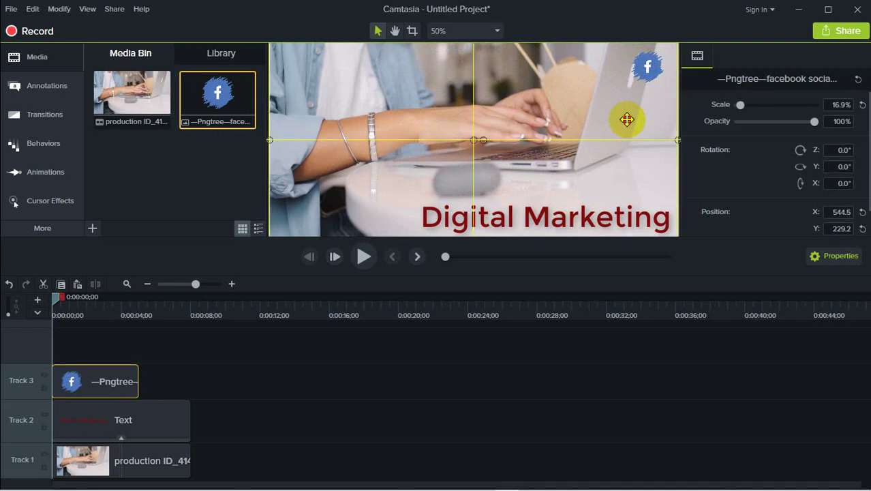
{"action": "left_click", "coordinate": [652, 65]}
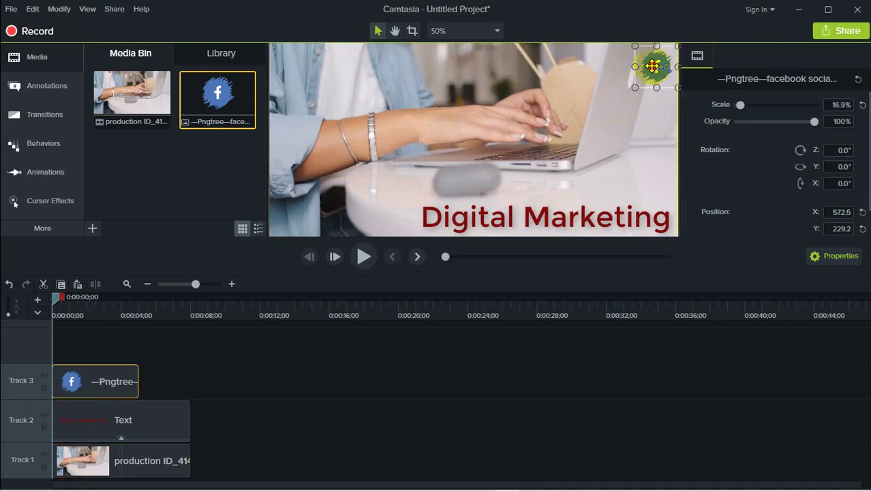
{"action": "left_click", "coordinate": [652, 144]}
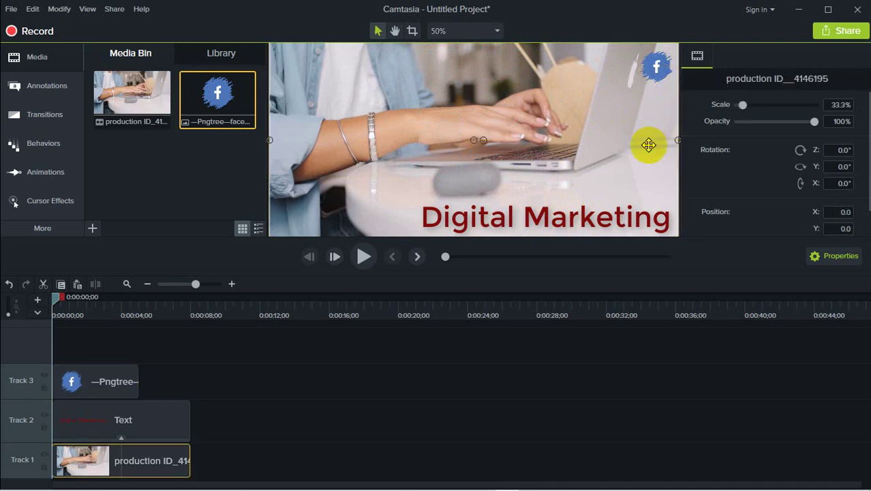
{"action": "left_click", "coordinate": [478, 396]}
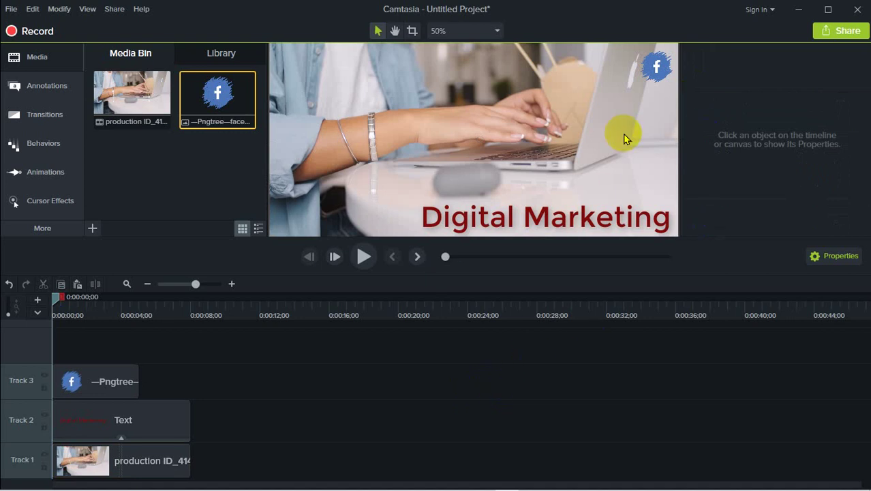
Nudge the Facebook icon slightly upward to about Y 237.2, keeping it near the canvas's right edge, and clear the selection
{"action": "left_click", "coordinate": [624, 136]}
{"action": "left_click", "coordinate": [495, 368]}
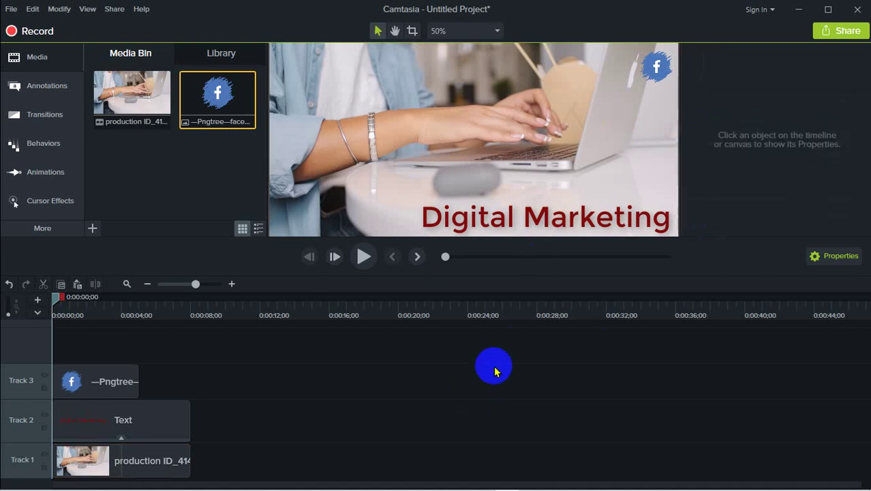
{"action": "left_click", "coordinate": [654, 67]}
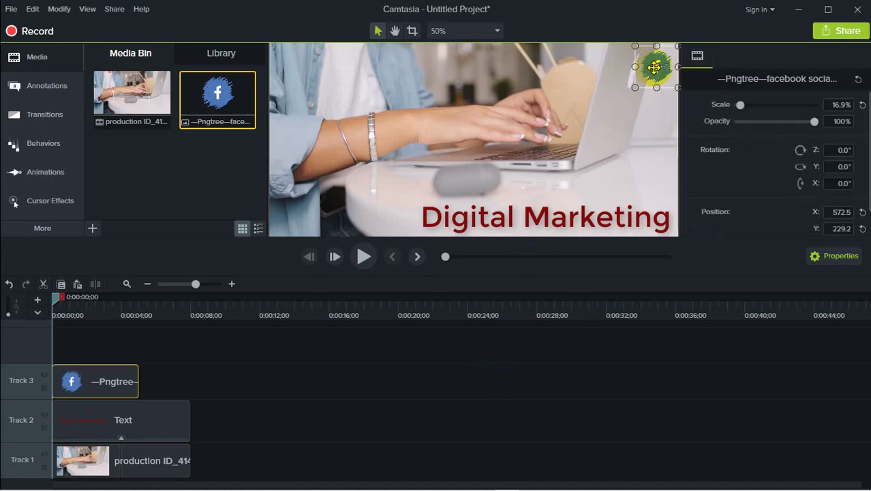
{"action": "left_click", "coordinate": [652, 129]}
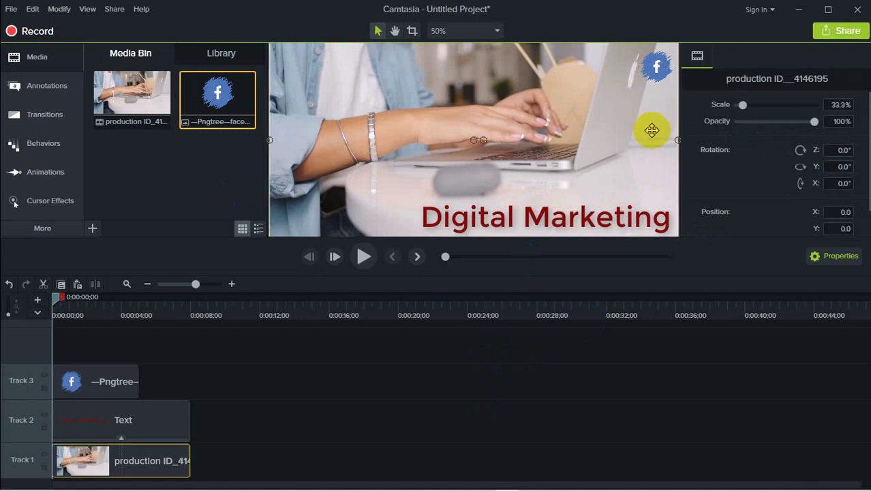
{"action": "left_click", "coordinate": [654, 68]}
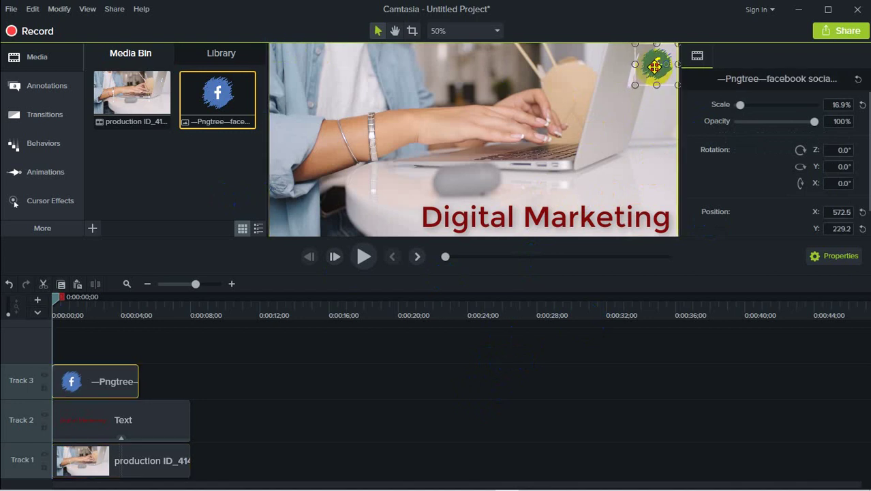
{"action": "left_click", "coordinate": [655, 136]}
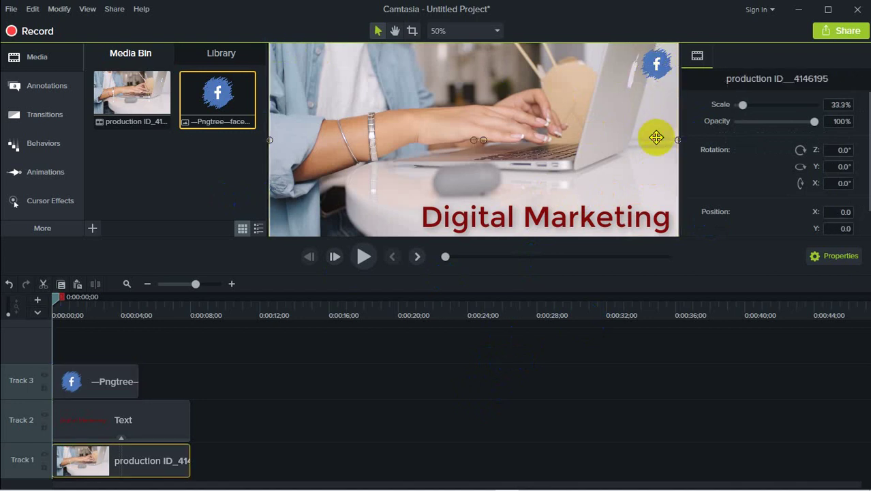
{"action": "left_click", "coordinate": [489, 429]}
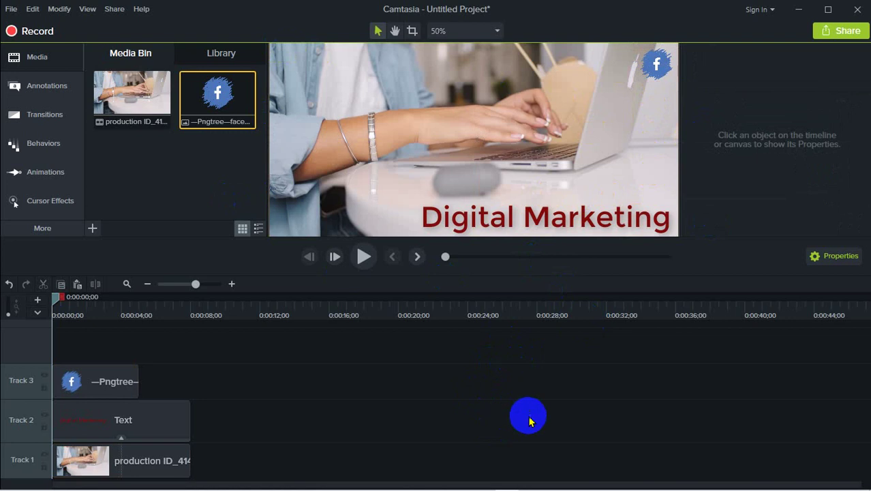
{"action": "left_click", "coordinate": [655, 71]}
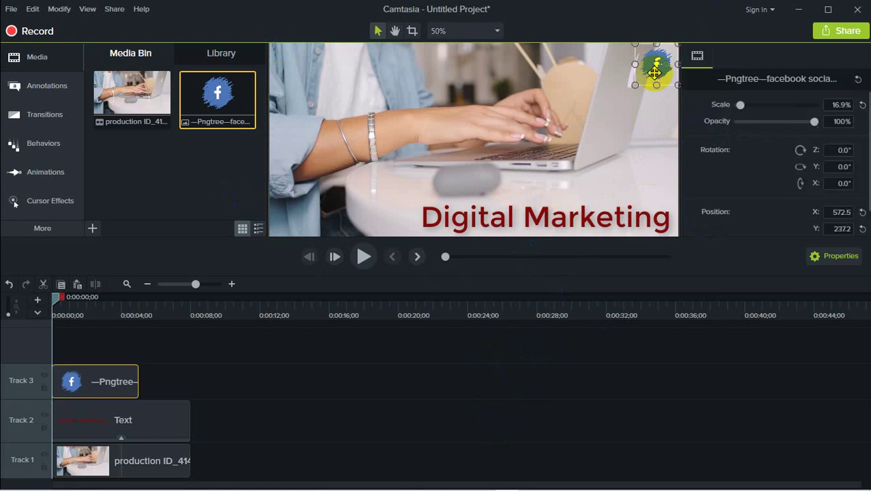
{"action": "left_click", "coordinate": [617, 117]}
{"action": "left_click", "coordinate": [478, 407]}
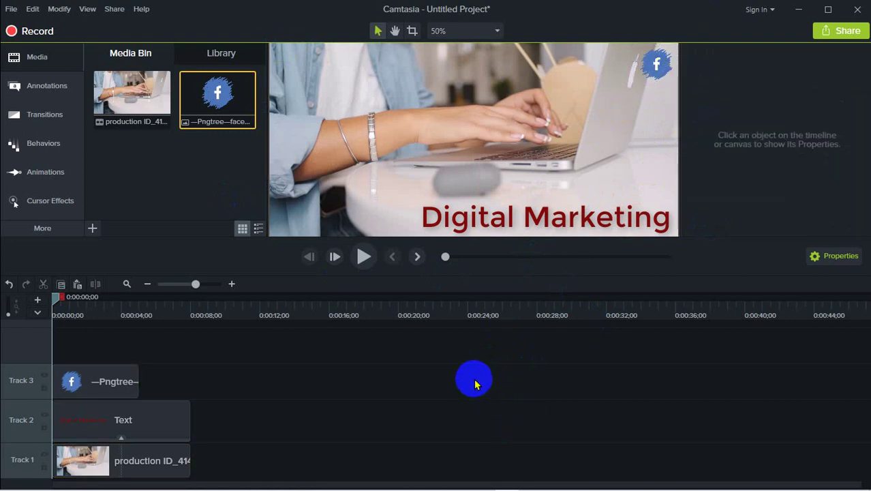
Preview the project with the Facebook icon through to 0:00:08;00, and return the playhead to the start
{"action": "left_click", "coordinate": [364, 256]}
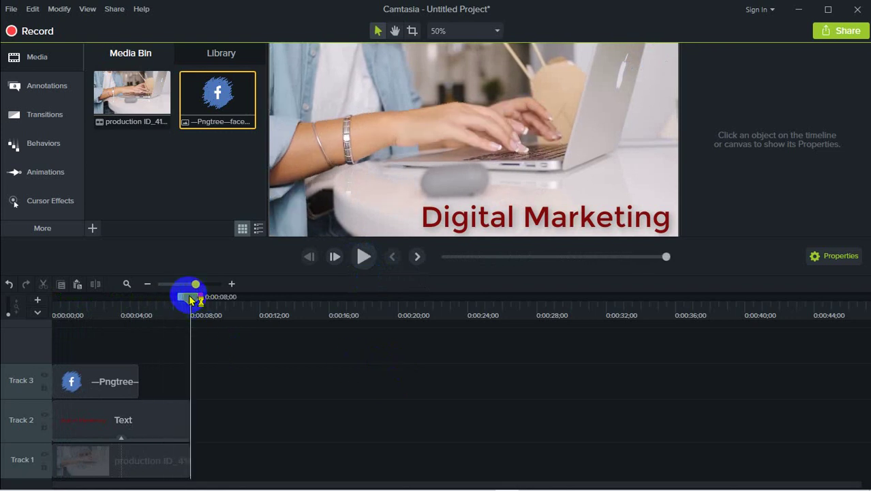
{"action": "left_click_drag", "start_coordinate": [189, 297], "coordinate": [39, 308]}
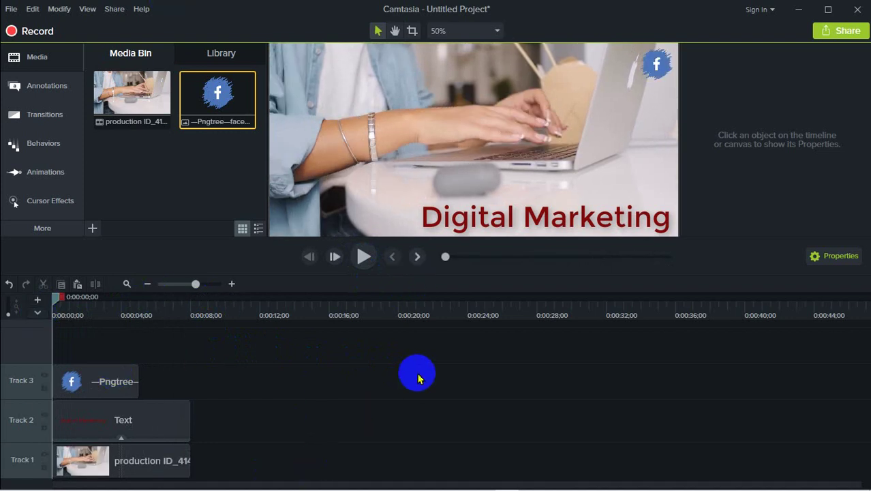
{"action": "left_click", "coordinate": [498, 217]}
{"action": "left_click", "coordinate": [349, 442]}
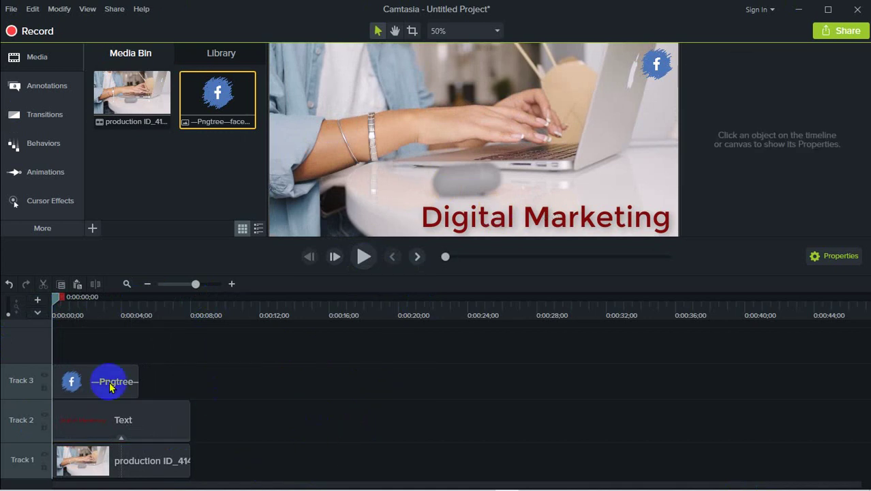
Extend the Facebook icon clip on Track 3 to 0:00:08;00, matching the text and footage clips, and clear the selection
{"action": "left_click_drag", "start_coordinate": [111, 379], "coordinate": [190, 380]}
{"action": "left_click", "coordinate": [269, 363]}
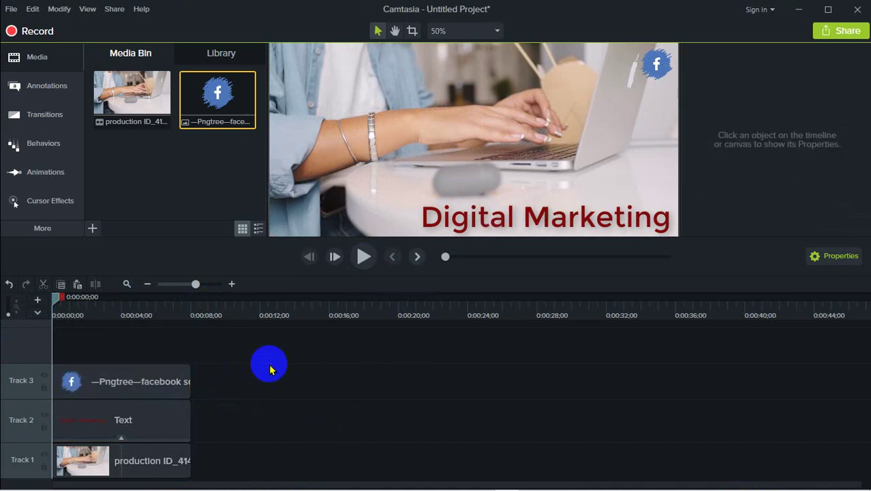
{"action": "left_click", "coordinate": [144, 471]}
{"action": "left_click", "coordinate": [151, 417]}
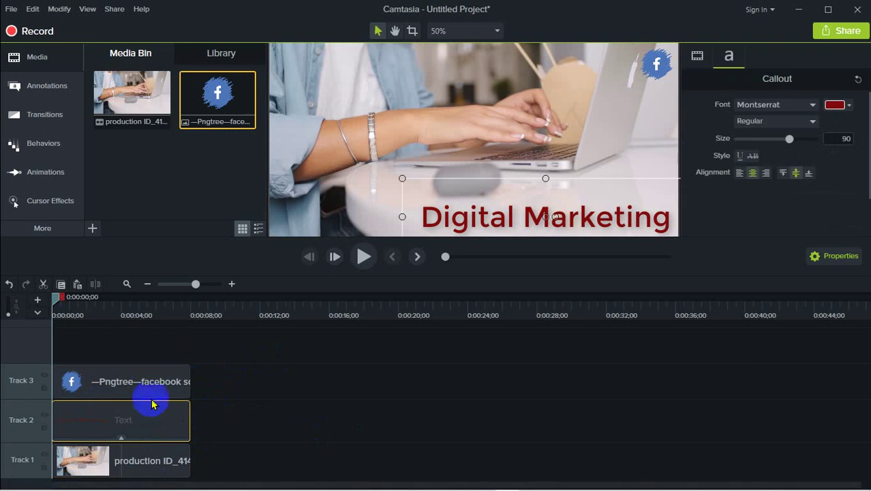
{"action": "left_click", "coordinate": [151, 390]}
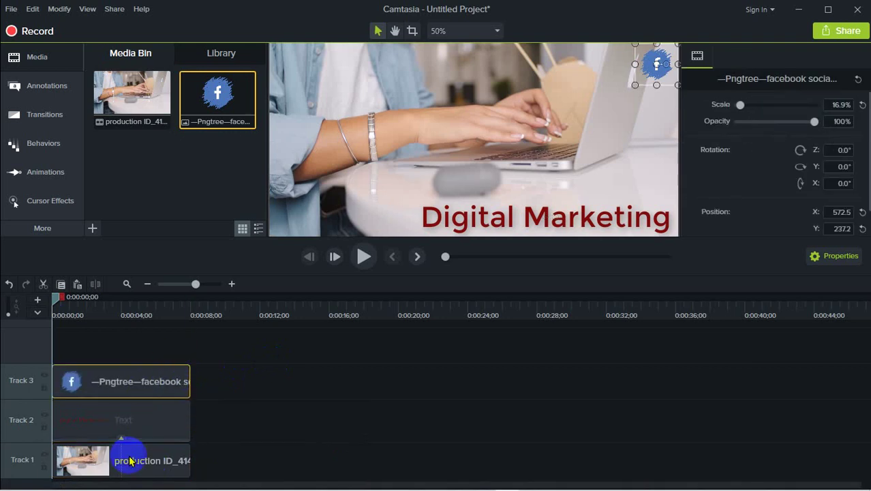
{"action": "left_click", "coordinate": [257, 383]}
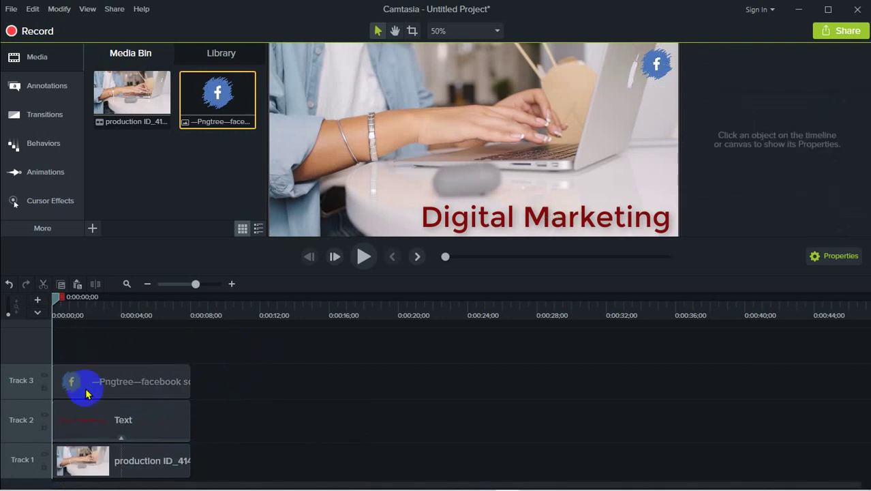
Preview the project with the extended icon clip to its end, and return the playhead to 0:00:00;00
{"action": "left_click", "coordinate": [364, 256]}
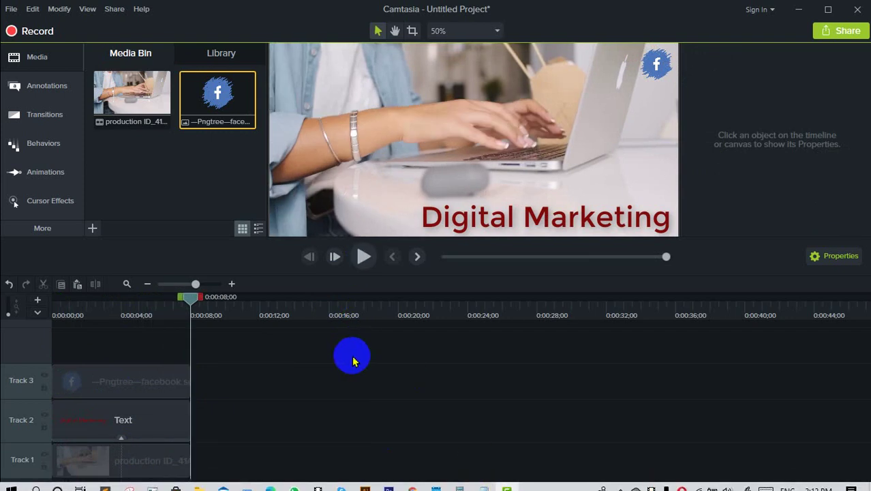
{"action": "left_click_drag", "start_coordinate": [186, 300], "coordinate": [30, 307]}
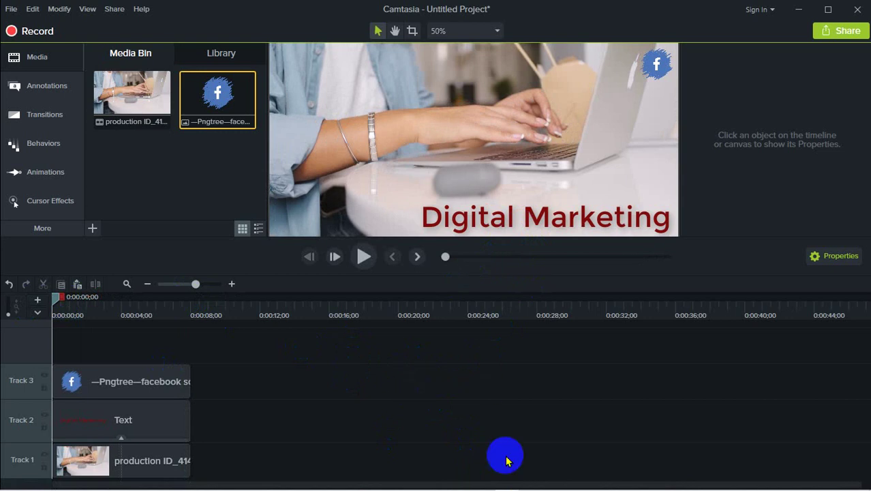
Switch to the Chrome window showing the Google Meet call
{"action": "mouse_move", "coordinate": [506, 482]}
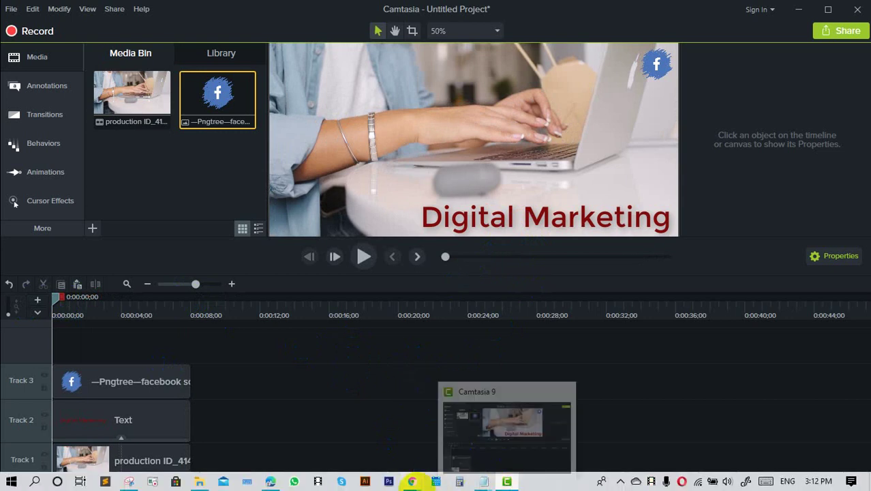
{"action": "left_click", "coordinate": [412, 481]}
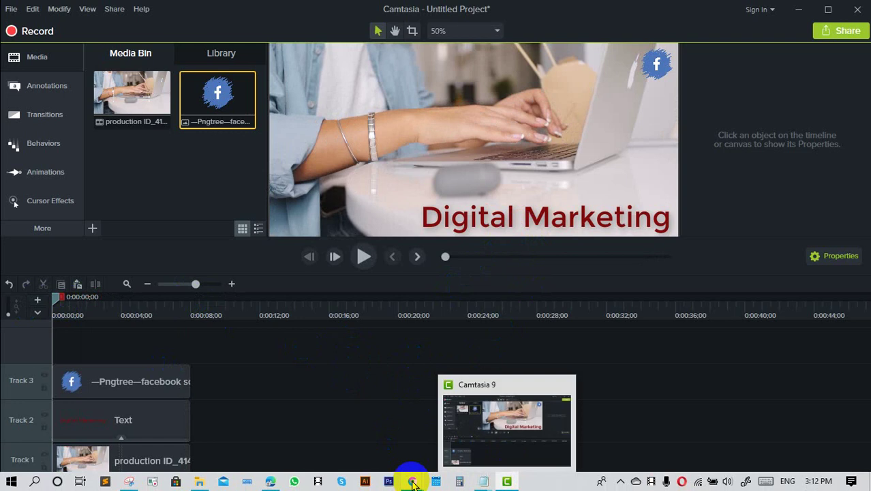
{"action": "left_click", "coordinate": [411, 481]}
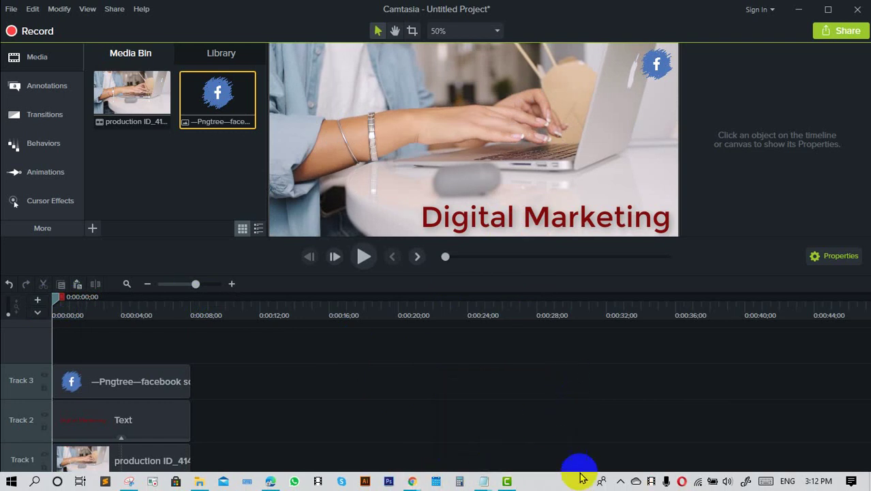
{"action": "left_click", "coordinate": [537, 428]}
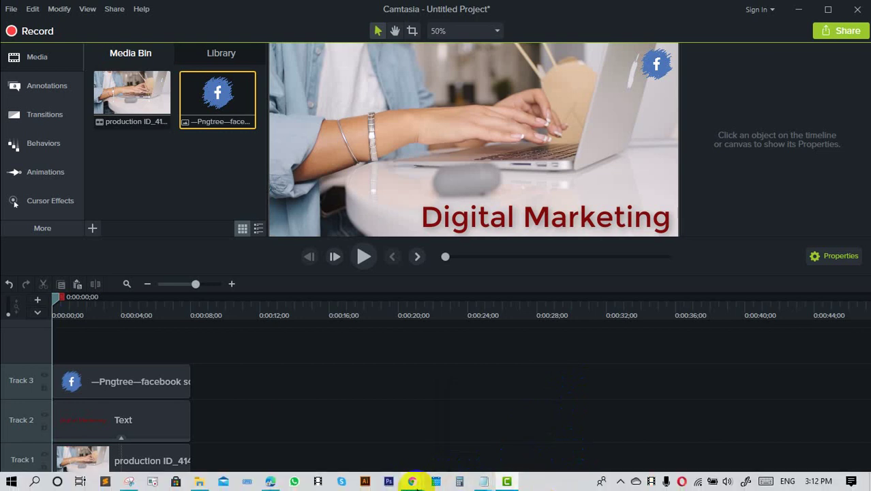
{"action": "mouse_move", "coordinate": [412, 480]}
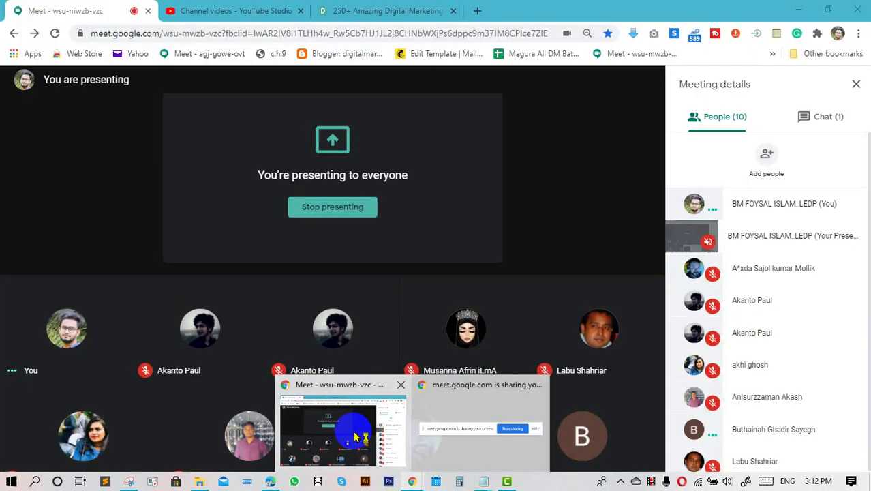
{"action": "left_click", "coordinate": [354, 436]}
{"action": "left_click", "coordinate": [544, 6]}
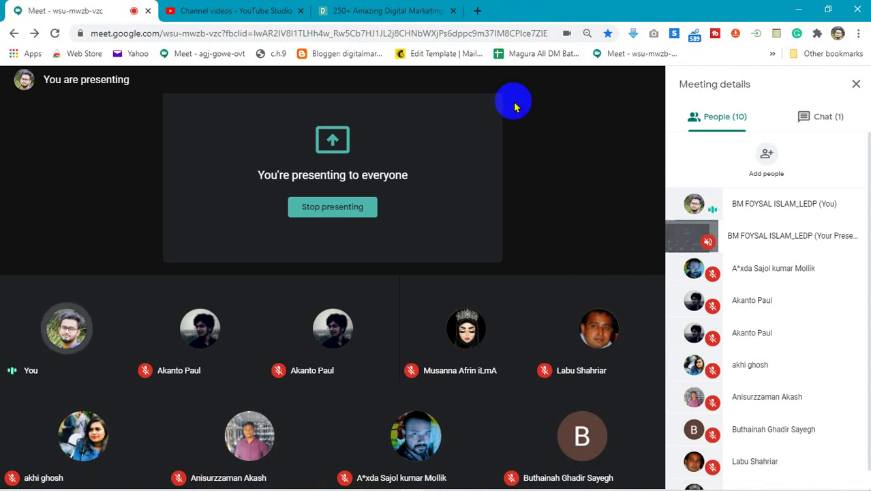
Switch back to Camtasia and clear the Facebook icon's selection in the Media Bin
{"action": "mouse_move", "coordinate": [572, 481]}
{"action": "left_click", "coordinate": [509, 481]}
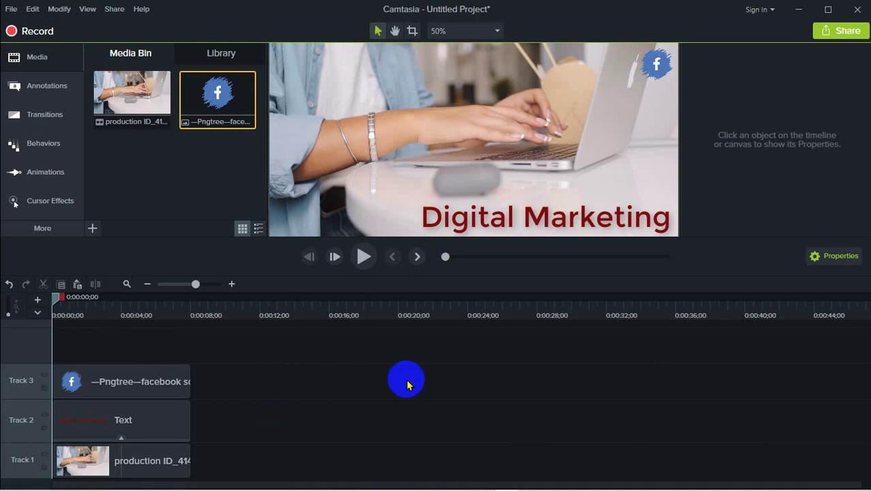
{"action": "left_click", "coordinate": [199, 159]}
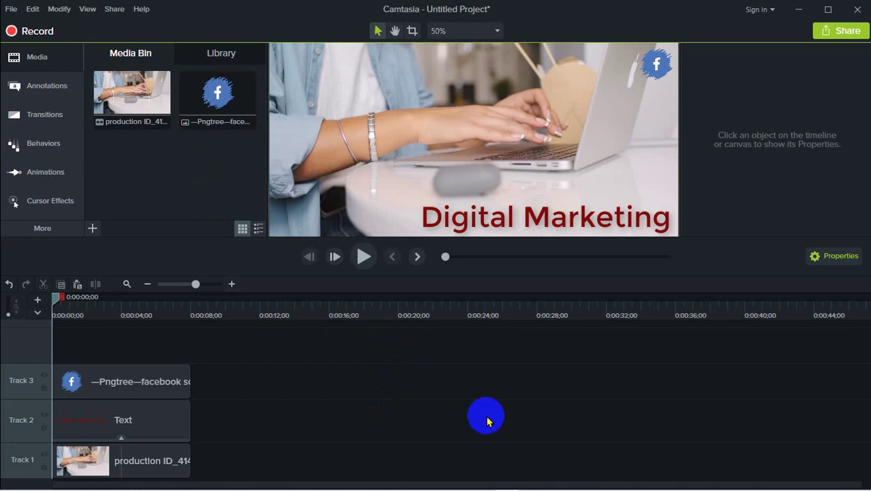
Return to Chrome, show the Pexels digital marketing video search tab and dismiss the presenting notification
{"action": "left_click", "coordinate": [801, 11]}
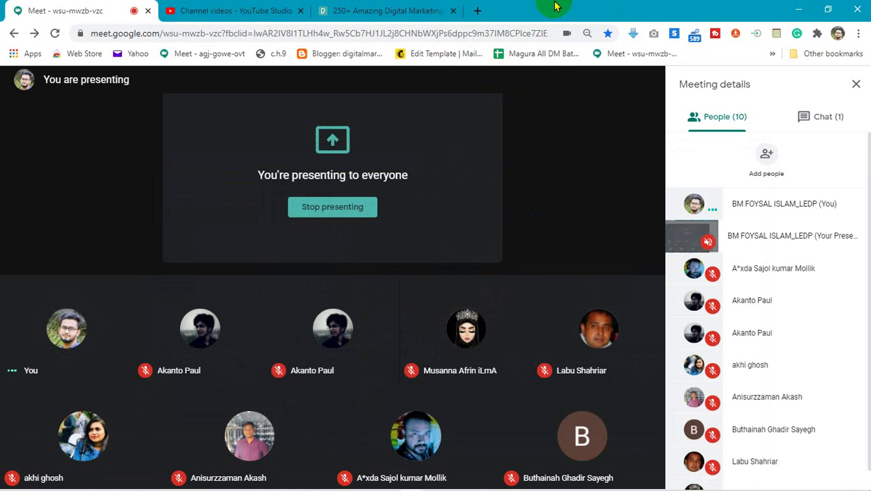
{"action": "left_click", "coordinate": [421, 8]}
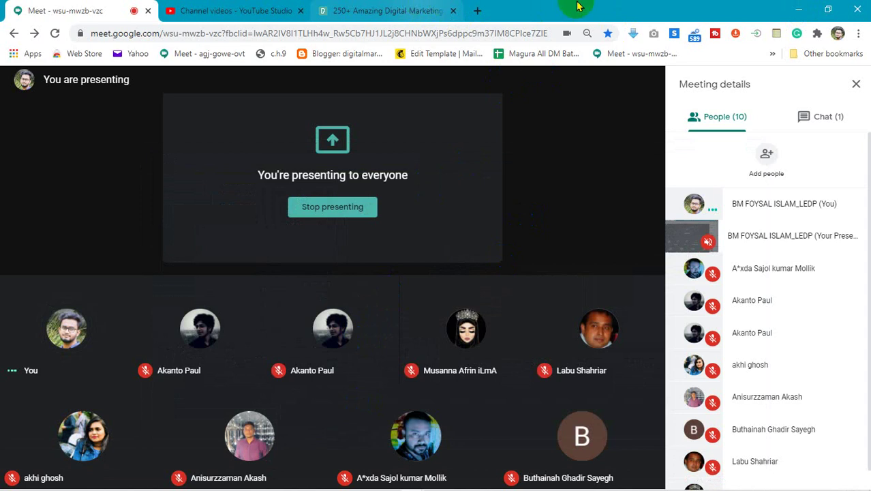
{"action": "key", "text": "ctrl+3"}
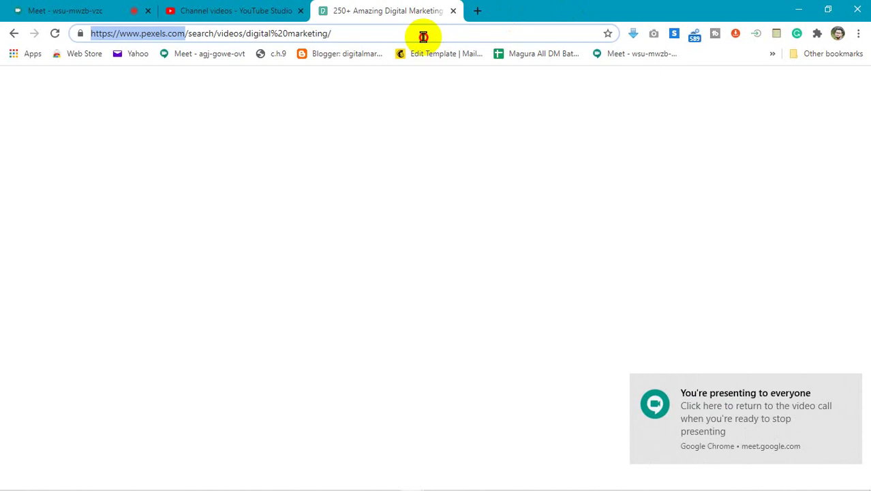
{"action": "left_click", "coordinate": [849, 386]}
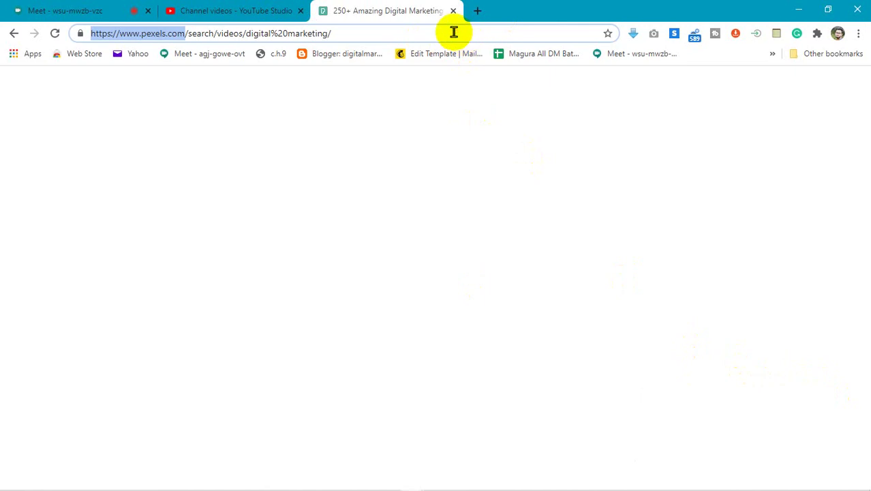
{"action": "type", "text": "="}
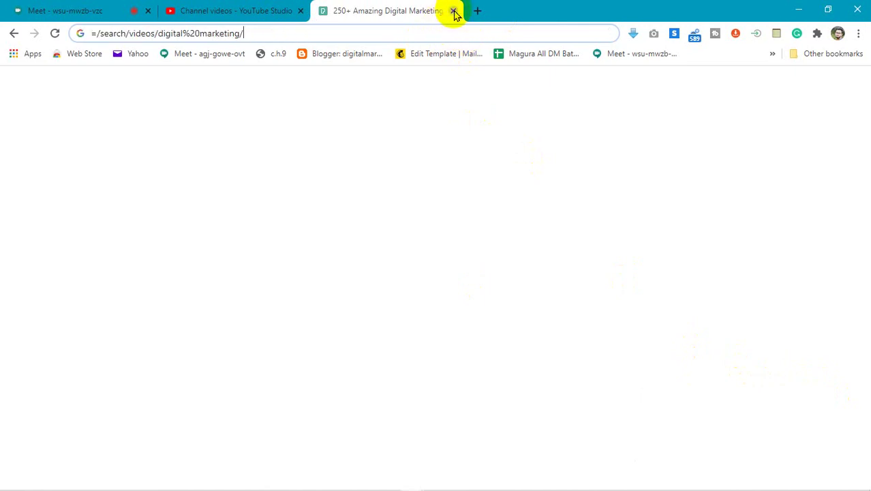
Close the Pexels search tab and return to the Google Meet call tab
{"action": "left_click", "coordinate": [54, 7]}
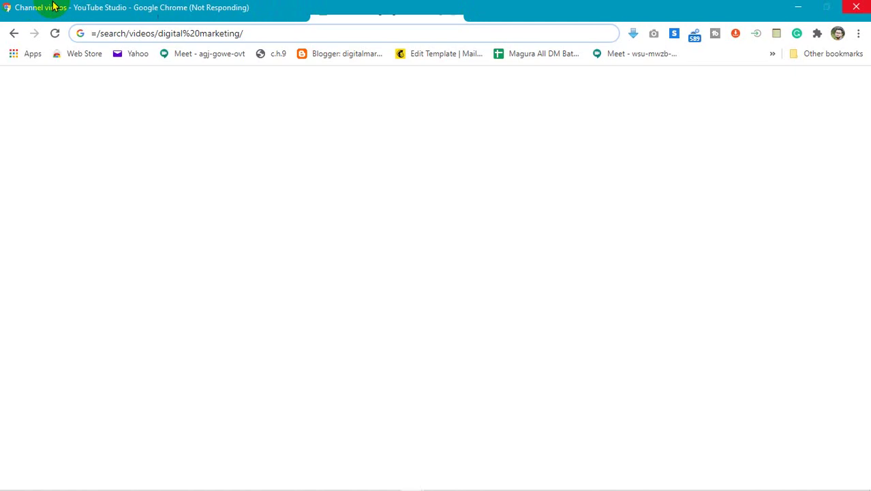
{"action": "mouse_move", "coordinate": [501, 481]}
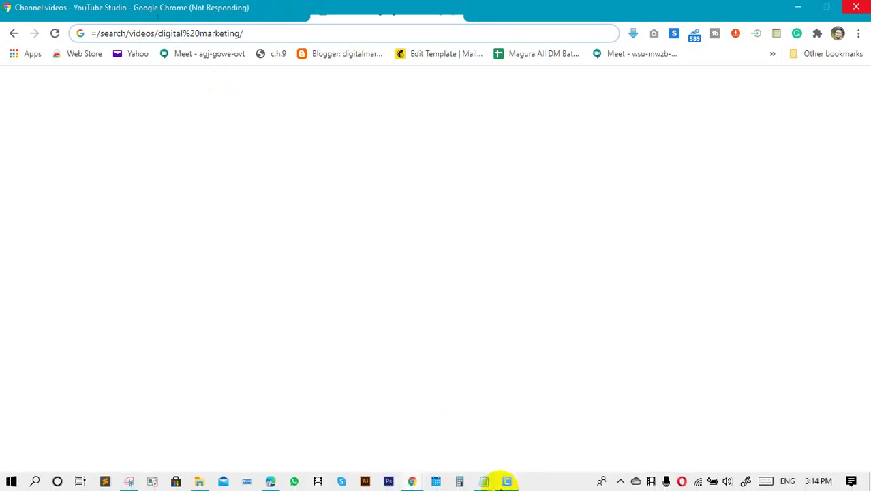
{"action": "left_click", "coordinate": [414, 480]}
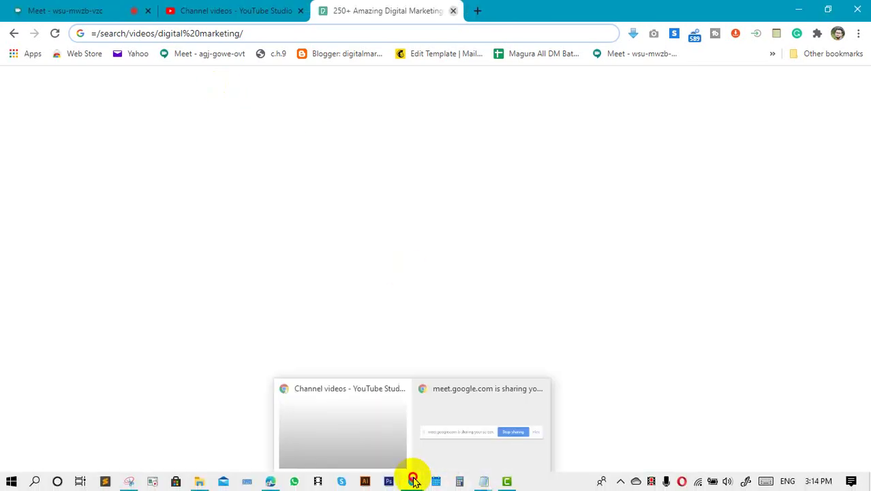
{"action": "left_click", "coordinate": [385, 452]}
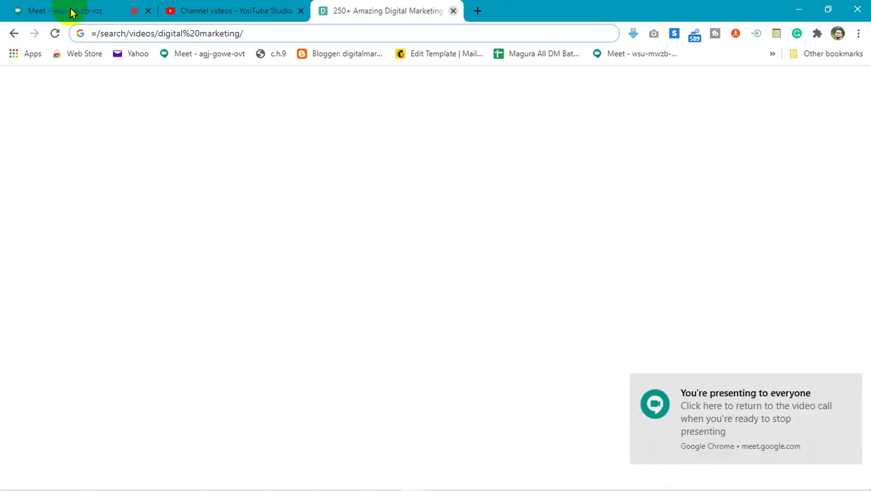
{"action": "left_click", "coordinate": [851, 388]}
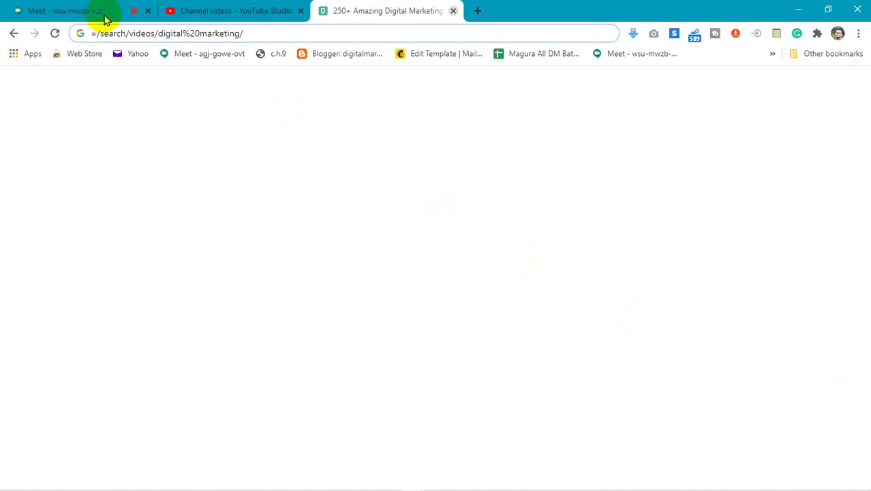
{"action": "left_click", "coordinate": [104, 16]}
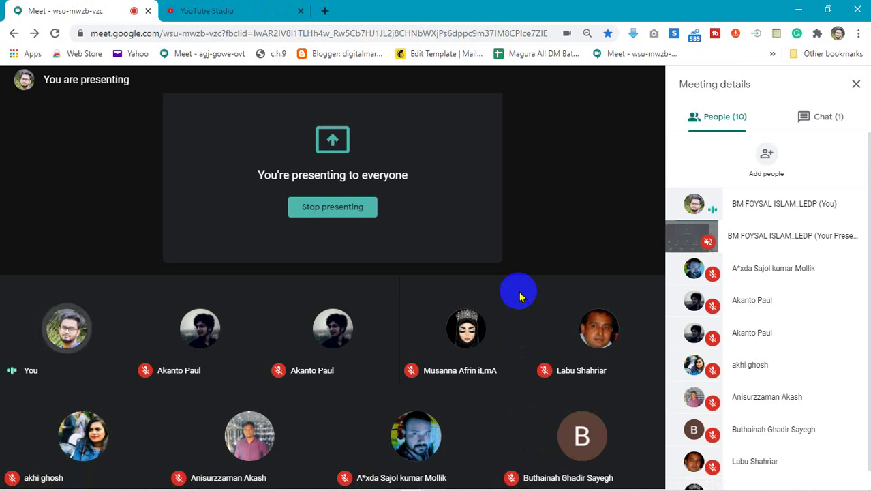
Open bensound.com in a new browser tab and go back to the Google Meet tab while it loads
{"action": "left_click", "coordinate": [328, 11]}
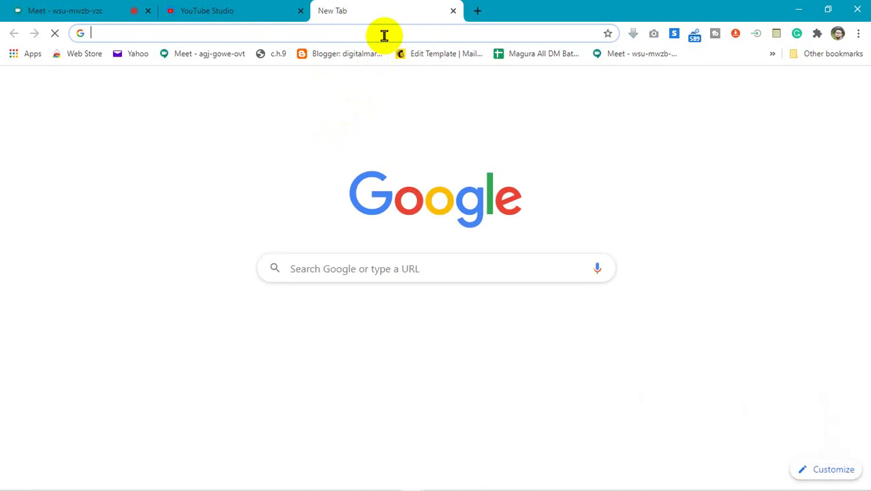
{"action": "type", "text": "b"}
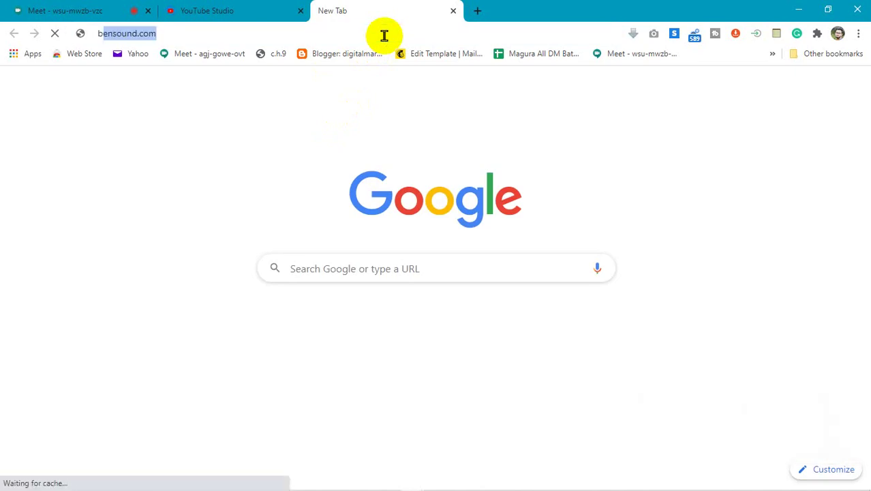
{"action": "key", "text": "Return"}
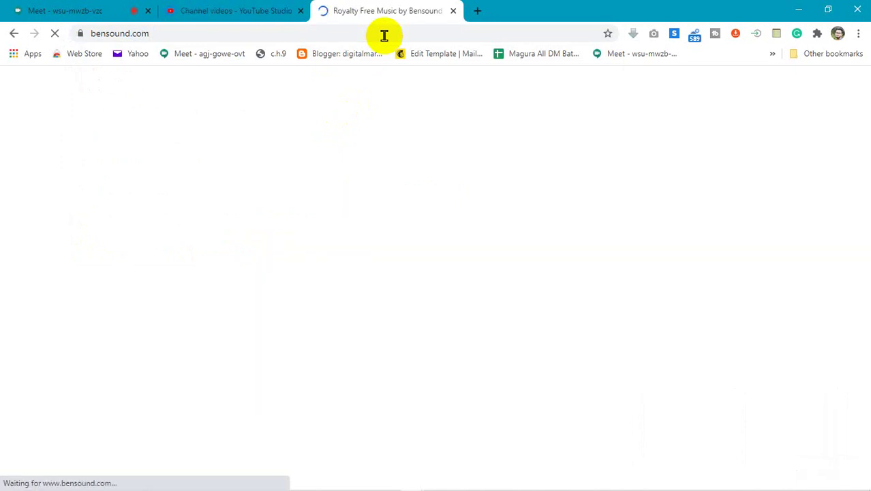
{"action": "left_click", "coordinate": [57, 8]}
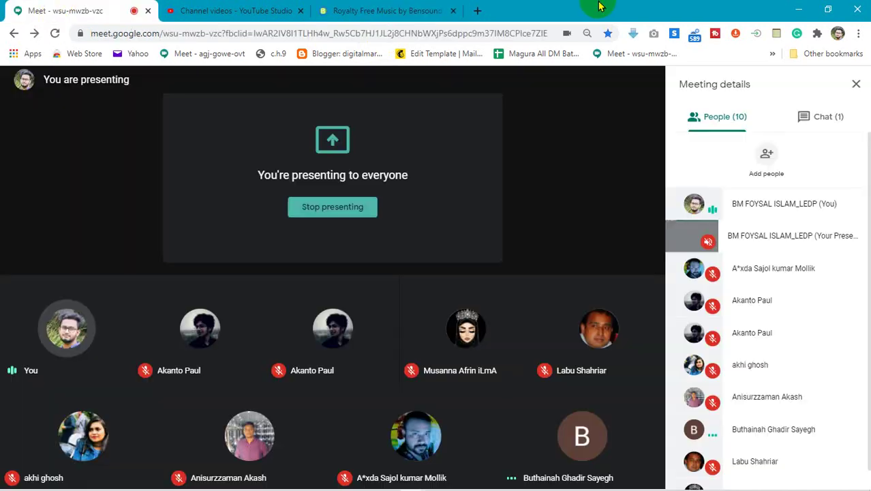
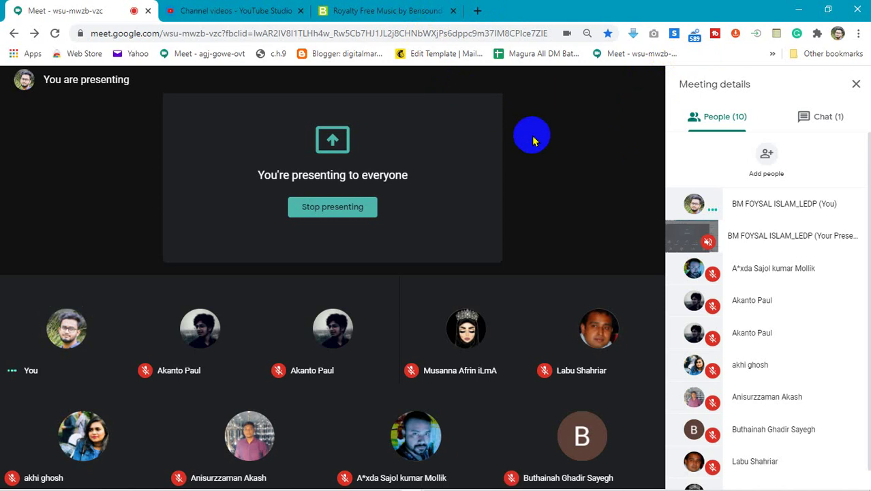
Return to the Bensound tab, dismiss the presenting notification and browse the popular royalty-free music tracks
{"action": "left_click", "coordinate": [417, 12]}
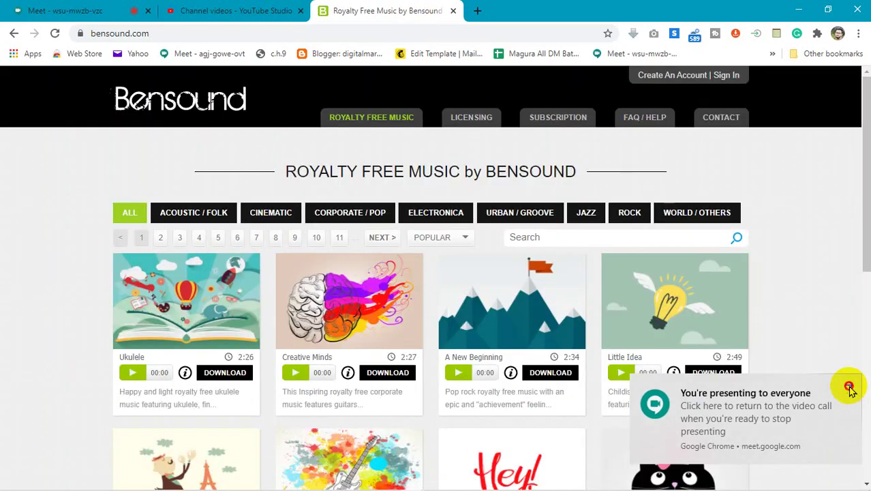
{"action": "left_click", "coordinate": [849, 386]}
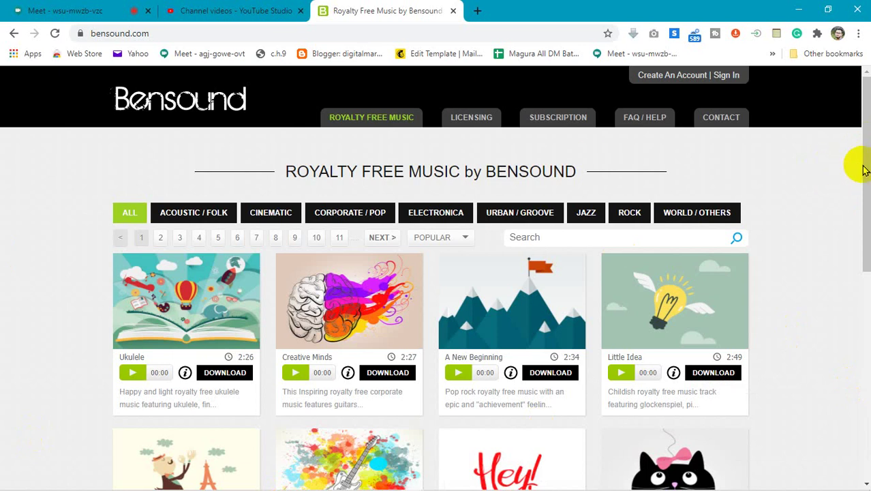
{"action": "scroll", "coordinate": [863, 171], "scroll_direction": "down", "scroll_amount": 1}
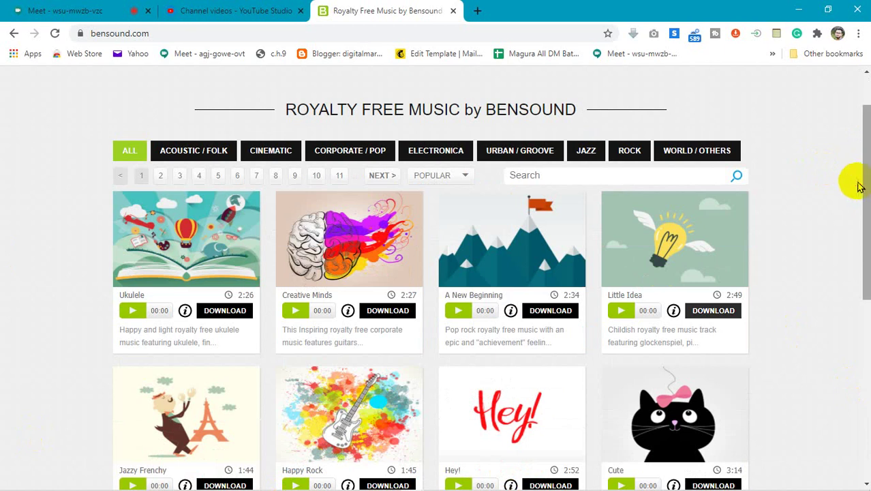
{"action": "scroll", "coordinate": [860, 184], "scroll_direction": "up", "scroll_amount": 1}
{"action": "scroll", "coordinate": [861, 184], "scroll_direction": "down", "scroll_amount": 2}
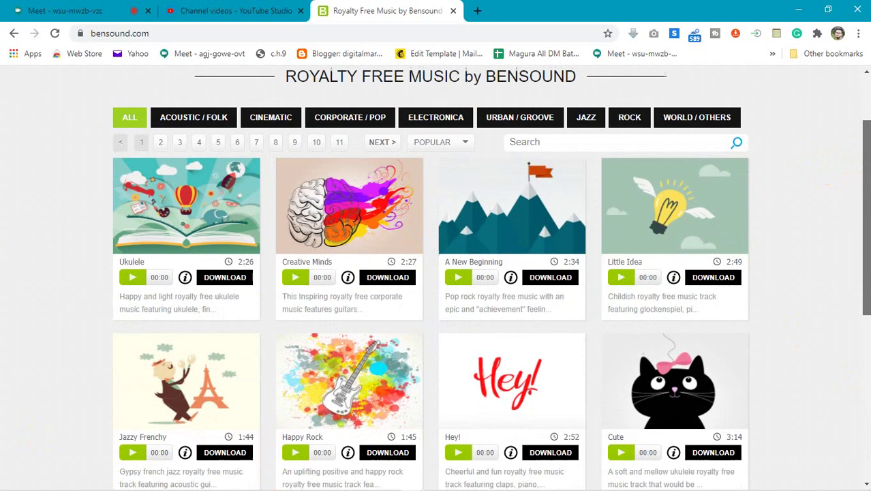
{"action": "scroll", "coordinate": [863, 204], "scroll_direction": "down", "scroll_amount": 3}
{"action": "scroll", "coordinate": [863, 205], "scroll_direction": "up", "scroll_amount": 3}
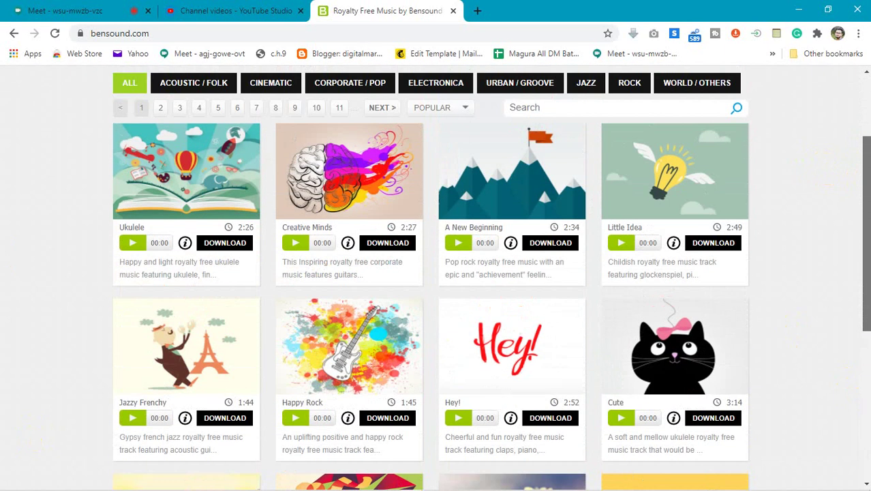
{"action": "scroll", "coordinate": [863, 166], "scroll_direction": "up", "scroll_amount": 2}
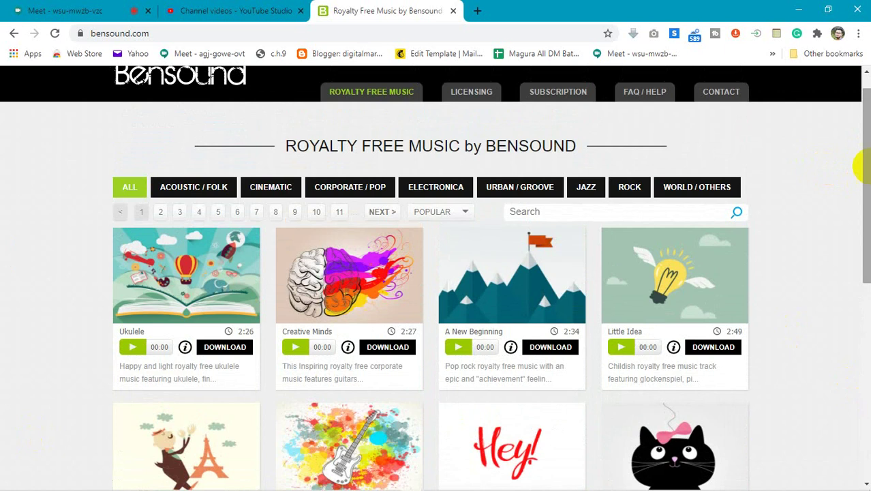
Preview the Ukulele and Creative Minds tracks, checking the list's sort options before stopping playback
{"action": "left_click", "coordinate": [133, 350]}
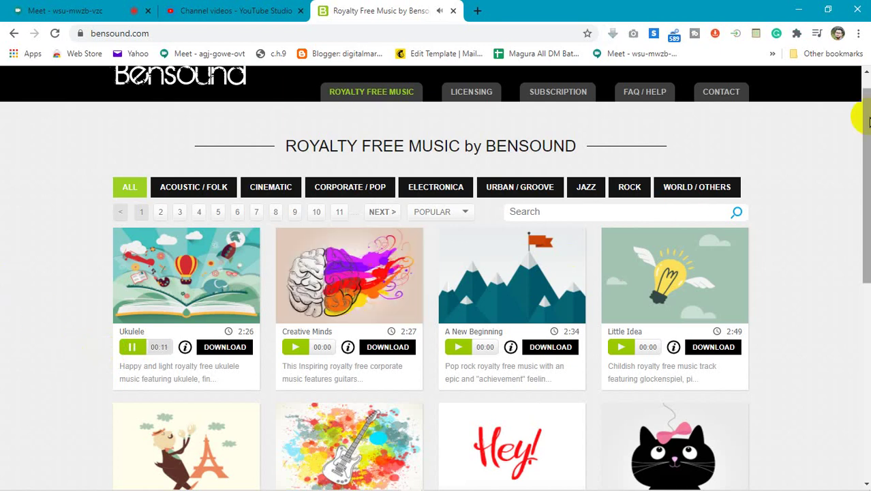
{"action": "left_click_drag", "start_coordinate": [867, 114], "coordinate": [867, 164]}
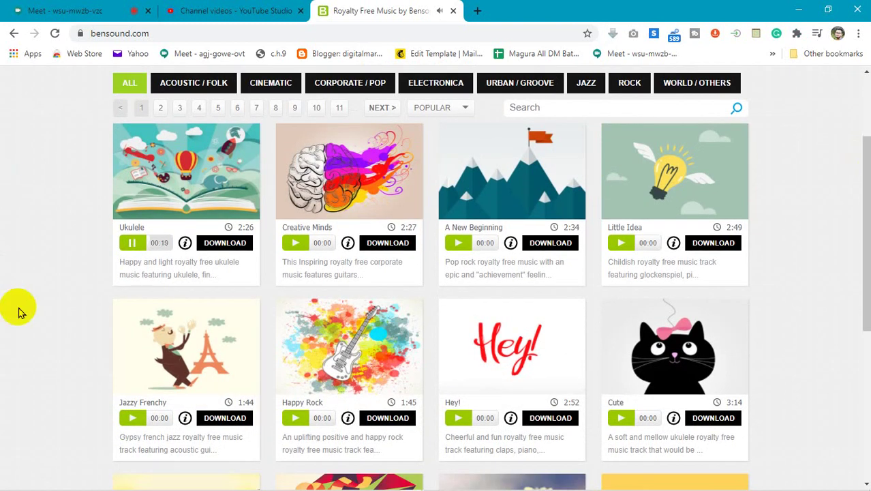
{"action": "left_click", "coordinate": [295, 249]}
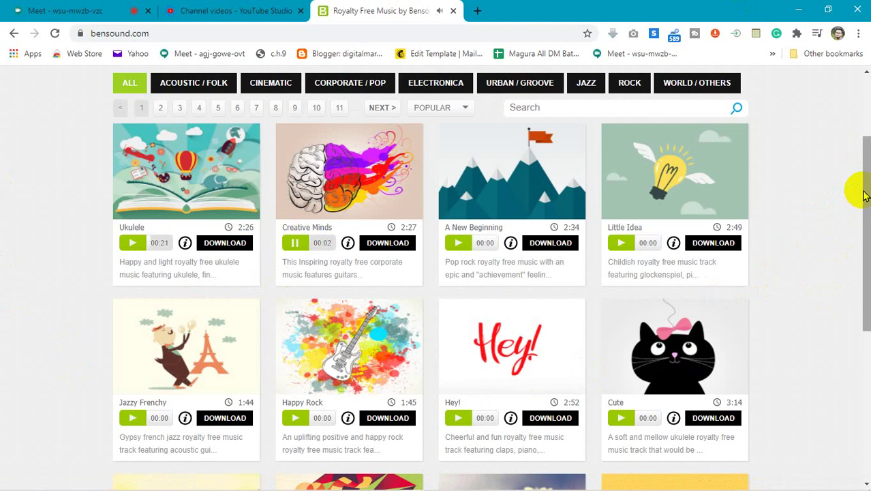
{"action": "left_click_drag", "start_coordinate": [864, 196], "coordinate": [867, 171]}
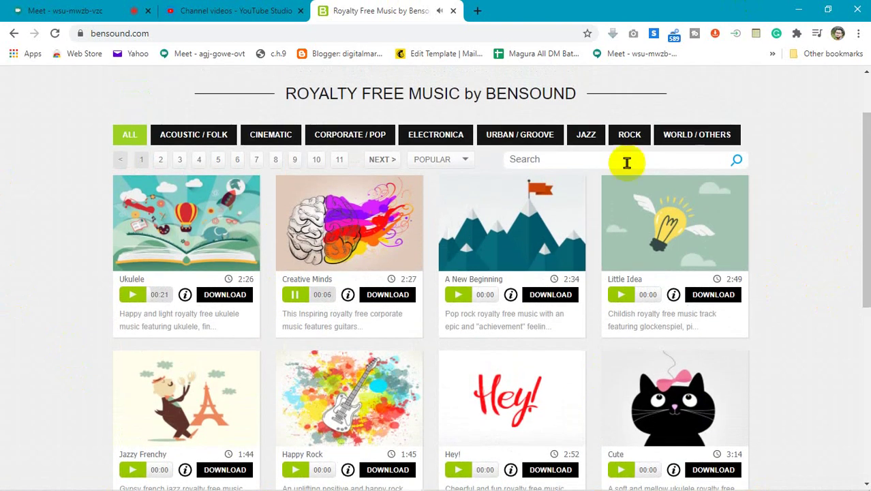
{"action": "mouse_move", "coordinate": [450, 164]}
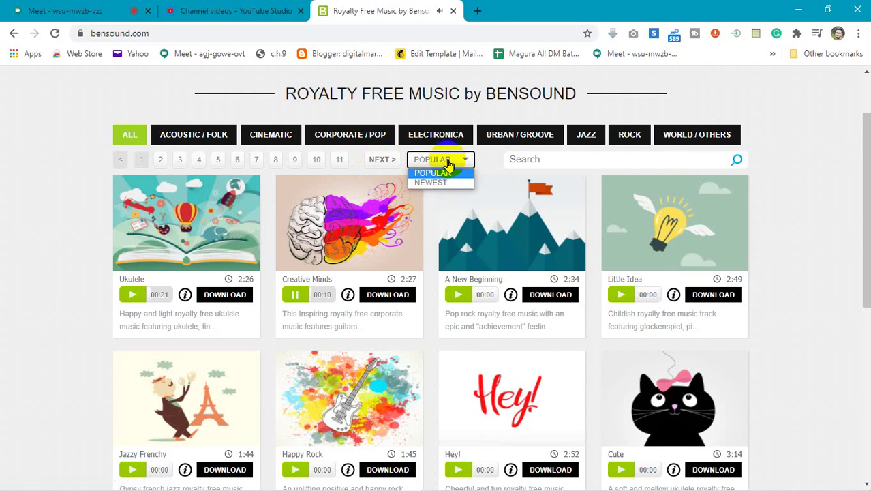
{"action": "left_click", "coordinate": [301, 297]}
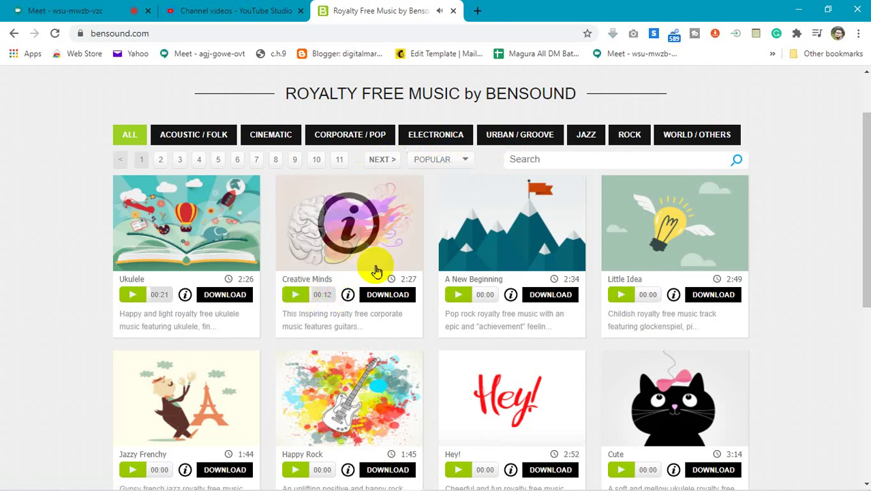
Search the royalty-free music library for "youtube"
{"action": "left_click", "coordinate": [539, 161]}
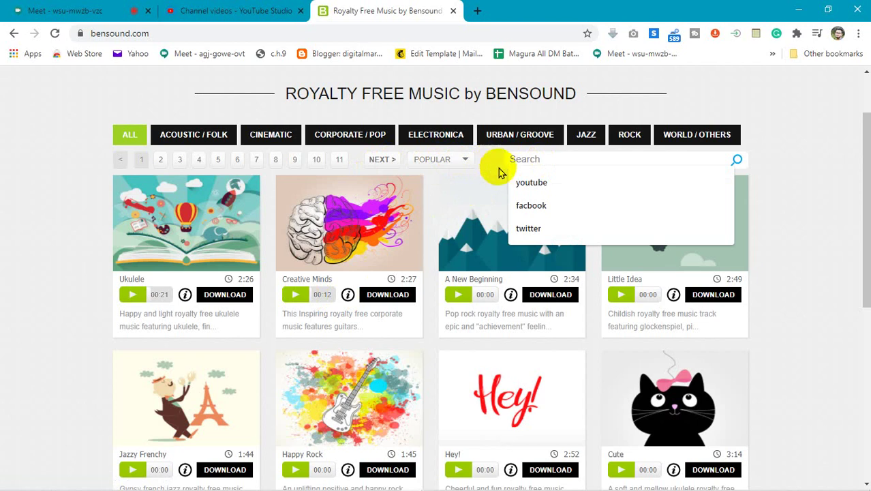
{"action": "left_click", "coordinate": [531, 182]}
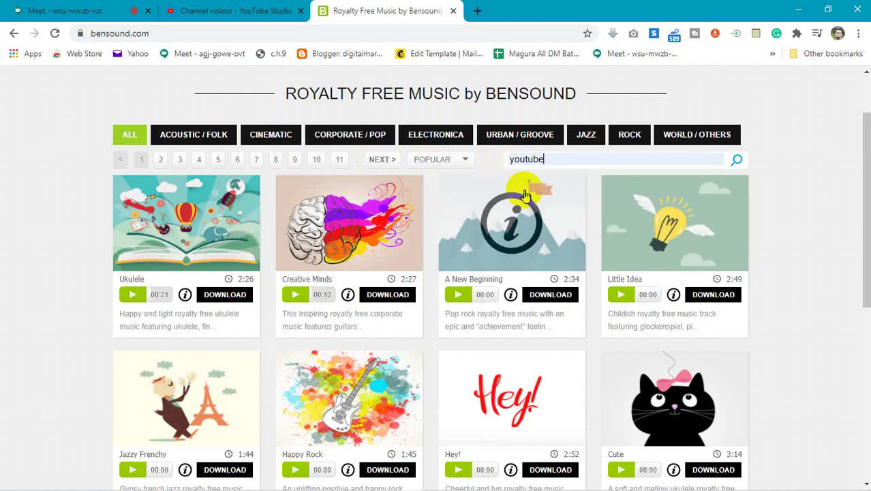
{"action": "left_click", "coordinate": [736, 161]}
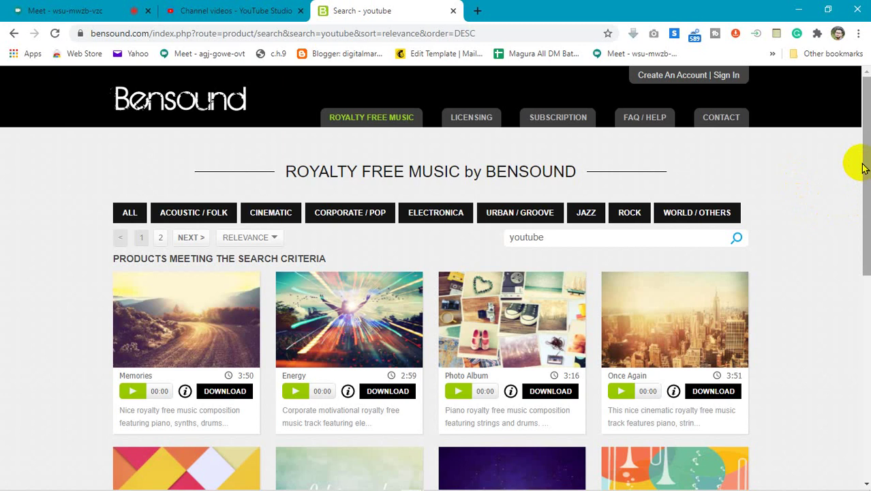
Preview the Memories and Photo Album tracks in the youtube search results, and stop playback
{"action": "left_click_drag", "start_coordinate": [863, 175], "coordinate": [867, 221]}
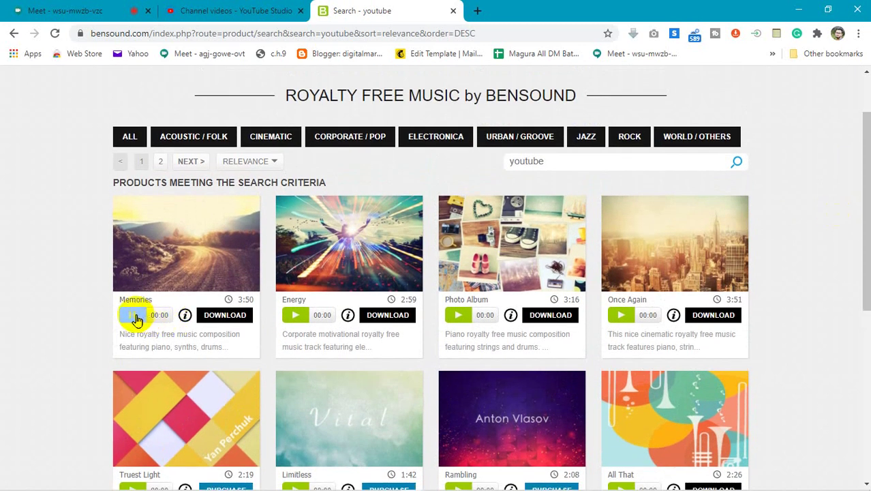
{"action": "left_click", "coordinate": [135, 317]}
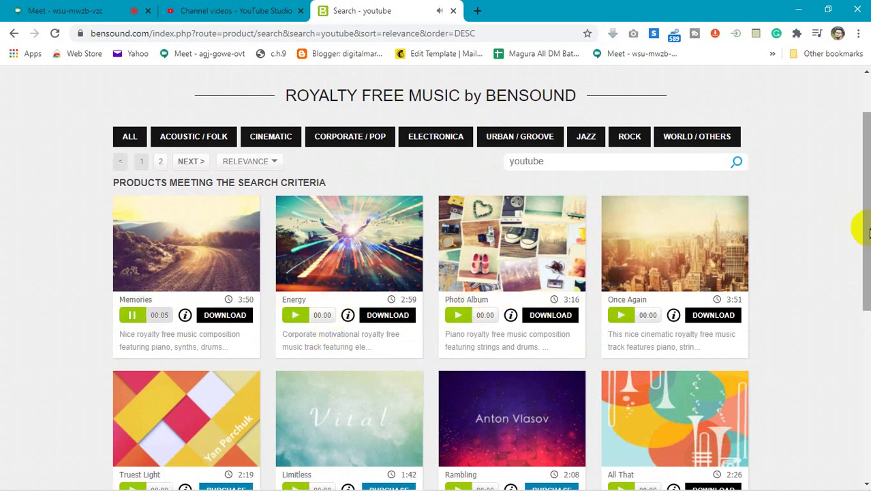
{"action": "scroll", "coordinate": [867, 238], "scroll_direction": "down", "scroll_amount": 3}
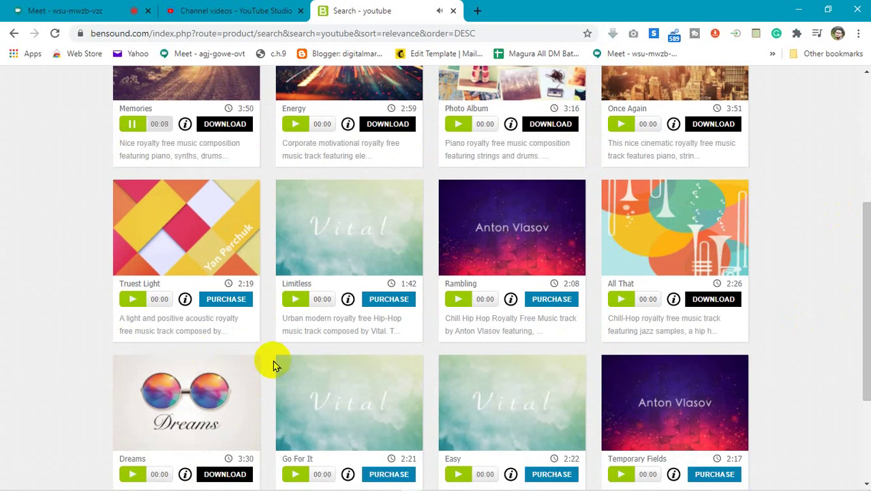
{"action": "left_click_drag", "start_coordinate": [867, 267], "coordinate": [863, 134]}
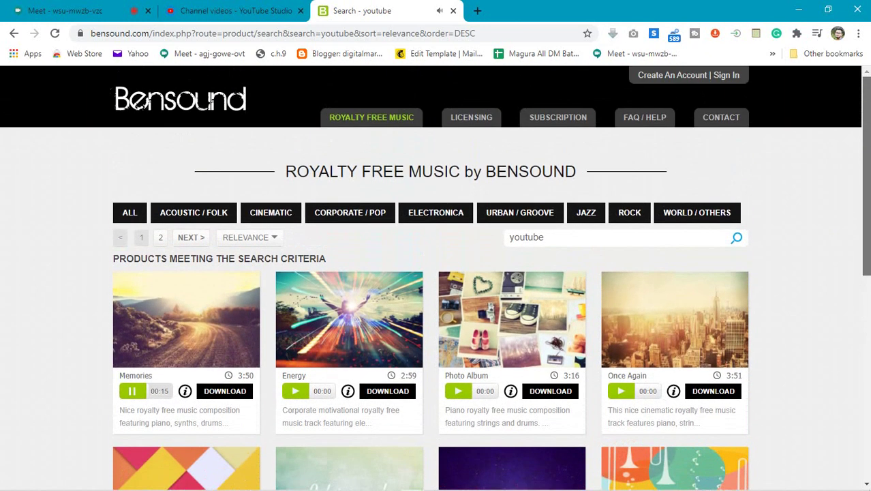
{"action": "left_click", "coordinate": [457, 390]}
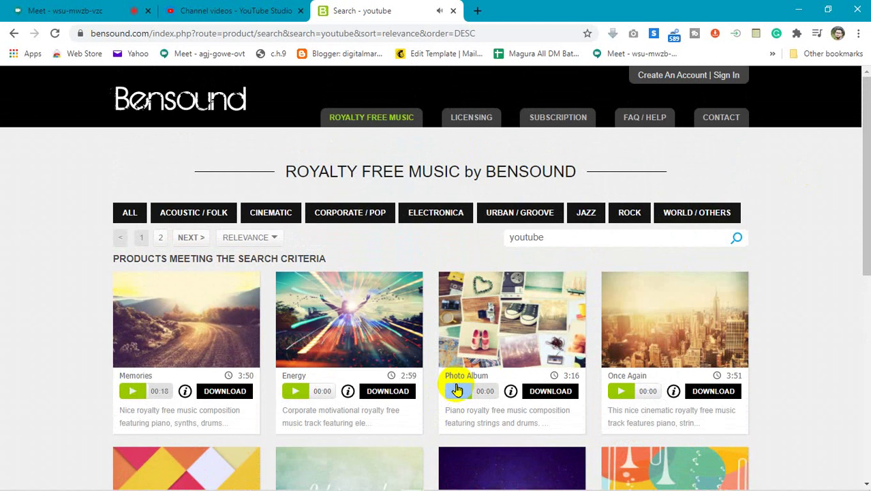
{"action": "left_click_drag", "start_coordinate": [641, 244], "coordinate": [502, 242]}
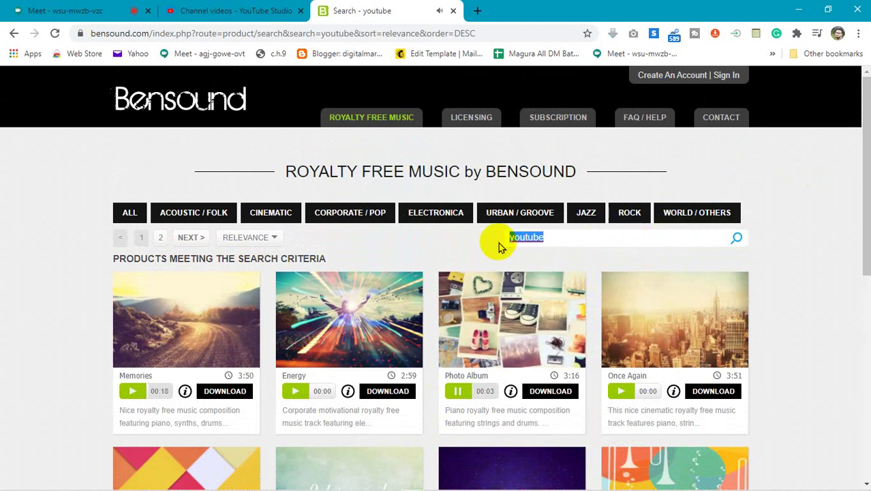
{"action": "left_click", "coordinate": [499, 244]}
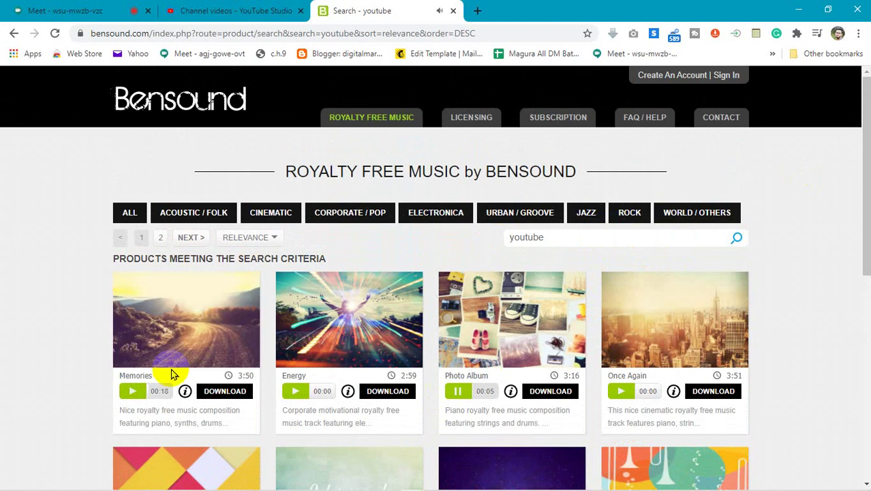
{"action": "left_click", "coordinate": [129, 394]}
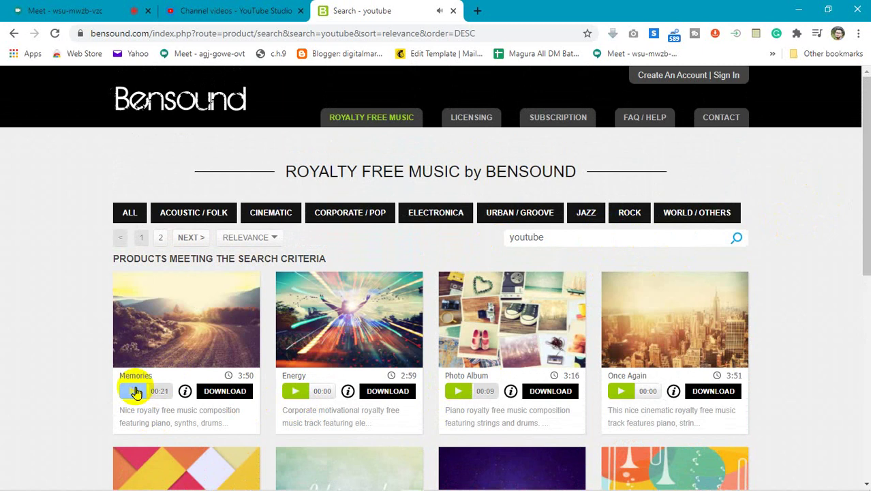
{"action": "left_click", "coordinate": [136, 394]}
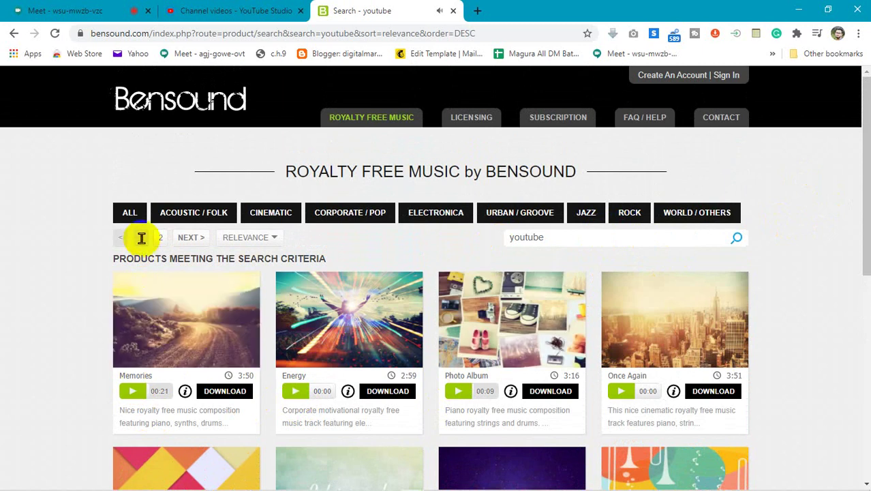
Sort the youtube search results by Popular and browse the listed tracks
{"action": "left_click", "coordinate": [246, 237]}
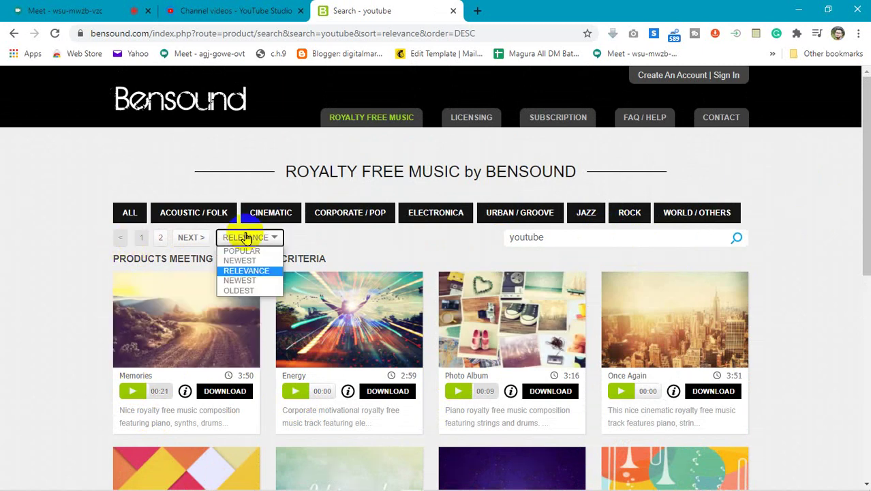
{"action": "left_click", "coordinate": [237, 250]}
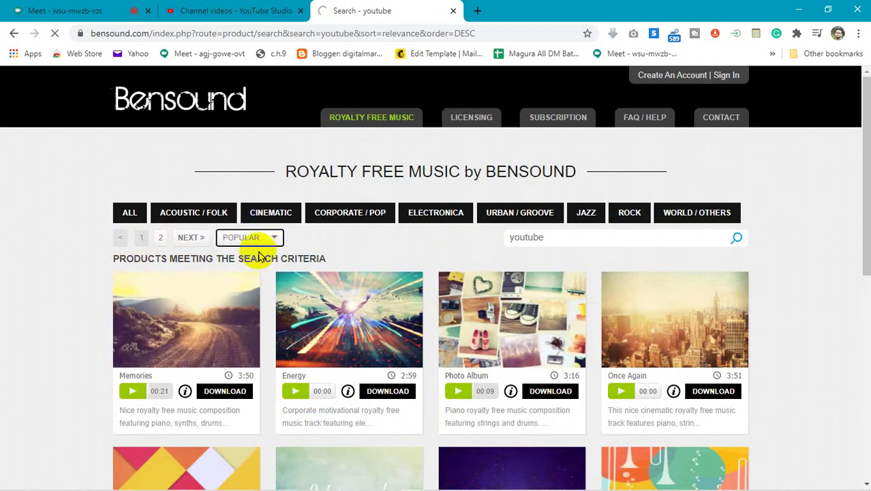
{"action": "left_click", "coordinate": [331, 212]}
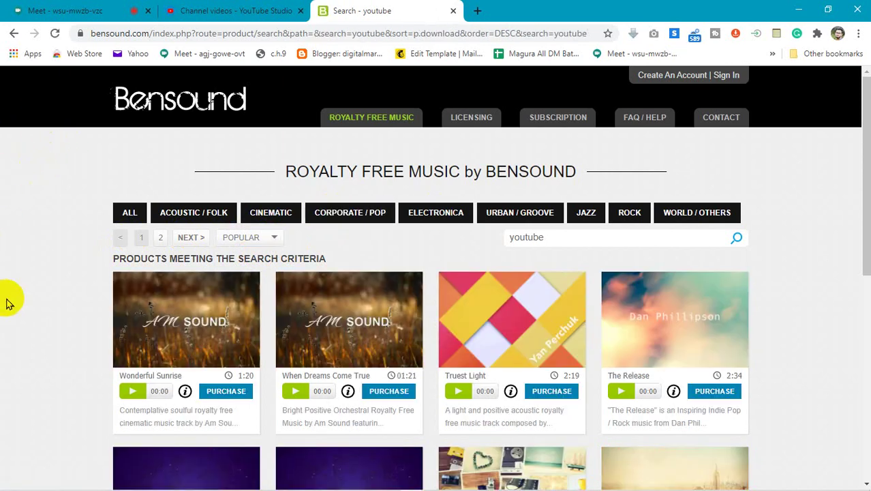
{"action": "left_click_drag", "start_coordinate": [856, 132], "coordinate": [860, 289]}
{"action": "scroll", "coordinate": [437, 273], "scroll_direction": "up", "scroll_amount": 4}
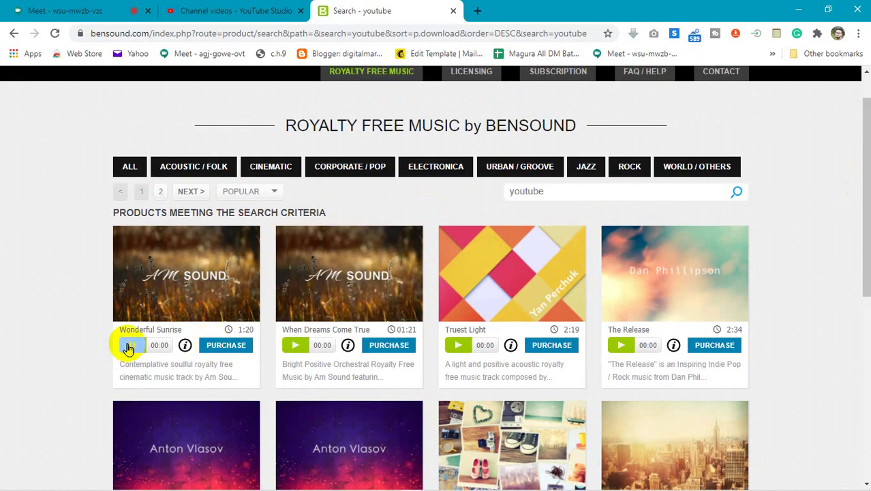
Preview Wonderful Sunrise and review the license options on its track page, returning to the search results
{"action": "left_click", "coordinate": [129, 348]}
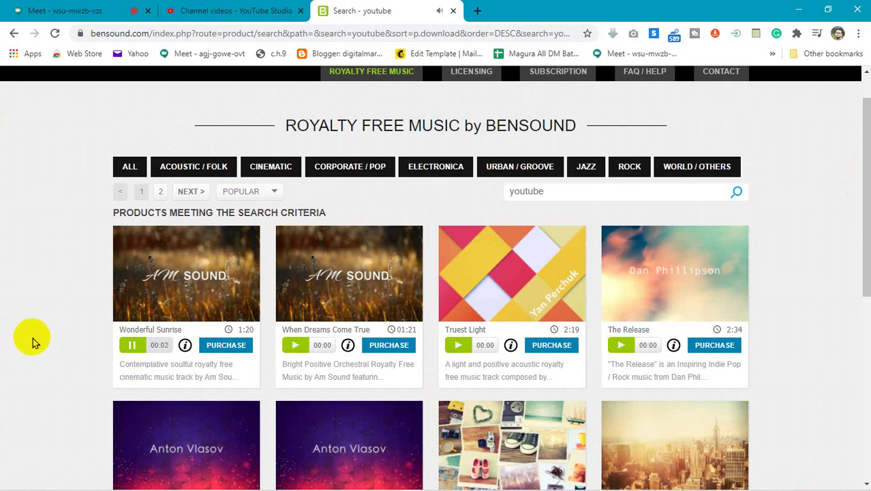
{"action": "left_click", "coordinate": [132, 348]}
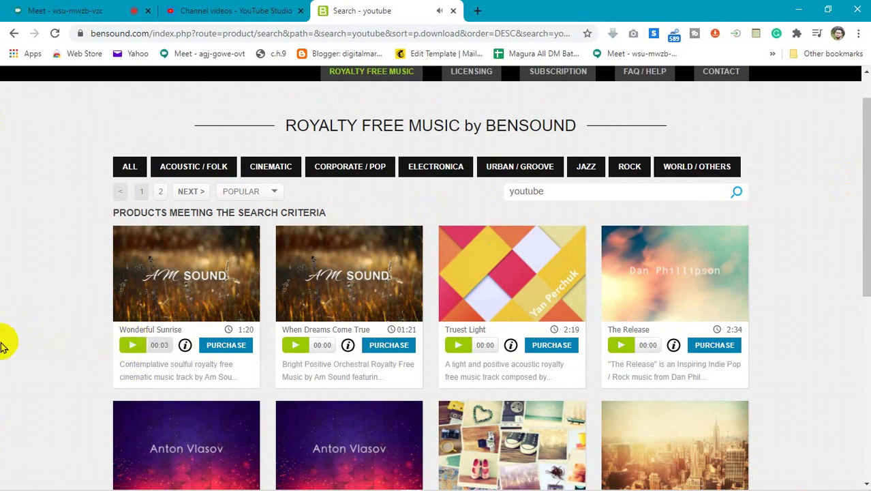
{"action": "left_click", "coordinate": [186, 290]}
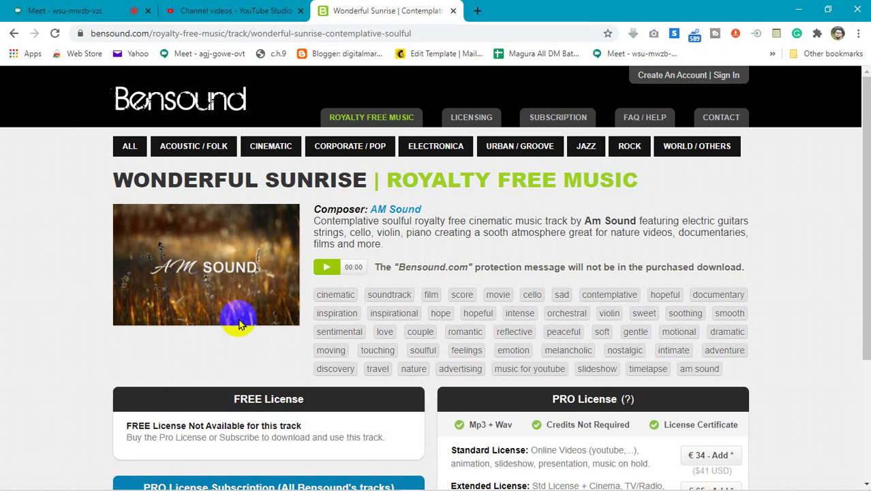
{"action": "left_click_drag", "start_coordinate": [865, 166], "coordinate": [866, 251]}
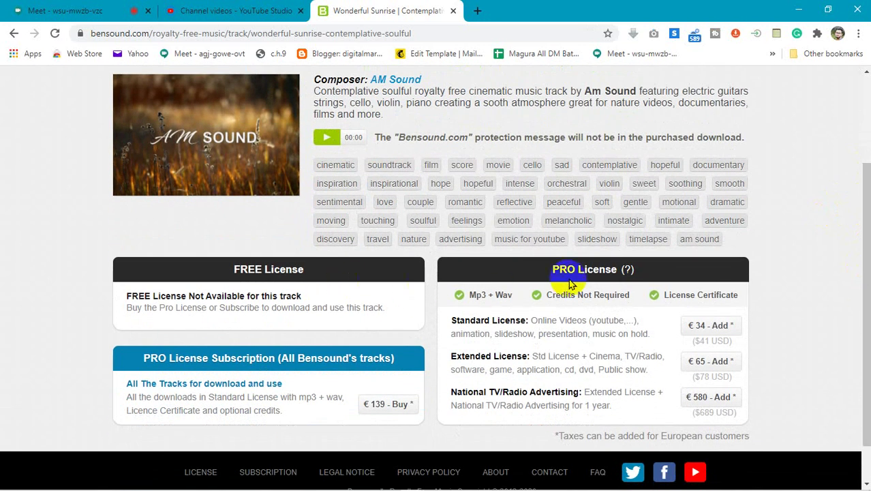
{"action": "scroll", "coordinate": [424, 298], "scroll_direction": "up", "scroll_amount": 3}
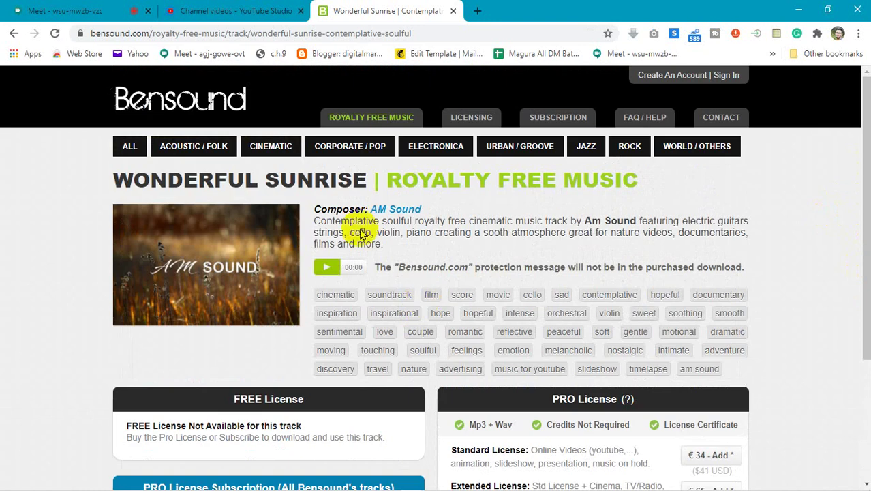
{"action": "left_click", "coordinate": [11, 35]}
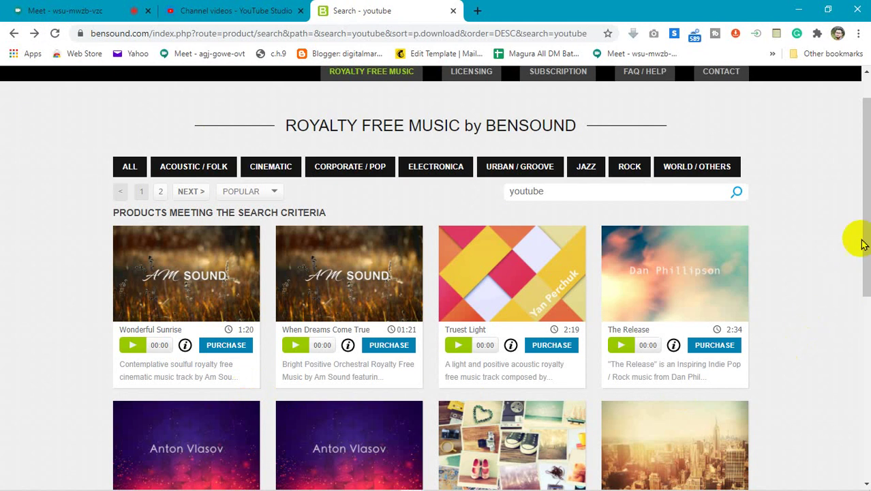
Check the purchase license options for Wonderful Sunrise from the search results and dismiss them
{"action": "left_click_drag", "start_coordinate": [863, 229], "coordinate": [861, 249]}
{"action": "left_click", "coordinate": [219, 278]}
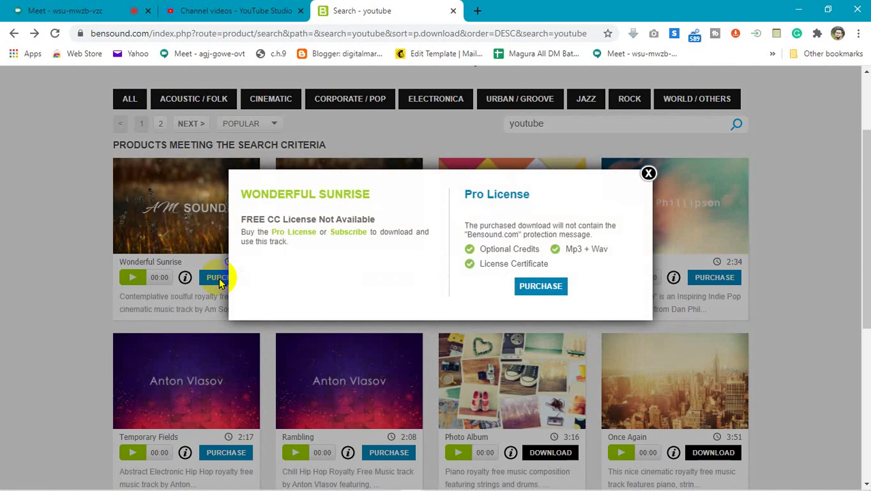
{"action": "left_click", "coordinate": [648, 176]}
{"action": "scroll", "coordinate": [388, 266], "scroll_direction": "up", "scroll_amount": 2}
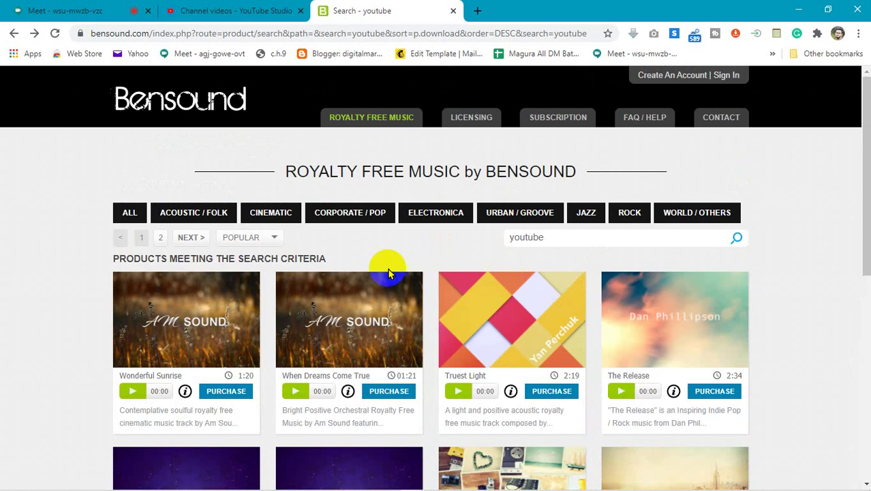
Sort the youtube search results by Newest and browse the listed tracks
{"action": "left_click", "coordinate": [234, 235]}
{"action": "left_click", "coordinate": [251, 260]}
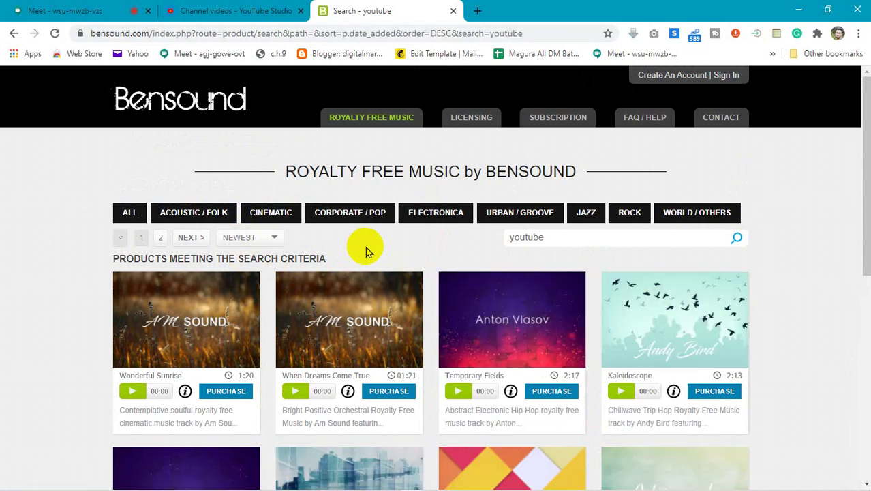
{"action": "scroll", "coordinate": [268, 288], "scroll_direction": "down", "scroll_amount": 6}
{"action": "scroll", "coordinate": [268, 294], "scroll_direction": "up", "scroll_amount": 6}
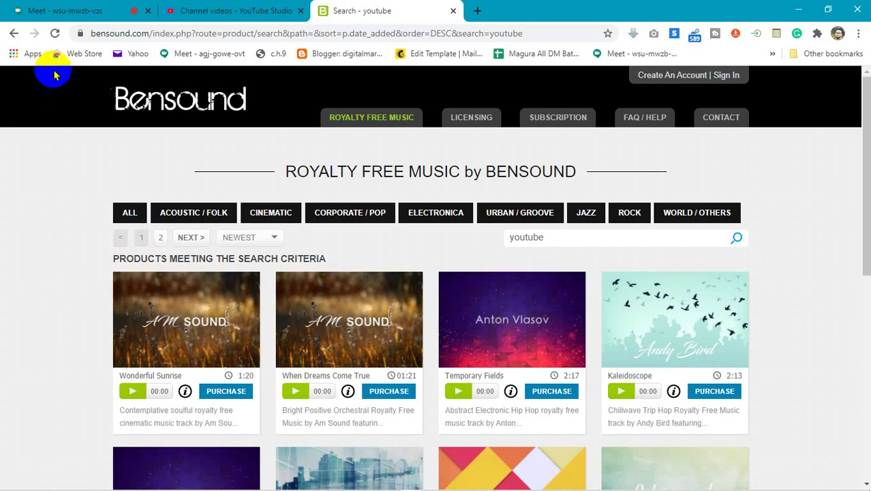
Show all royalty-free tracks again and open the download license options for Ukulele
{"action": "left_click", "coordinate": [131, 210]}
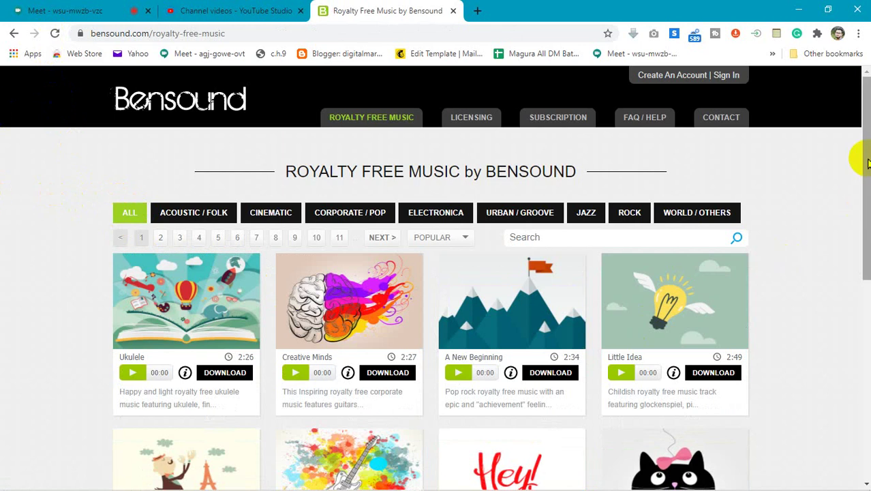
{"action": "mouse_move", "coordinate": [866, 164]}
{"action": "left_mouse_down"}
{"action": "mouse_move", "coordinate": [867, 178]}
{"action": "mouse_move", "coordinate": [862, 160]}
{"action": "left_mouse_up"}
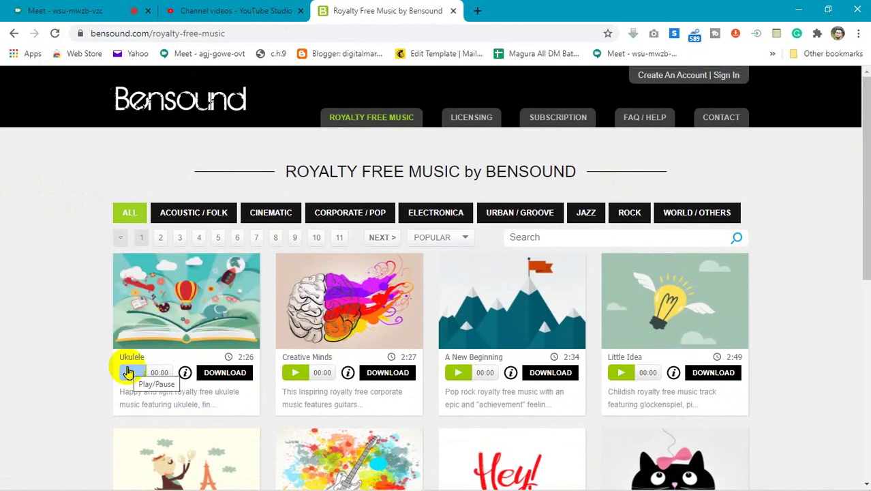
{"action": "left_click", "coordinate": [237, 374]}
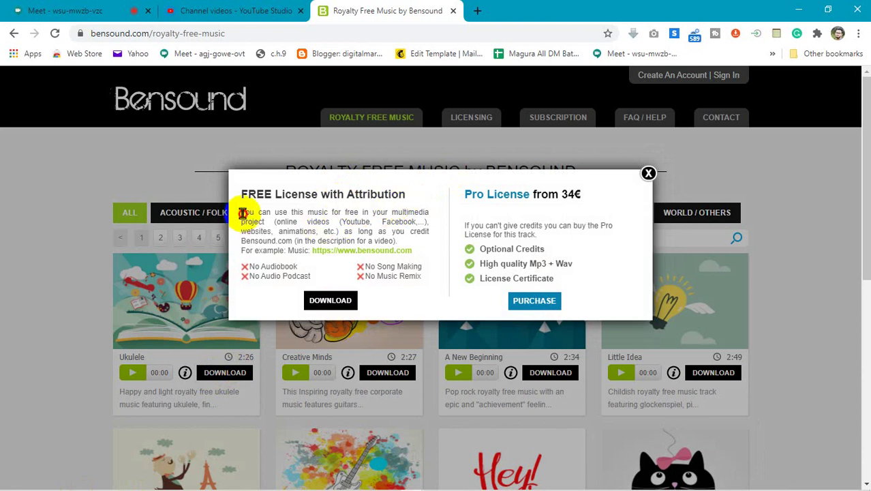
Examine the free license terms for Ukulele, including the requirement to credit Bensound in the video description and the example credit link
{"action": "left_click_drag", "start_coordinate": [242, 212], "coordinate": [305, 249]}
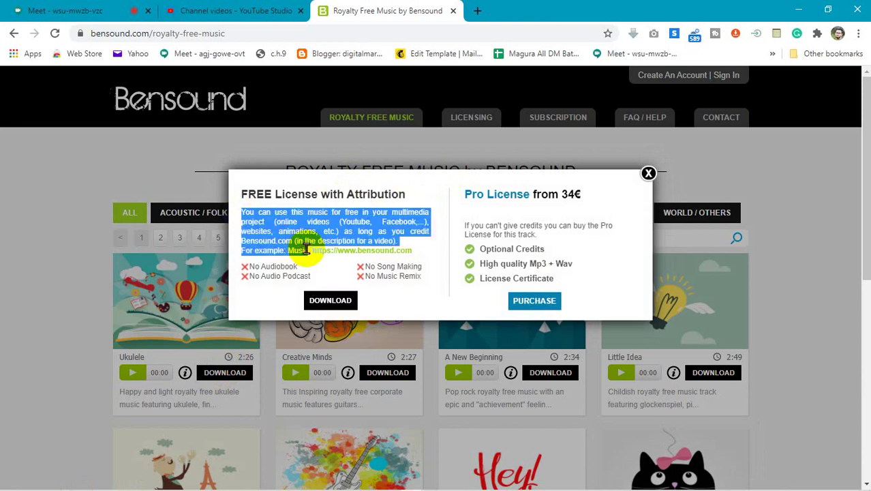
{"action": "left_click", "coordinate": [276, 221]}
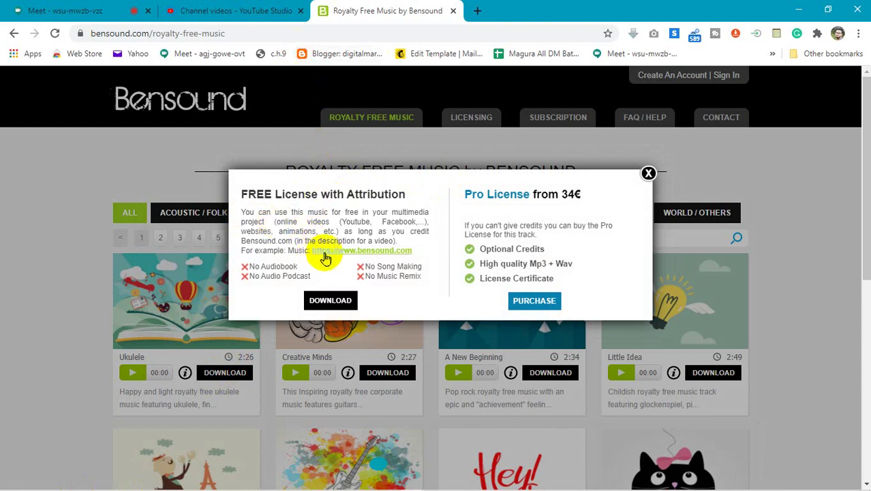
{"action": "left_click_drag", "start_coordinate": [417, 252], "coordinate": [298, 245]}
{"action": "left_click", "coordinate": [233, 210]}
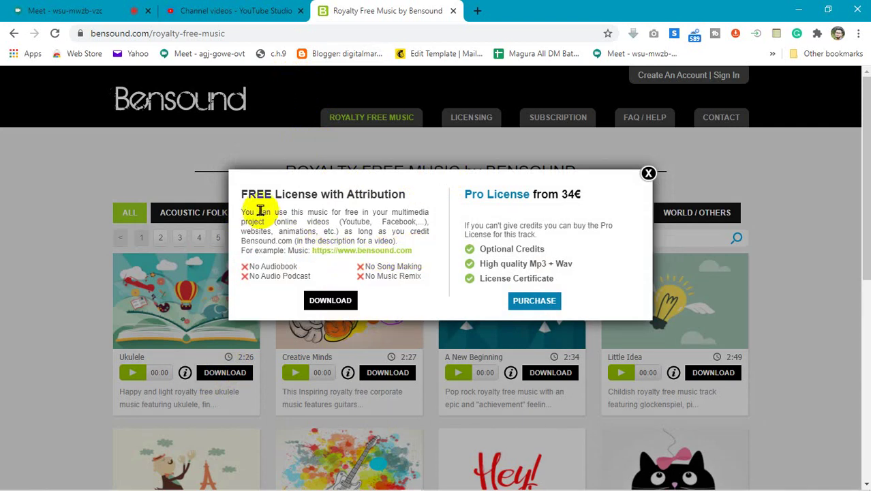
{"action": "left_click_drag", "start_coordinate": [417, 254], "coordinate": [311, 252]}
{"action": "left_click", "coordinate": [276, 220]}
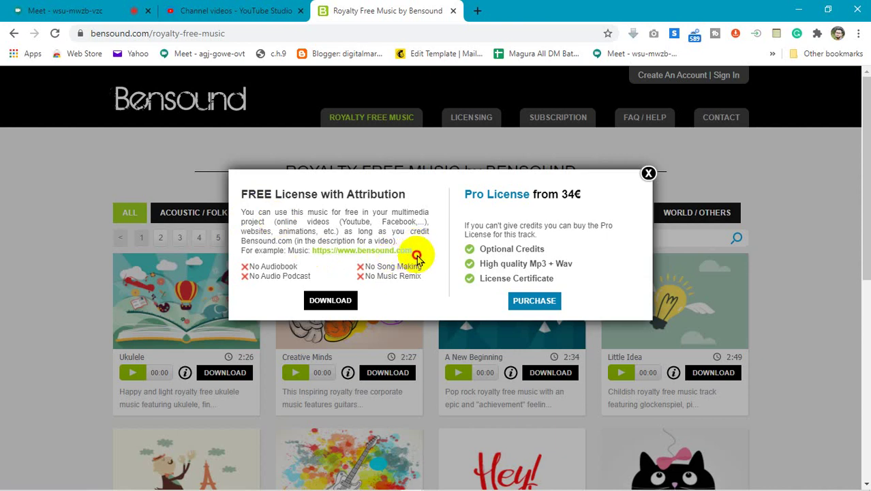
{"action": "left_click_drag", "start_coordinate": [417, 256], "coordinate": [311, 250]}
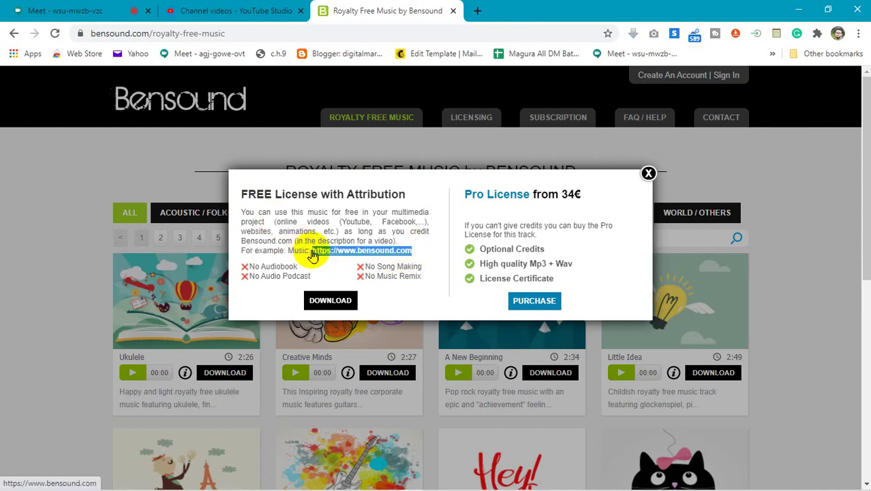
{"action": "left_click", "coordinate": [293, 235]}
{"action": "left_click_drag", "start_coordinate": [424, 250], "coordinate": [325, 250]}
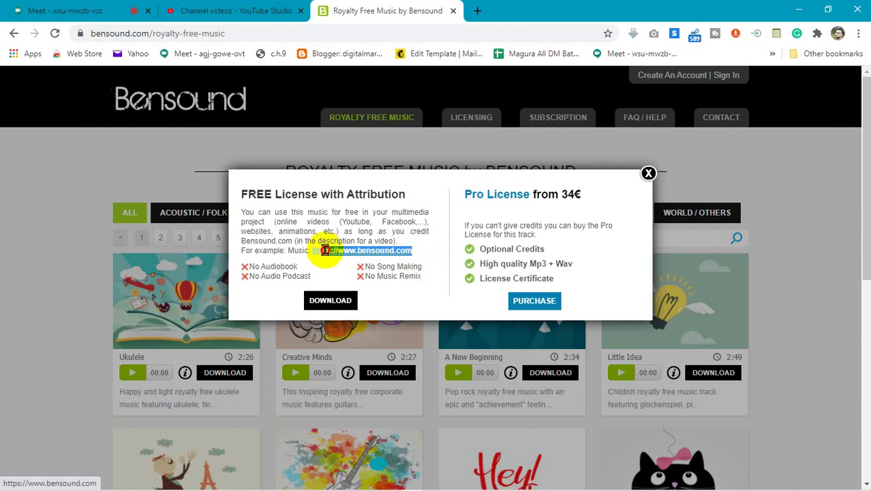
{"action": "left_click", "coordinate": [276, 232]}
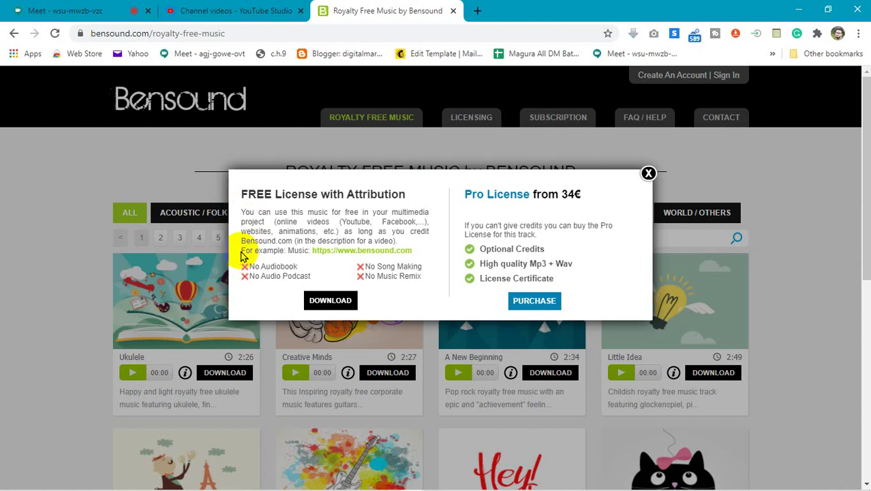
{"action": "left_click_drag", "start_coordinate": [244, 253], "coordinate": [320, 247]}
{"action": "left_click", "coordinate": [263, 224]}
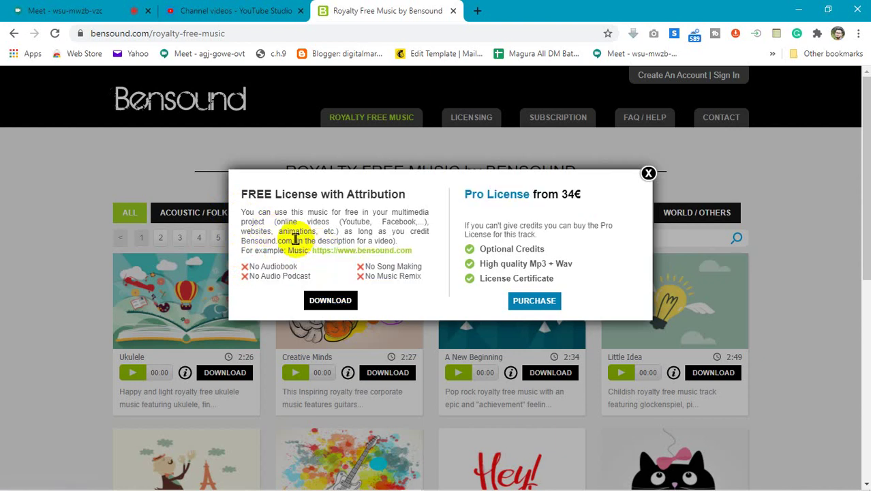
{"action": "left_click_drag", "start_coordinate": [296, 240], "coordinate": [392, 244]}
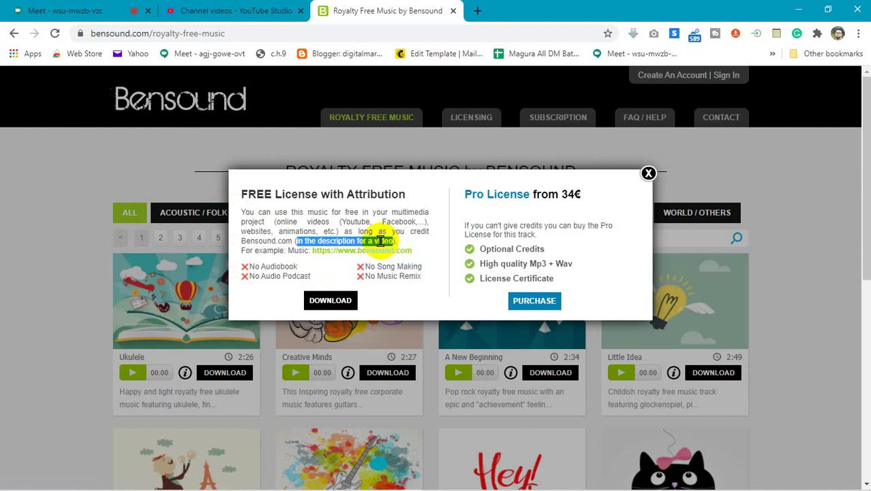
{"action": "left_click", "coordinate": [380, 241]}
{"action": "left_click_drag", "start_coordinate": [394, 241], "coordinate": [297, 240]}
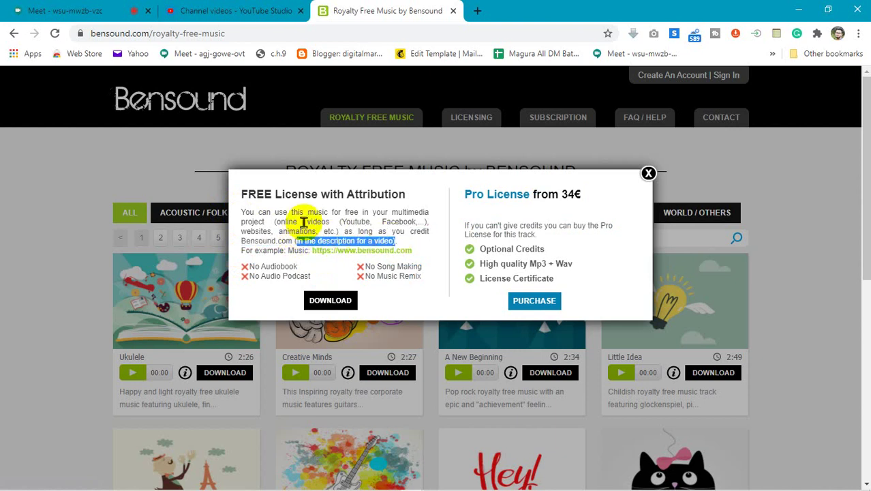
{"action": "left_click", "coordinate": [305, 222]}
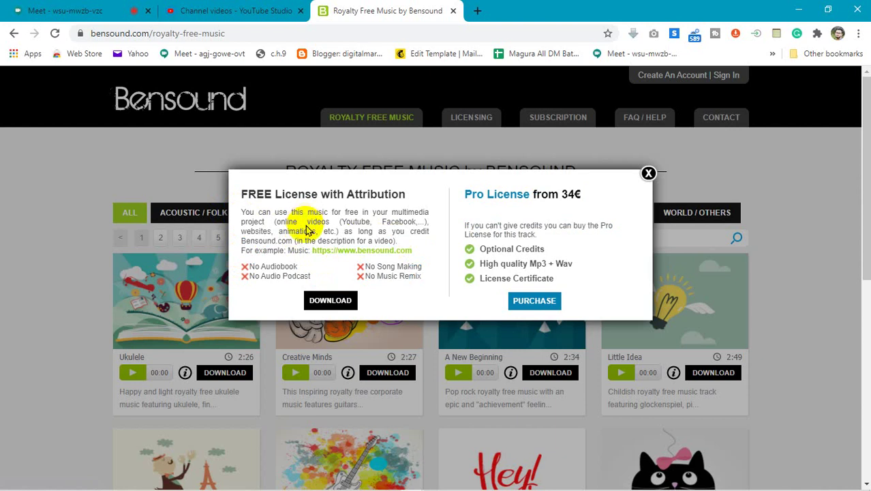
{"action": "left_click_drag", "start_coordinate": [423, 255], "coordinate": [296, 238]}
{"action": "left_click", "coordinate": [295, 238]}
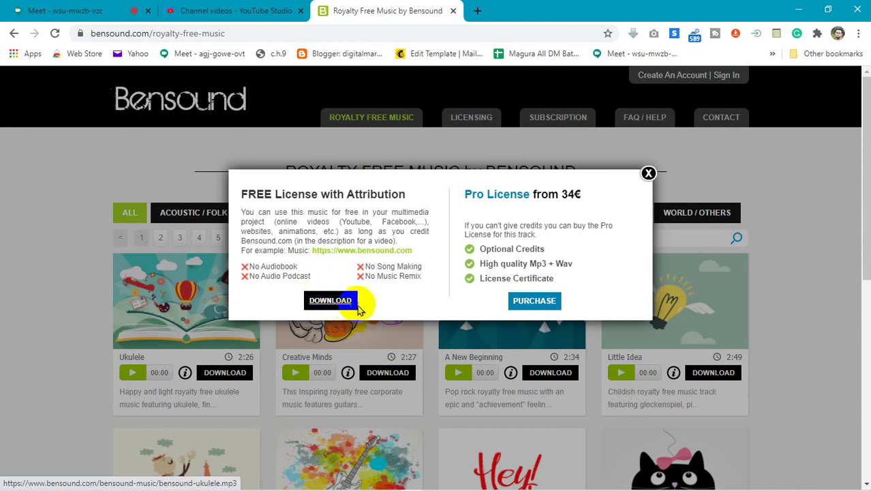
Download the Ukulele track under the free license with attribution and dismiss the license options
{"action": "left_click", "coordinate": [326, 305]}
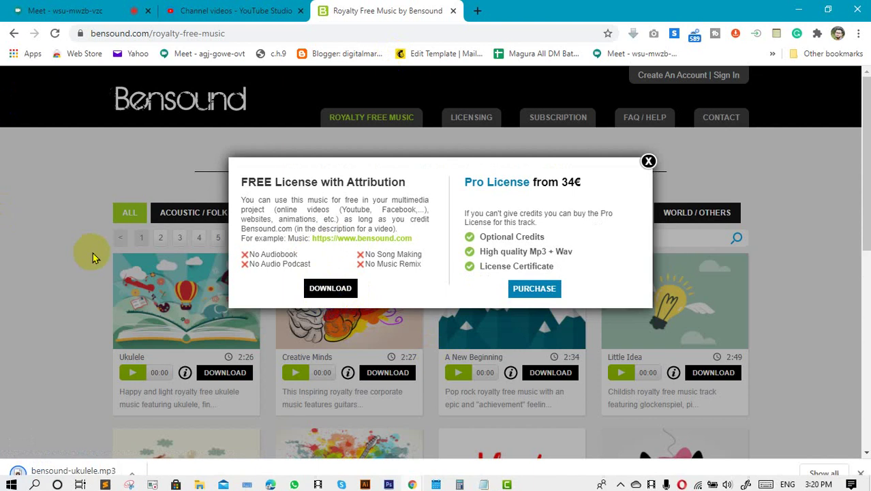
{"action": "left_click", "coordinate": [648, 162]}
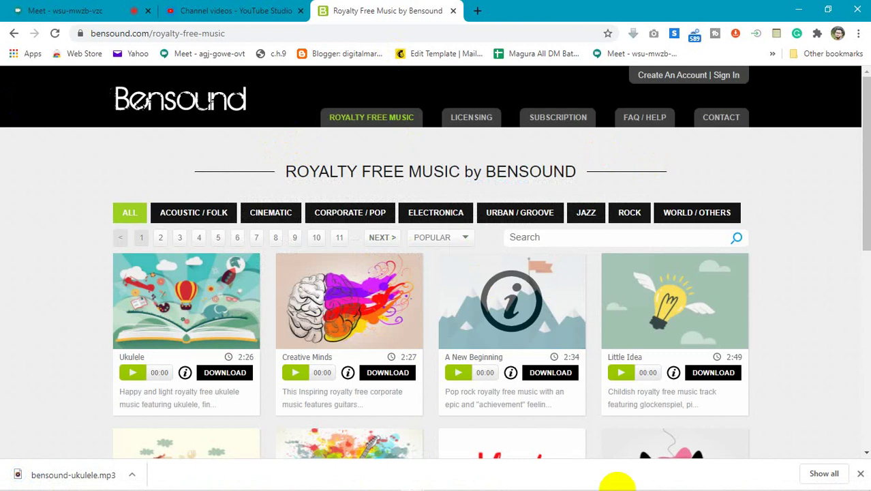
Switch to Camtasia and import bensound-ukulele.mp3 from the Downloads folder into the project media
{"action": "left_click", "coordinate": [507, 481]}
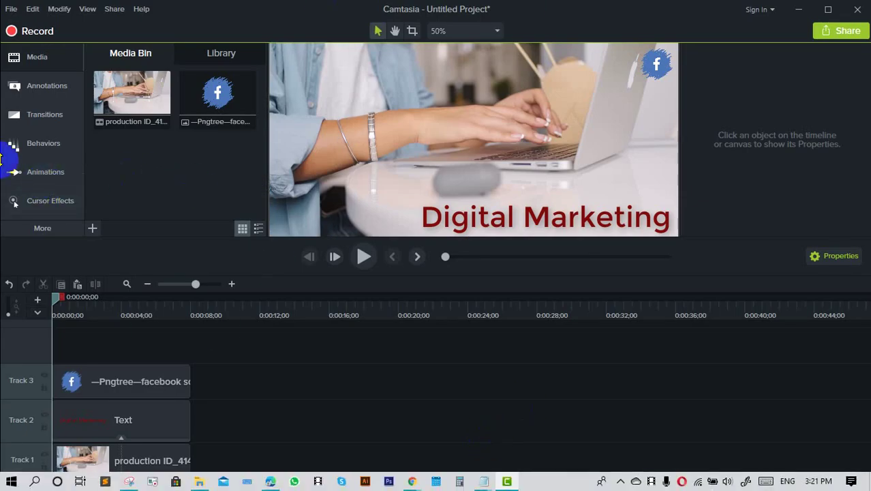
{"action": "left_click", "coordinate": [390, 169]}
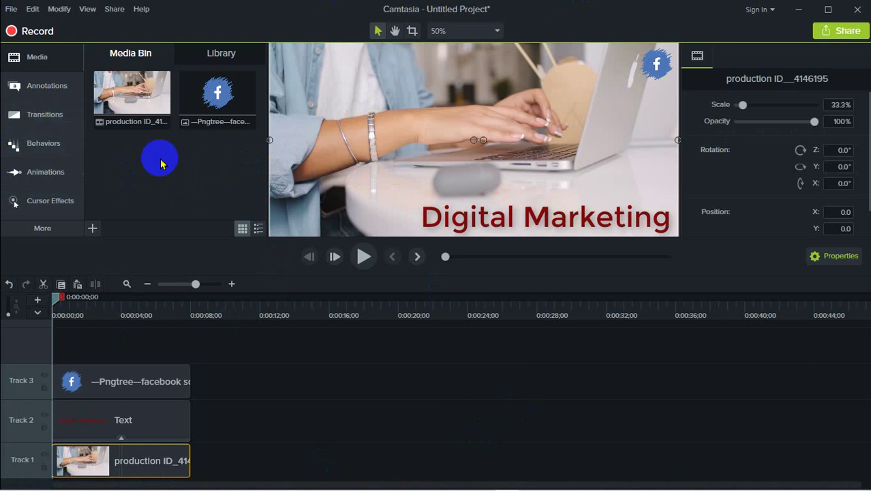
{"action": "left_click", "coordinate": [93, 228]}
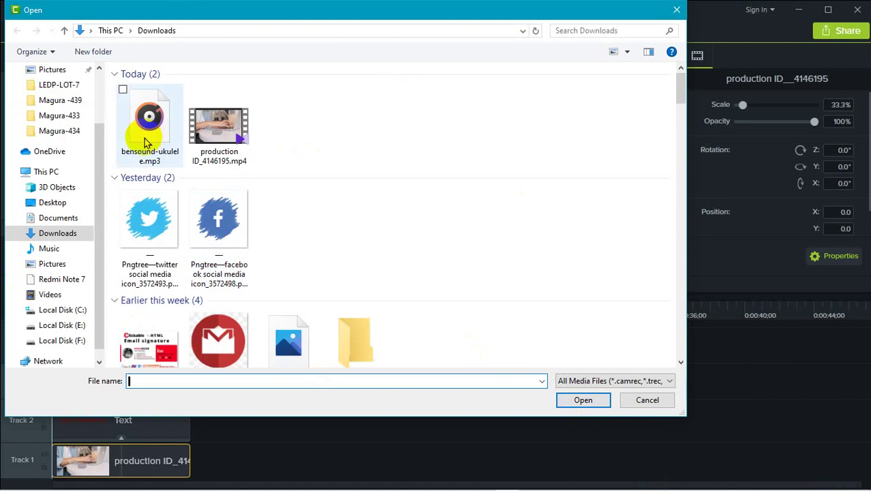
{"action": "left_click", "coordinate": [145, 131]}
{"action": "left_click", "coordinate": [581, 401]}
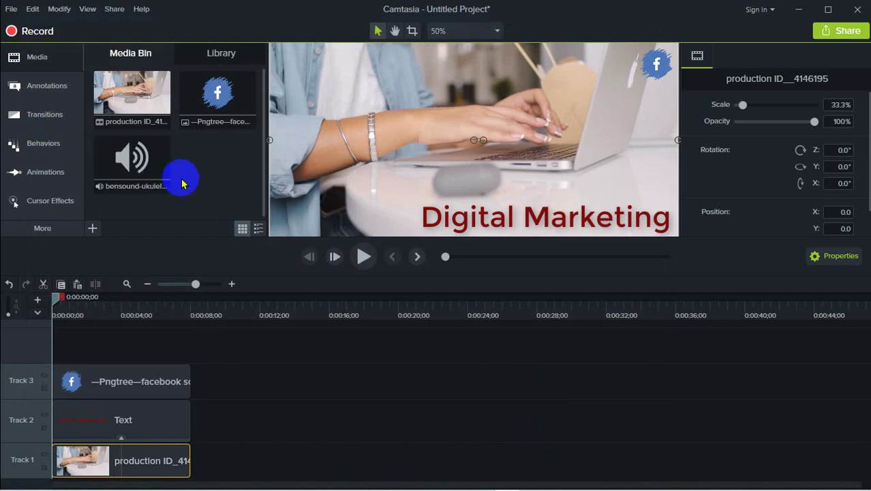
{"action": "left_click", "coordinate": [189, 181]}
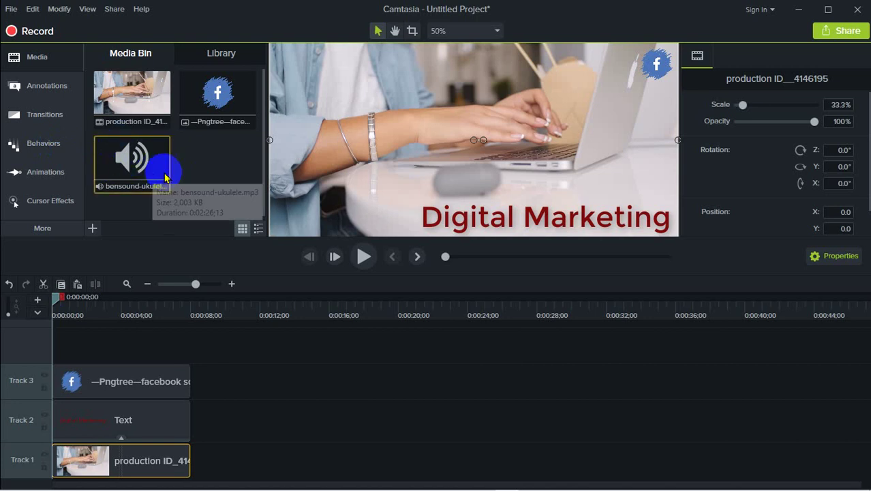
{"action": "left_click", "coordinate": [189, 171]}
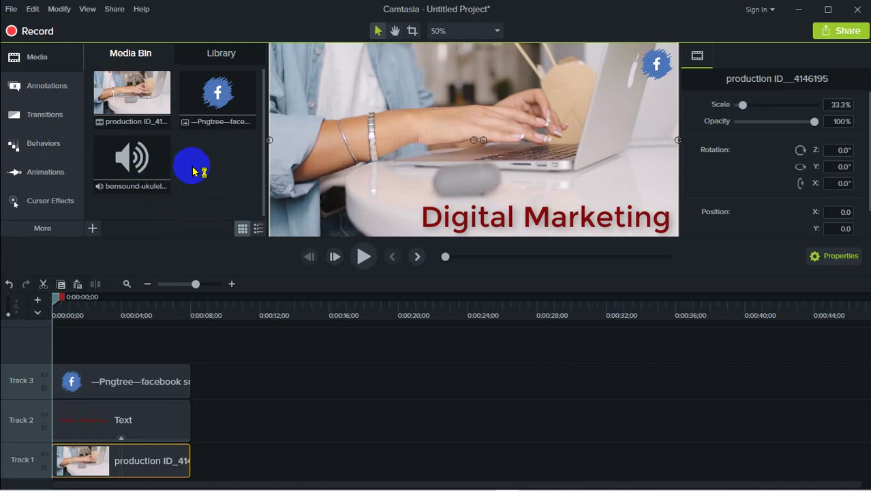
Place the bensound-ukulele audio on a new track above the Facebook icon, starting at the beginning of the timeline
{"action": "left_click", "coordinate": [140, 162]}
{"action": "left_click_drag", "start_coordinate": [140, 162], "coordinate": [87, 343]}
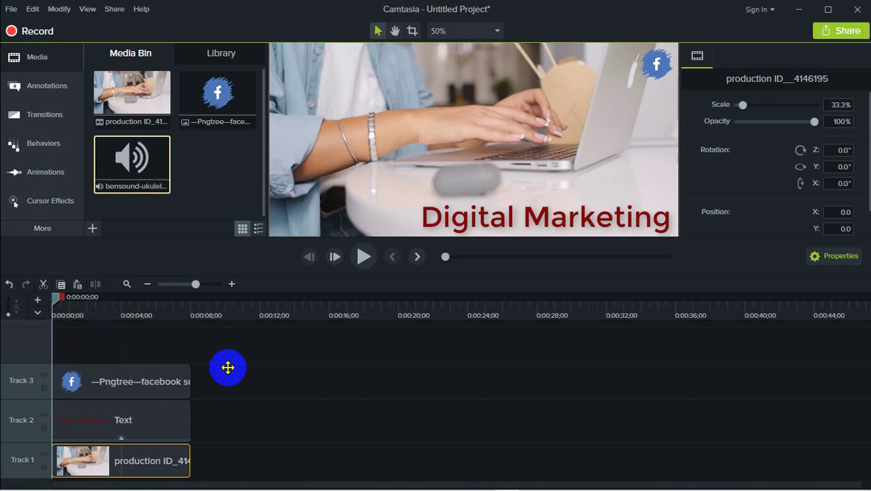
{"action": "left_click_drag", "start_coordinate": [227, 367], "coordinate": [228, 369]}
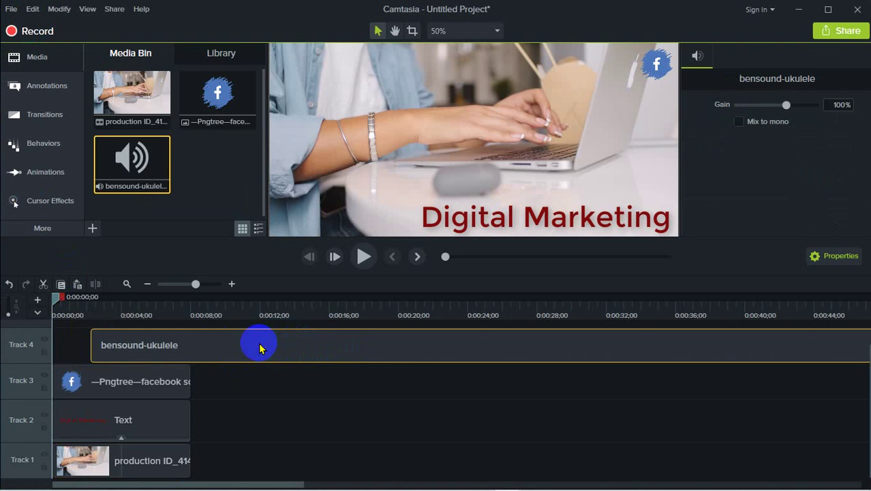
{"action": "left_click", "coordinate": [358, 424]}
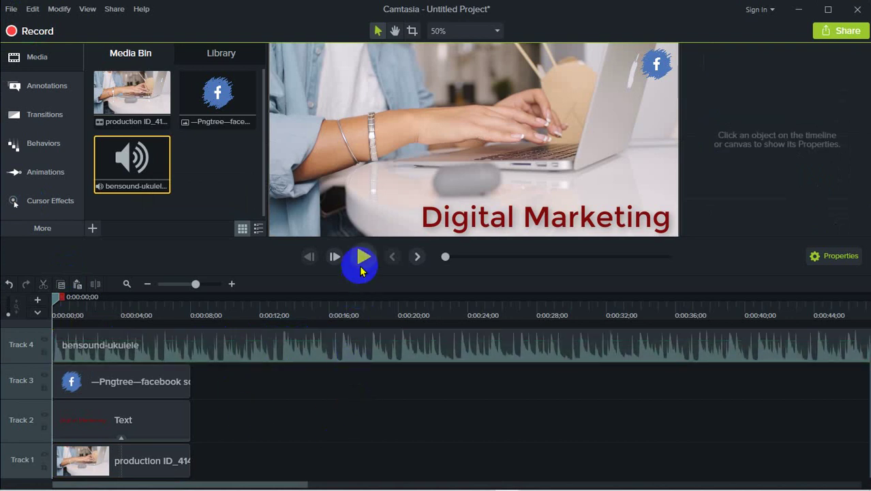
Play the project to check the background music with the footage, and return the playhead to the start
{"action": "left_click", "coordinate": [363, 258]}
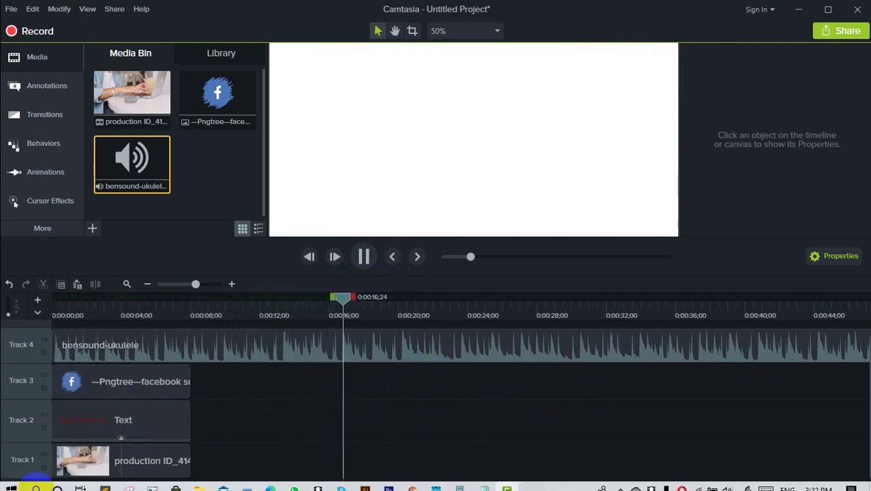
{"action": "left_click_drag", "start_coordinate": [369, 302], "coordinate": [14, 302]}
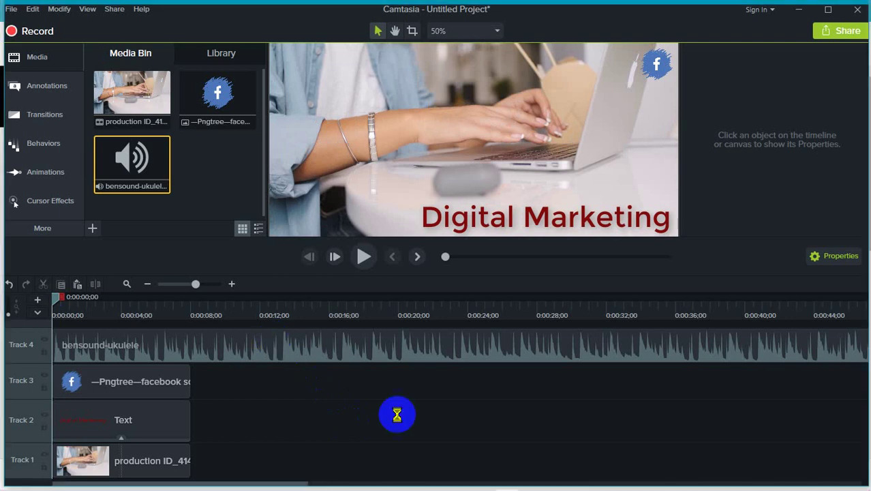
{"action": "mouse_move", "coordinate": [557, 484]}
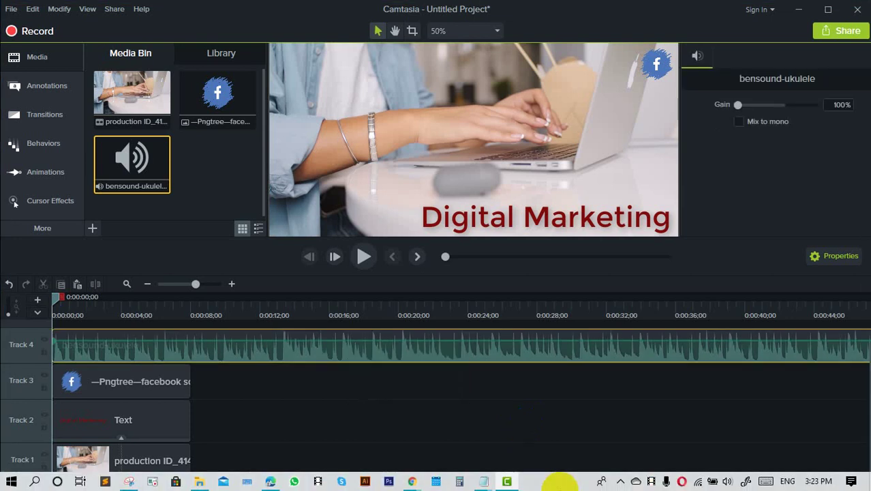
{"action": "left_click", "coordinate": [184, 402]}
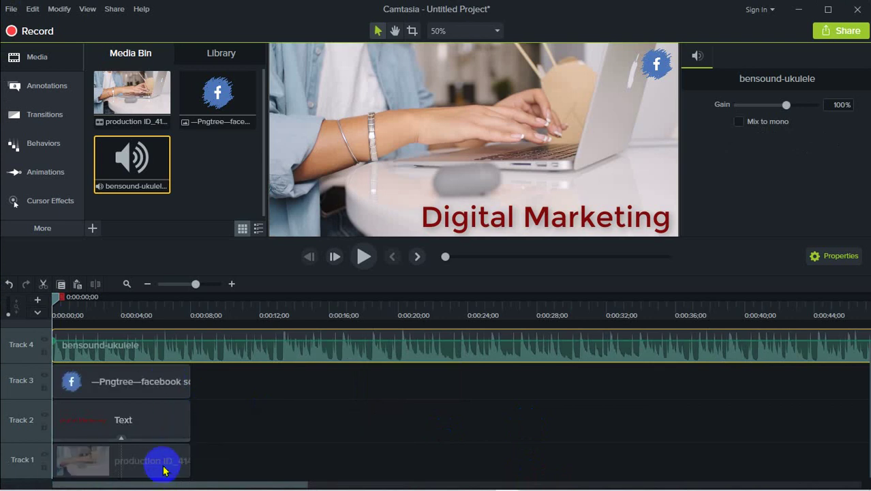
{"action": "left_click", "coordinate": [287, 402]}
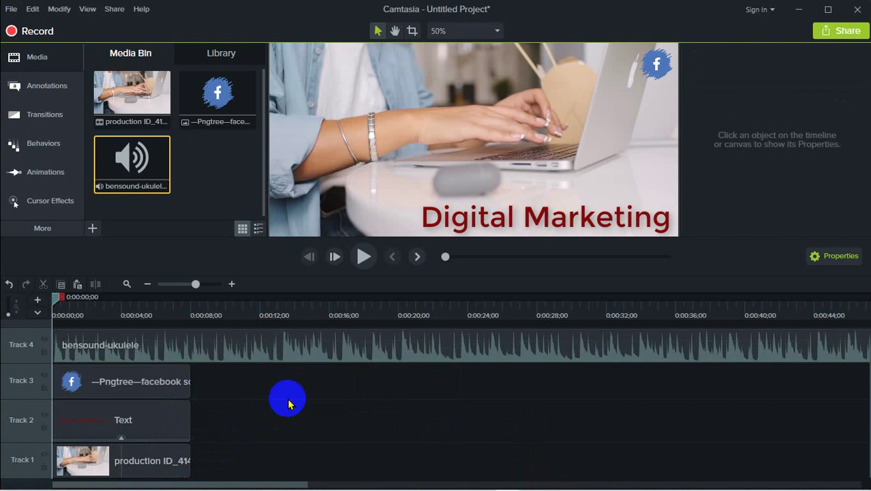
Split the ukulele music at 0:00:08;00, where the footage ends, and move the remaining part to start at about 12 seconds
{"action": "scroll", "coordinate": [300, 417], "scroll_direction": "up", "scroll_amount": 1}
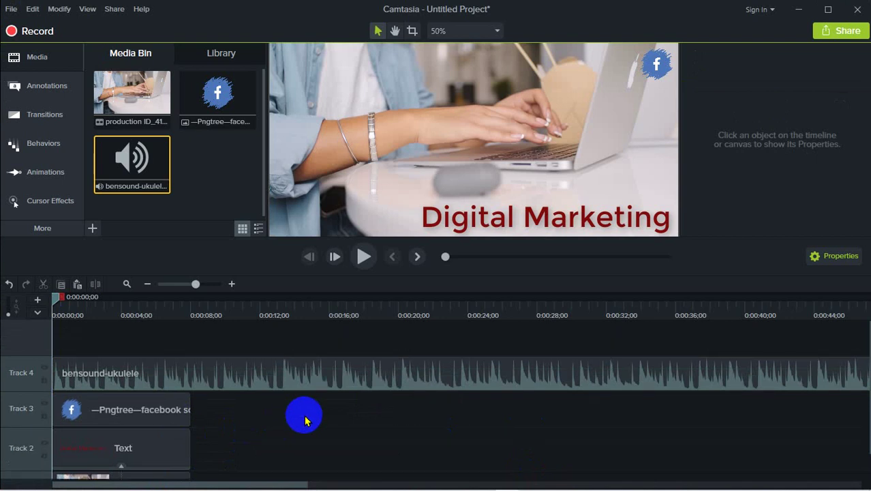
{"action": "left_click", "coordinate": [236, 379]}
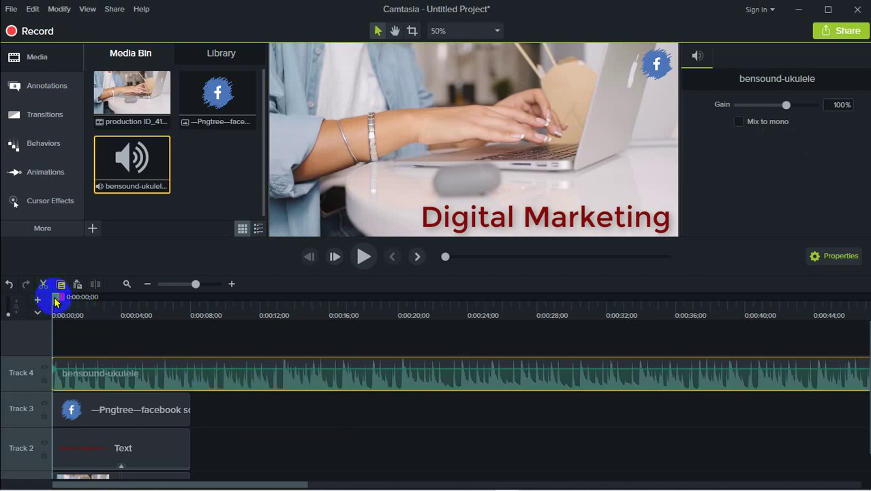
{"action": "left_click_drag", "start_coordinate": [56, 301], "coordinate": [118, 310]}
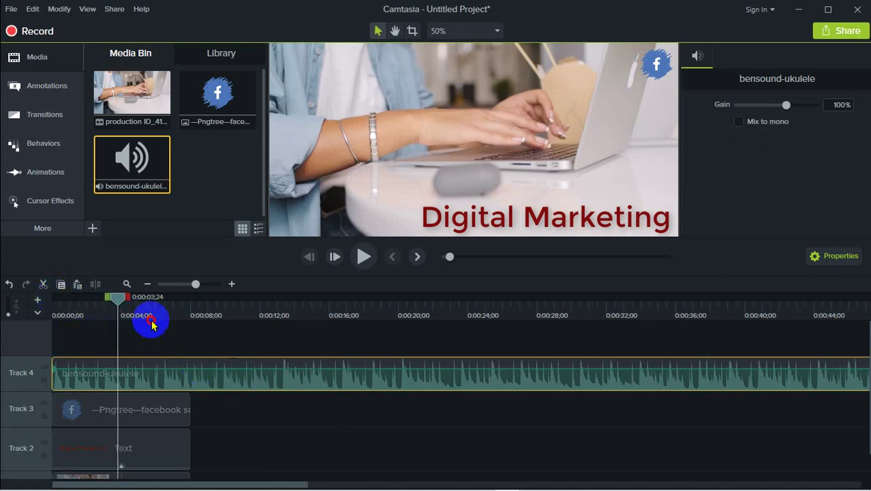
{"action": "left_click", "coordinate": [192, 331]}
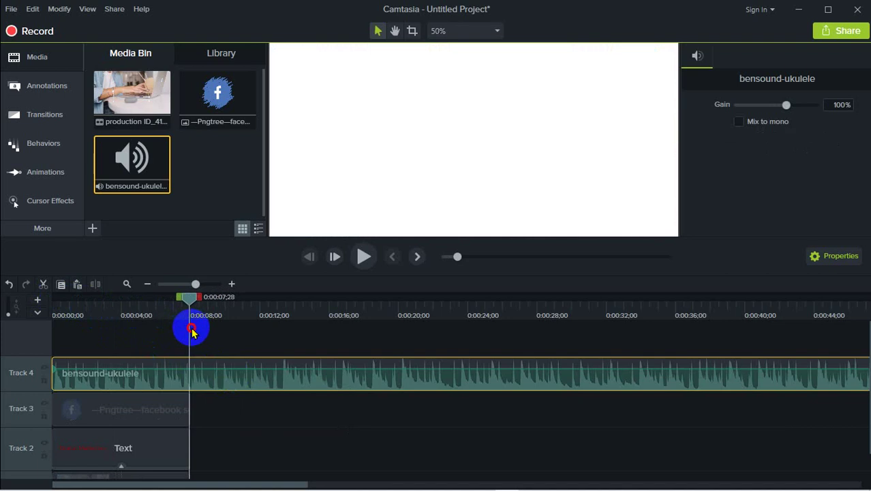
{"action": "left_click_drag", "start_coordinate": [191, 332], "coordinate": [193, 335]}
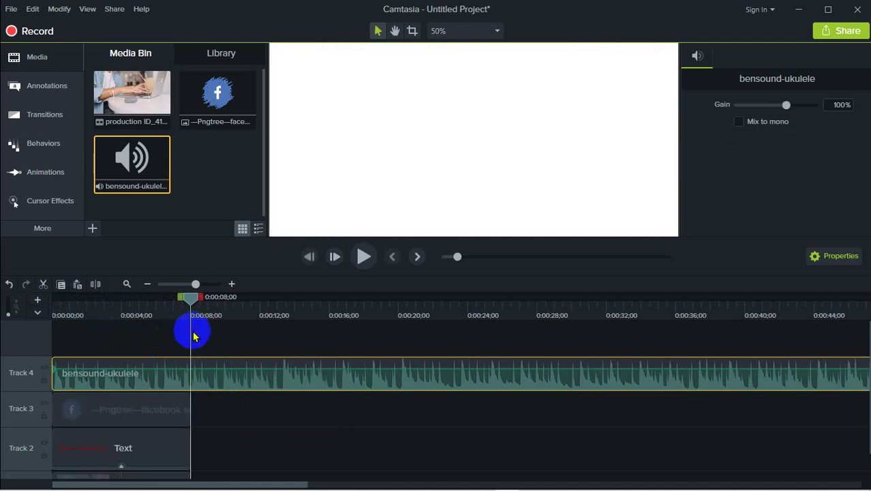
{"action": "left_click", "coordinate": [96, 289]}
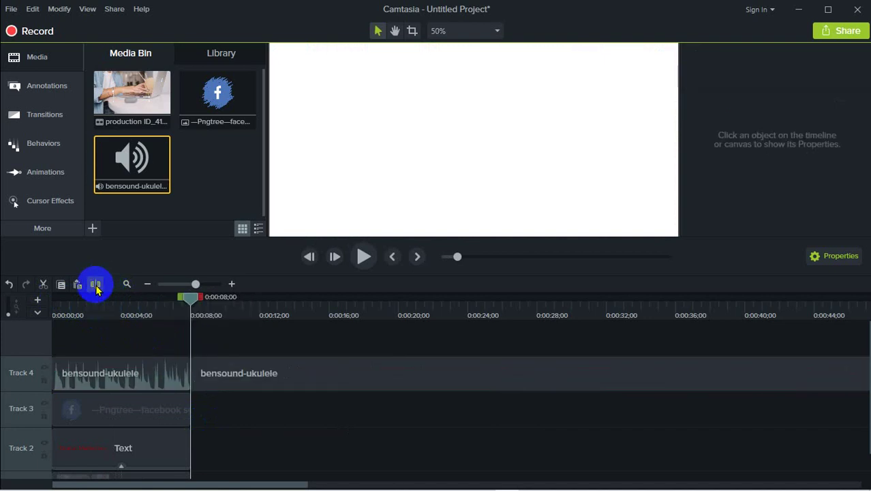
{"action": "left_click", "coordinate": [275, 380]}
{"action": "left_click_drag", "start_coordinate": [275, 381], "coordinate": [351, 379]}
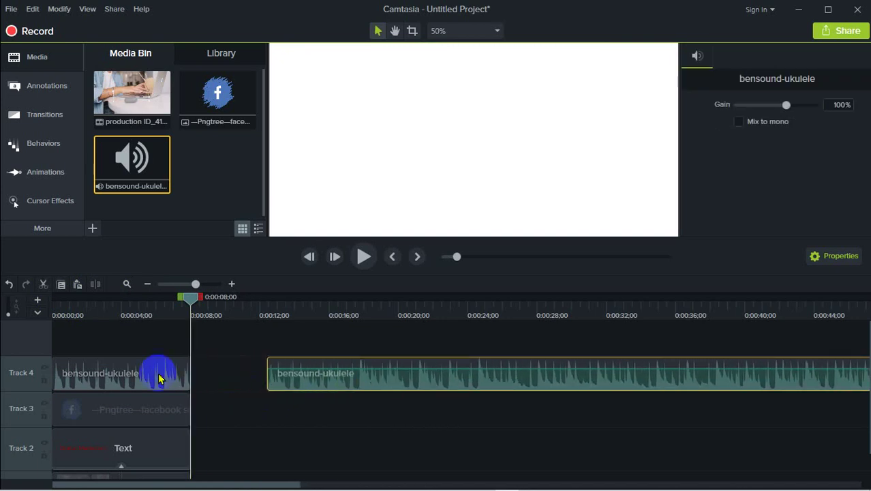
Delete the leftover ukulele music part that starts at about 12 seconds on Track 4
{"action": "left_click_drag", "start_coordinate": [161, 374], "coordinate": [126, 366]}
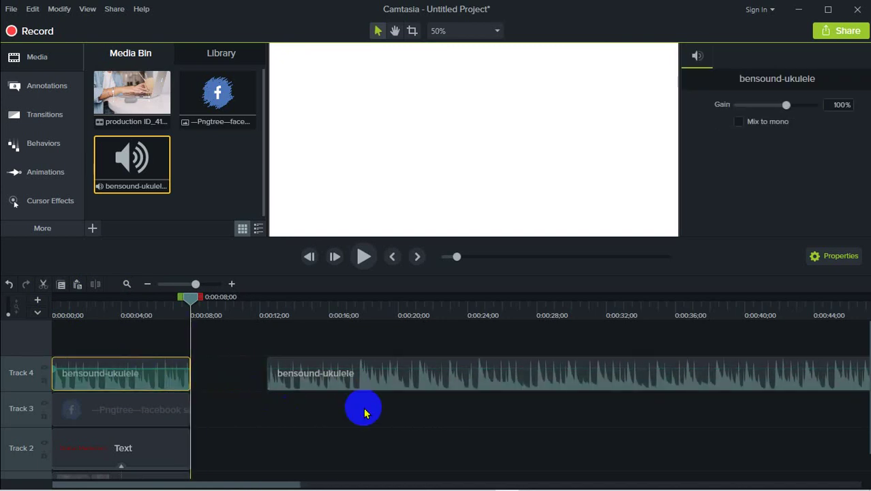
{"action": "left_click", "coordinate": [410, 383]}
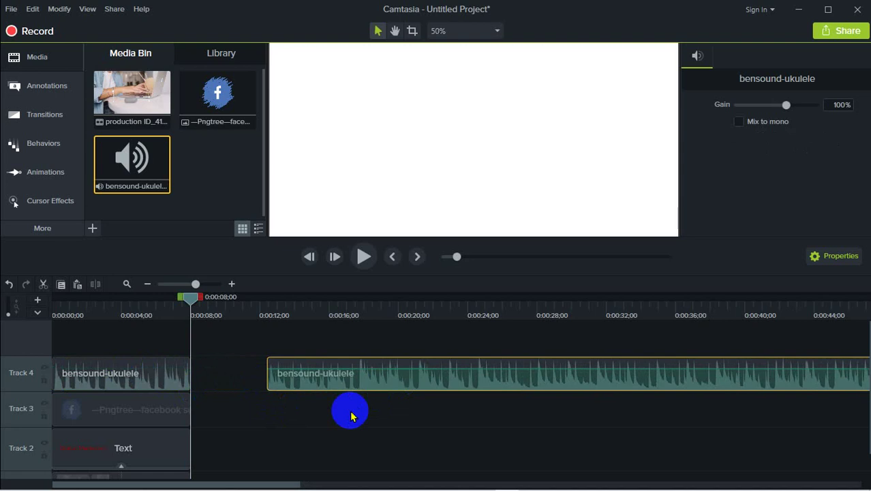
{"action": "key", "text": "Delete"}
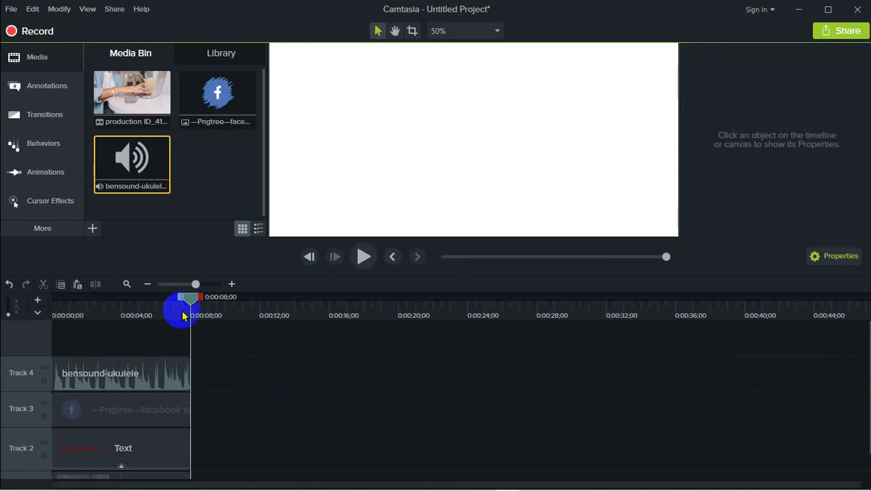
Play the clip from the beginning to check the trimmed music, and return the playhead to the start
{"action": "left_click_drag", "start_coordinate": [194, 297], "coordinate": [48, 318]}
{"action": "left_click", "coordinate": [365, 257]}
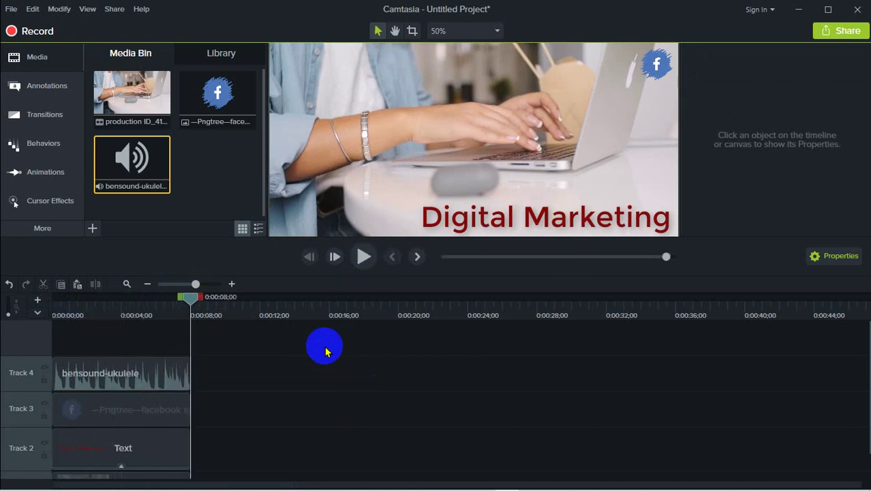
{"action": "left_click_drag", "start_coordinate": [191, 297], "coordinate": [42, 292]}
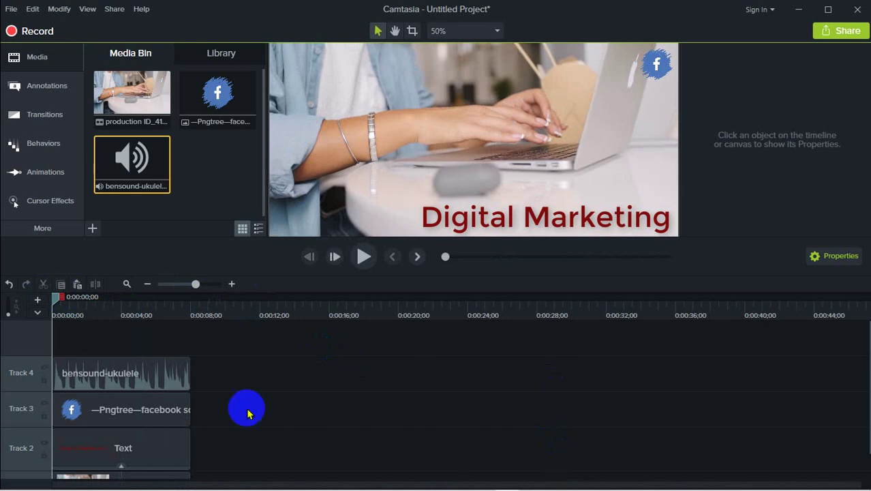
Lower the ukulele clip's volume level on Track 4, preview the result and return the playhead to the start
{"action": "left_click", "coordinate": [148, 375]}
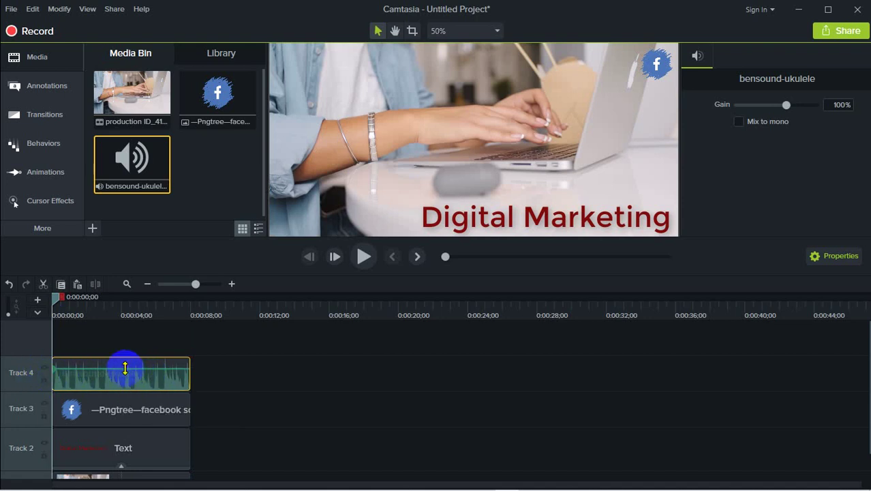
{"action": "left_click_drag", "start_coordinate": [125, 368], "coordinate": [131, 379]}
{"action": "left_click", "coordinate": [233, 376]}
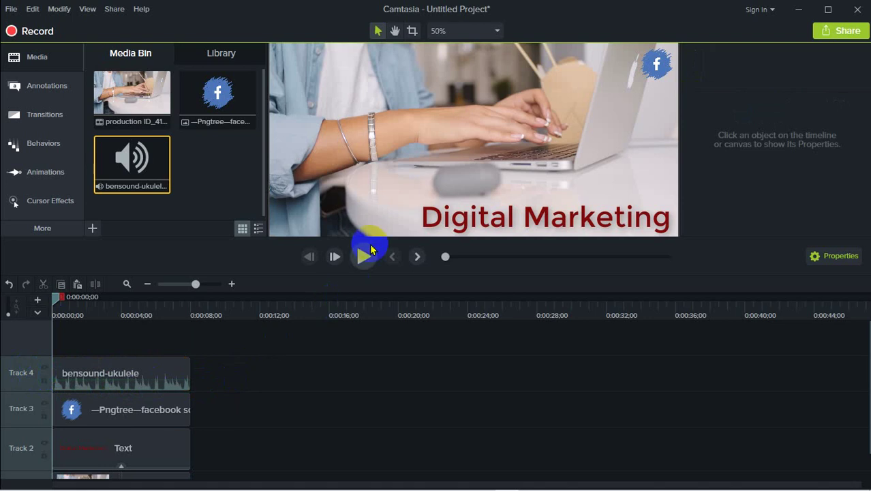
{"action": "left_click", "coordinate": [365, 255]}
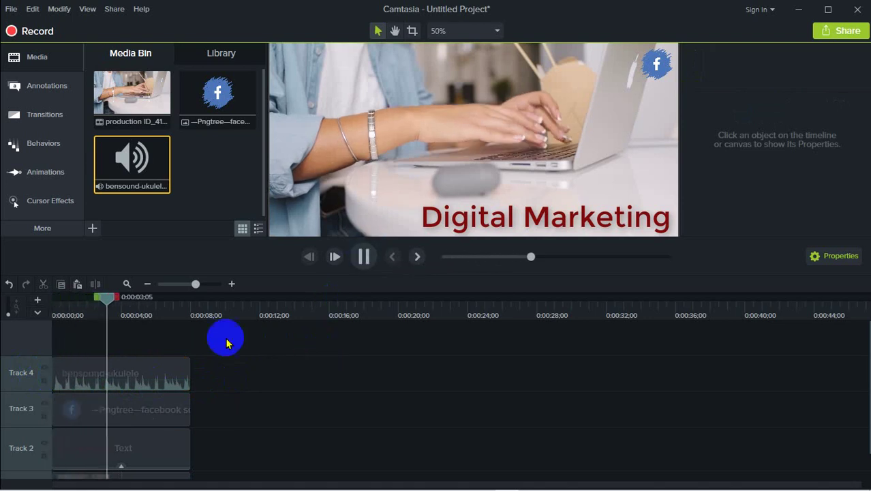
{"action": "left_click_drag", "start_coordinate": [116, 297], "coordinate": [1, 311]}
Try a much higher volume level for the ukulele clip, preview it and return the playhead to the start
{"action": "left_click", "coordinate": [119, 387]}
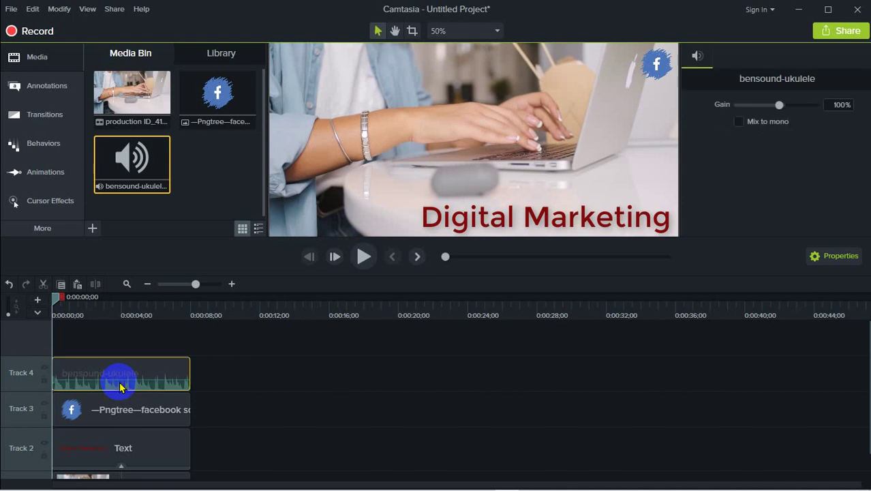
{"action": "left_click_drag", "start_coordinate": [121, 375], "coordinate": [137, 347]}
{"action": "left_click", "coordinate": [364, 256]}
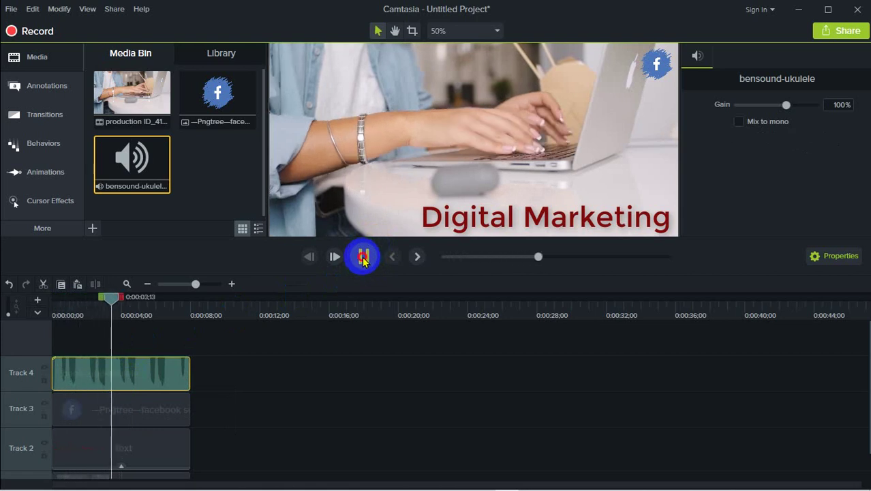
{"action": "left_click", "coordinate": [364, 258]}
{"action": "left_click_drag", "start_coordinate": [111, 297], "coordinate": [30, 302]}
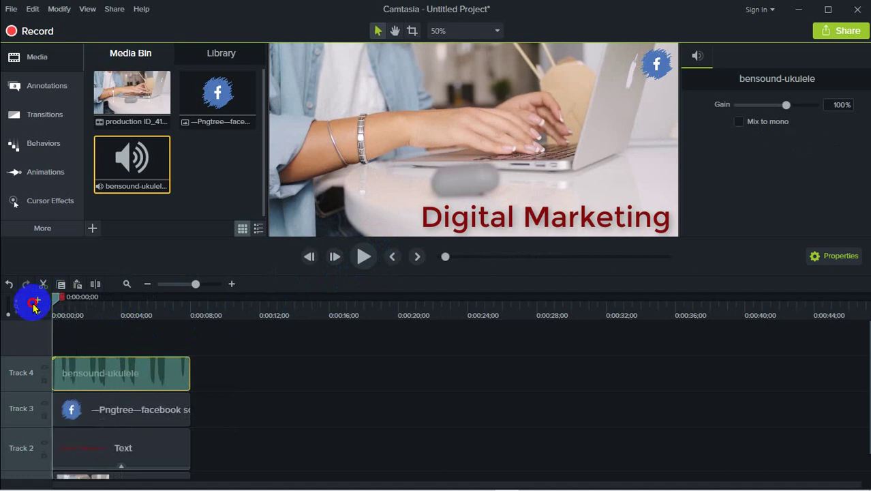
{"action": "left_click", "coordinate": [385, 381]}
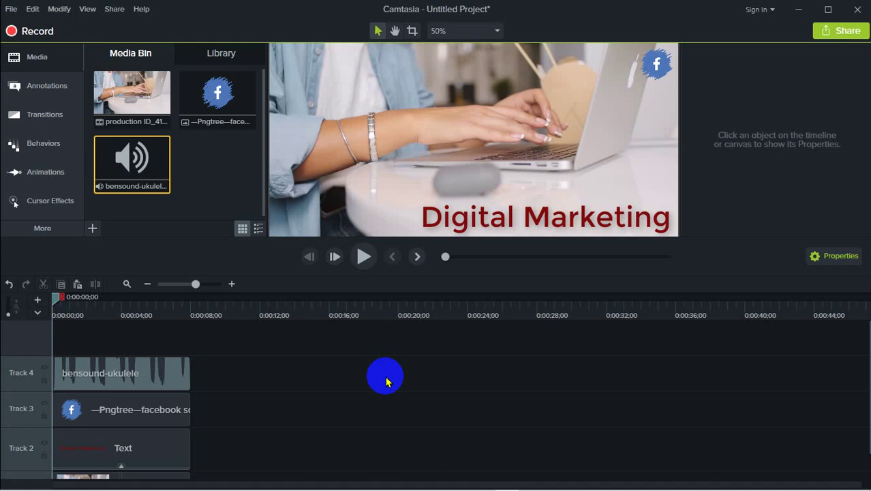
{"action": "left_click", "coordinate": [219, 195]}
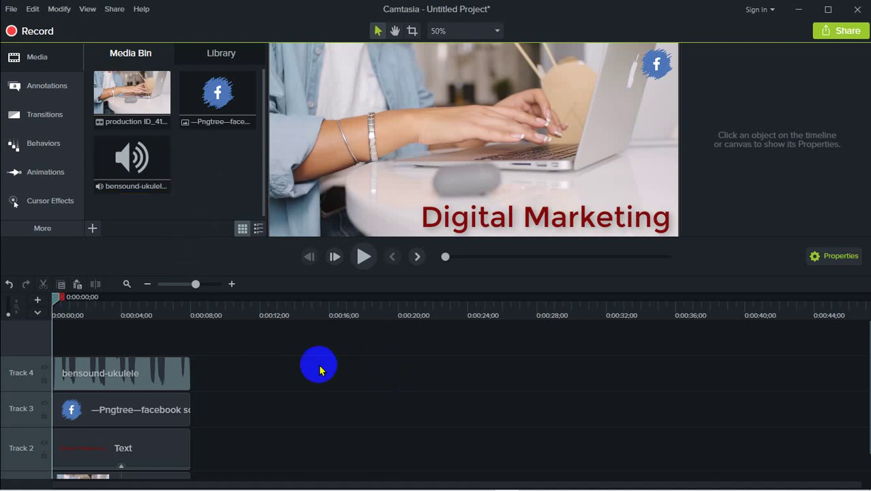
{"action": "left_click", "coordinate": [111, 375]}
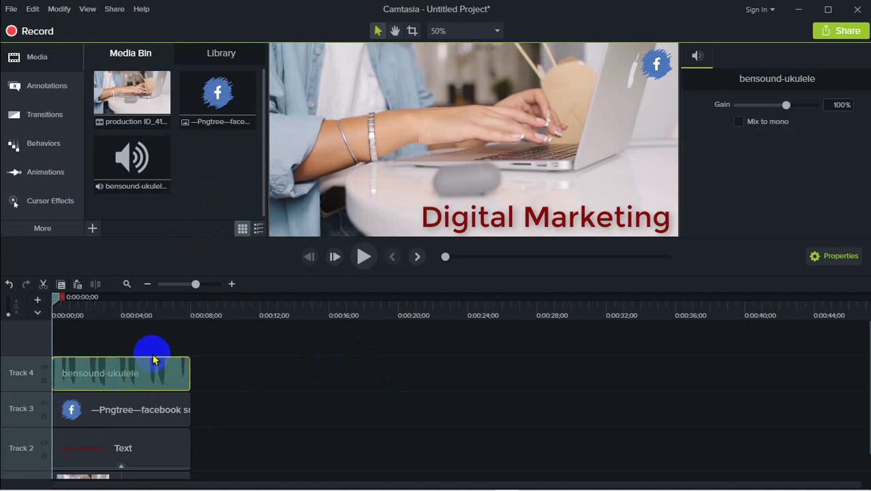
{"action": "left_click", "coordinate": [502, 385]}
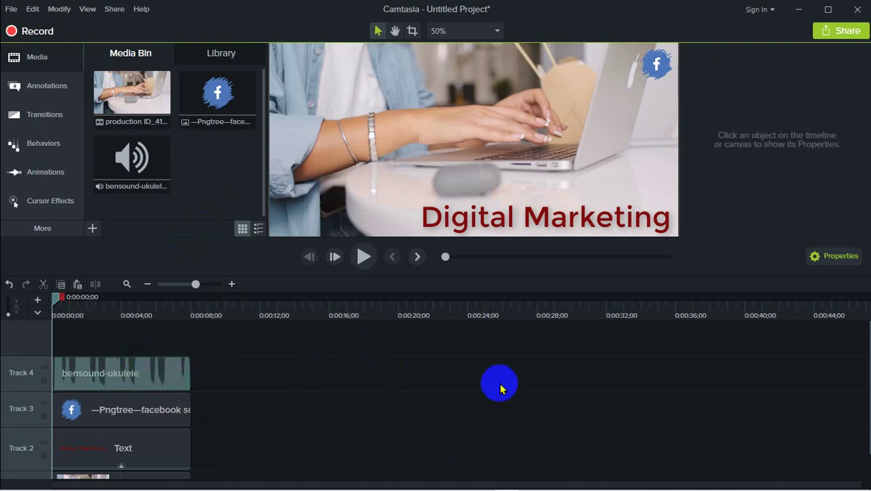
{"action": "left_click", "coordinate": [147, 383]}
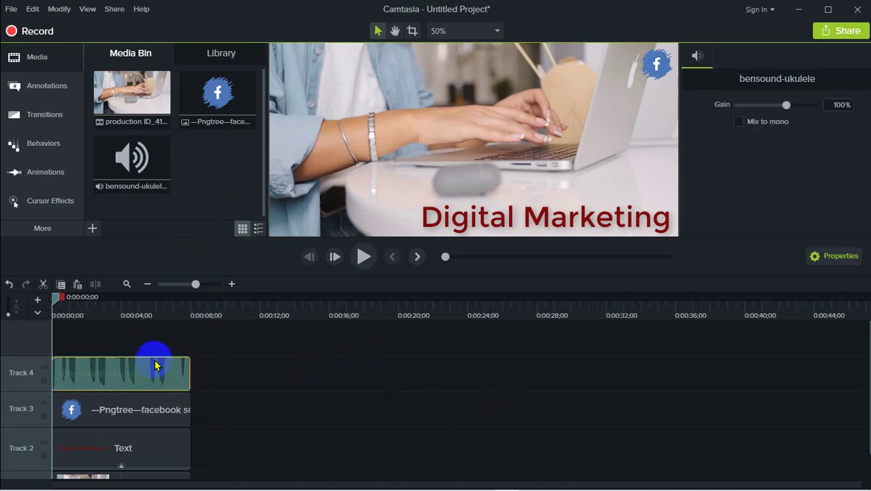
{"action": "left_click", "coordinate": [162, 360], "text": "ctrl"}
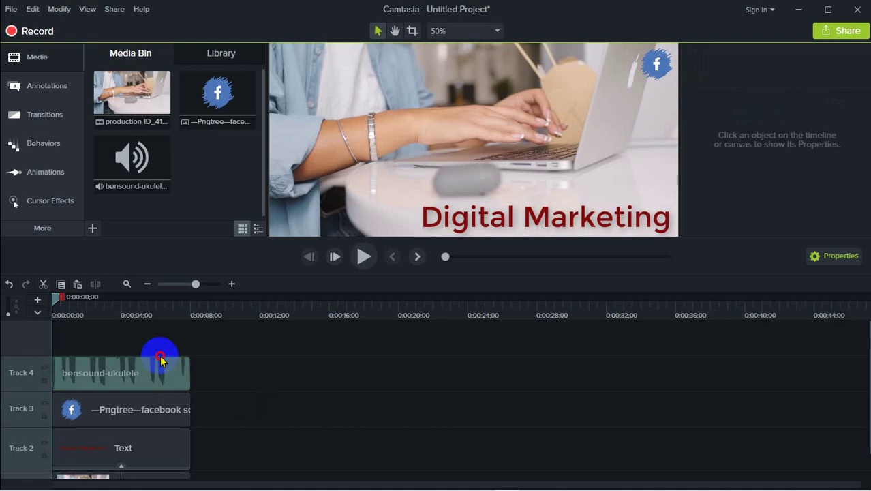
Undo the last volume increase on the ukulele clip
{"action": "left_click", "coordinate": [147, 378]}
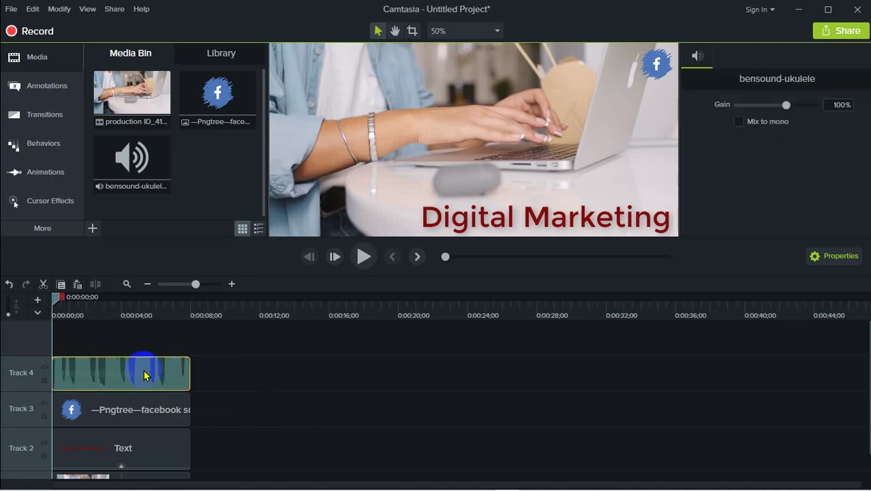
{"action": "left_click", "coordinate": [258, 376]}
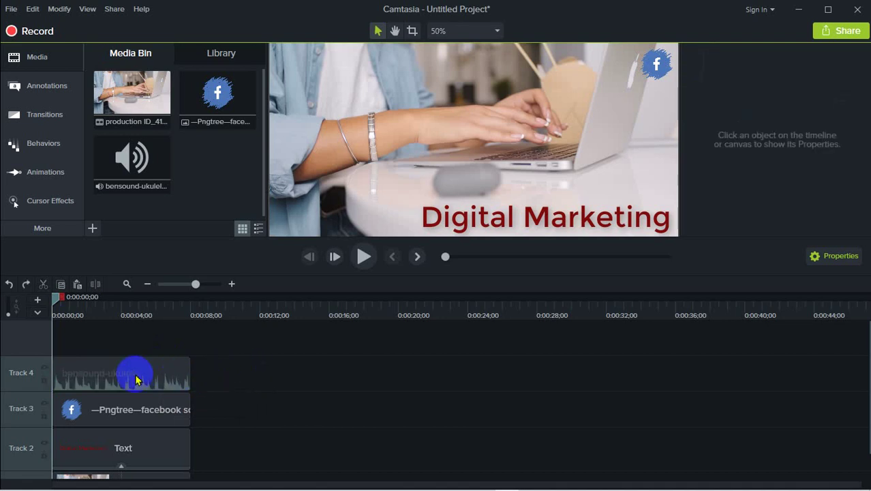
{"action": "left_click", "coordinate": [135, 379]}
{"action": "left_click", "coordinate": [272, 376]}
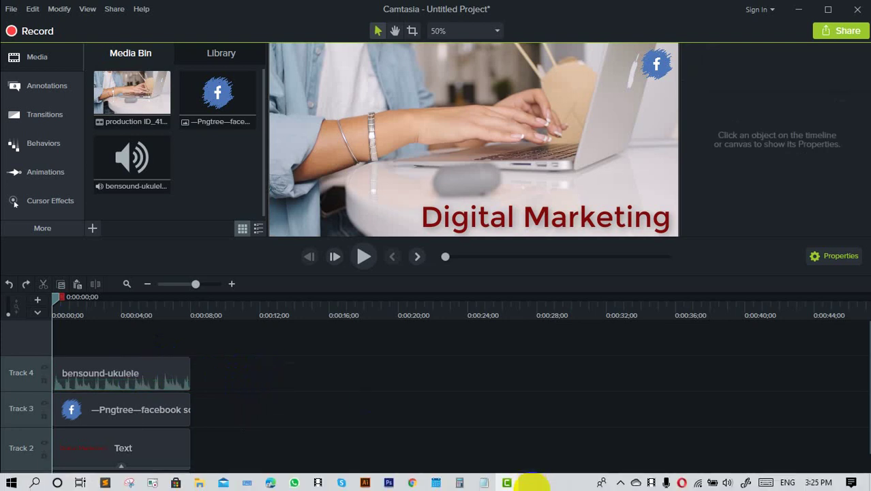
{"action": "scroll", "coordinate": [321, 436], "scroll_direction": "down", "scroll_amount": 1}
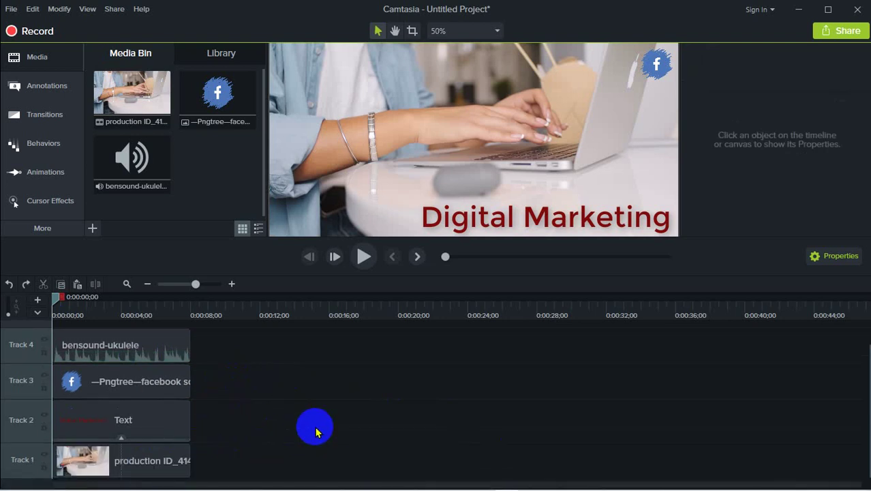
{"action": "scroll", "coordinate": [264, 423], "scroll_direction": "up", "scroll_amount": 1}
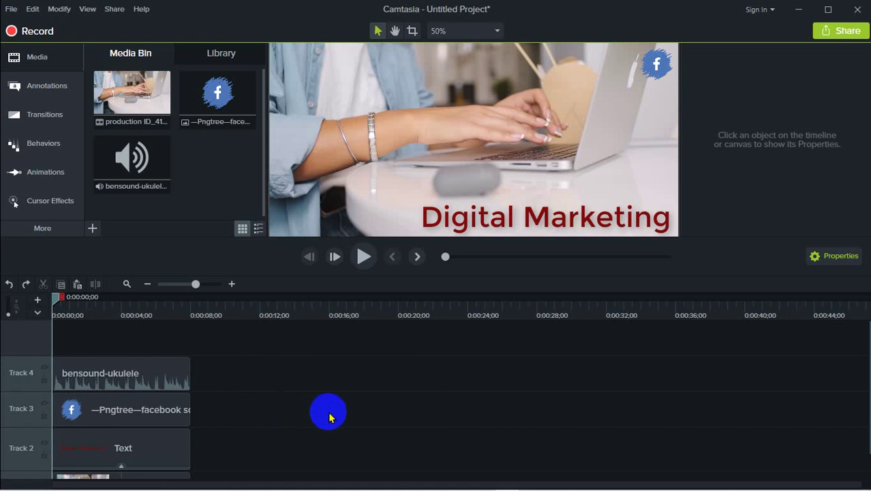
{"action": "left_click", "coordinate": [148, 379]}
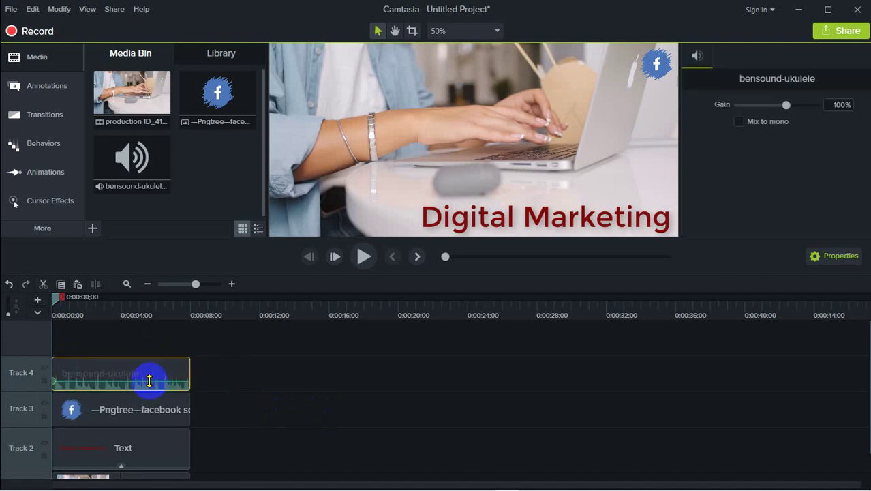
{"action": "left_click", "coordinate": [208, 379]}
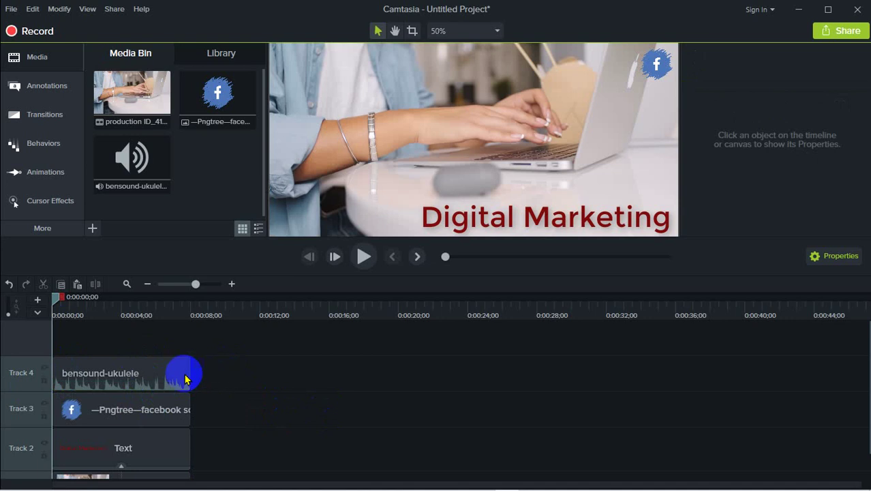
{"action": "left_click", "coordinate": [186, 377]}
{"action": "left_click", "coordinate": [229, 380]}
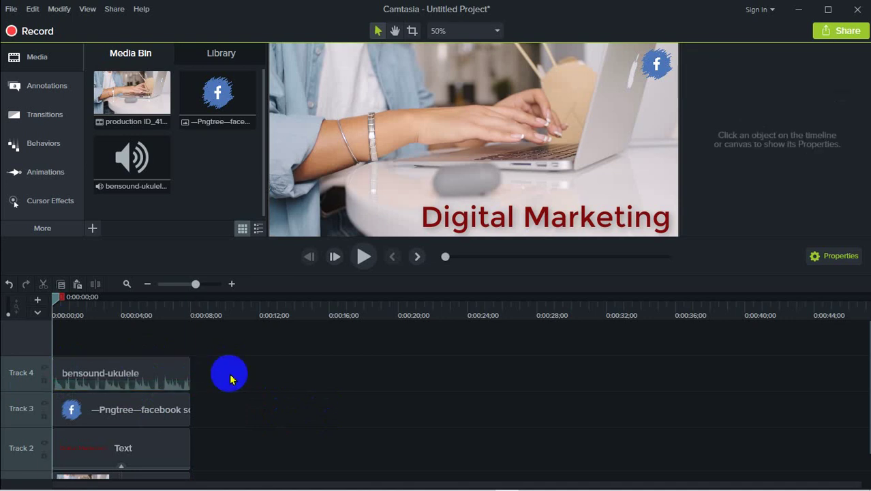
{"action": "left_click", "coordinate": [175, 379]}
{"action": "left_click", "coordinate": [304, 379]}
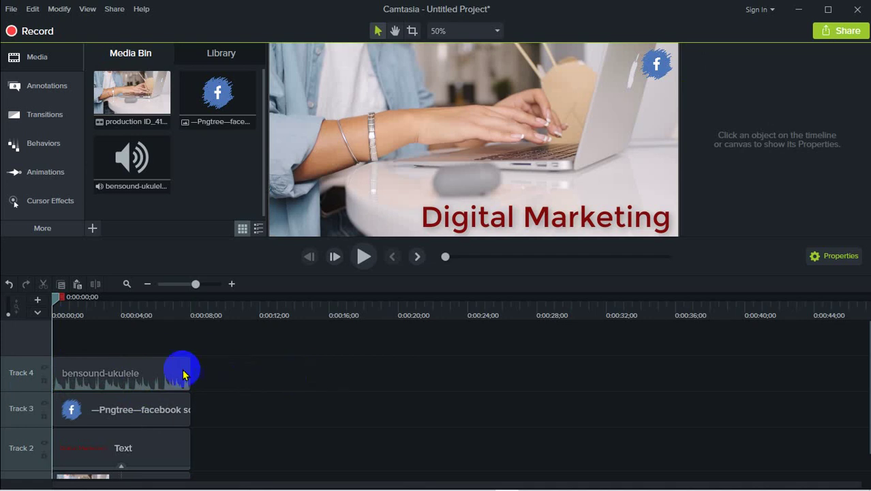
{"action": "left_click", "coordinate": [175, 376]}
{"action": "left_click", "coordinate": [282, 377]}
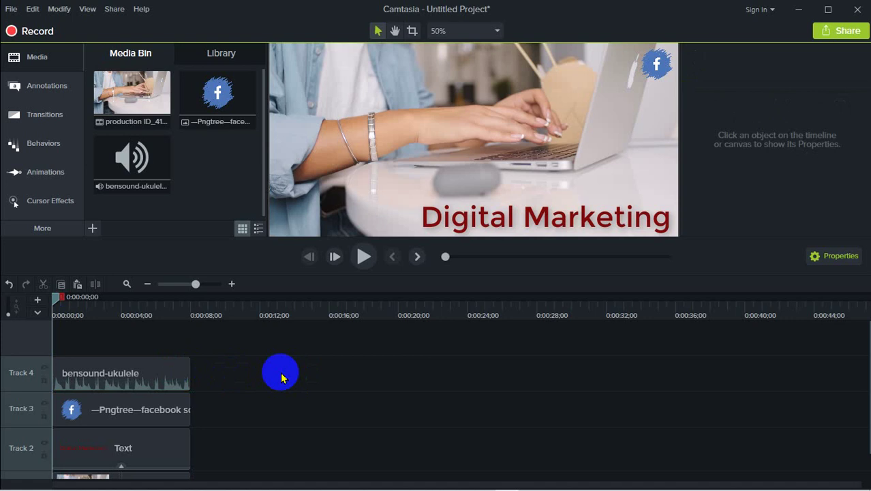
{"action": "left_click", "coordinate": [171, 369]}
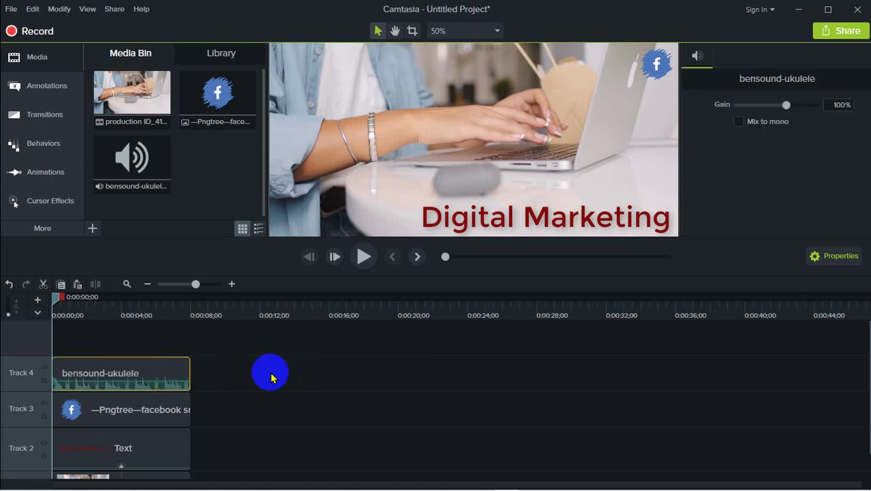
{"action": "scroll", "coordinate": [426, 435], "scroll_direction": "down", "scroll_amount": 1}
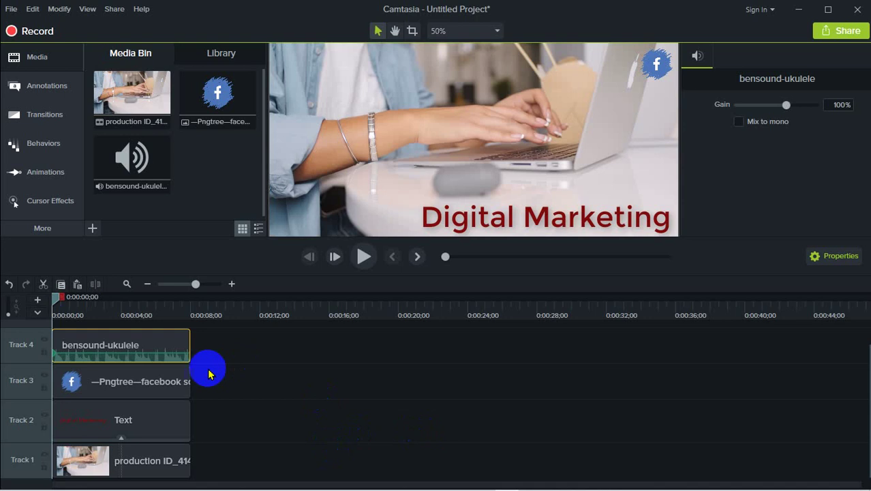
{"action": "left_click", "coordinate": [272, 369]}
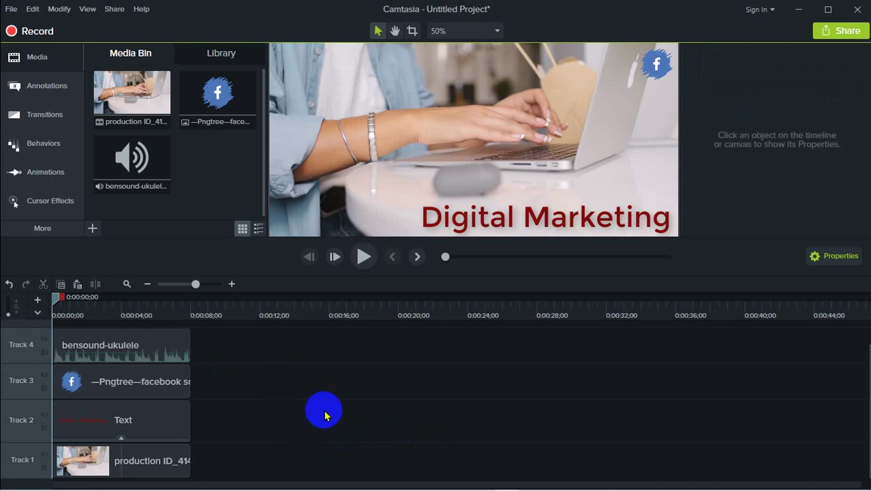
Switch to the Google Meet call in Chrome and stop presenting the screen
{"action": "mouse_move", "coordinate": [409, 488]}
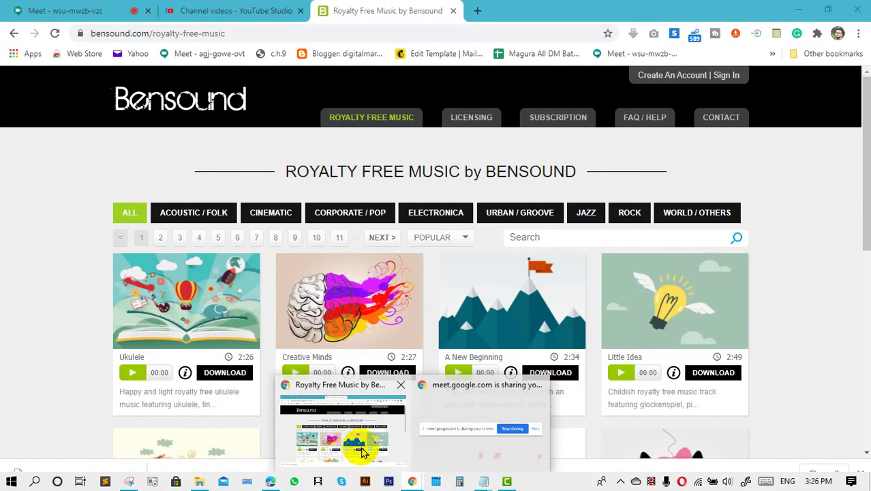
{"action": "left_click", "coordinate": [361, 451]}
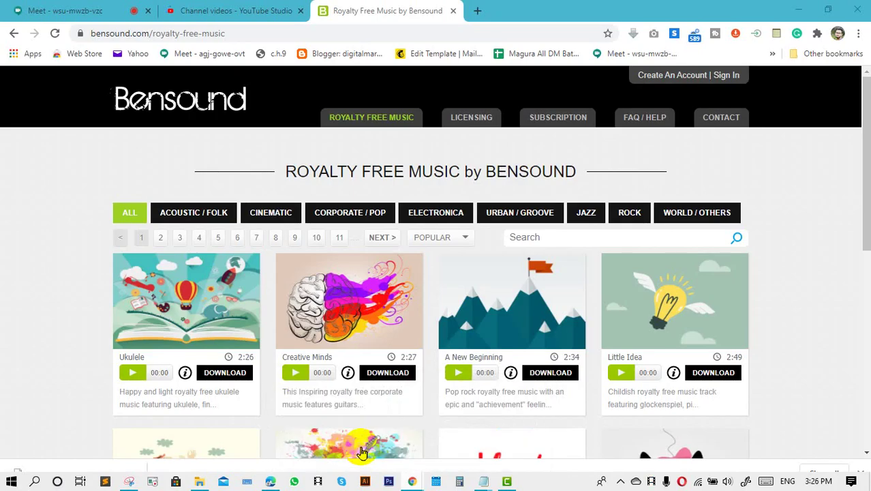
{"action": "left_click", "coordinate": [79, 12]}
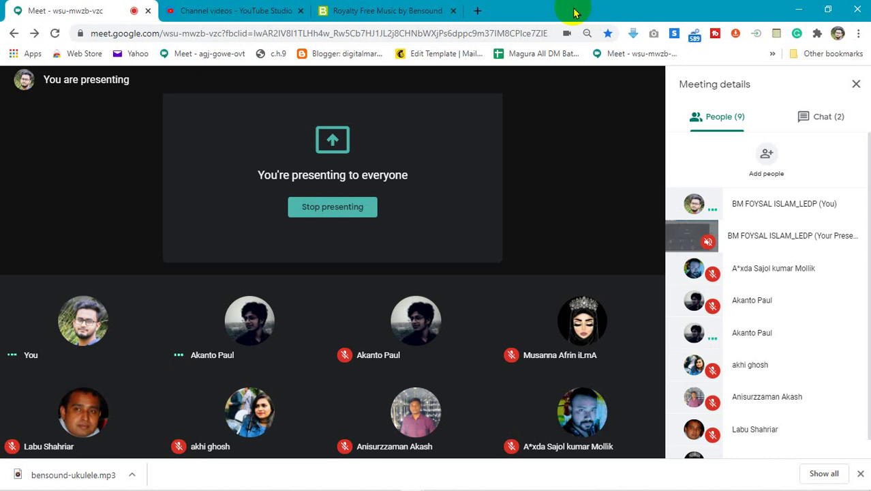
{"action": "mouse_move", "coordinate": [531, 186]}
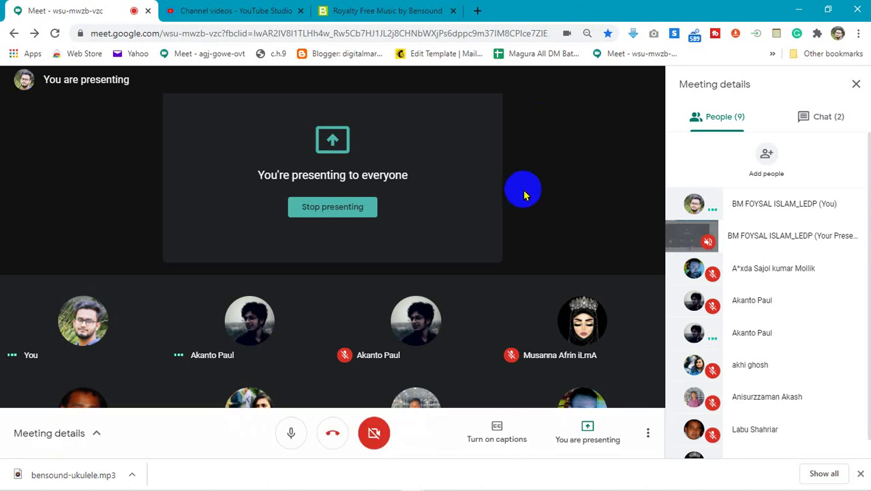
{"action": "left_click", "coordinate": [347, 208]}
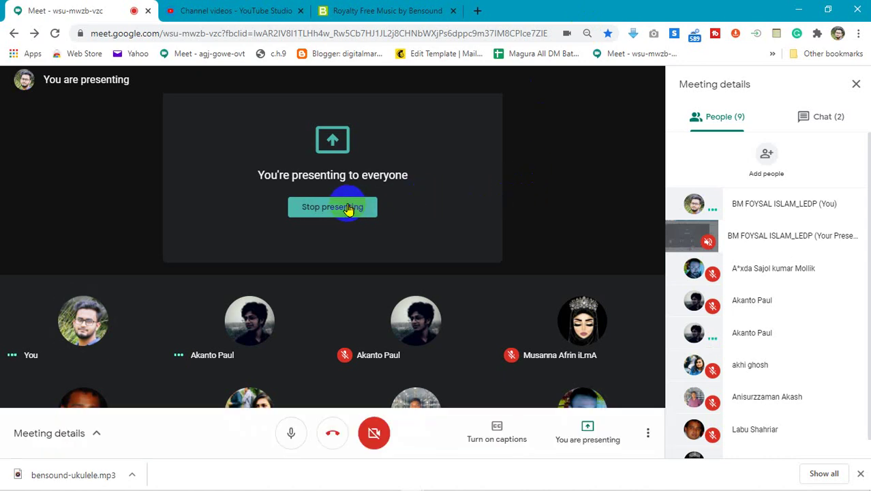